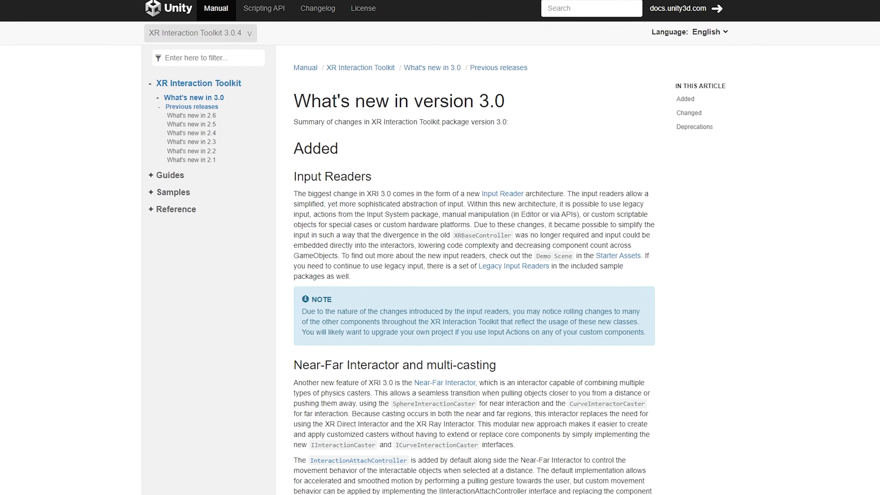
Read the added features on the XR Interaction Toolkit manual's What's new in version 3.0 page.
scroll(481, 266, down, 3)
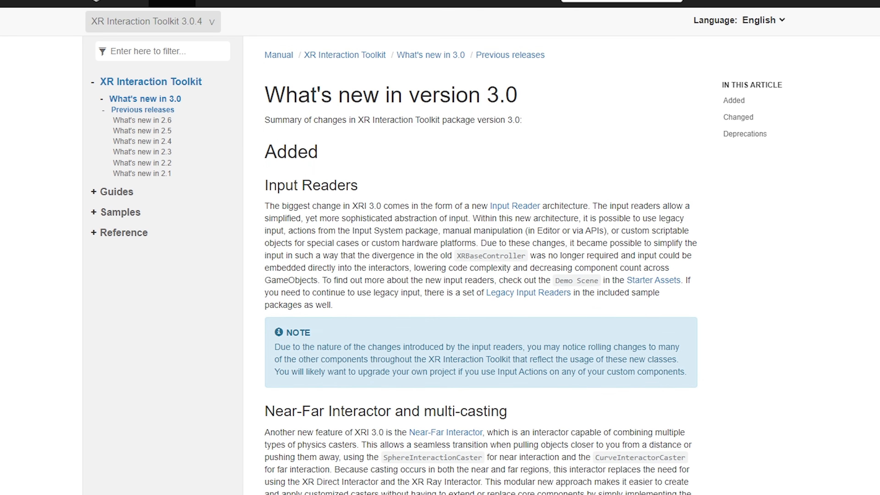
scroll(481, 266, down, 5)
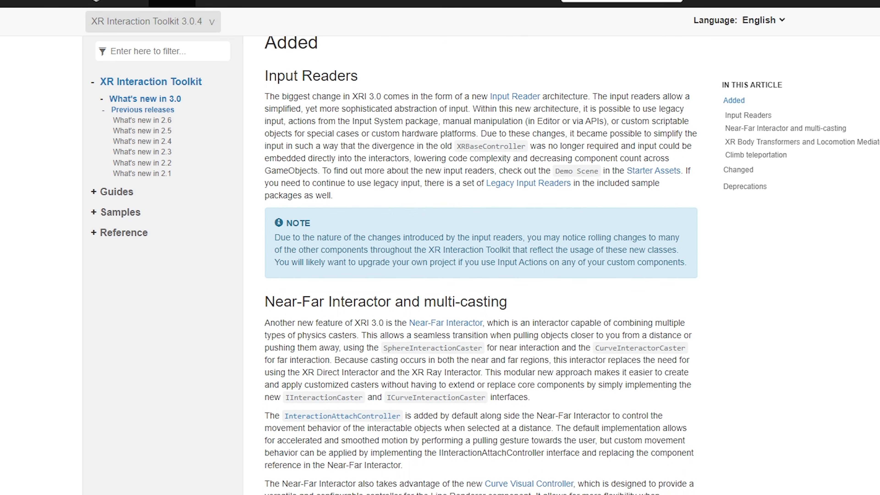
scroll(480, 266, down, 12)
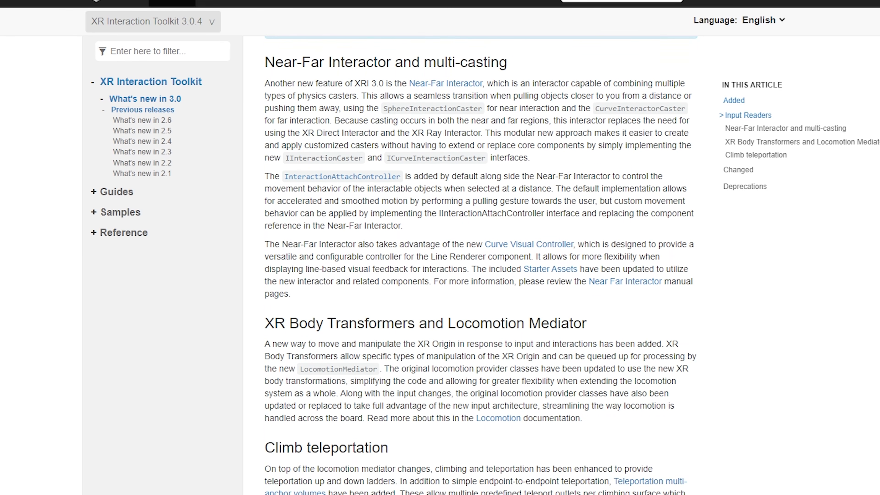
scroll(480, 266, down, 1)
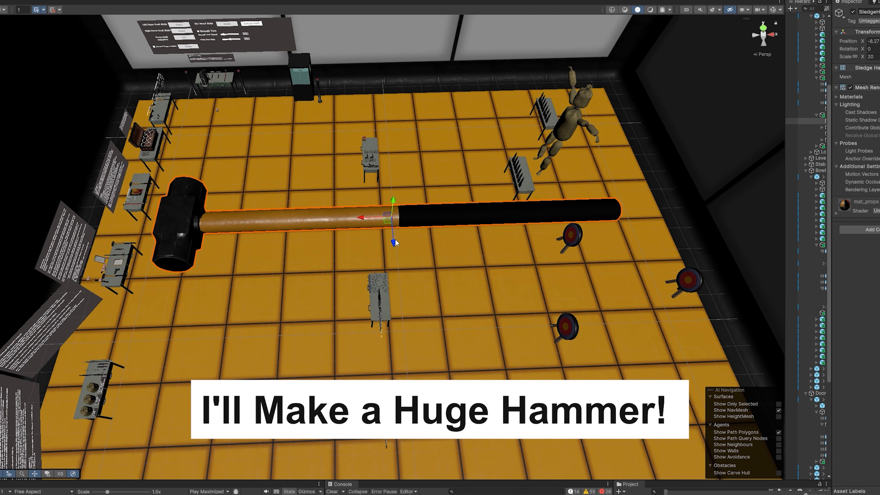
mouse_move(396, 243)
mouse_down()
mouse_move(404, 268)
mouse_move(403, 245)
mouse_up()
scroll(422, 238, down, 3)
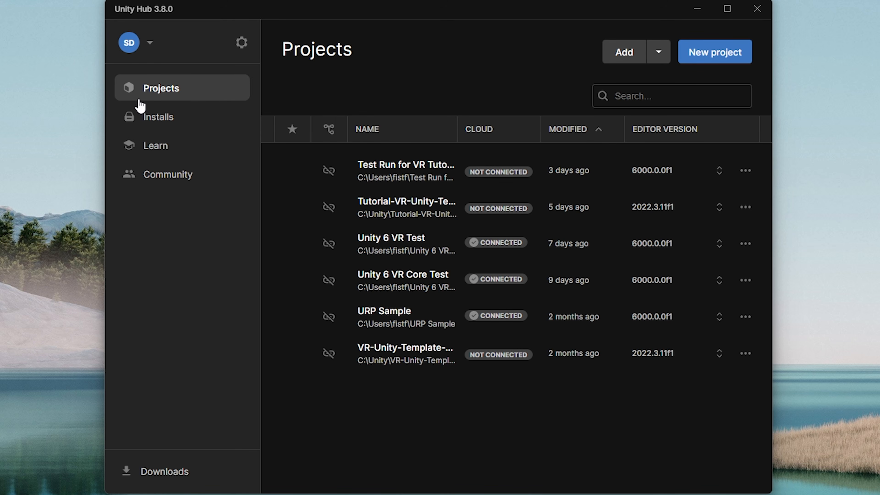
In Unity Hub, install the Unity 6 Preview (6000.0.11f1) editor with Android Build Support, OpenJDK and Android SDK & NDK Tools.
click(141, 119)
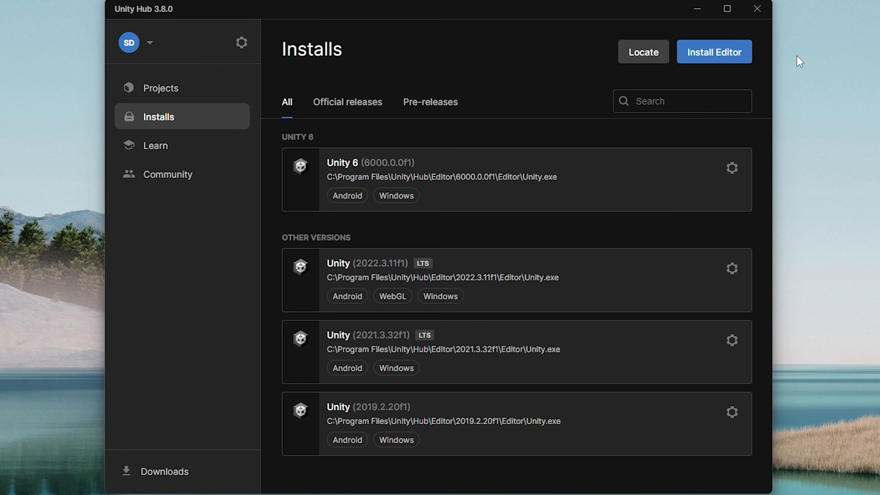
click(696, 62)
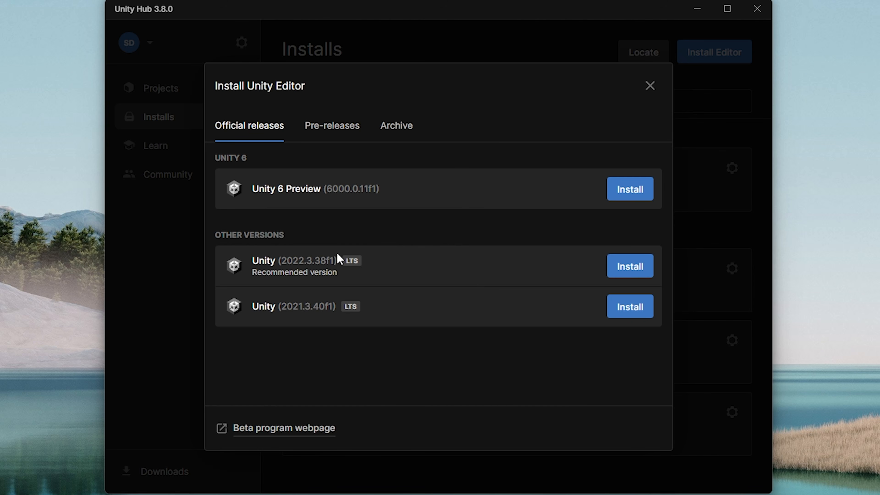
click(636, 188)
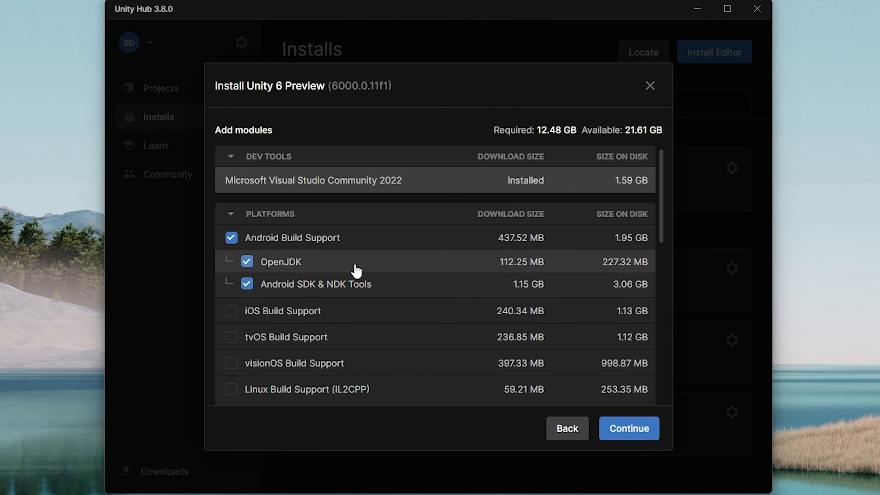
scroll(360, 267, down, 5)
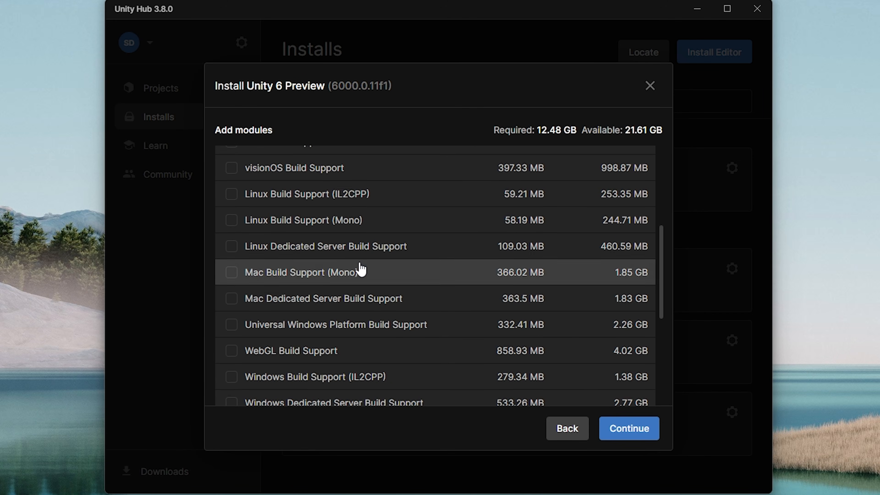
scroll(359, 270, up, 5)
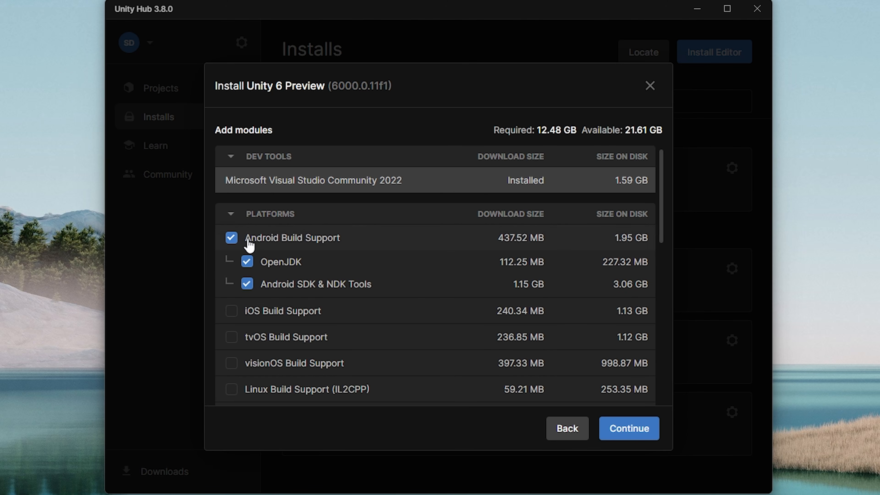
click(627, 429)
click(308, 395)
click(636, 438)
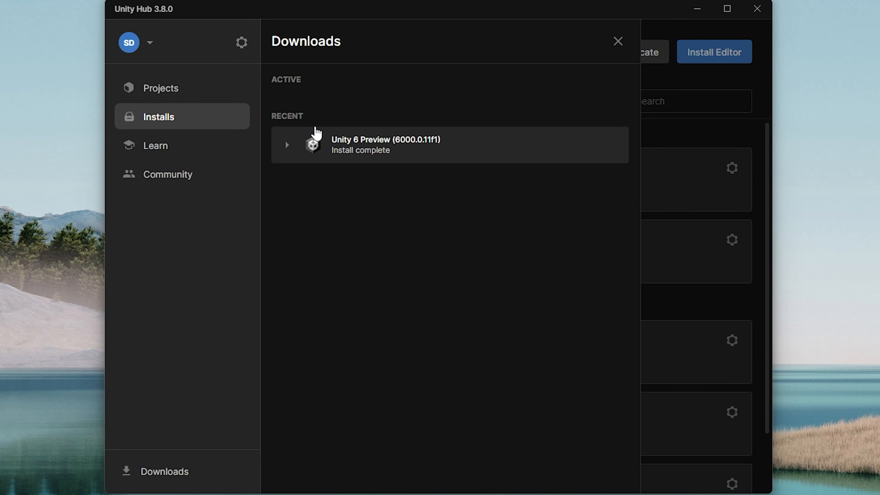
Start a new project and set its editor version to 6000.0.11f1.
click(210, 91)
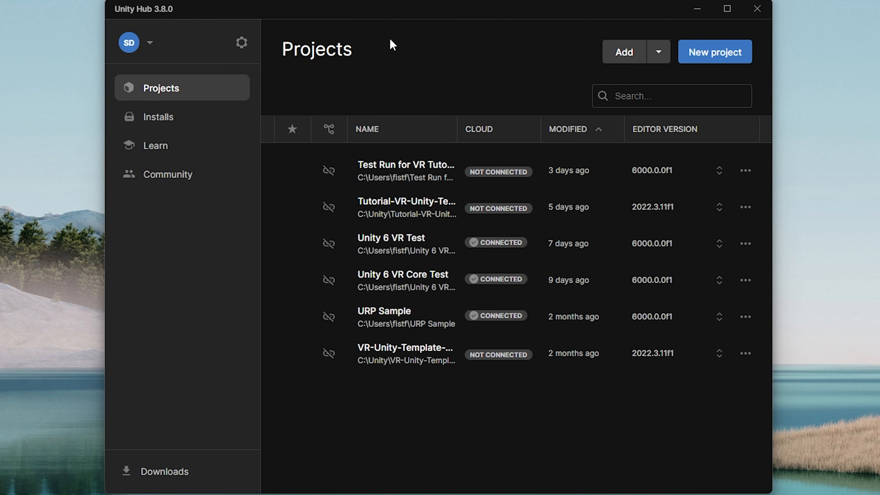
click(722, 58)
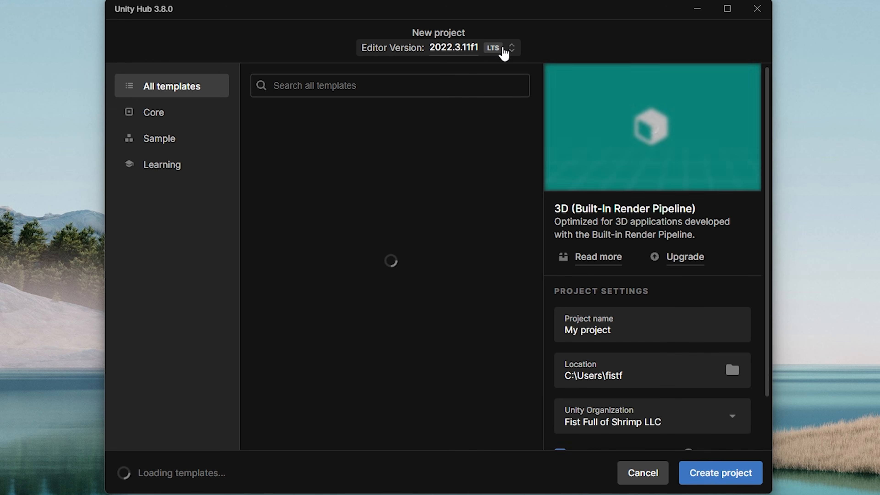
click(506, 52)
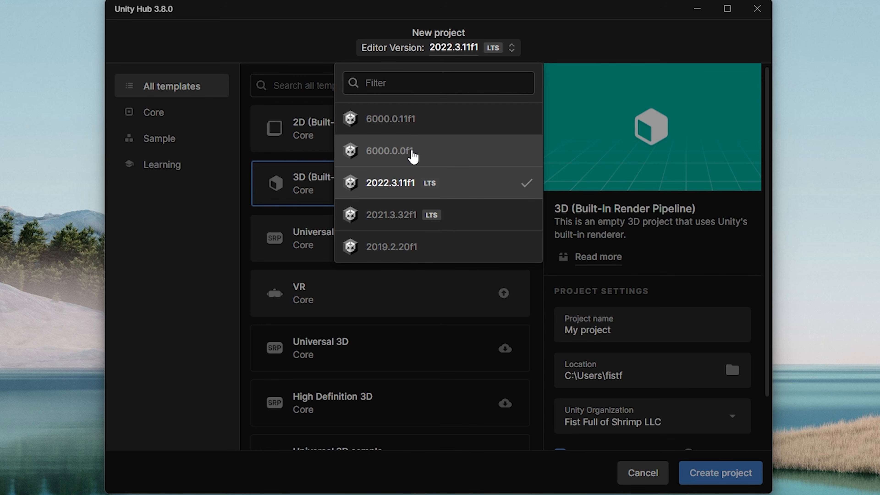
click(430, 128)
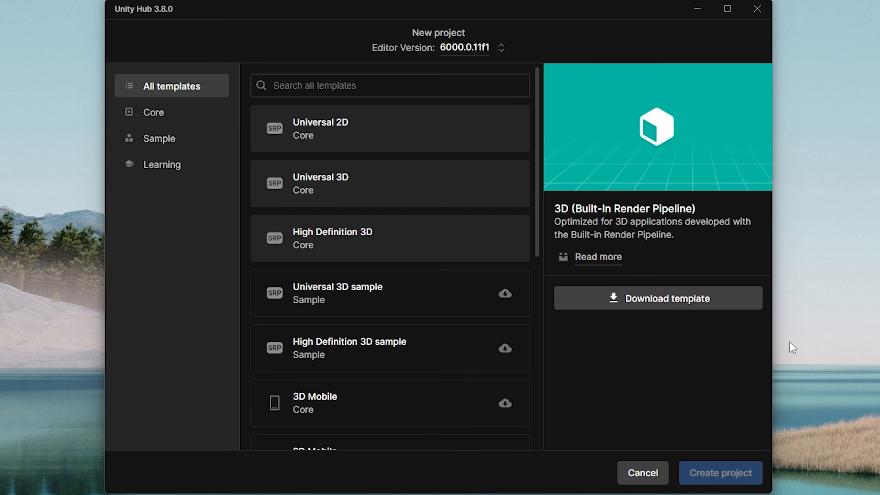
Choose the Universal 3D core template for the new project.
click(341, 185)
click(343, 134)
click(352, 184)
click(353, 225)
click(356, 192)
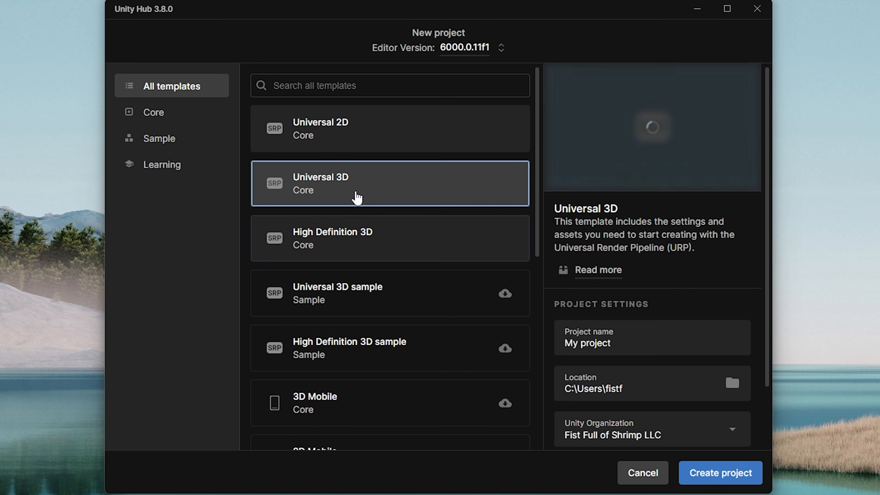
Preview the VR core template's description and return to the Universal 3D template.
scroll(430, 308, down, 5)
scroll(428, 308, down, 3)
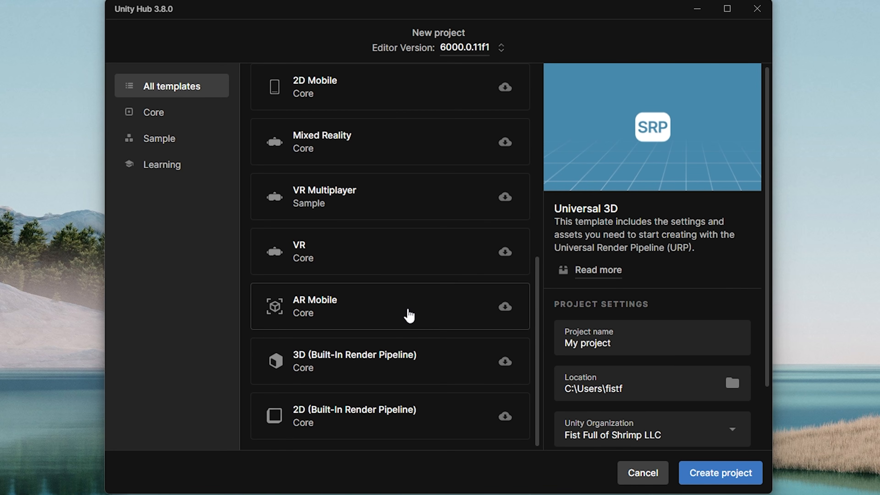
click(367, 255)
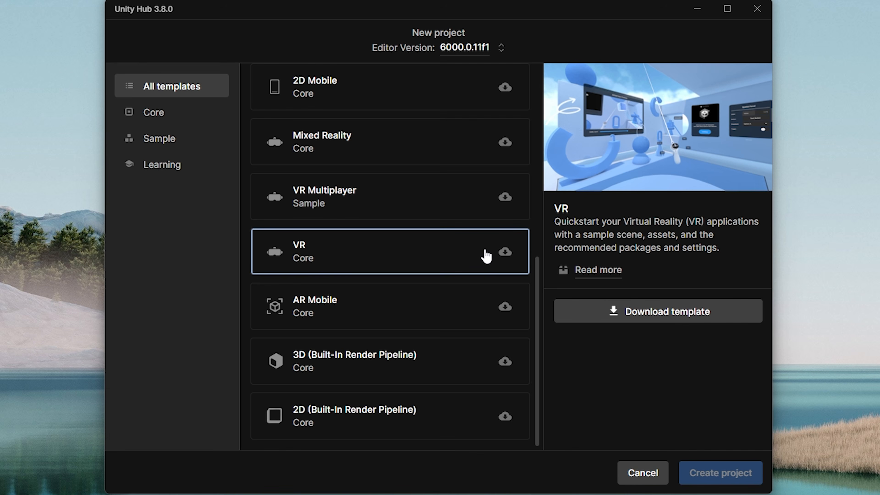
scroll(487, 256, up, 10)
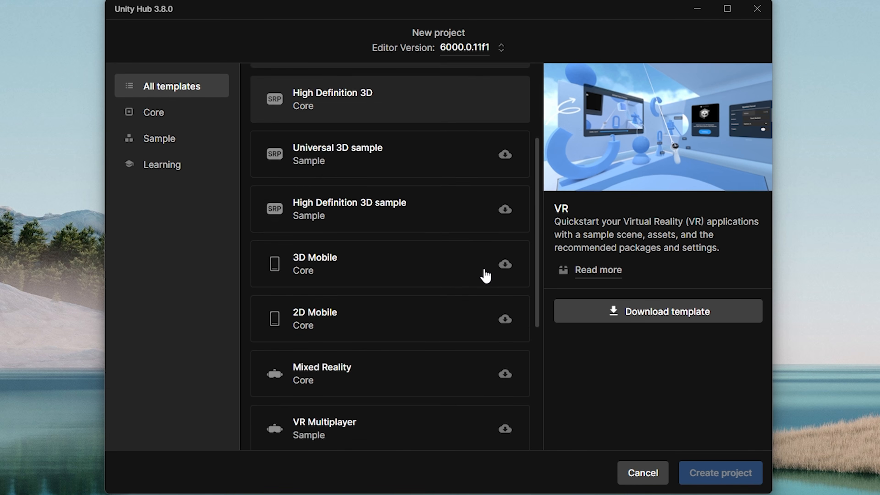
click(422, 187)
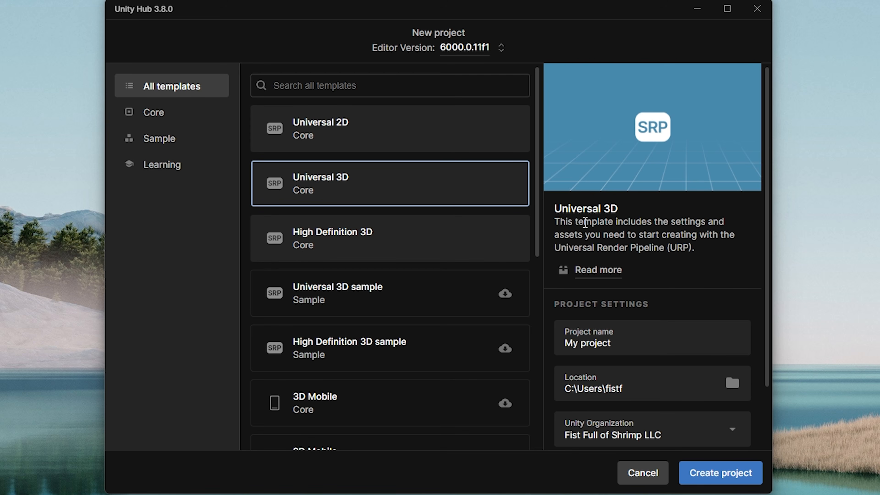
Name the project "Make a VR Game" and create it from the Universal 3D template.
scroll(419, 275, down, 10)
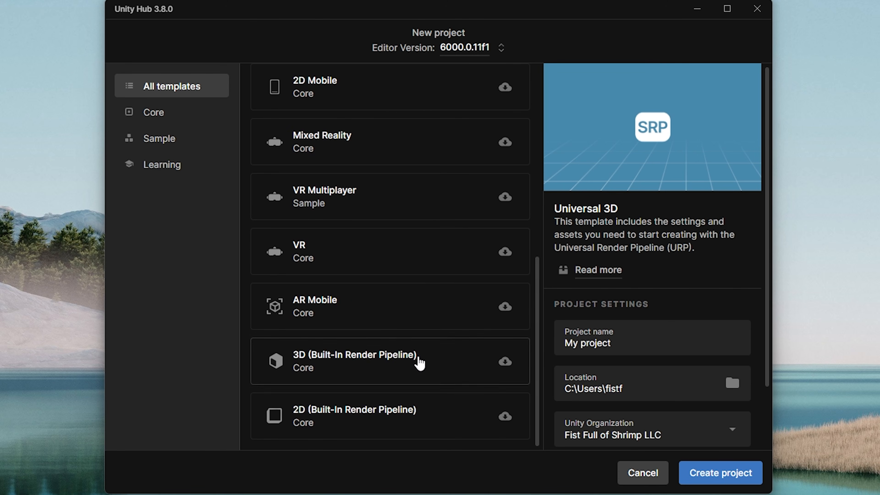
scroll(407, 290, up, 10)
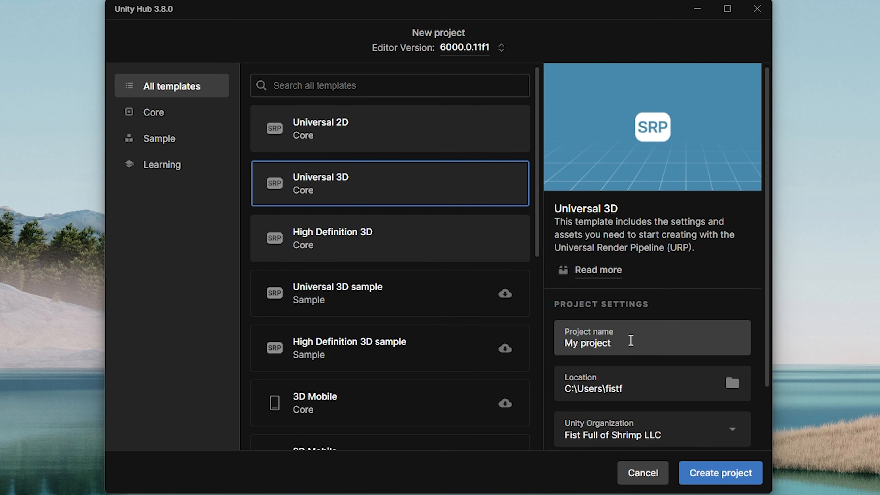
click(631, 341)
text(Make a VR Game)
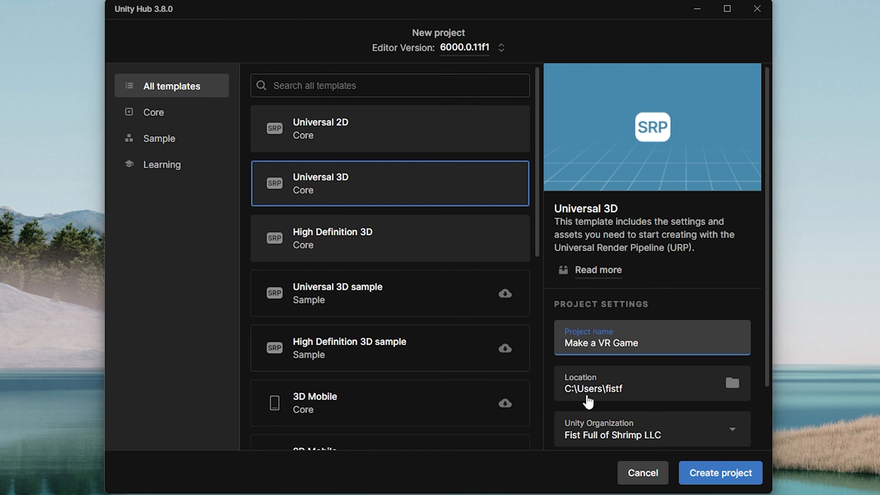
click(721, 473)
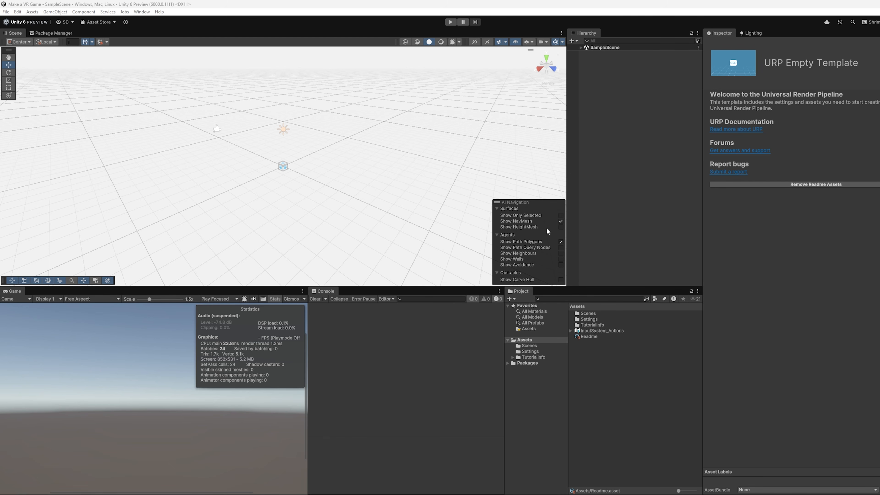
click(142, 12)
mouse_move(108, 11)
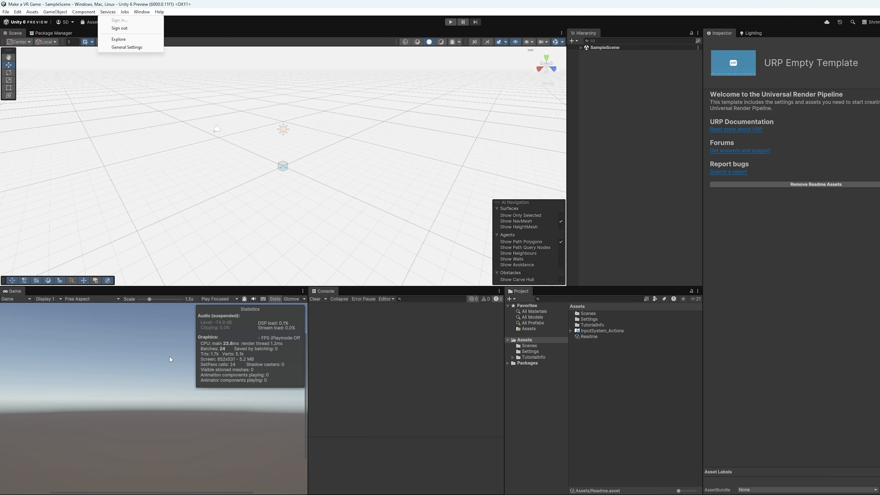
key(Escape)
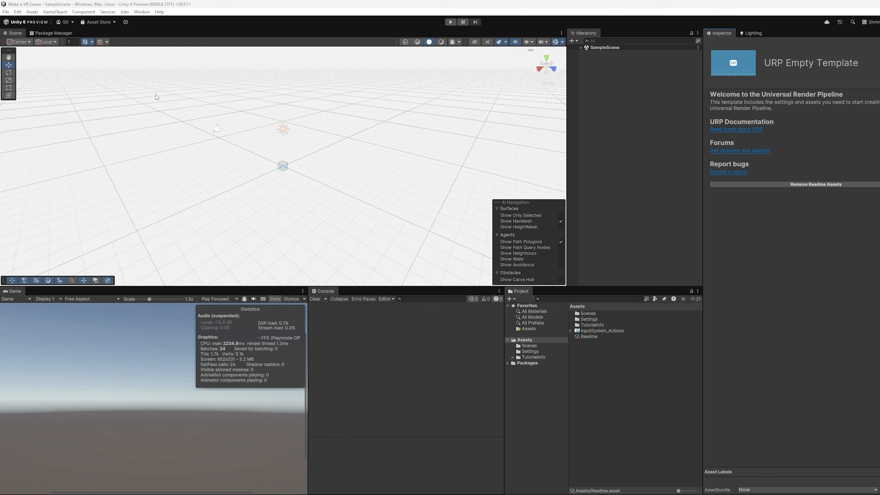
Expand SampleScene in the hierarchy to list its objects and clear the selection.
click(604, 48)
click(581, 47)
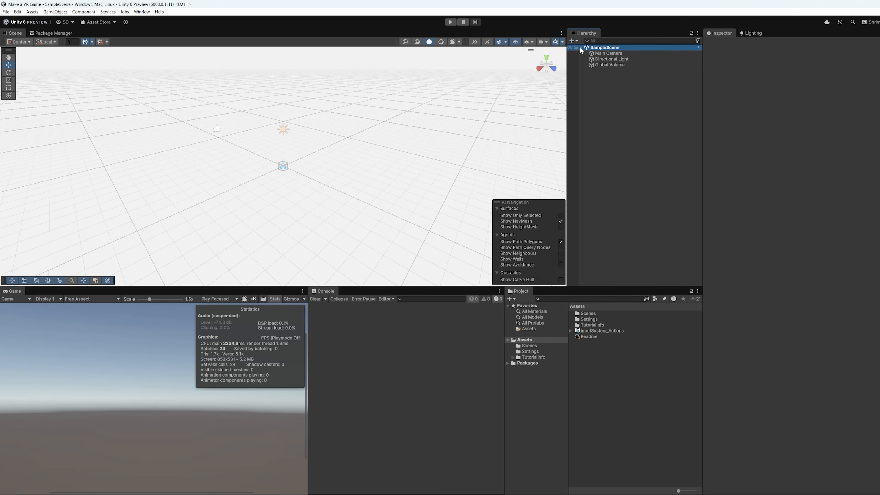
click(617, 145)
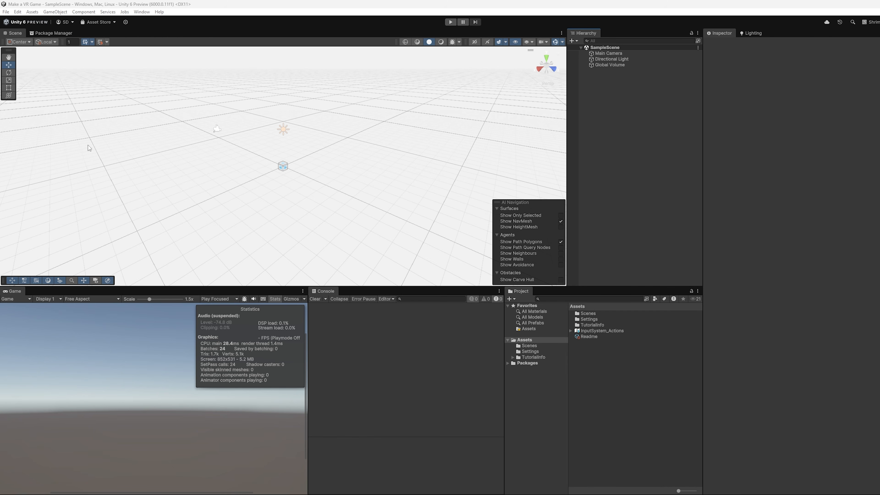
Install XR Plugin Management through the project settings and enable the OpenXR plug-in provider for desktop.
click(17, 12)
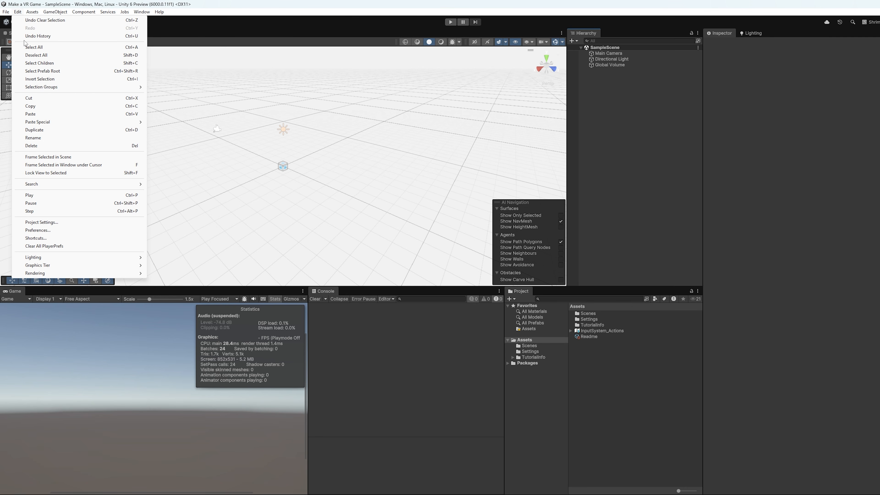
click(42, 222)
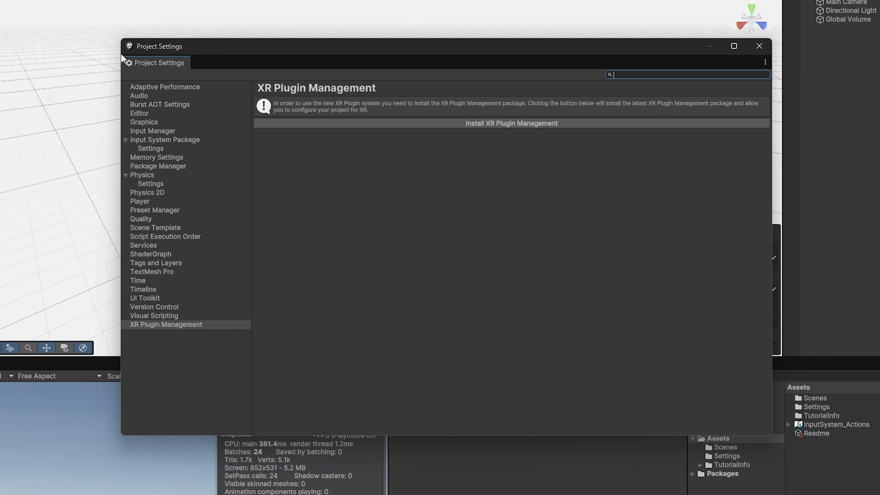
click(164, 330)
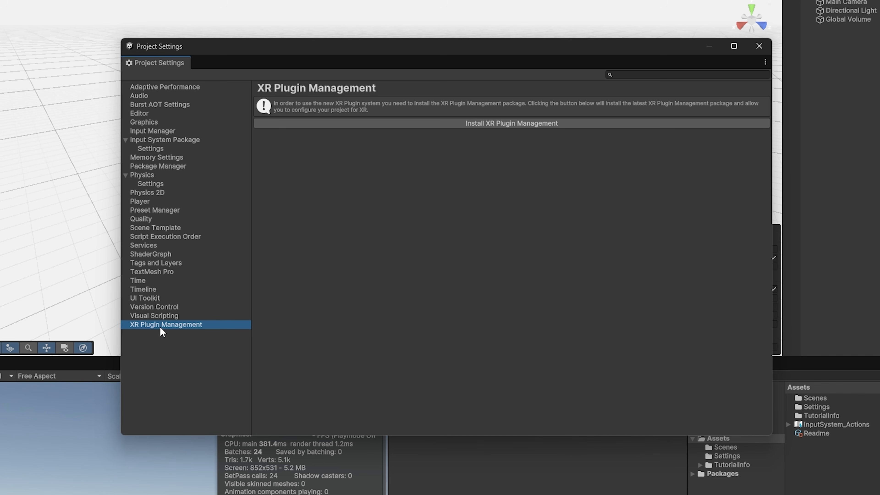
click(472, 127)
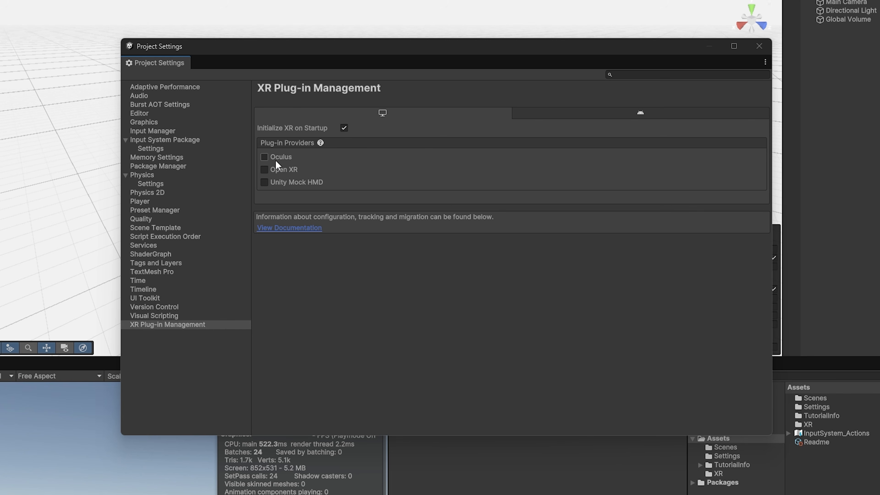
click(284, 171)
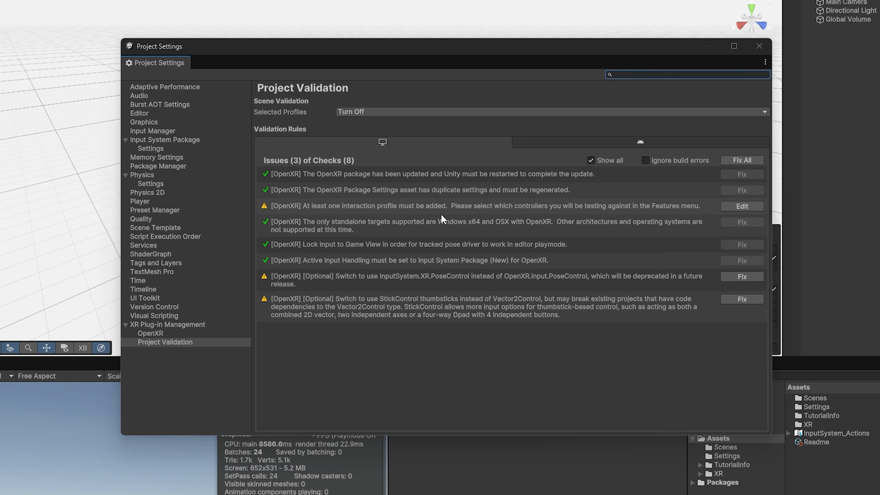
Add the Valve Index Controller Profile and the Oculus Touch Controller Profile to the desktop OpenXR interaction profiles.
click(741, 207)
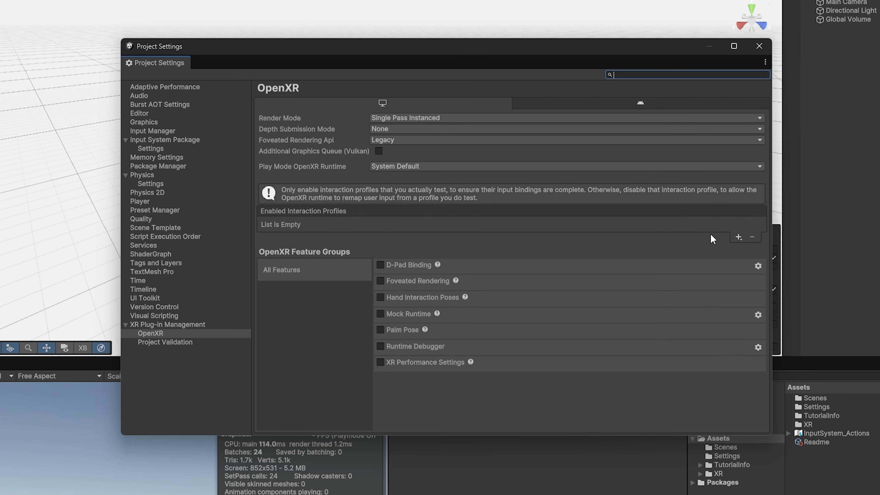
click(739, 238)
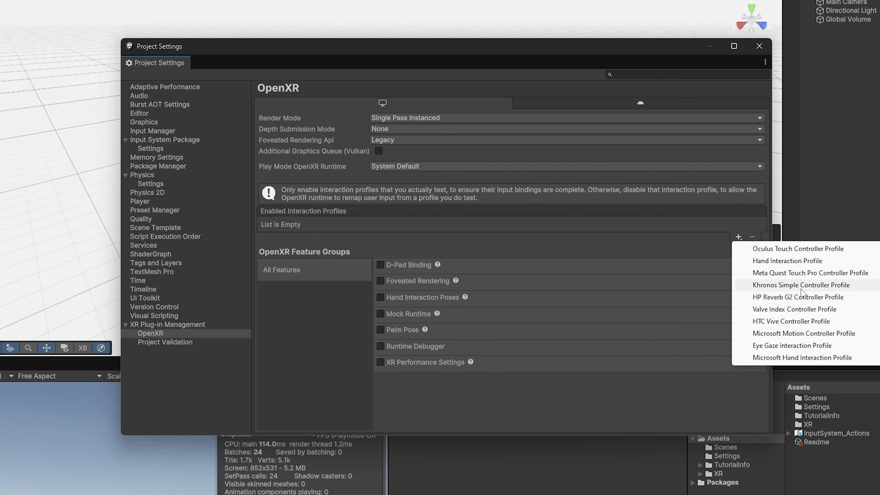
click(815, 314)
click(738, 237)
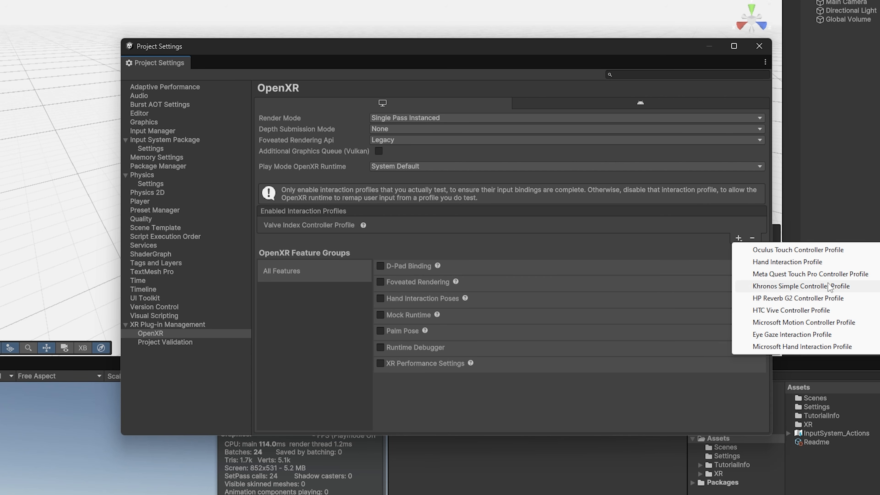
click(812, 254)
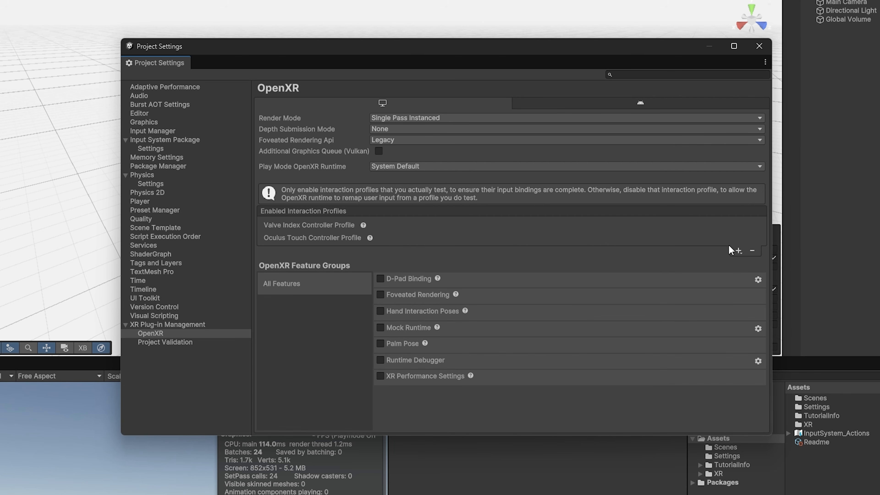
click(739, 251)
click(653, 239)
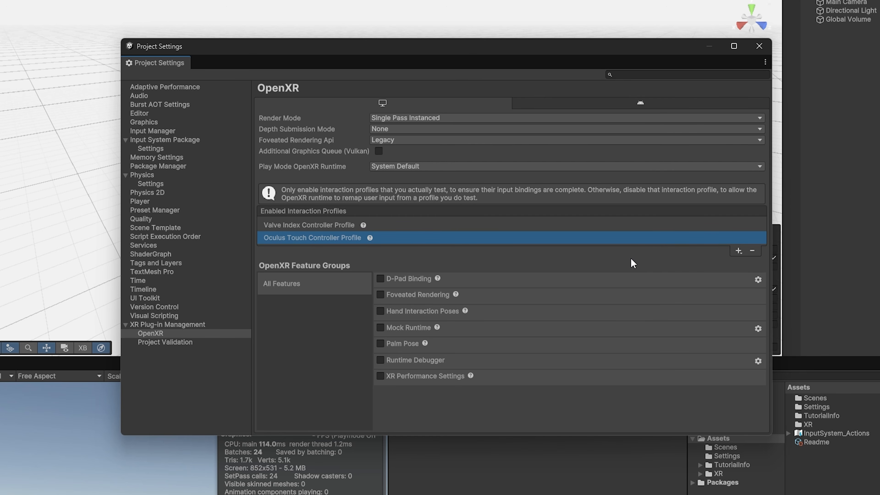
Add the Oculus Touch Controller Profile to the Android OpenXR interaction profiles and return to the desktop settings.
click(615, 103)
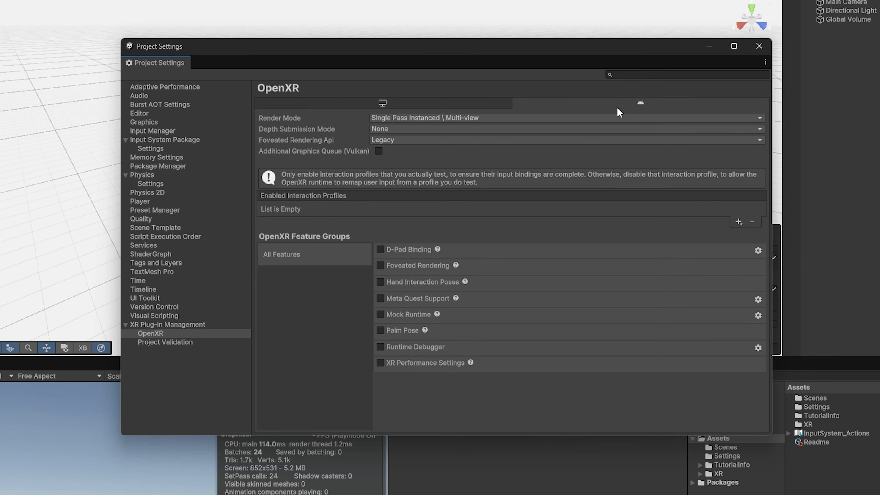
click(739, 222)
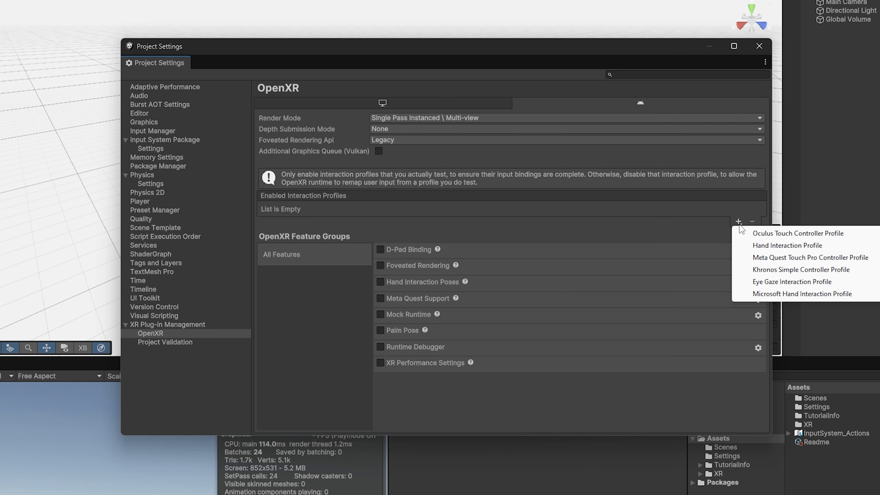
click(775, 234)
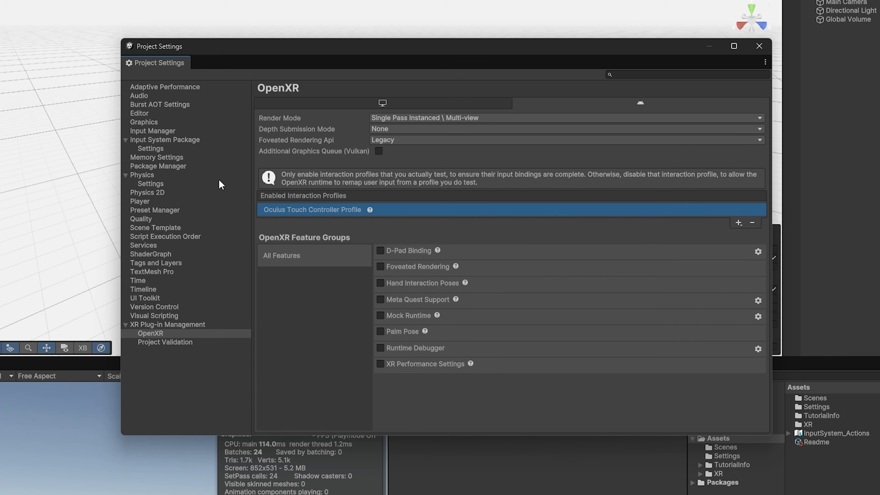
click(406, 103)
click(639, 105)
click(398, 105)
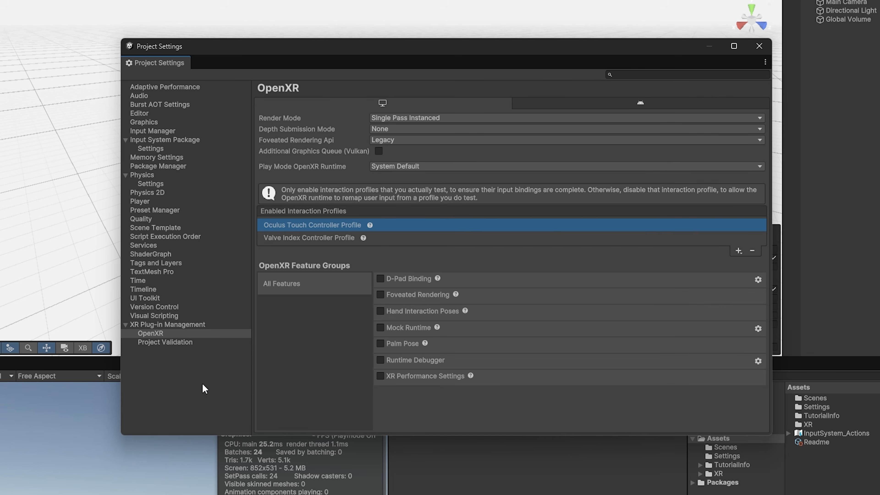
Fix all remaining desktop issues in Project Validation and recheck the OpenXR settings.
click(181, 342)
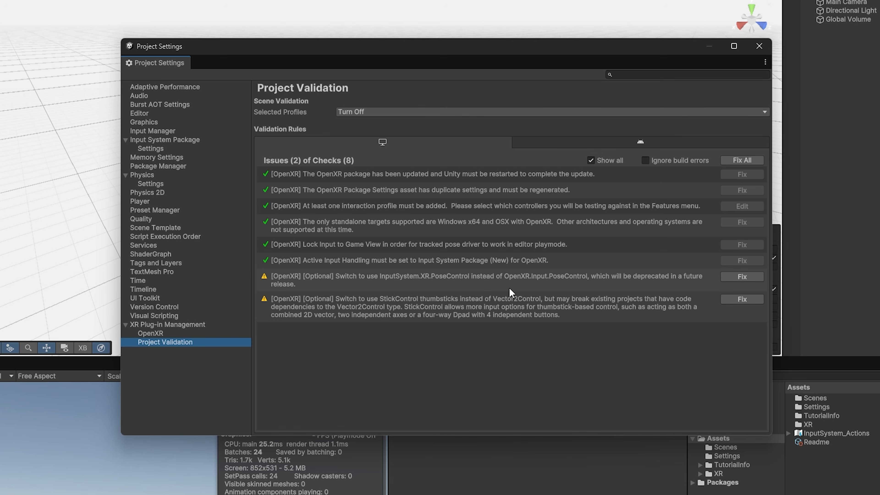
click(743, 160)
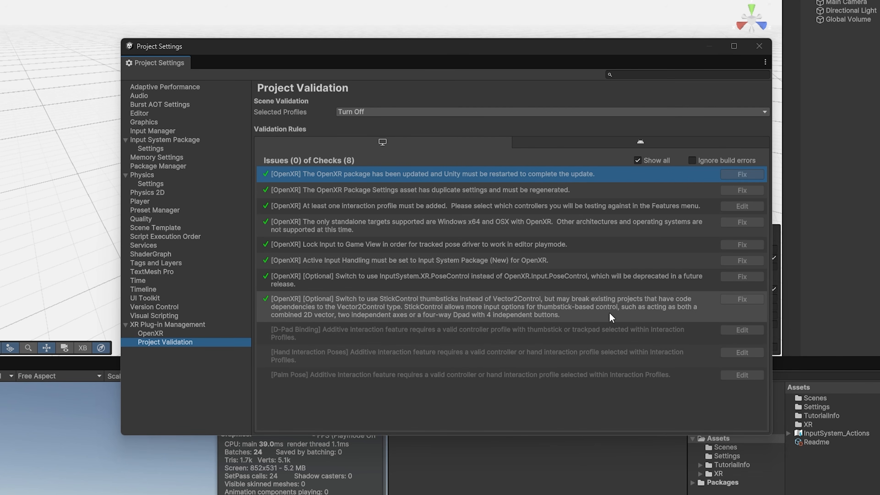
click(185, 337)
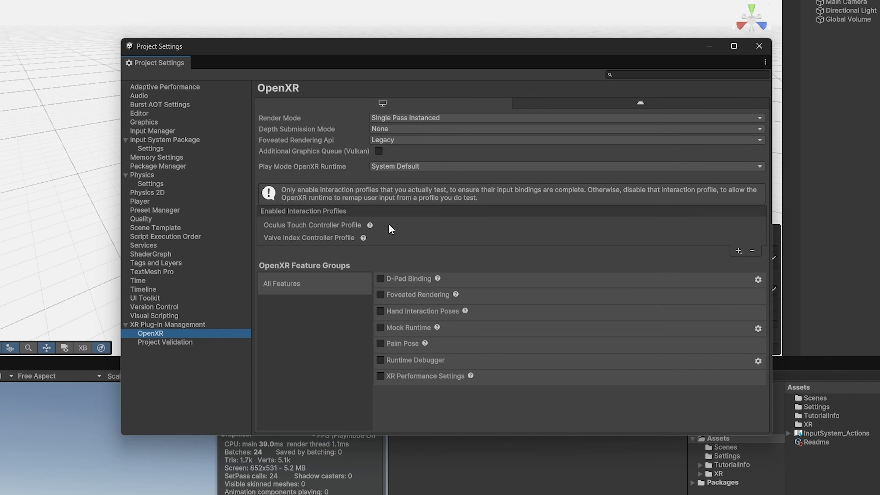
click(197, 344)
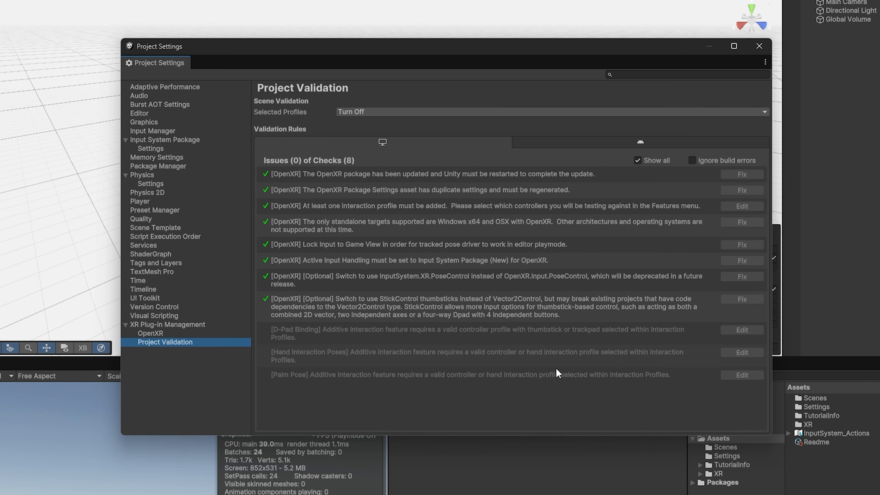
mouse_move(400, 363)
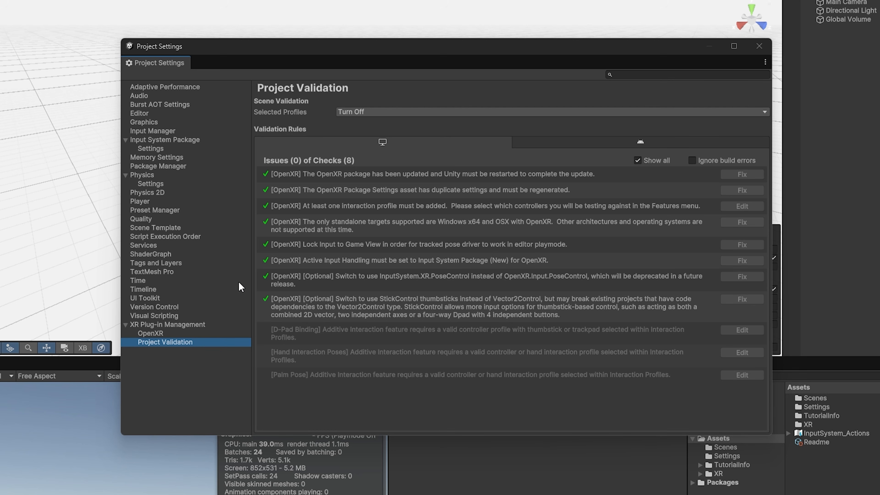
click(225, 333)
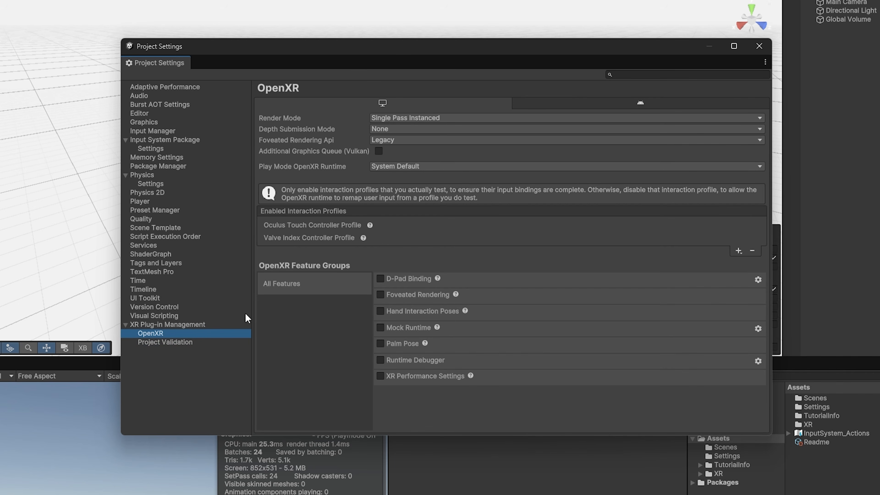
click(179, 326)
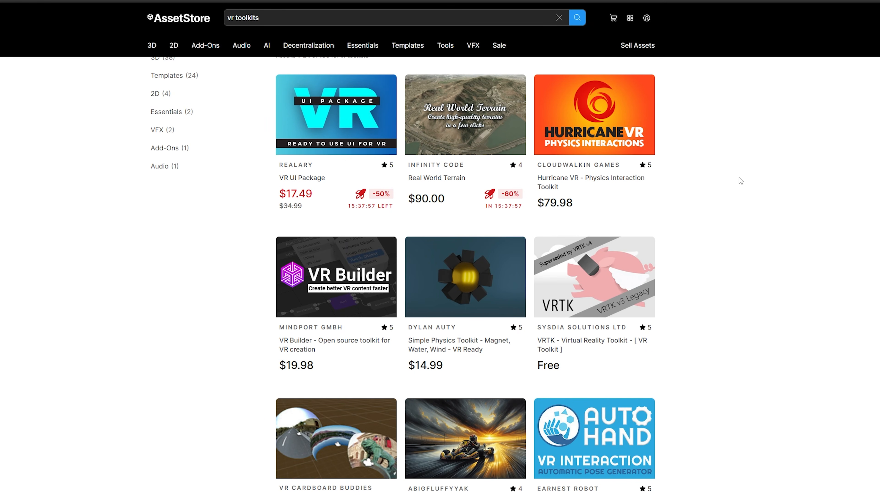
Browse VR toolkits on the Unity Asset Store and look through the Auto Hand - VR Interaction page's preview media.
mouse_move(436, 65)
scroll(664, 263, down, 4)
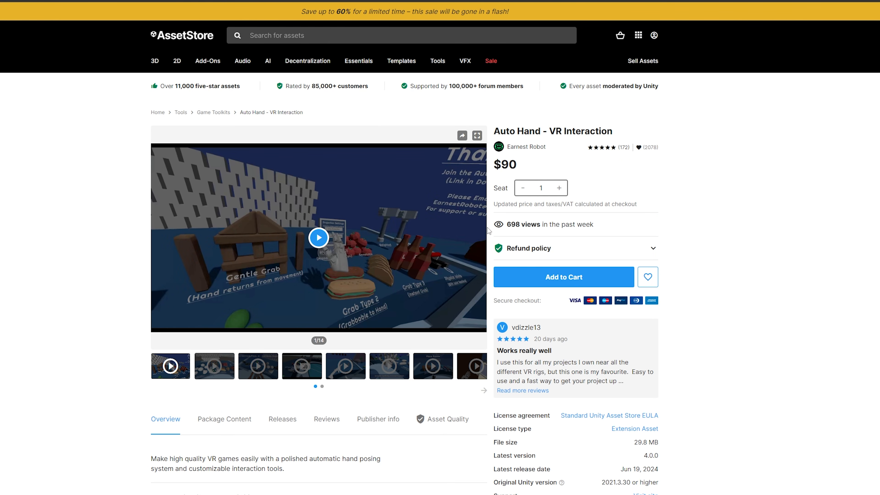
click(481, 238)
click(480, 238)
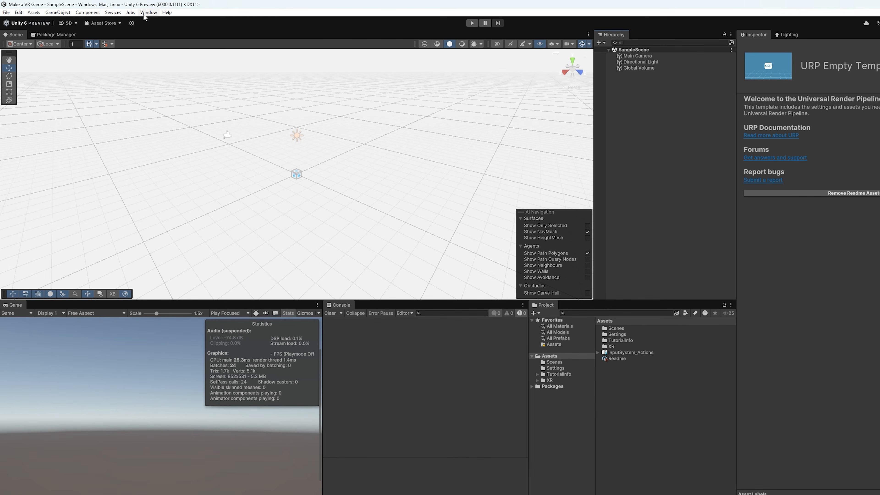
Install the XR Interaction Toolkit package from the Unity Registry and import its Starter Assets sample.
click(149, 12)
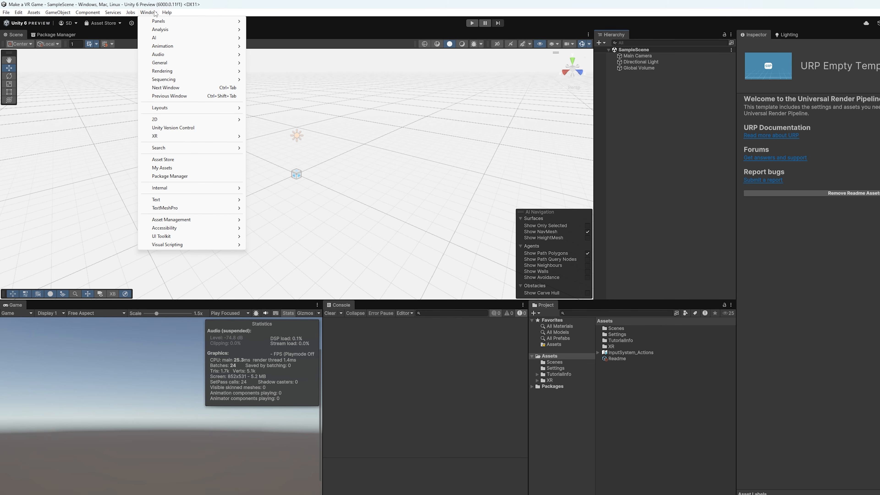
click(169, 176)
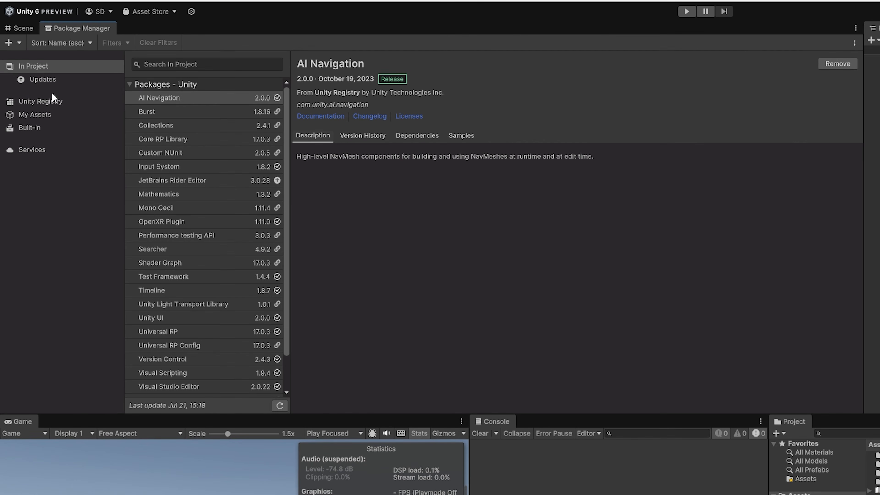
click(48, 100)
click(162, 66)
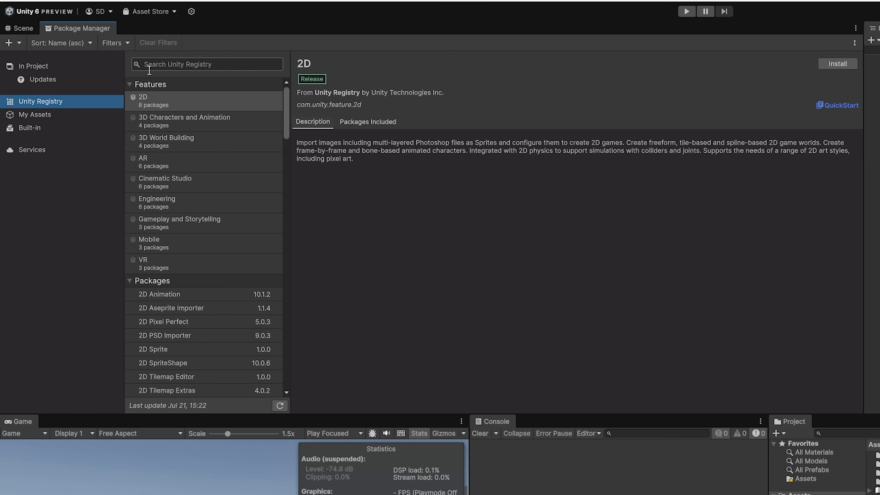
text(xrr)
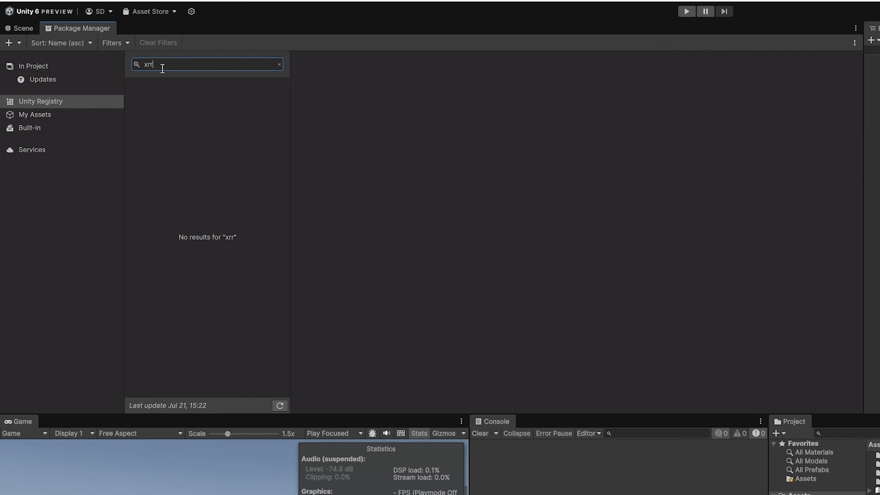
text( interaction)
click(191, 99)
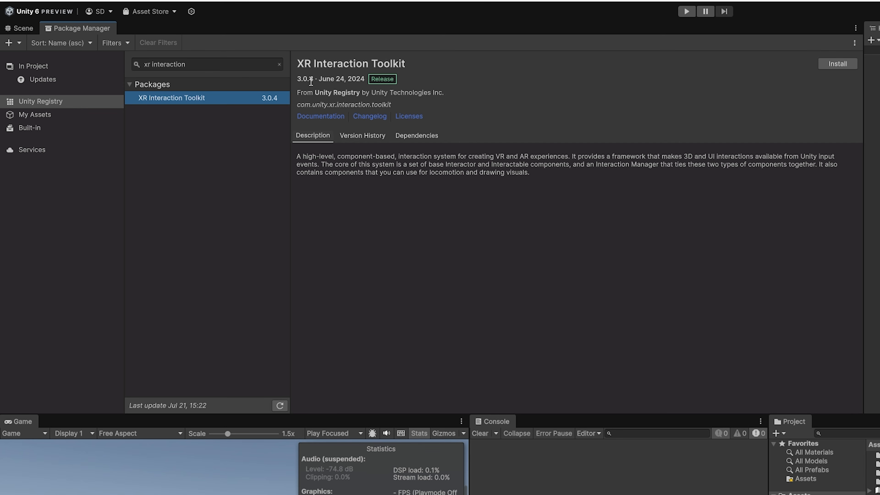
click(833, 65)
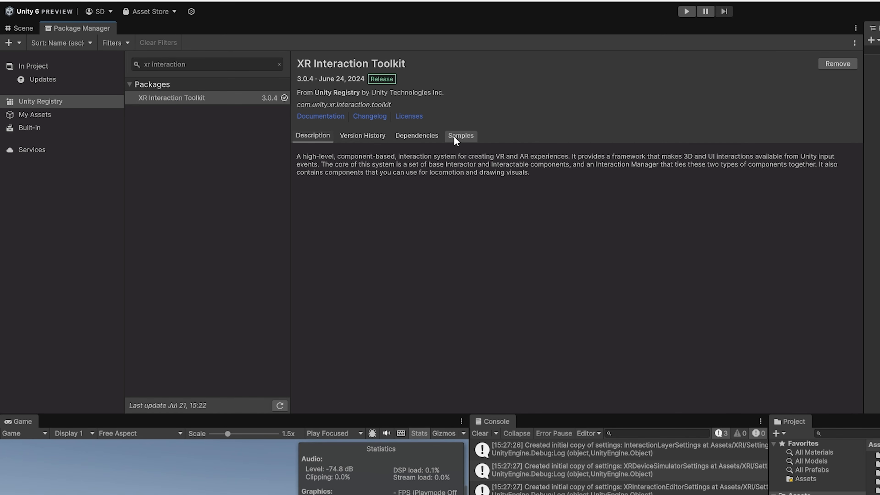
click(454, 135)
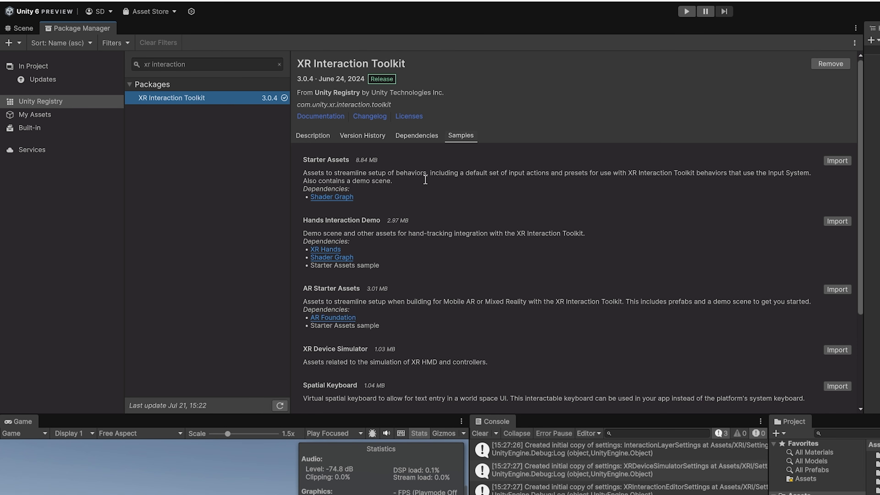
click(837, 162)
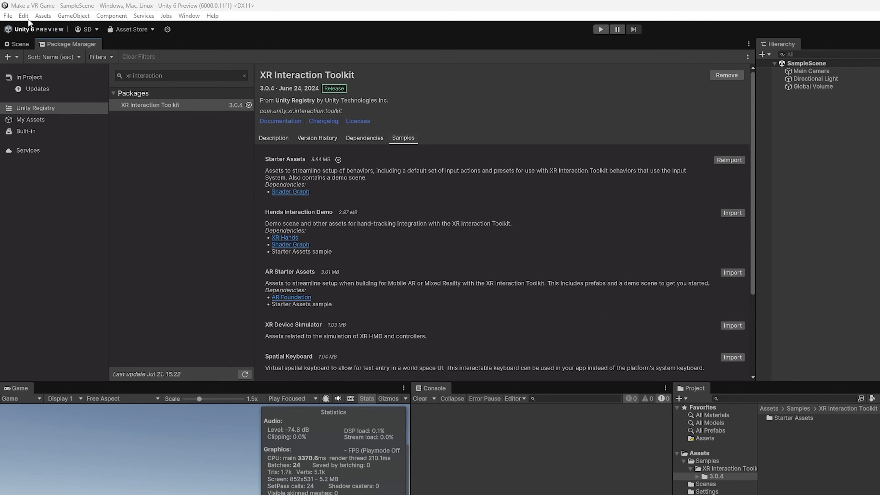
Fix the project validation issue that requires Interaction Layer 31 to be 'Teleport', check the Android rules, and close the project settings.
click(25, 16)
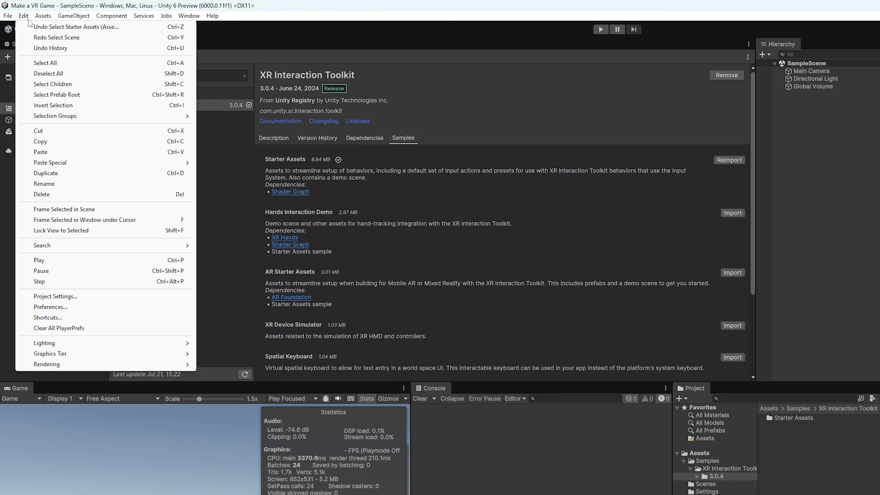
click(66, 297)
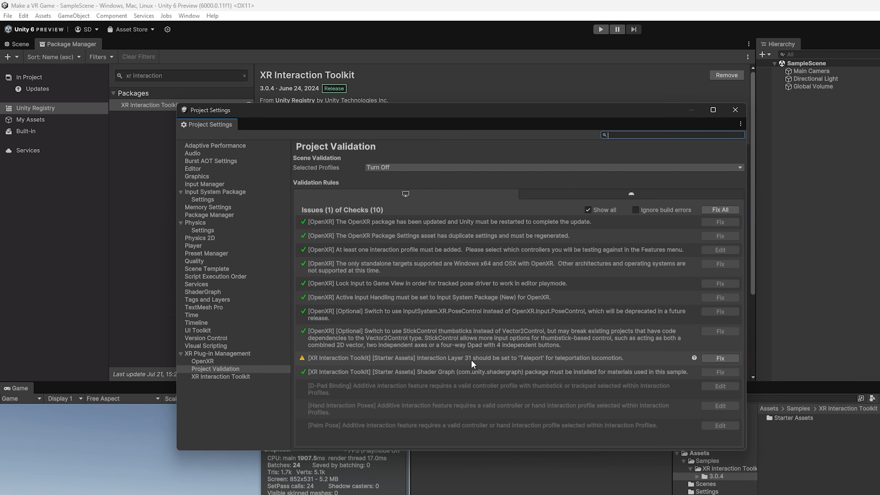
click(720, 358)
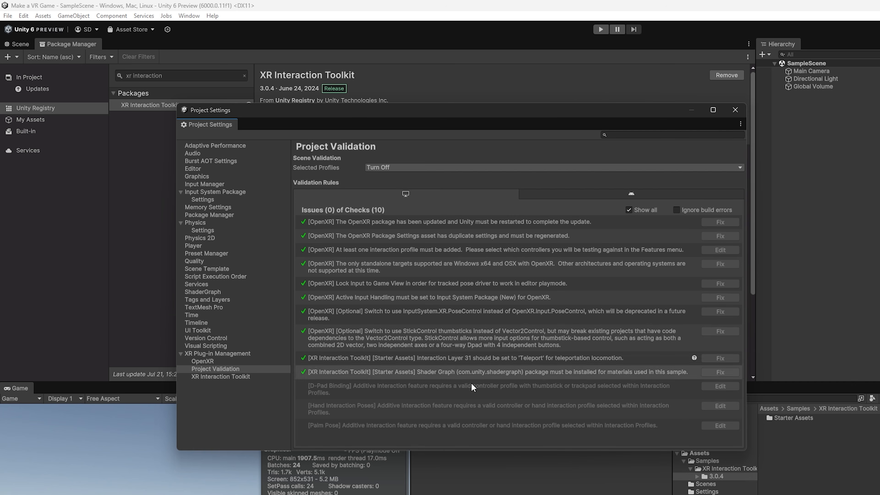
click(591, 196)
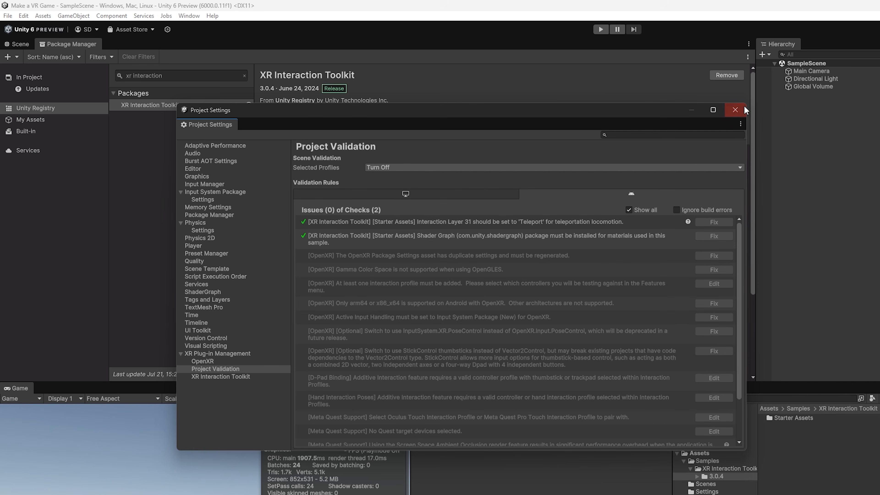
click(735, 110)
Show the scene view and open DemoScene from the XR Interaction Toolkit 3.0.4 Starter Assets folder.
click(7, 36)
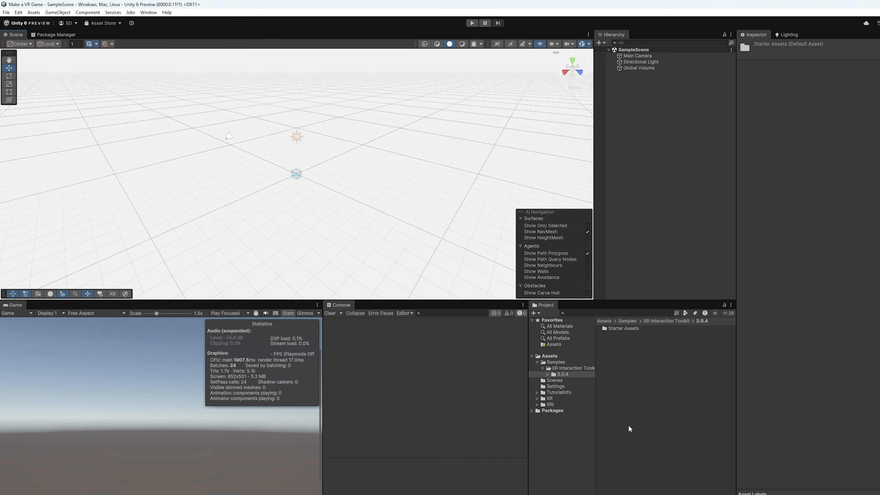
click(549, 375)
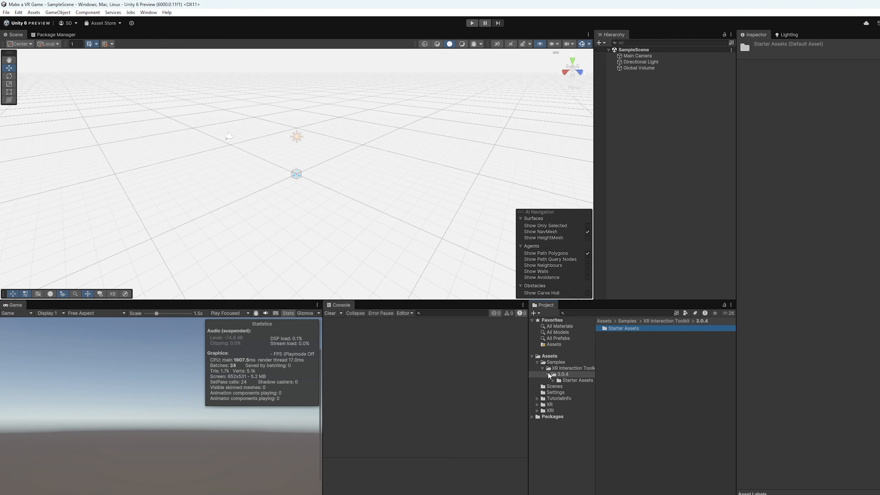
click(555, 381)
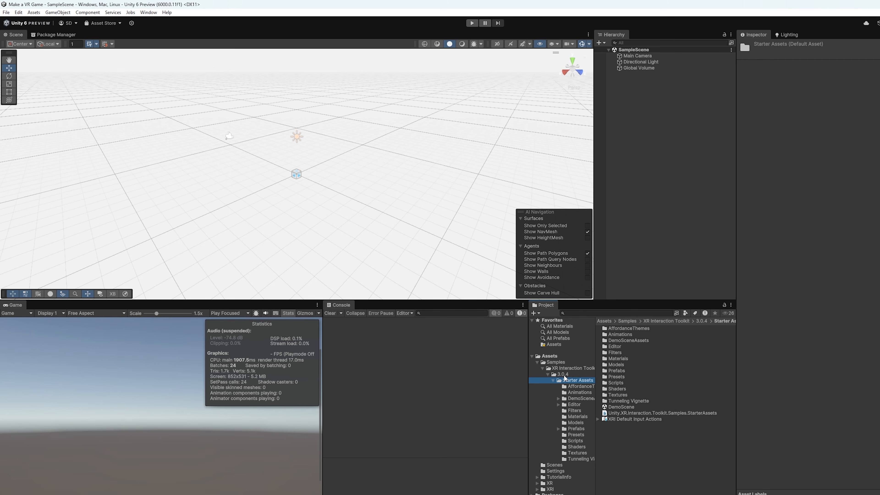
double_click(621, 407)
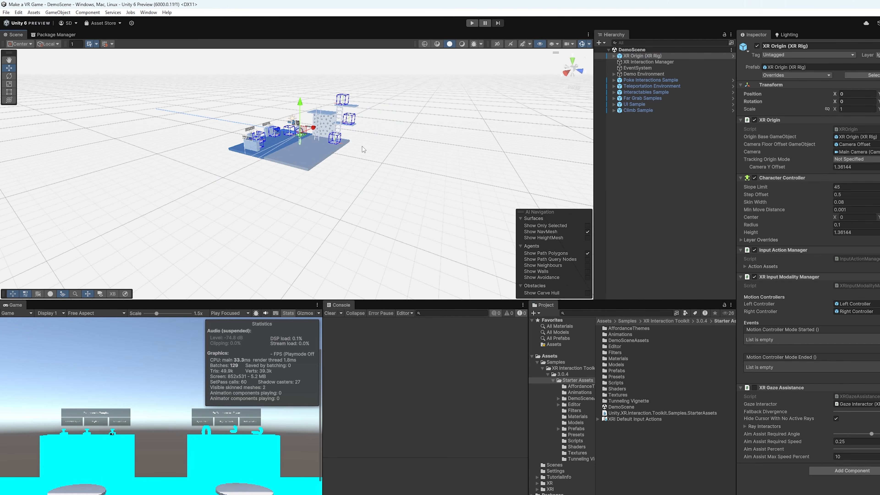
Examine the demo environment's interaction stations and climbing wall up close in the scene view, with nothing selected.
right_drag(370, 145, 341, 161)
key(w)
click(324, 116)
key(w)
key(s)
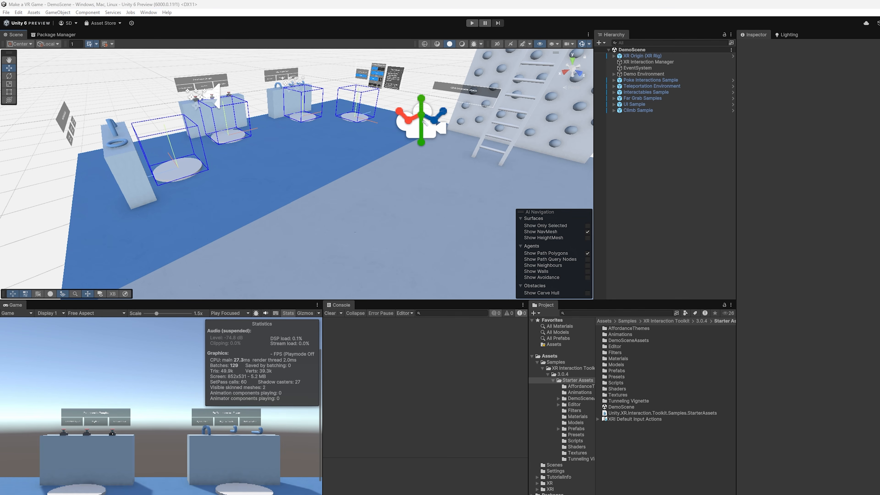
Select the XR Origin (XR Rig), frame it in the scene view and examine it up close.
right_drag(174, 230, 234, 191)
key(w)
key(s)
key(w)
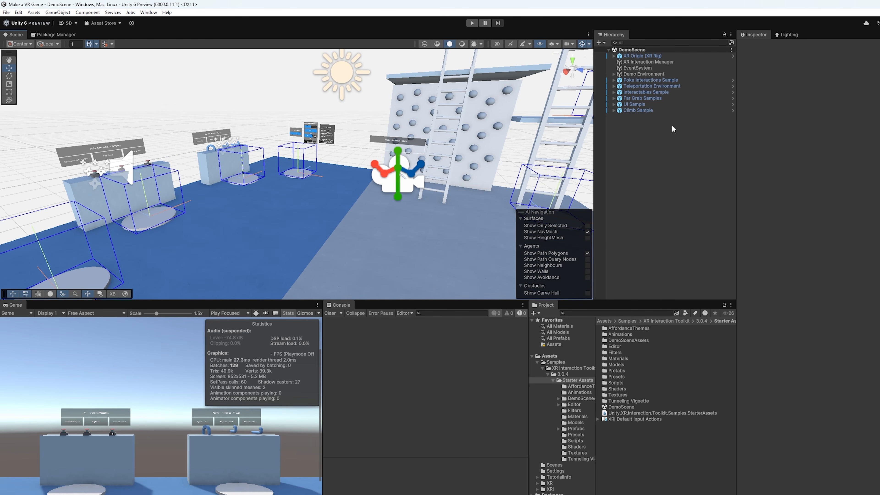
double_click(641, 56)
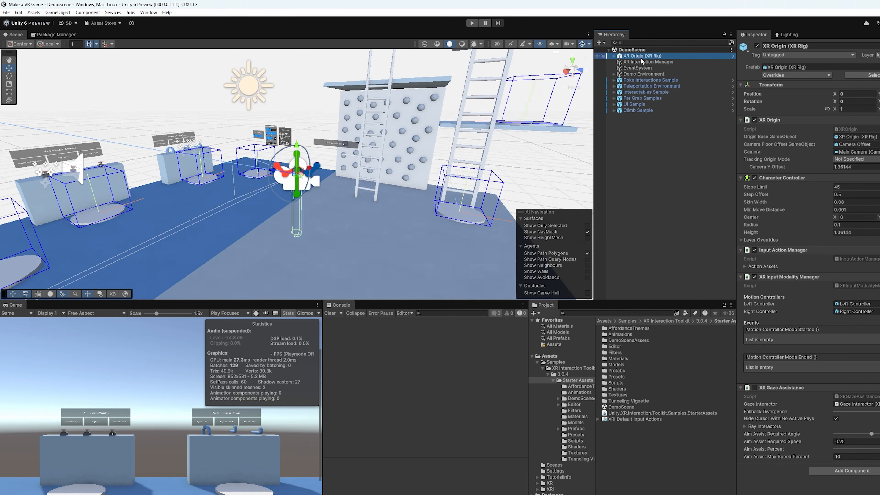
key(a)
right_drag(170, 165, 385, 125)
key(a)
Expand the XR Origin's Camera Offset and Locomotion groups, and inspect the Left Controller and Right Controller components.
click(614, 56)
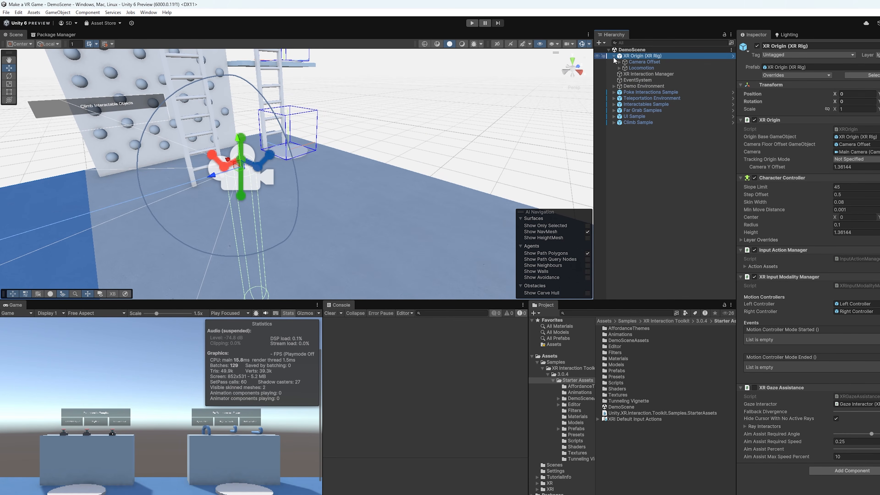
click(620, 62)
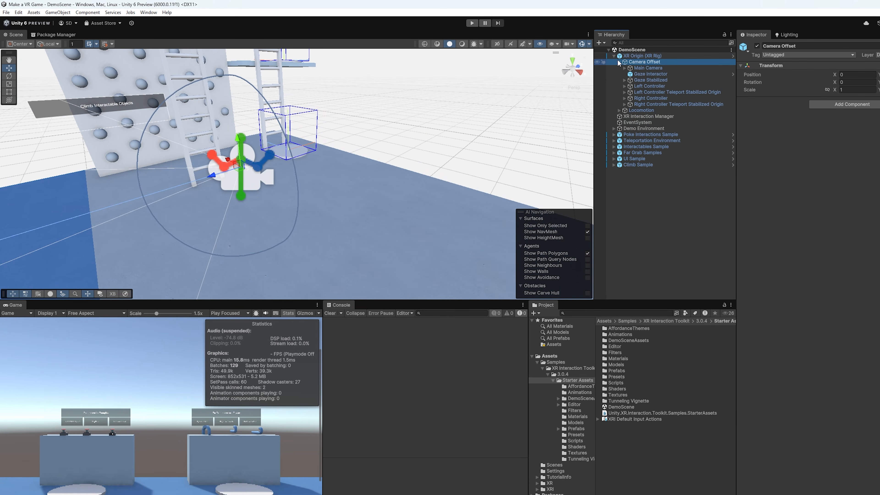
click(647, 86)
click(645, 98)
click(620, 110)
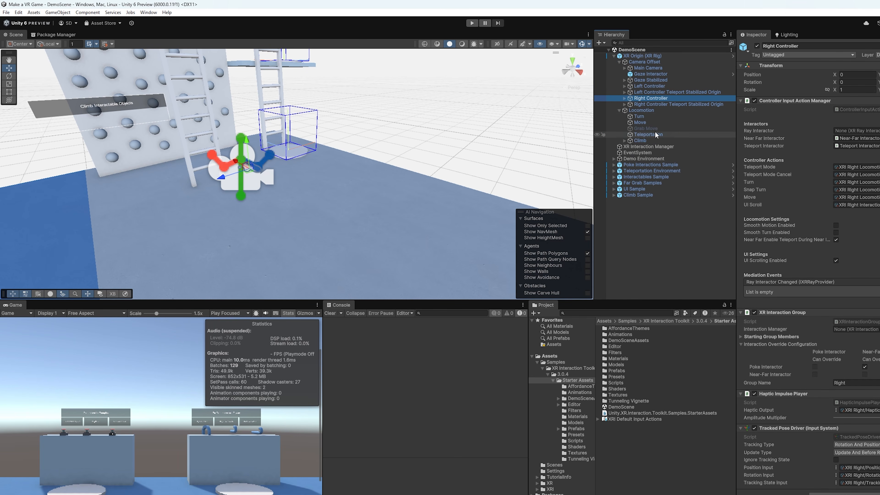
Examine the XR Origin (XR Rig) and its character capsule in the scene view, with the Camera Offset children listed.
right_drag(415, 163, 146, 155)
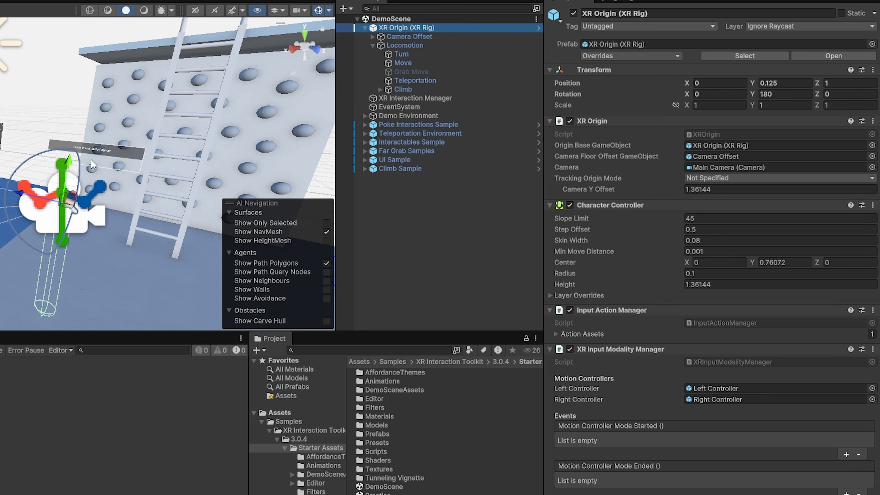
right_drag(69, 211, 180, 208)
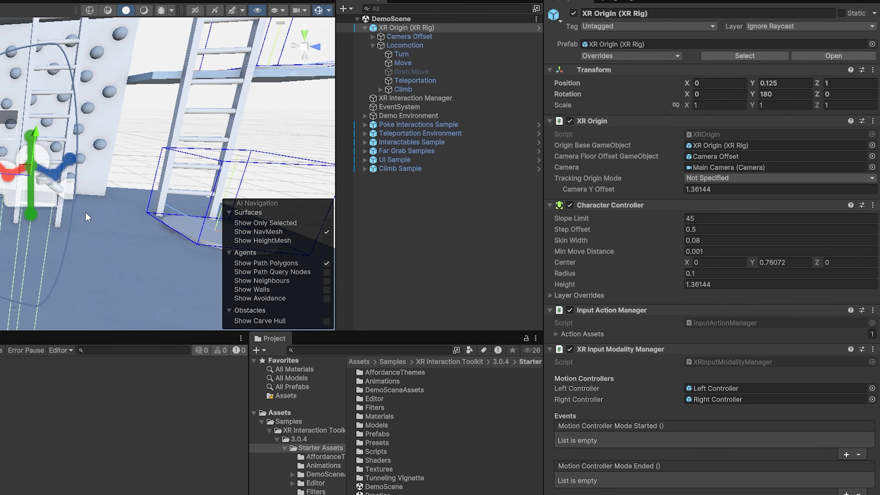
click(372, 37)
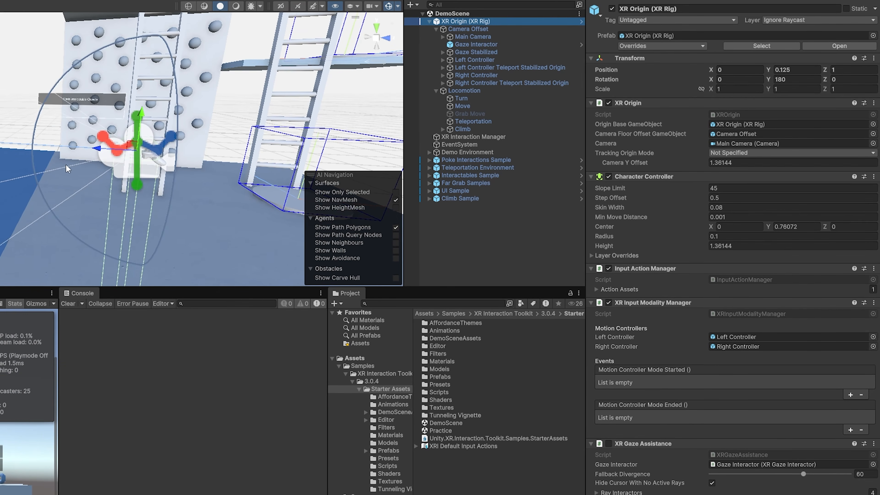
right_drag(68, 169, 80, 223)
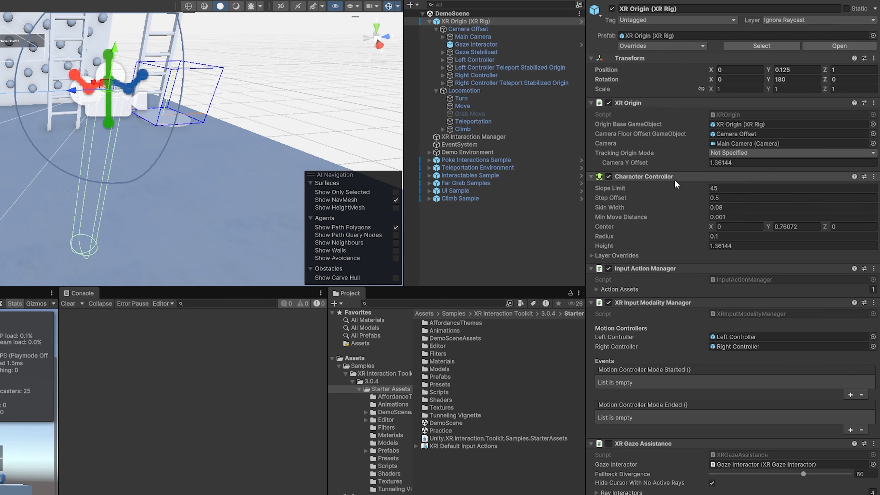
Reveal the action assets of the rig's Input Action Manager and open XRI Default Input Actions in the Input Actions Editor.
click(679, 290)
click(625, 290)
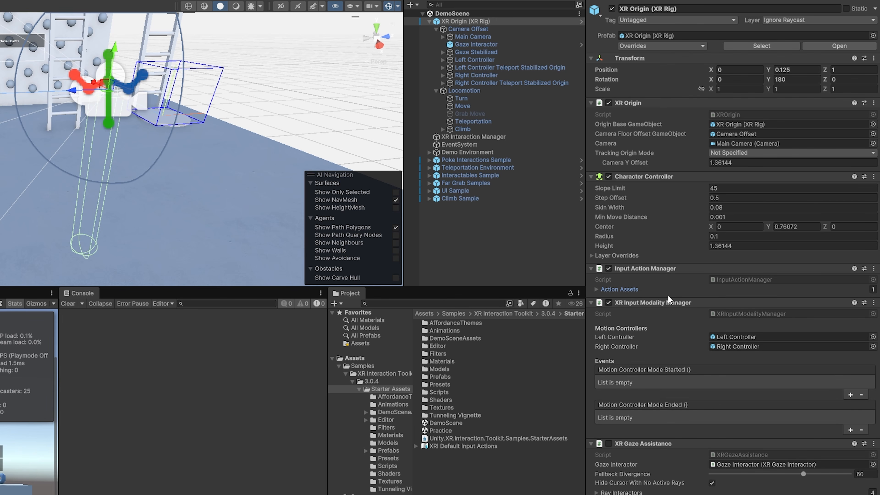
click(665, 288)
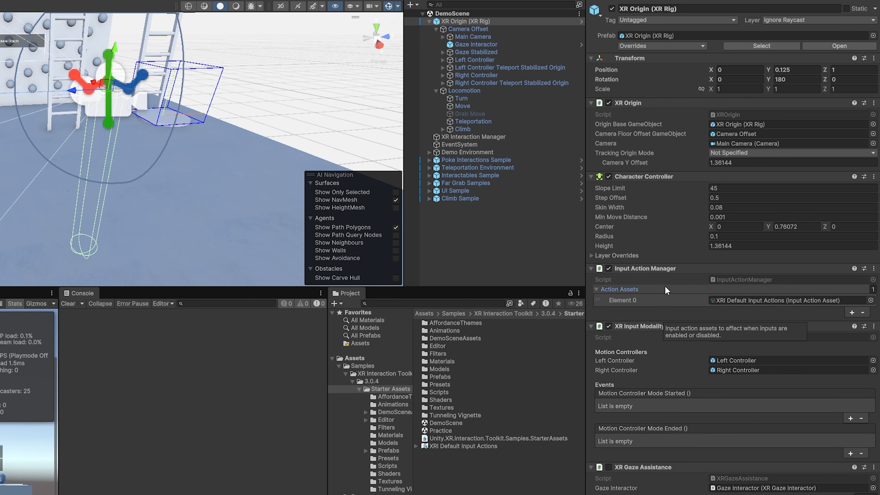
double_click(461, 446)
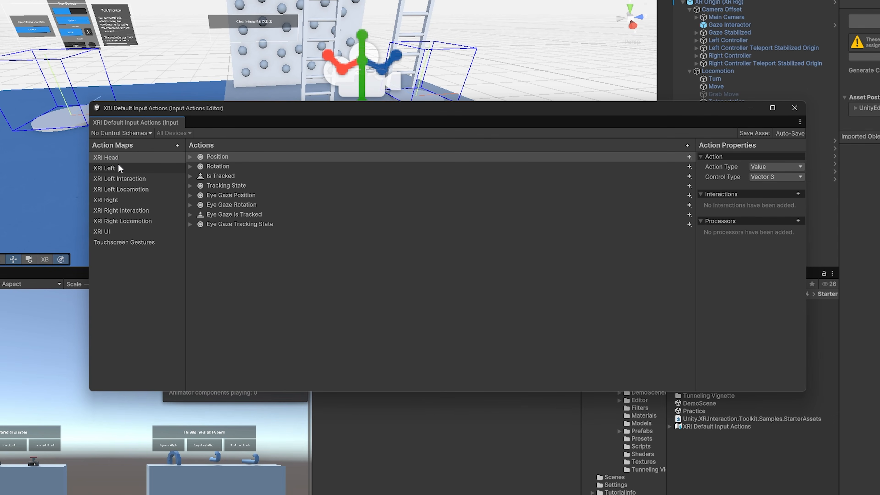
Review the actions in the XRI Head, XRI Left, XRI Left Interaction and XRI Left Locomotion maps, and close the editor.
click(122, 158)
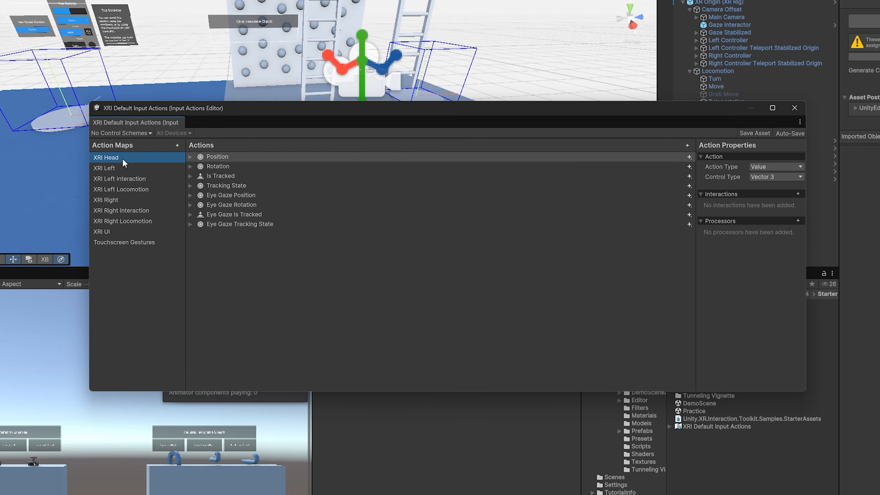
click(127, 172)
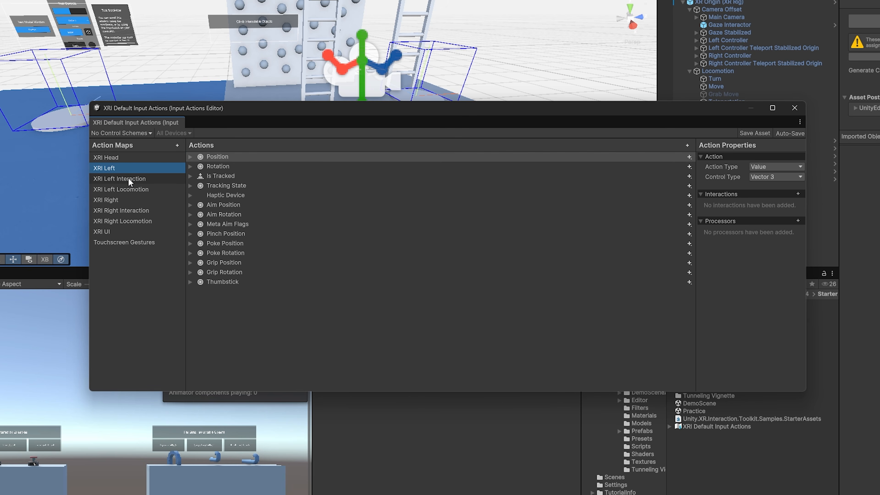
click(129, 180)
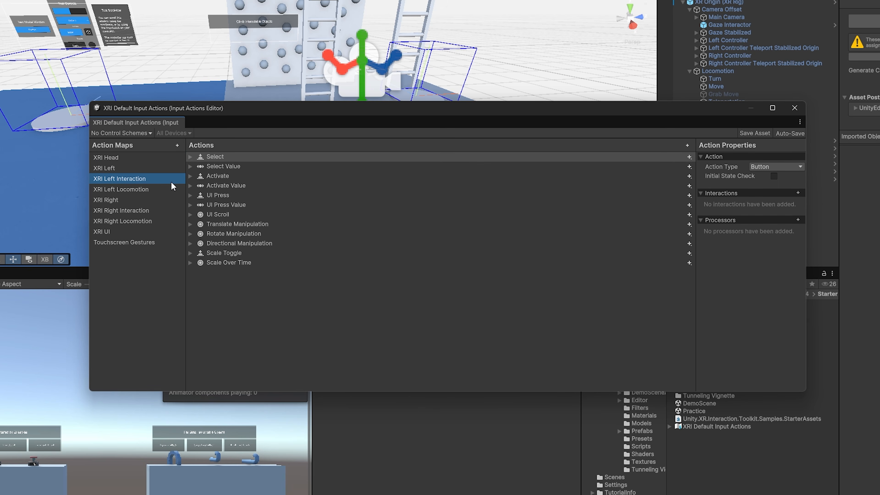
click(140, 189)
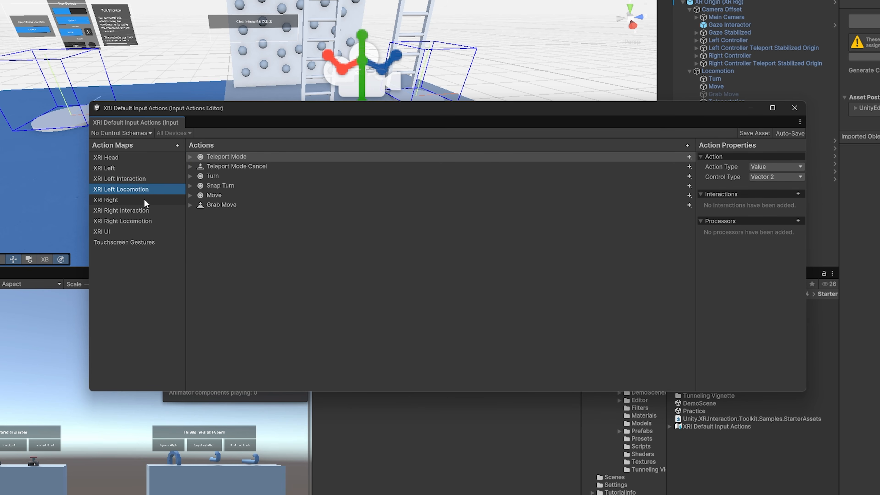
click(152, 181)
click(134, 169)
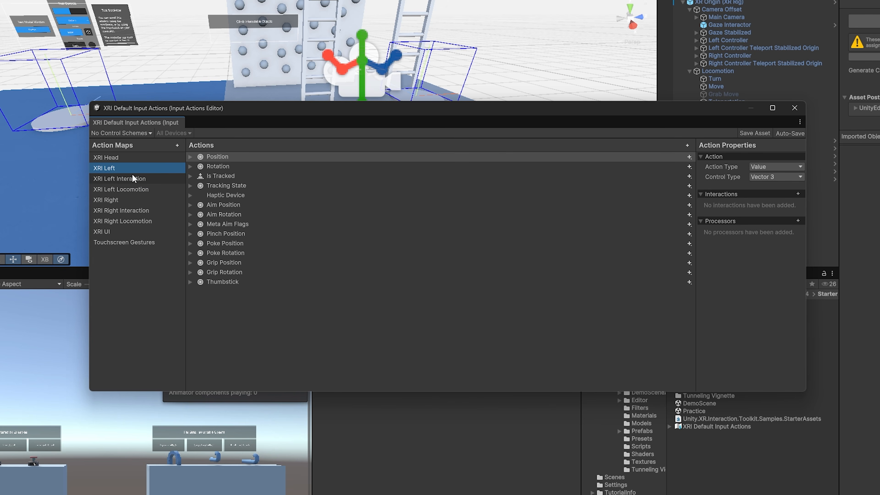
click(139, 181)
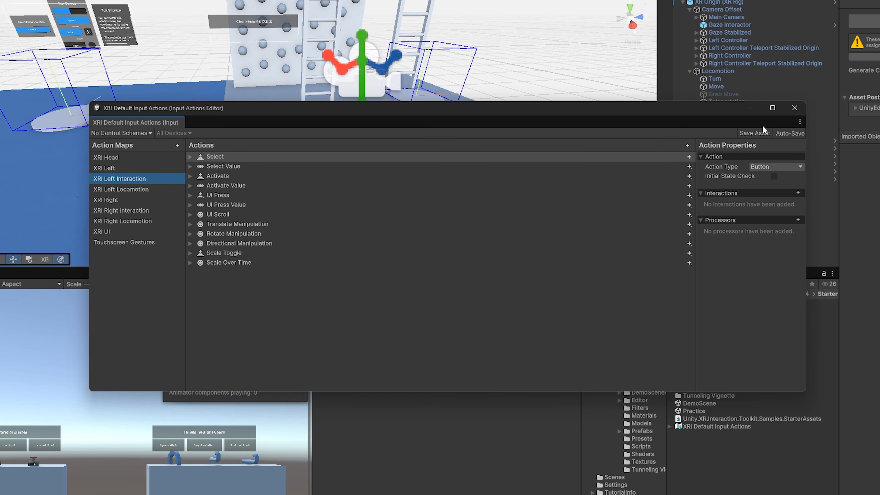
click(799, 113)
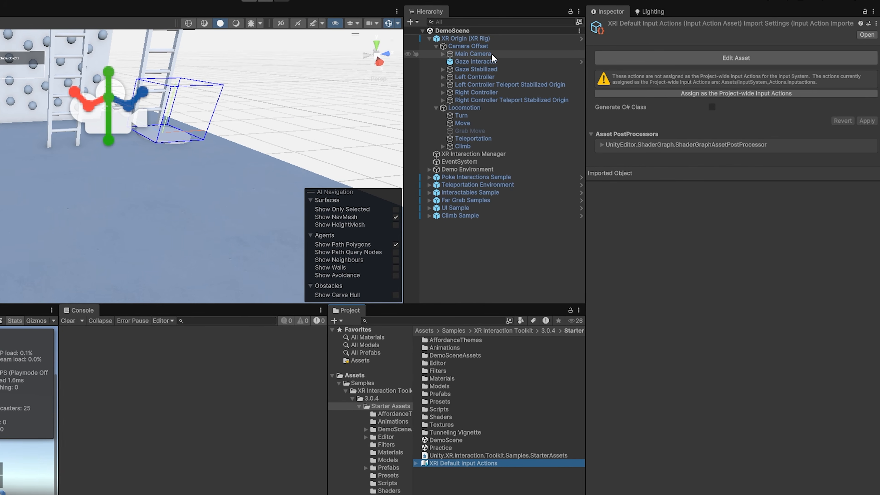
Select the XR Origin (XR Rig) and open the Right Controller referenced by its XR Input Modality Manager.
click(484, 38)
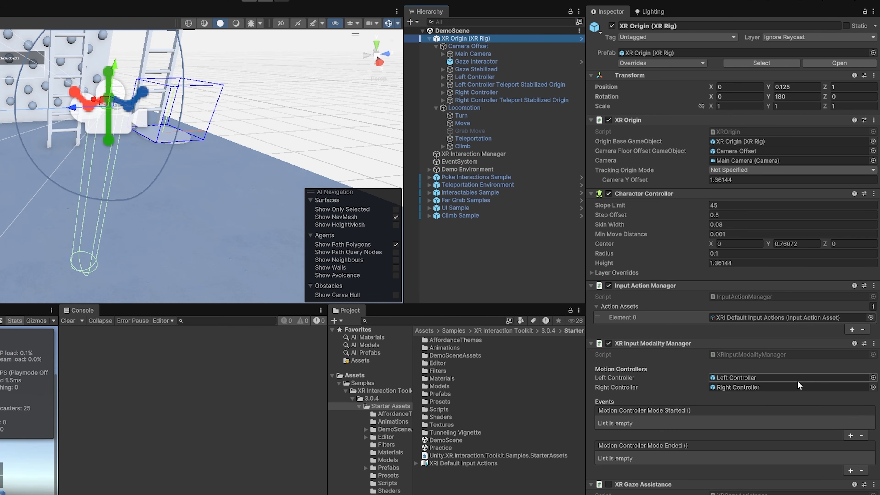
double_click(793, 387)
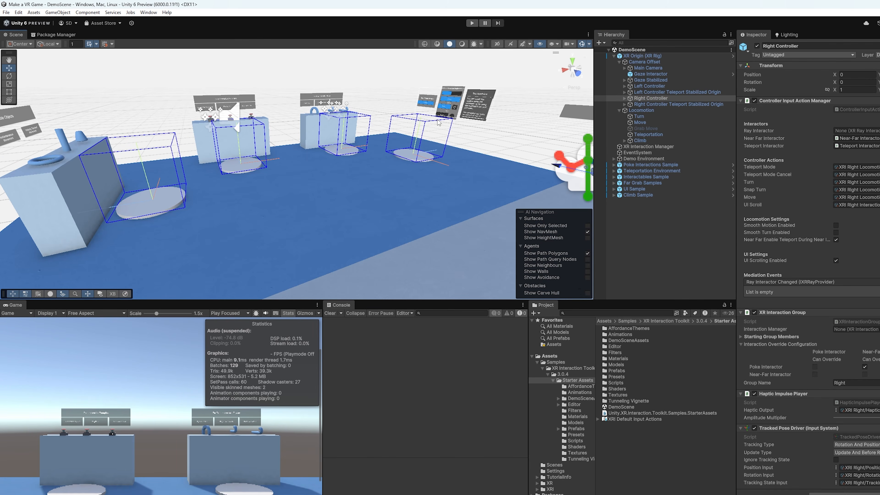
Examine the poke interaction, far grab, UI and climbing stations of the demo environment in the scene view.
right_drag(439, 122, 245, 134)
right_drag(357, 134, 263, 211)
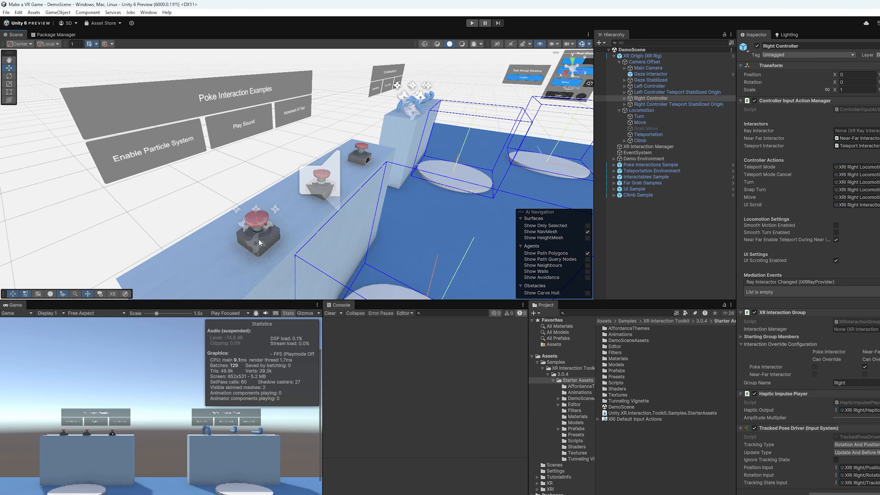
right_drag(431, 142, 340, 165)
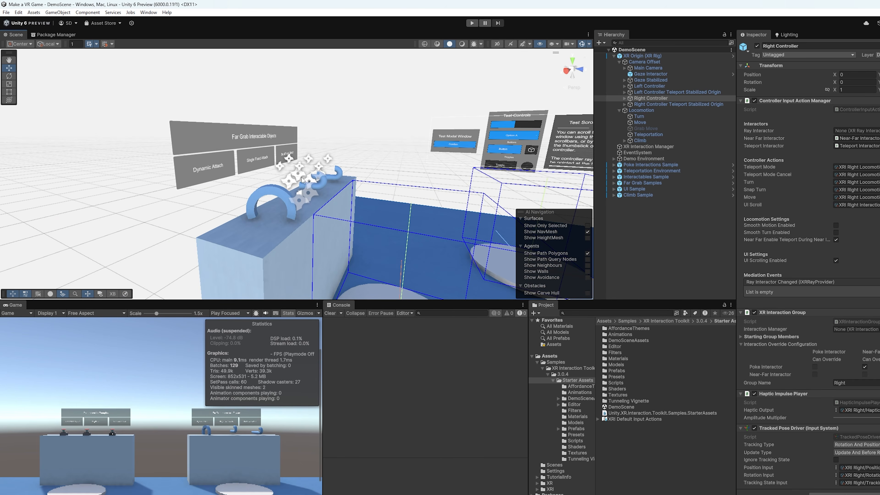
right_drag(311, 181, 364, 263)
right_drag(289, 227, 399, 122)
right_drag(318, 175, 294, 201)
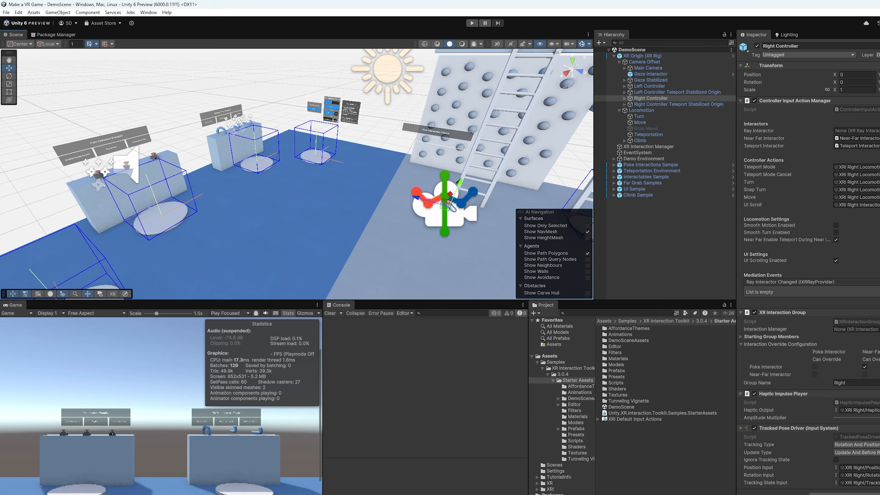
right_drag(418, 191, 340, 192)
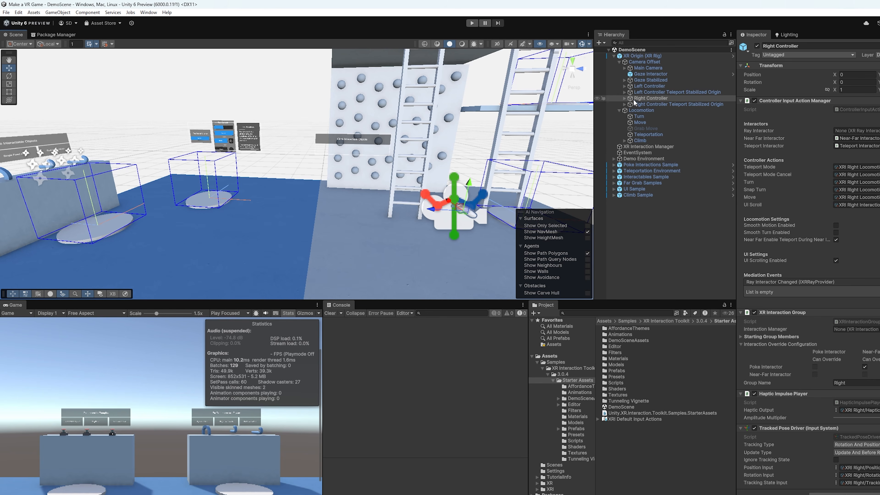
Frame the XR Origin (XR Rig) in the scene view and show its child objects in the hierarchy.
click(615, 56)
double_click(643, 57)
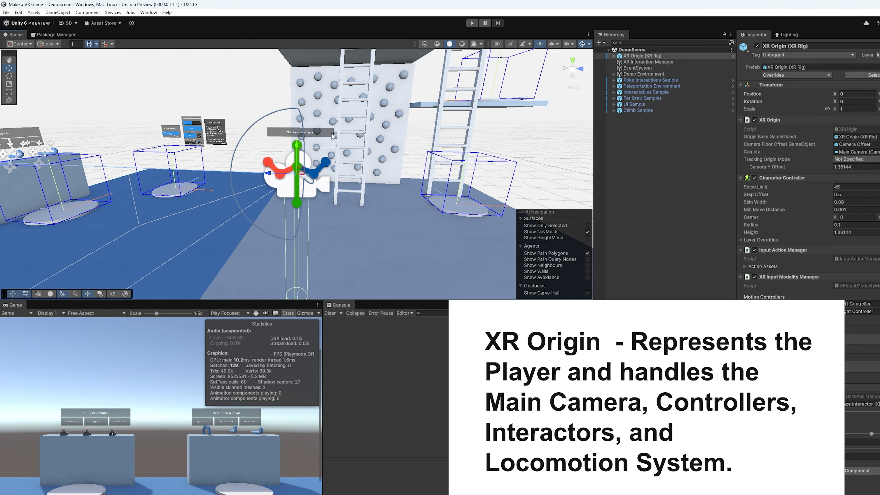
click(614, 56)
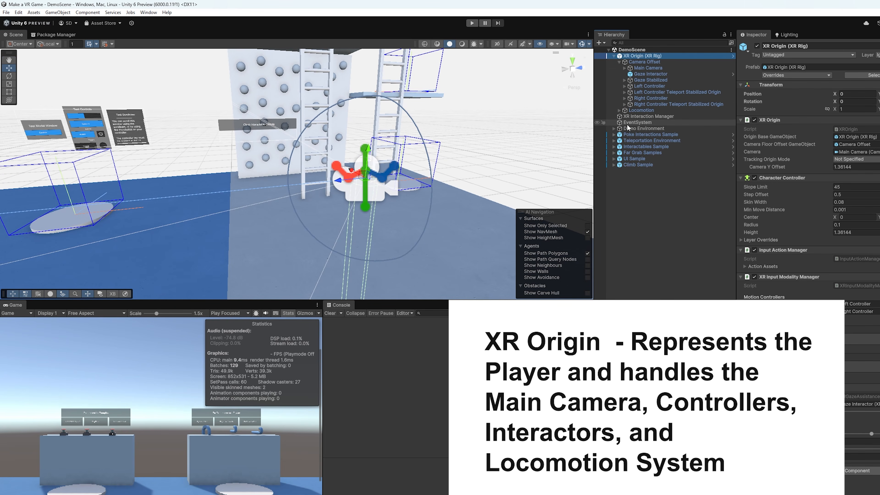
Select and frame the XR Interaction Manager, check its Global Filters, and look around the interactable stations.
click(634, 118)
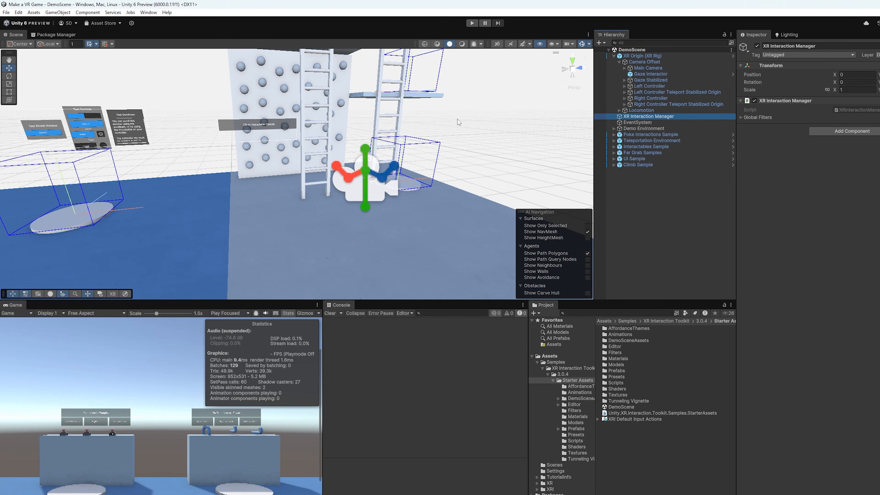
scroll(462, 123, down, 3)
double_click(645, 116)
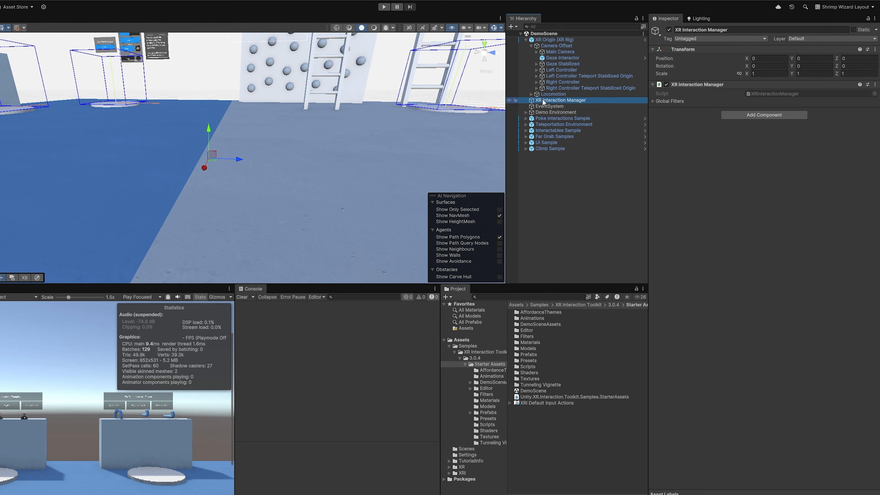
click(673, 103)
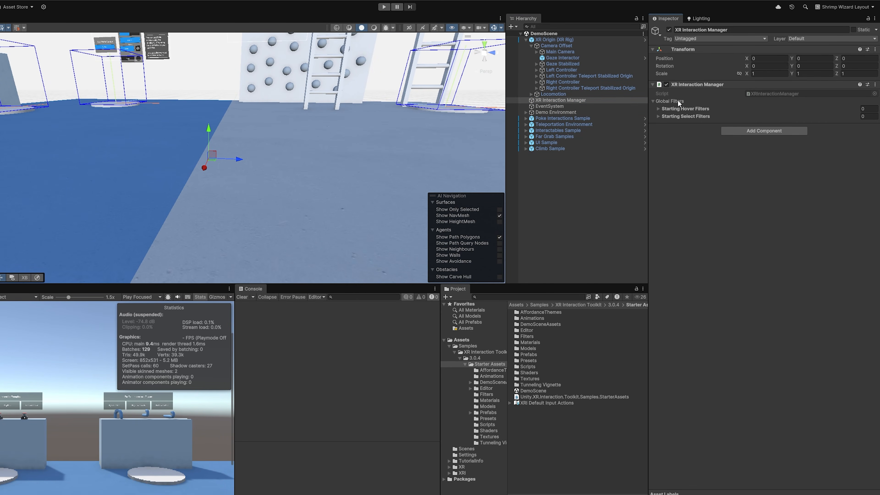
click(678, 101)
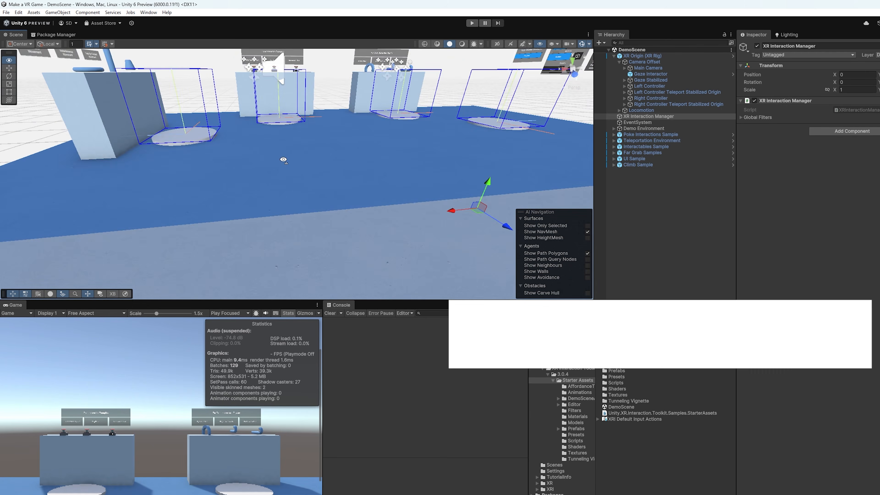
right_drag(283, 158, 212, 159)
right_drag(280, 141, 457, 179)
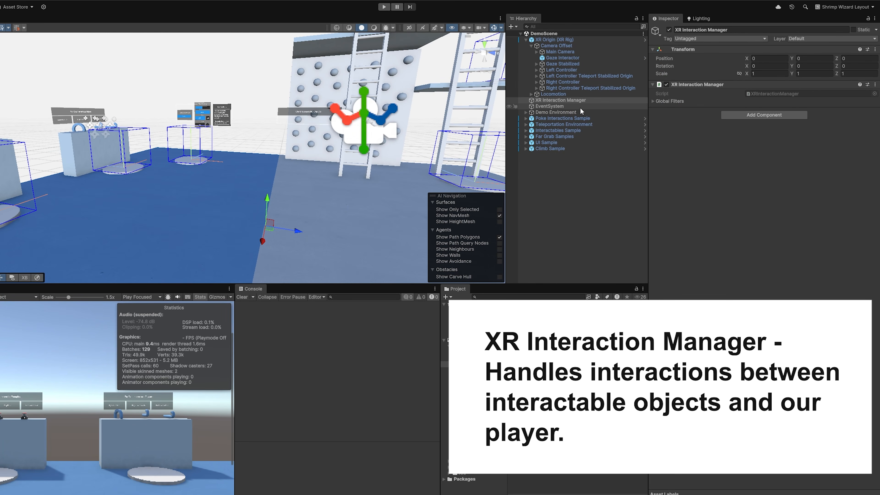
Inspect the EventSystem's XR UI Input Module and view the Test Controls, modal window and scrollview panels up close.
click(570, 106)
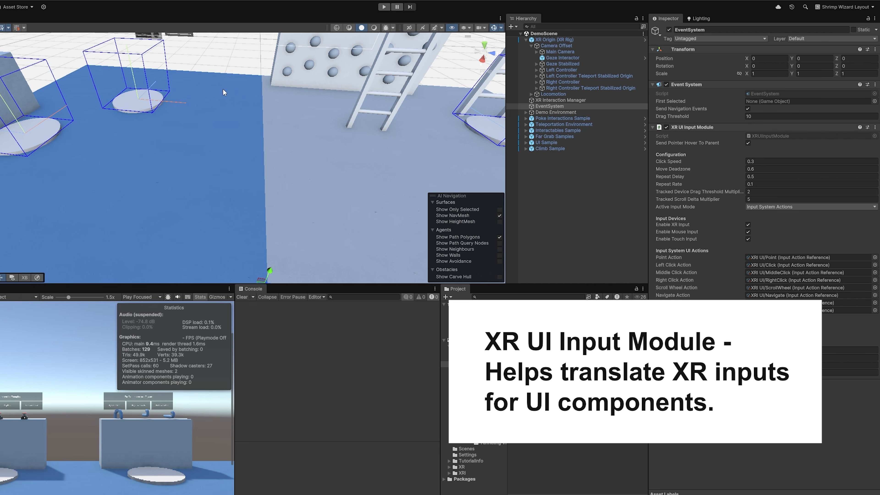
key(w)
right_drag(223, 91, 327, 157)
right_drag(339, 104, 201, 101)
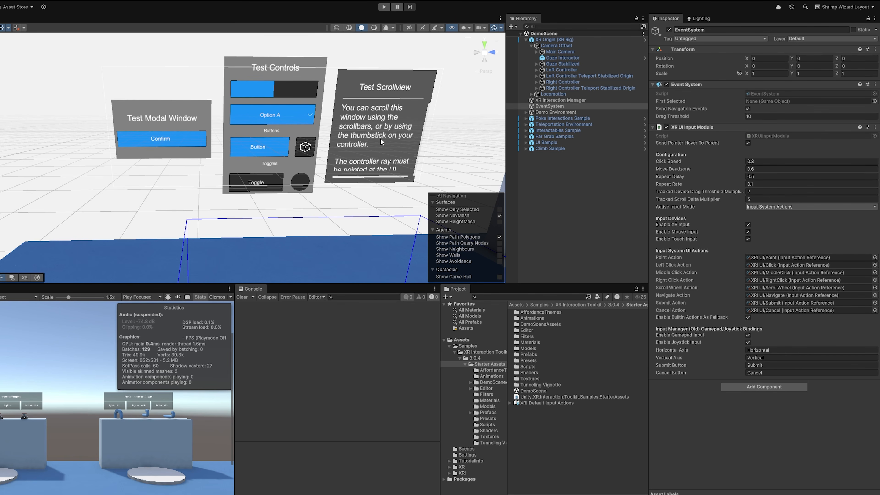
right_drag(329, 126, 368, 198)
key(s)
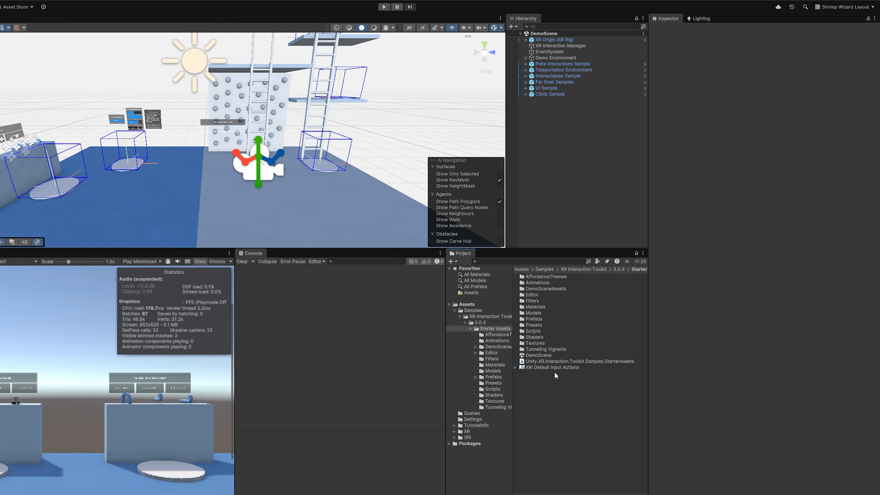
Create a new scene named Practice in the Starter Assets folder and open it.
right_click(540, 385)
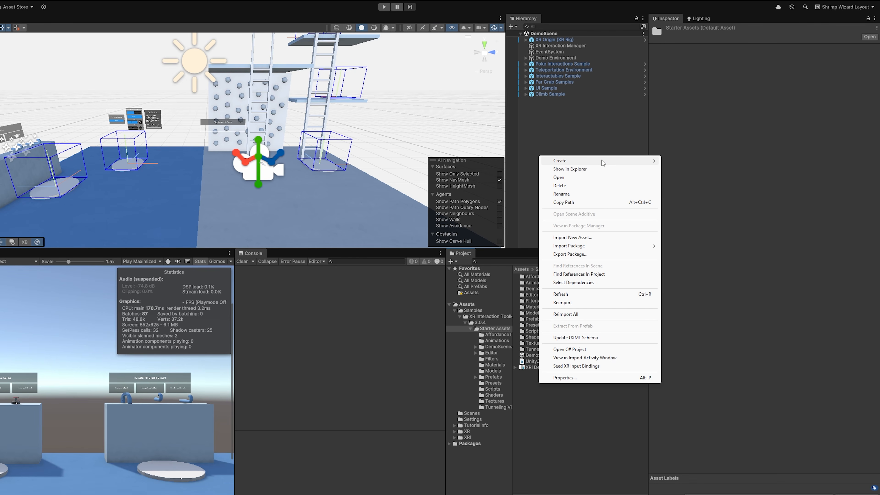
mouse_move(603, 160)
mouse_move(690, 239)
click(764, 239)
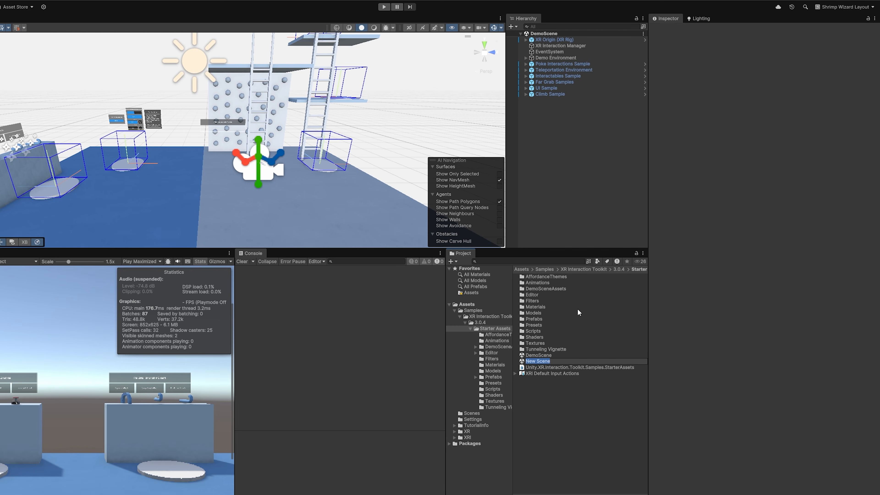
text(Practice)
key(Return)
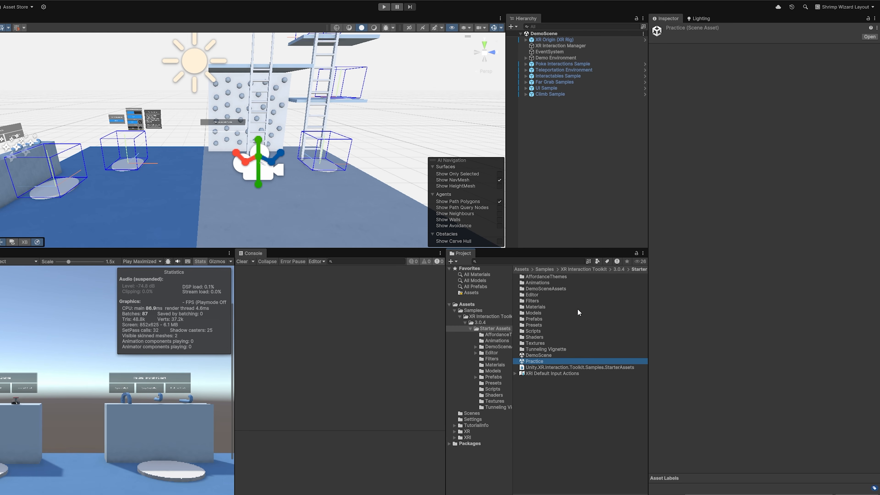
double_click(543, 363)
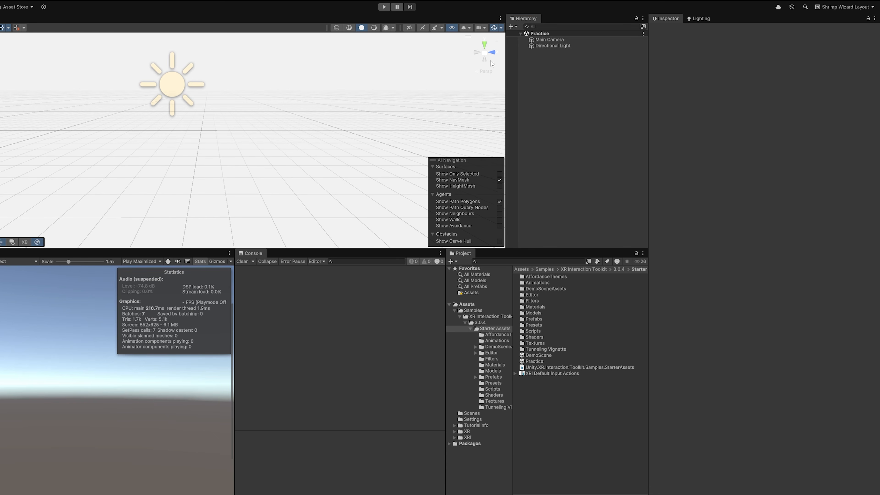
Delete the default Main Camera and place the XR Origin (XR Rig) prefab from the Starter Assets Prefabs folder in the scene.
click(544, 40)
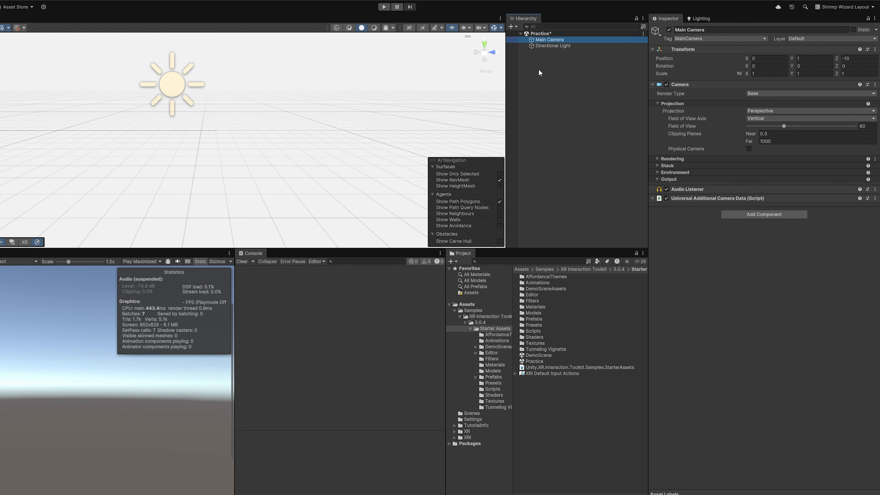
key(Delete)
click(493, 377)
click(480, 322)
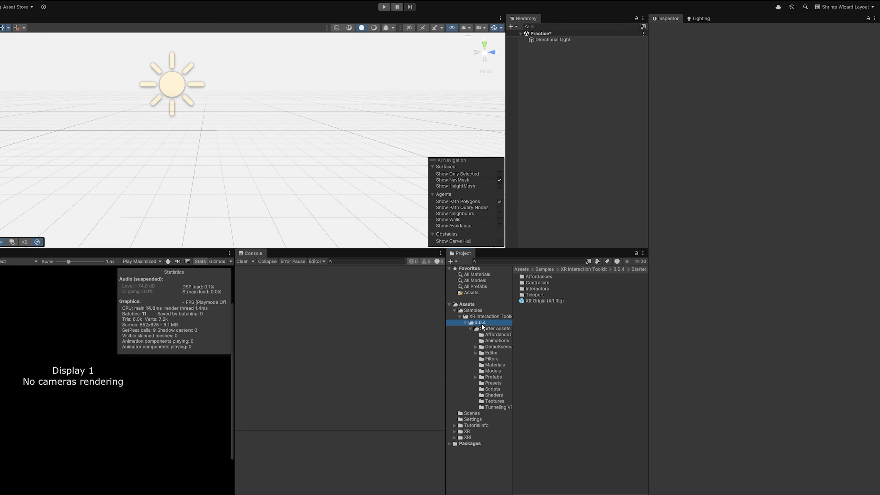
click(492, 347)
click(491, 378)
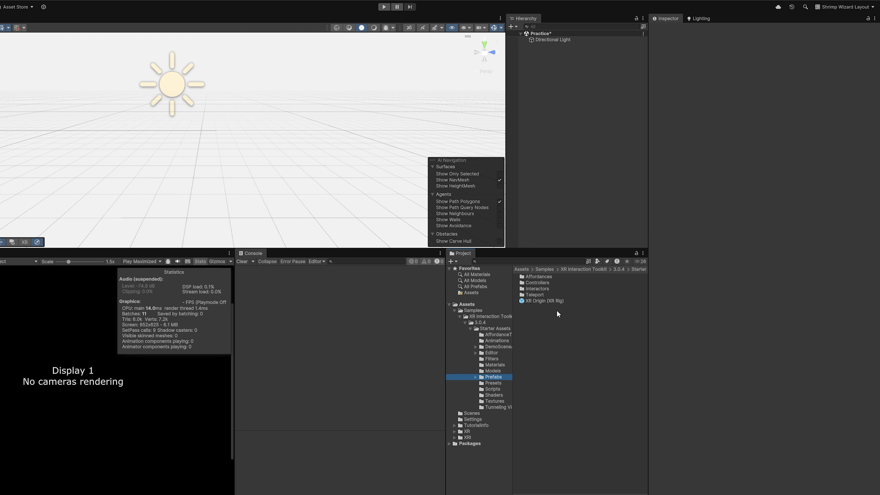
drag(545, 302, 178, 189)
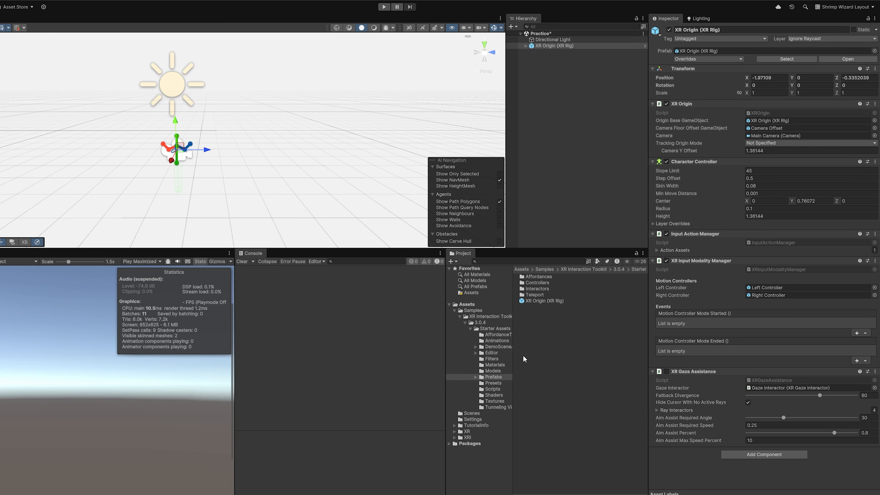
click(476, 378)
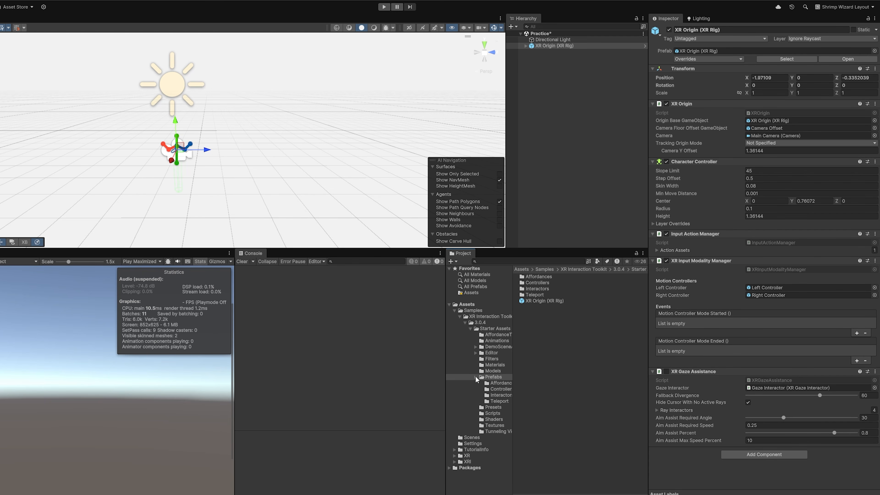
click(477, 378)
Add an XR Origin (VR) object with its XR Interaction Manager to the Practice scene.
right_click(555, 76)
mouse_move(666, 290)
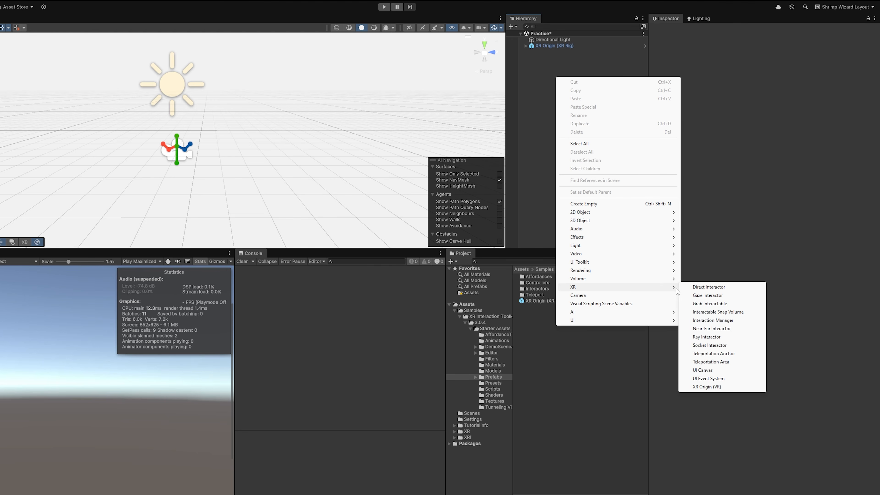
click(707, 387)
Compare the child objects of XR Origin (VR) with the Camera Offset and Locomotion children of XR Origin (XR Rig).
click(526, 58)
click(531, 64)
click(551, 71)
click(550, 64)
click(550, 58)
click(552, 65)
click(554, 71)
click(526, 45)
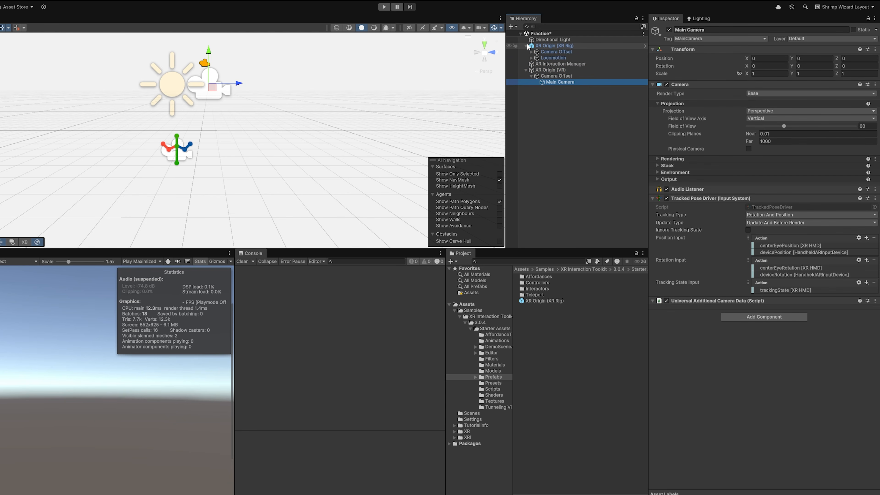
click(532, 52)
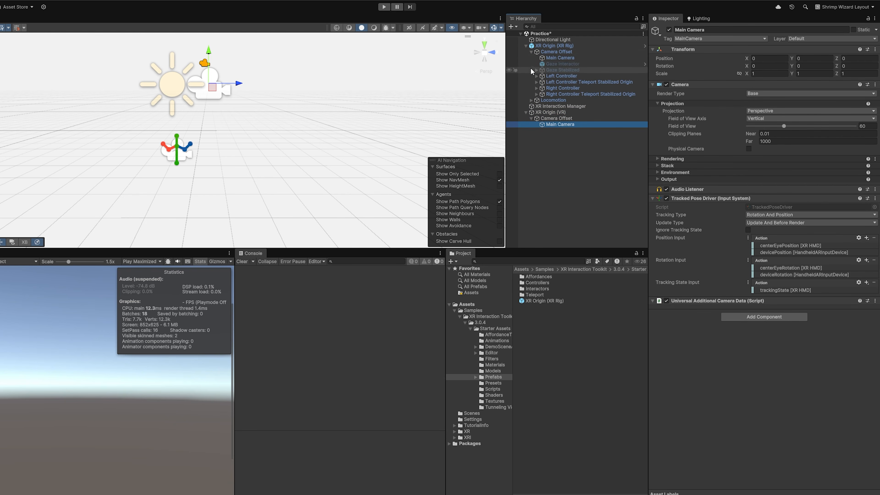
click(532, 100)
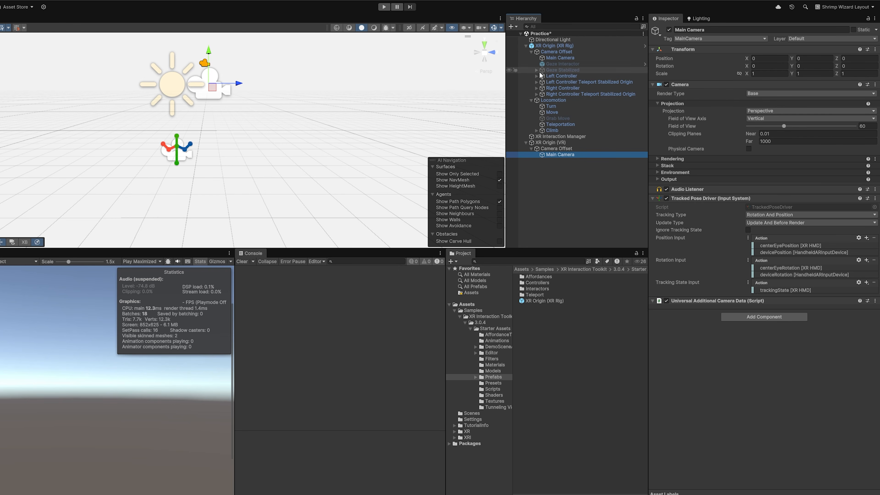
Delete the XR Origin (VR) object from the scene and select the remaining XR Interaction Manager.
click(547, 144)
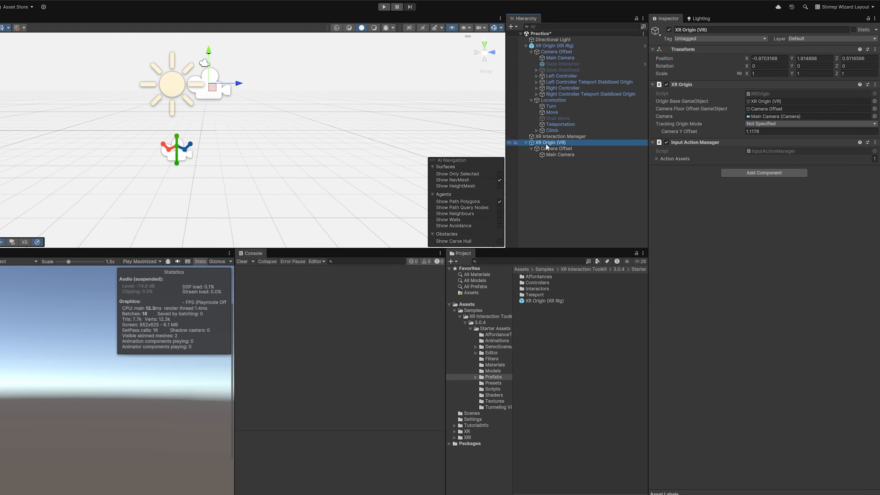
key(Delete)
click(557, 138)
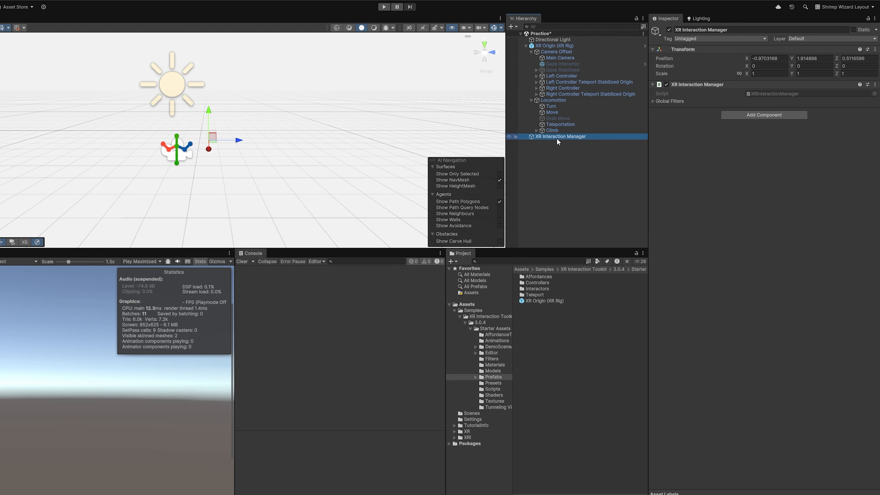
Collapse the XR rig's hierarchy and inspect the components of the XR Interaction Manager and XR Origin (XR Rig).
click(540, 148)
right_click(538, 156)
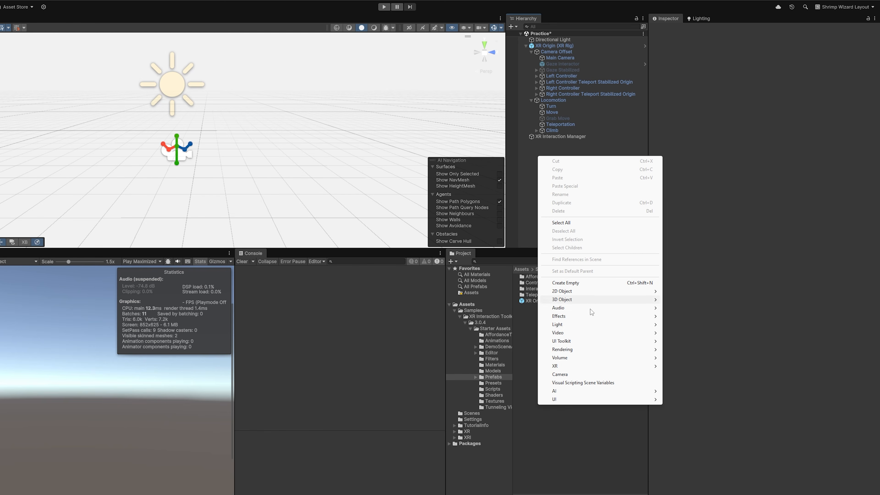
mouse_move(594, 367)
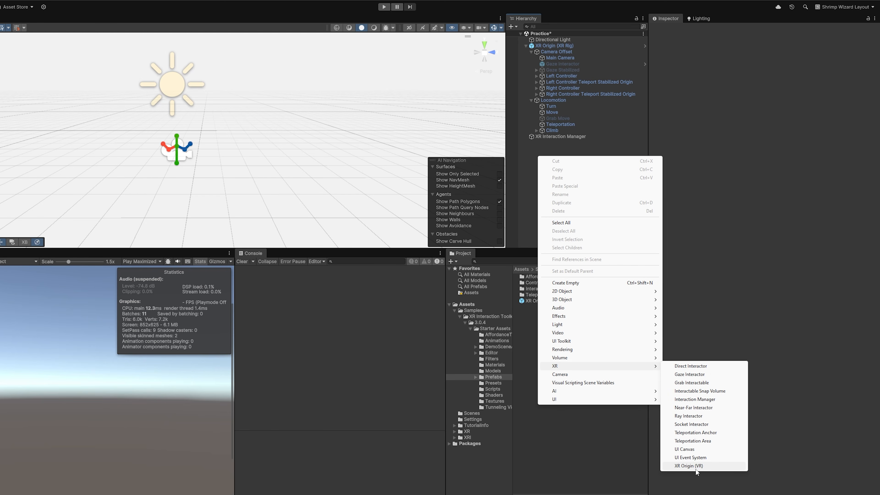
click(742, 204)
click(565, 139)
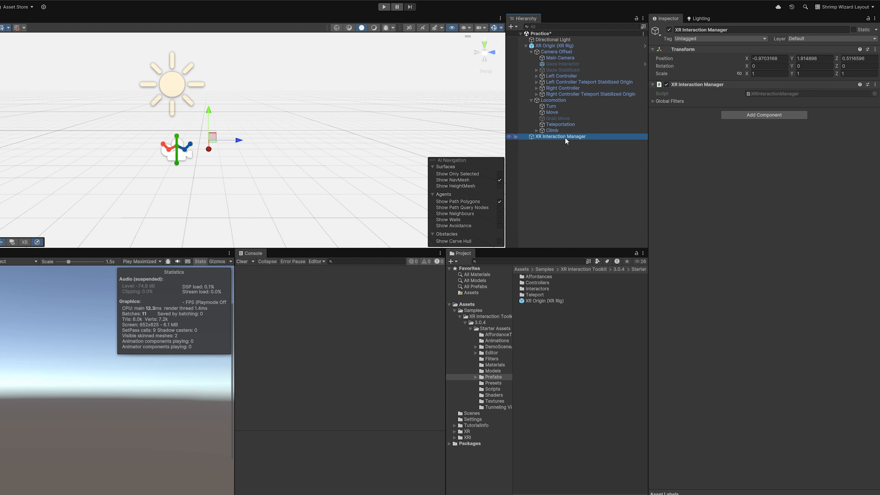
click(526, 46)
click(536, 56)
click(537, 53)
right_click(542, 80)
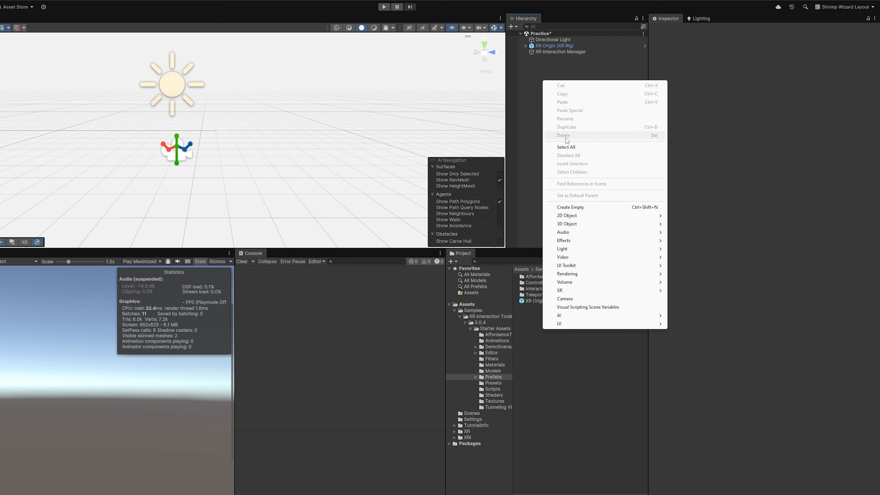
click(540, 52)
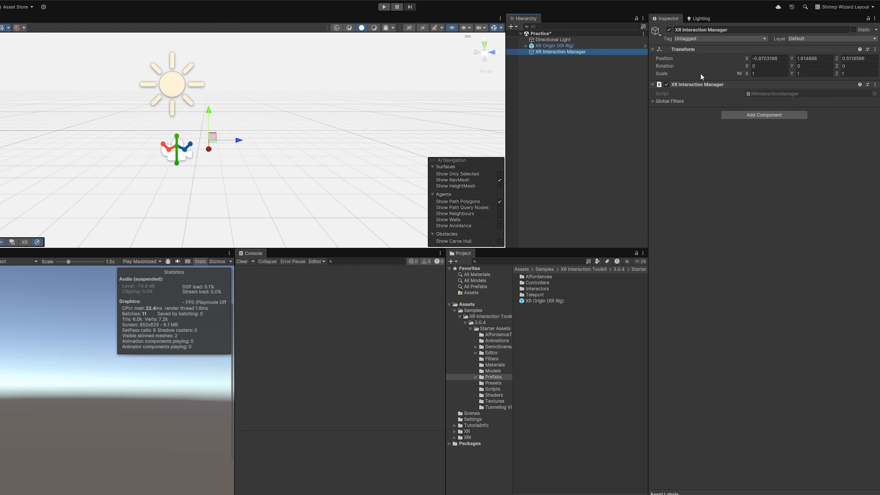
click(578, 46)
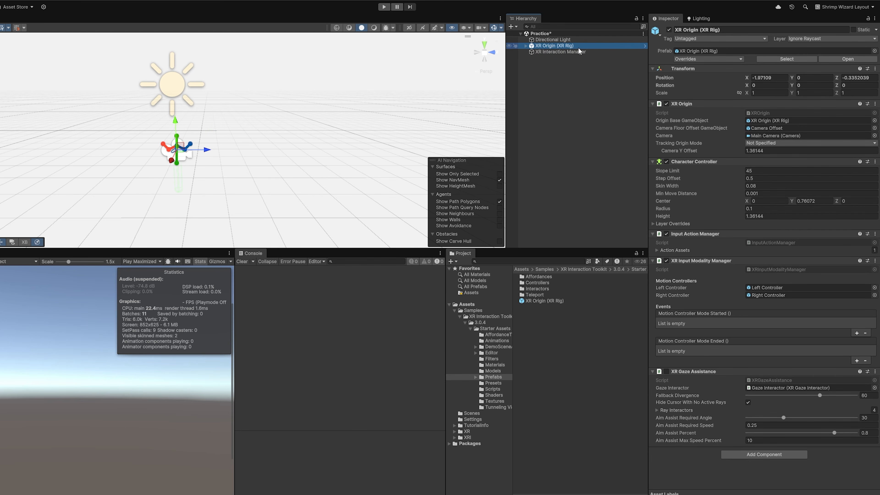
click(546, 75)
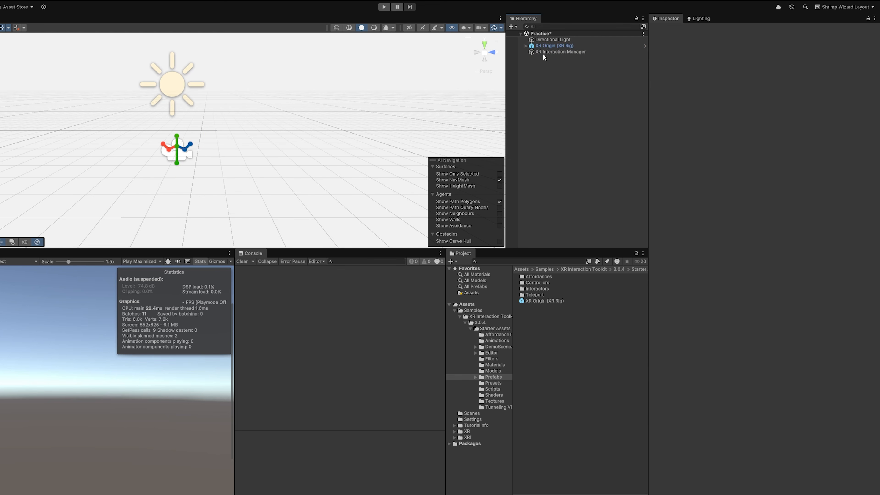
Add an XR UI Canvas to the scene and inspect the accompanying EventSystem's XR UI Input Module.
right_click(534, 79)
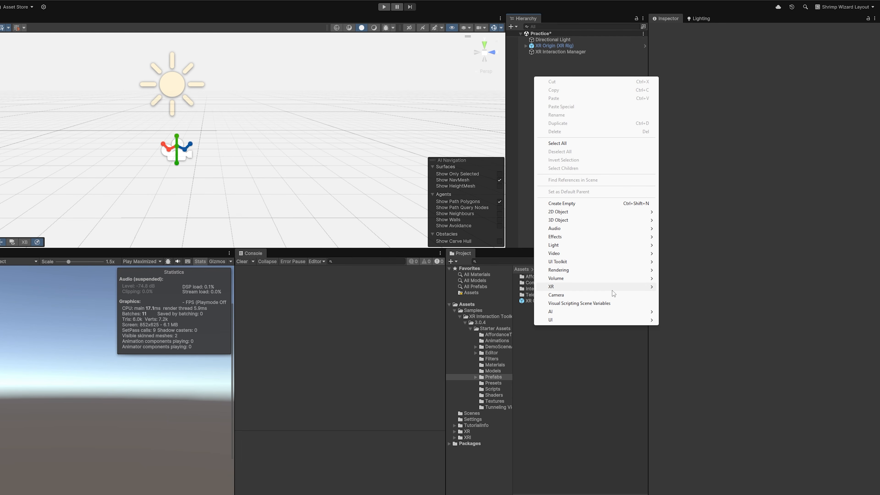
mouse_move(613, 290)
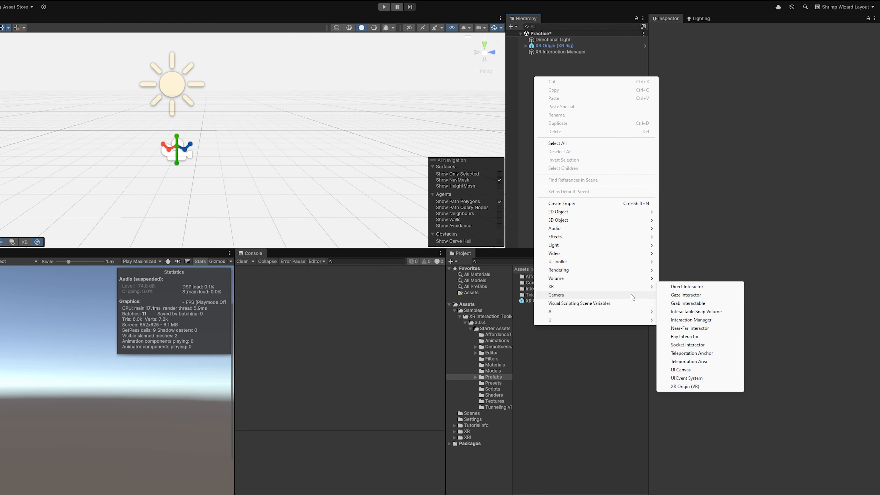
click(700, 371)
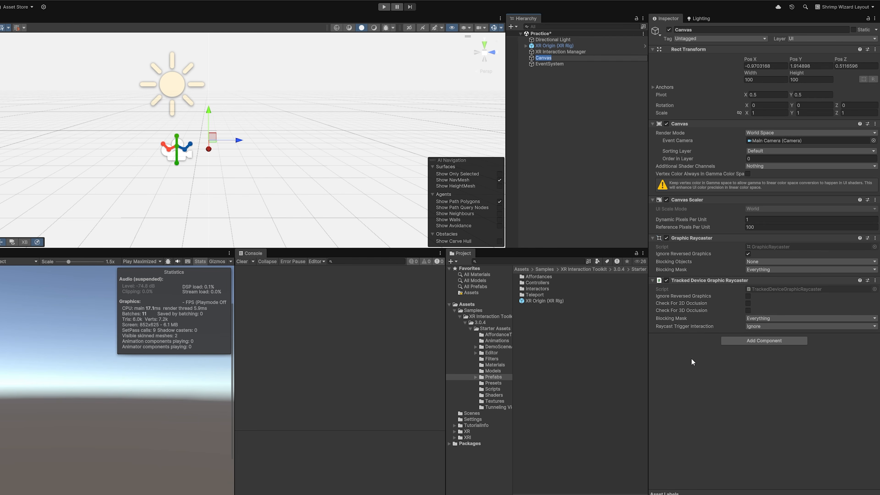
click(547, 63)
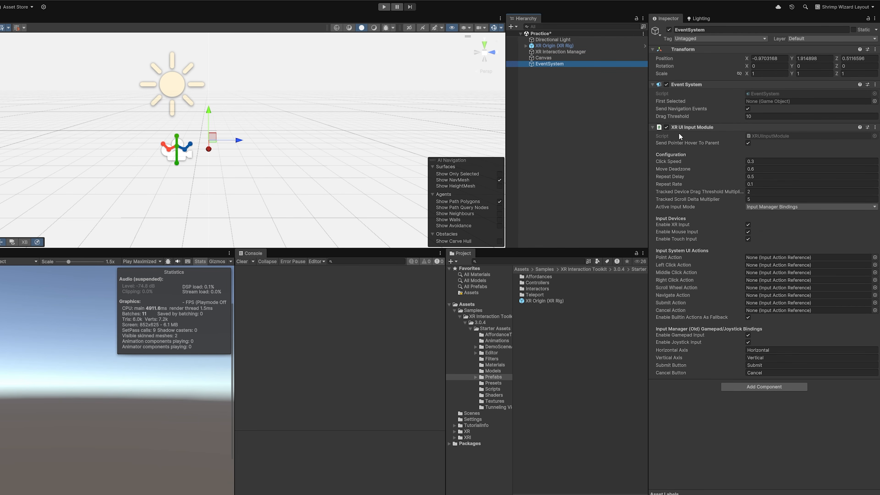
click(543, 57)
click(549, 64)
click(546, 47)
click(546, 52)
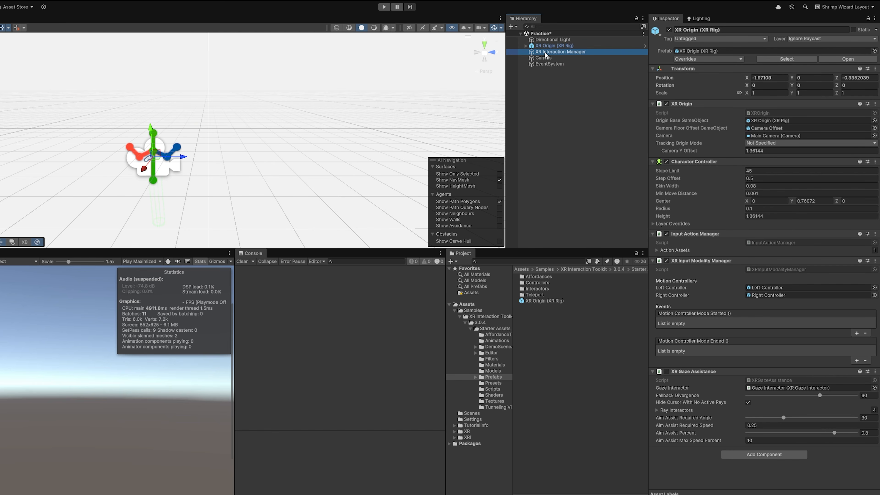
click(558, 88)
Add a 3D plane as the floor, position it at 0, 0, 0 and set its scale to 2 on all axes.
right_click(532, 89)
mouse_move(591, 237)
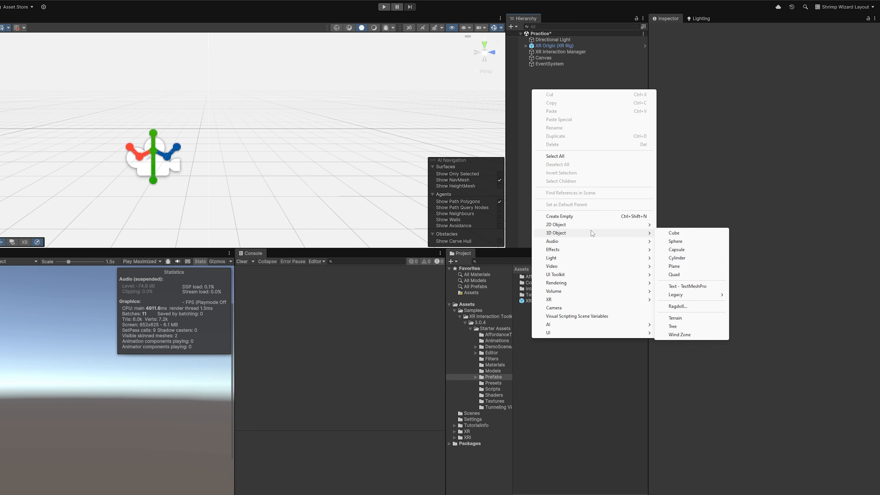
click(692, 267)
click(769, 58)
text(0)
click(811, 58)
text(0)
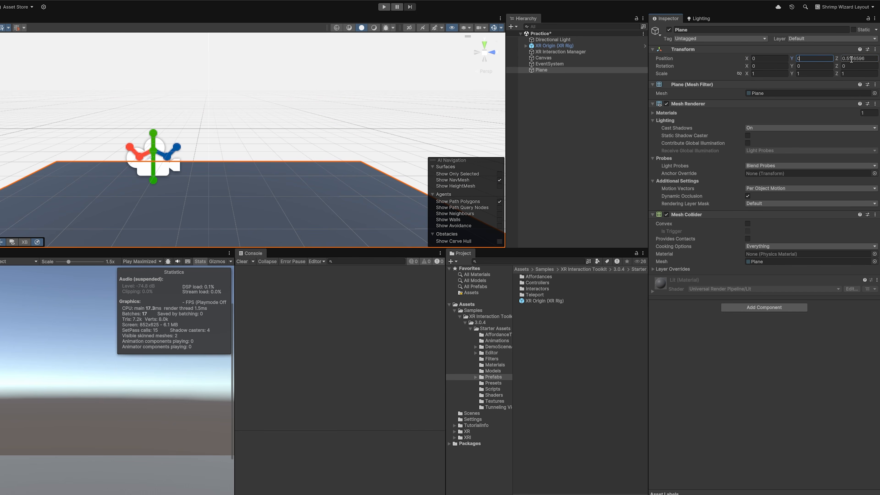
click(856, 59)
text(0)
click(761, 73)
text(2)
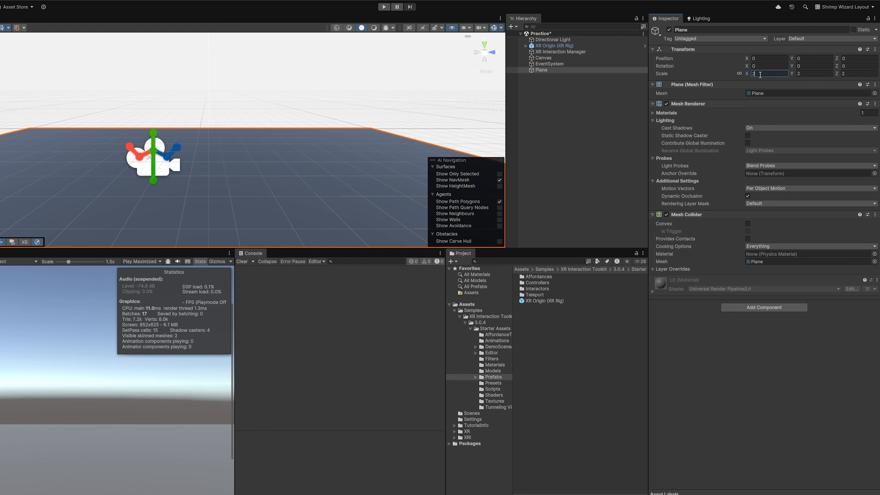
click(552, 93)
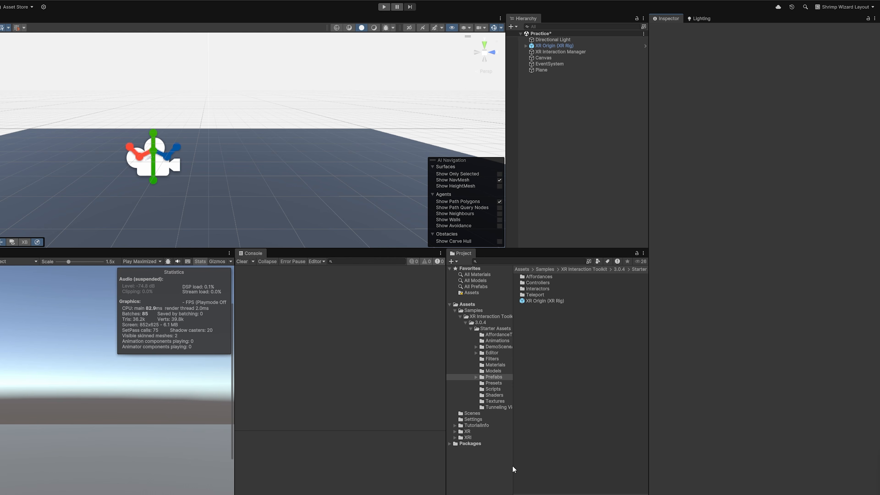
Switch to the browser and read Meta's instructions for installing the Oculus PC app and setting up the headset for Unity.
mouse_move(430, 494)
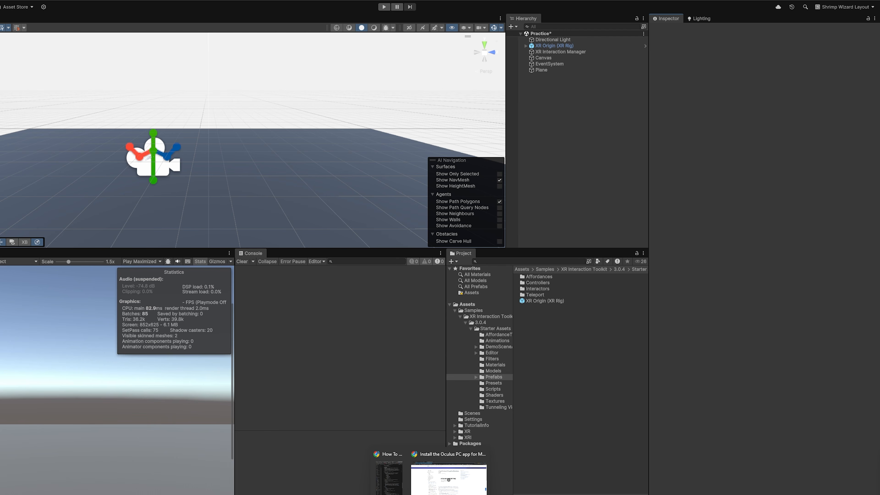
click(448, 480)
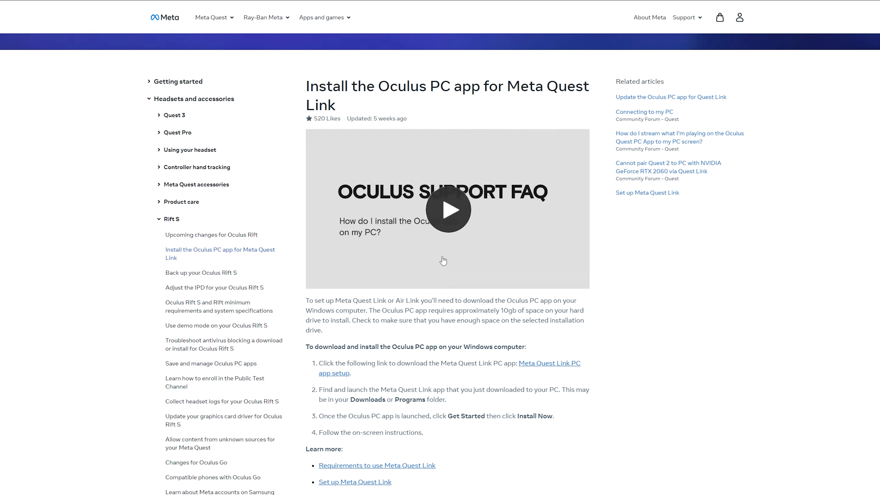
scroll(343, 209, down, 3)
scroll(342, 243, up, 5)
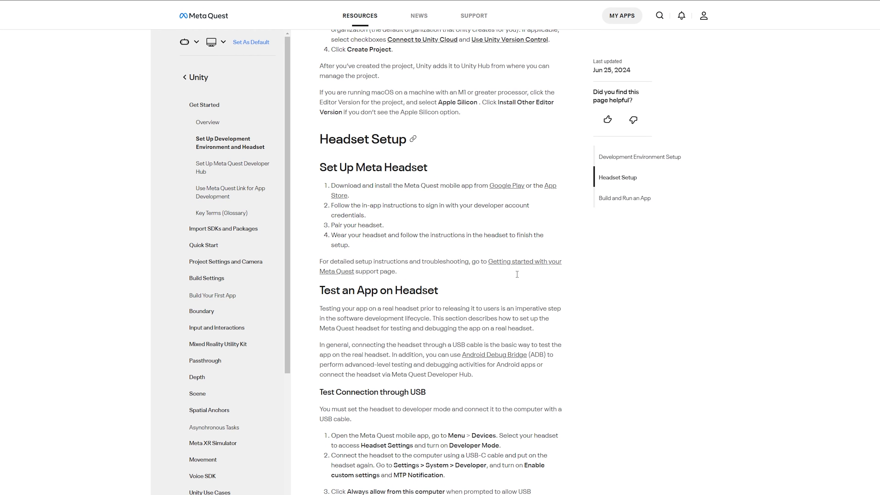
scroll(514, 271, up, 15)
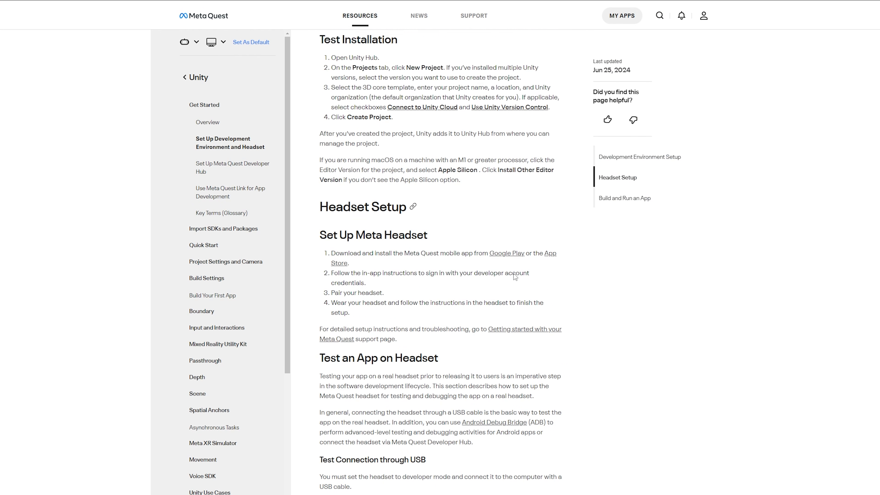
Read Meta's development environment and headset setup page, covering requirements, Unity Editor installation, headset setup, USB testing and ADB troubleshooting.
scroll(514, 270, up, 4)
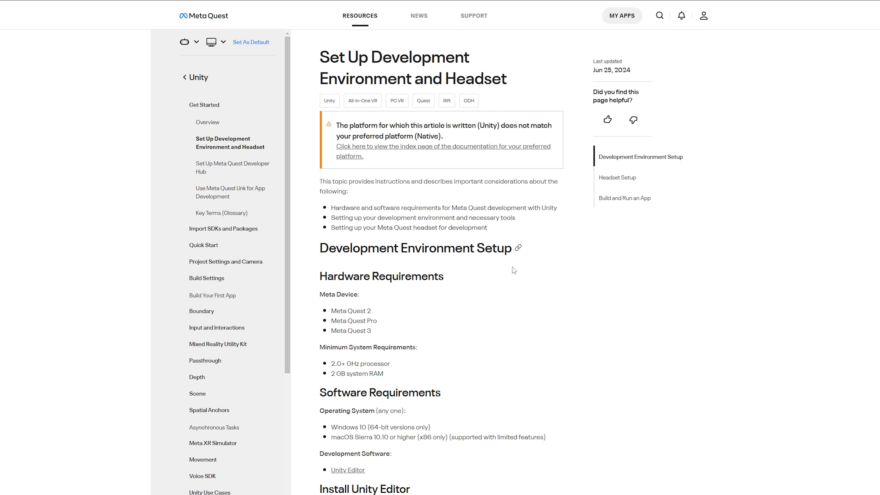
scroll(522, 246, down, 13)
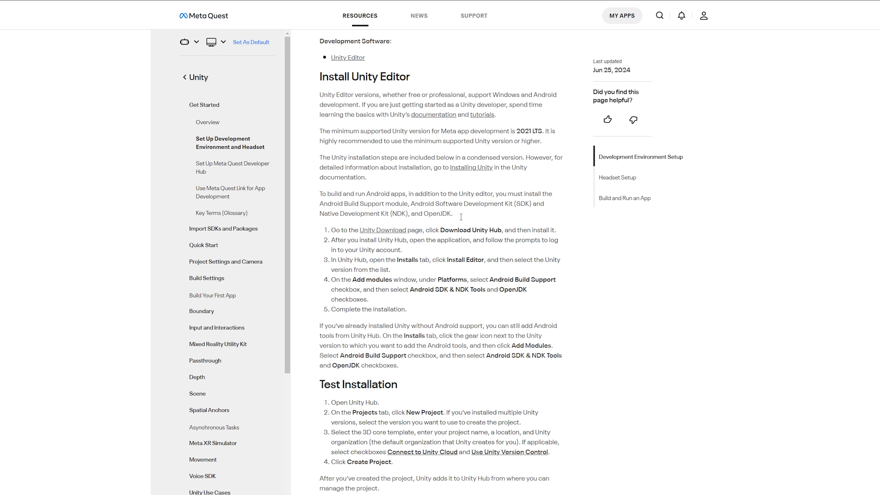
scroll(461, 217, down, 9)
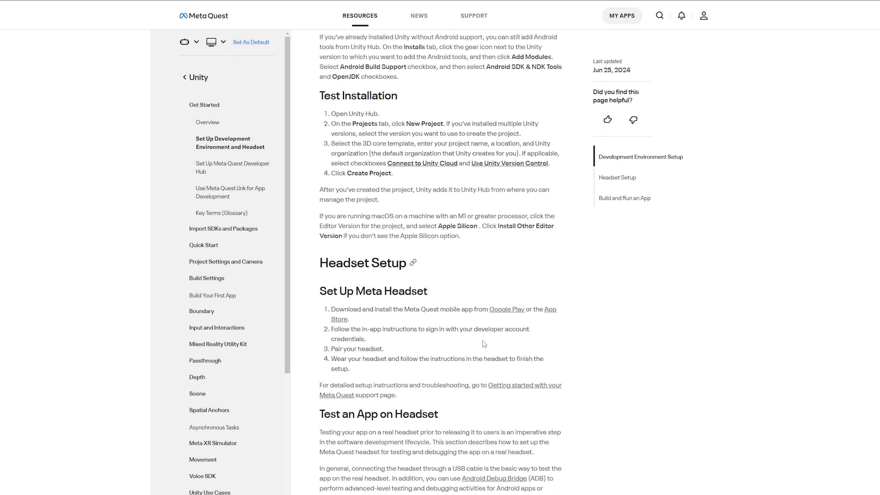
scroll(486, 343, down, 20)
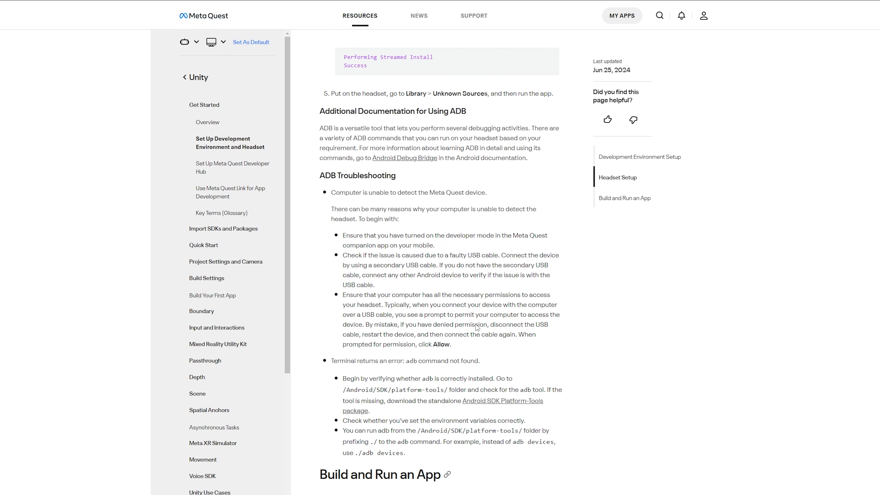
scroll(478, 328, up, 8)
scroll(461, 245, up, 20)
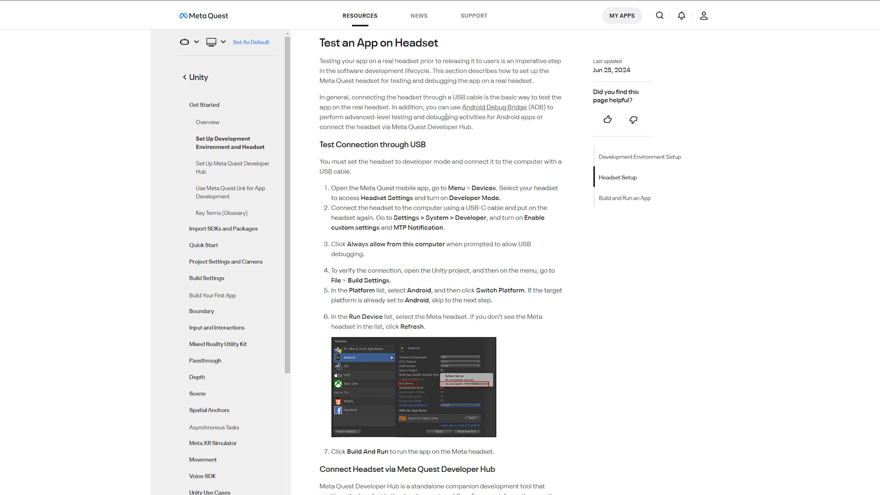
scroll(464, 263, up, 9)
scroll(436, 244, up, 5)
scroll(433, 249, down, 20)
scroll(430, 254, down, 5)
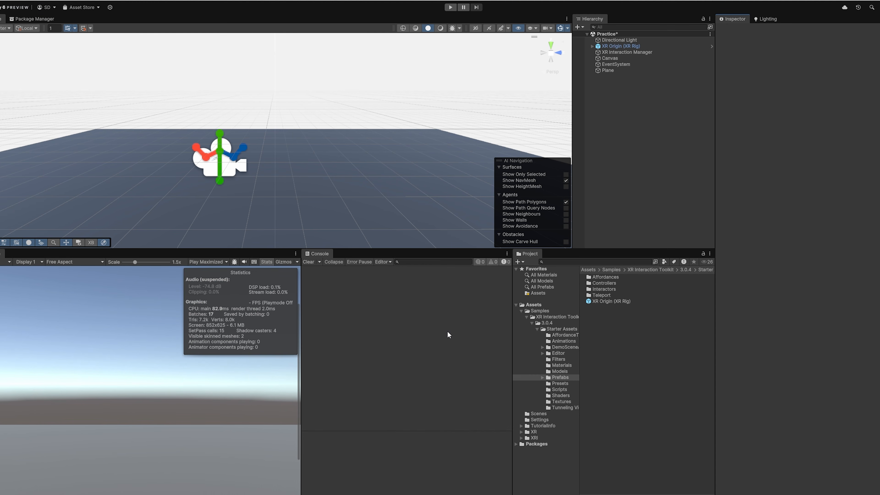
Switch to Unity, play-test the Practice scene and save it.
click(451, 7)
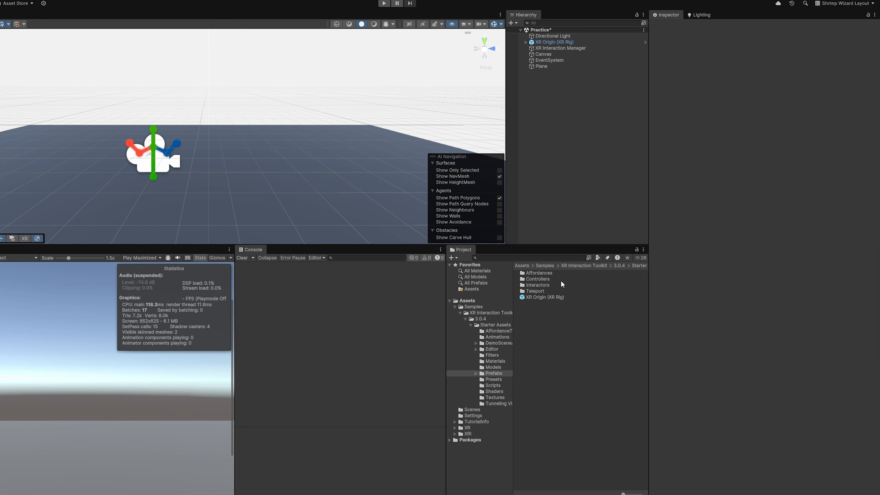
click(481, 326)
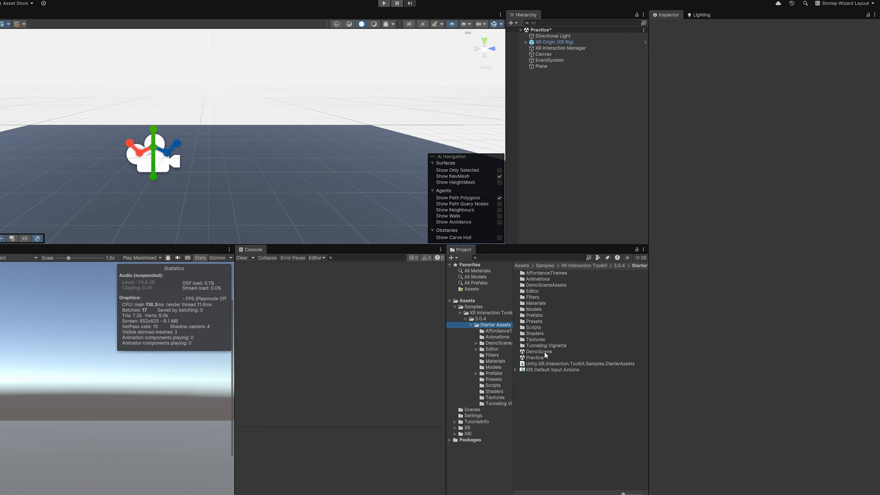
click(542, 163)
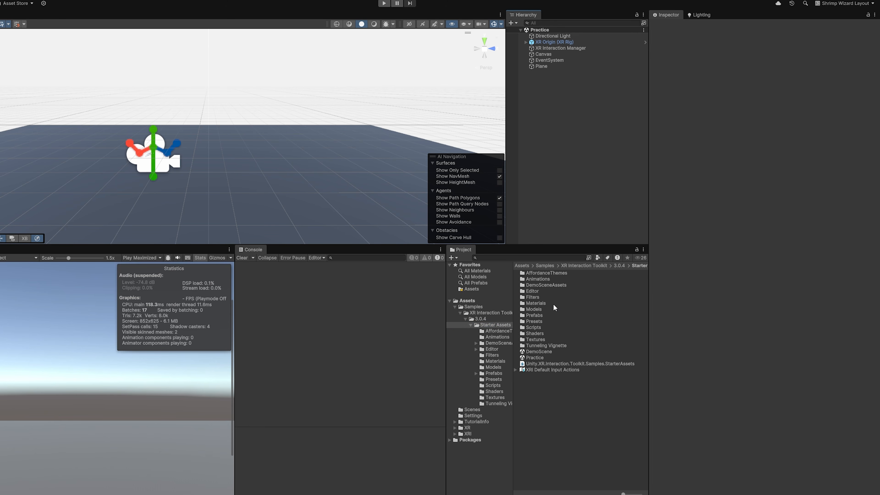
Open DemoScene from the Starter Assets folder and look around its interaction and climbing areas.
double_click(547, 350)
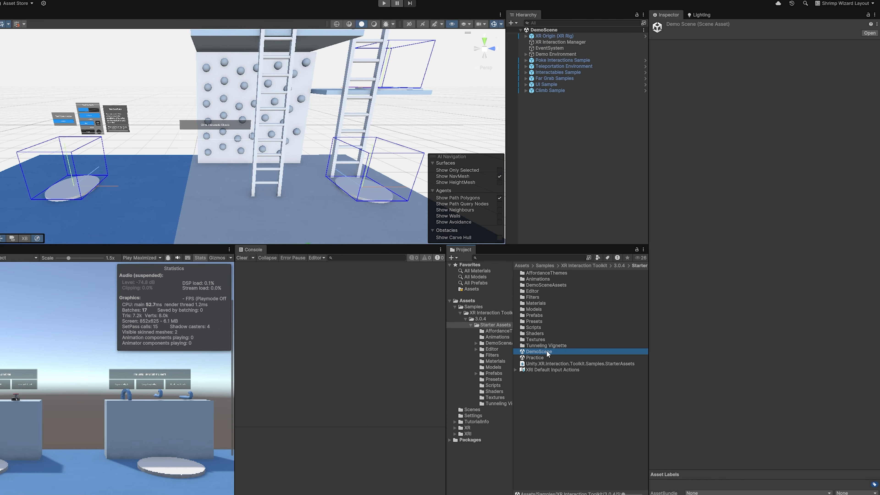
right_drag(197, 68, 273, 109)
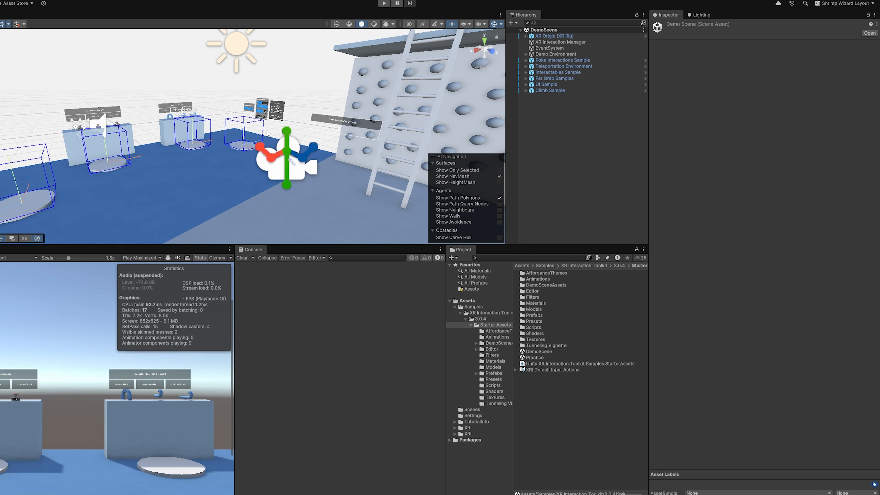
right_drag(281, 163, 307, 159)
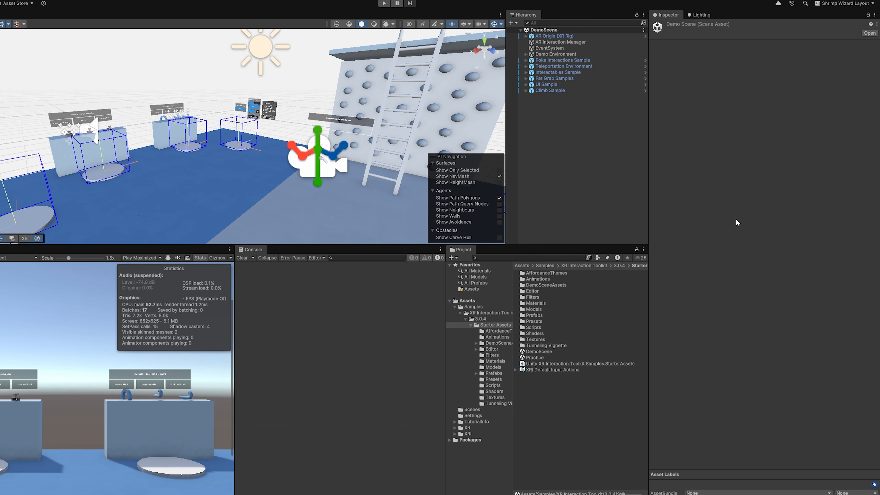
Expand the XR rig's Locomotion object and inspect the components of XR Origin, Locomotion, Turn, Move and Teleportation.
click(526, 36)
click(531, 49)
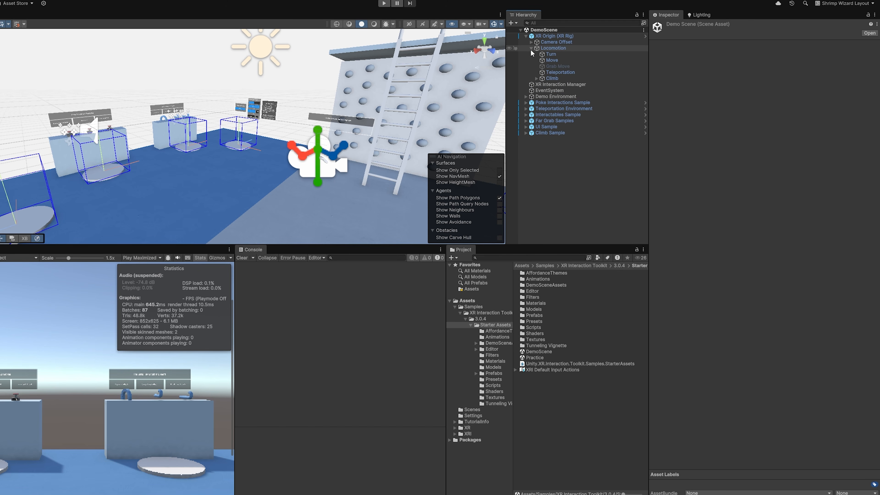
click(547, 48)
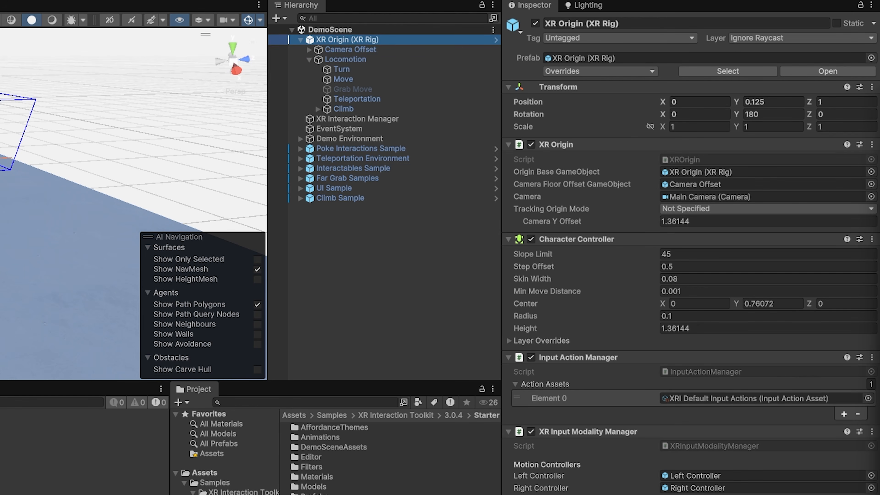
click(346, 60)
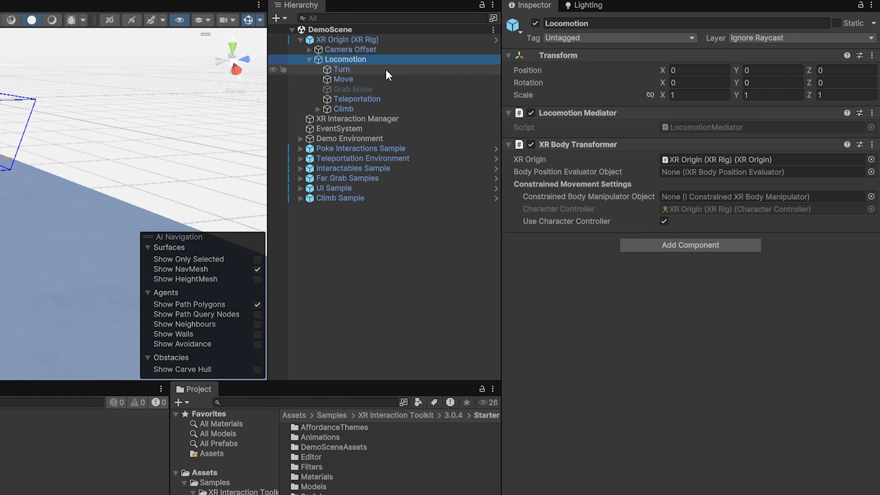
click(359, 73)
click(353, 78)
click(352, 72)
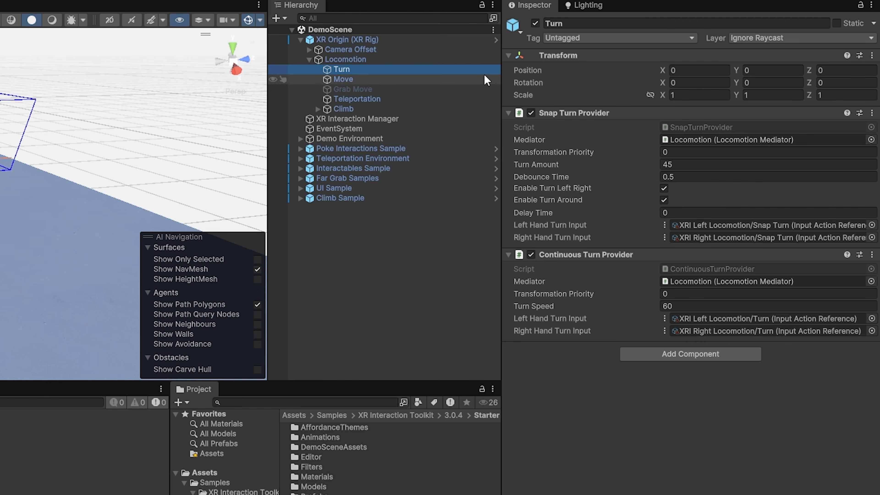
click(372, 79)
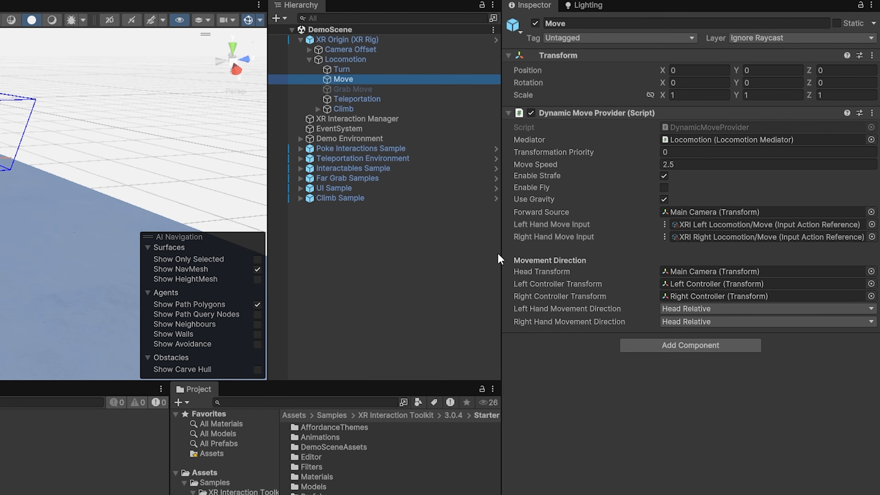
click(371, 100)
click(362, 109)
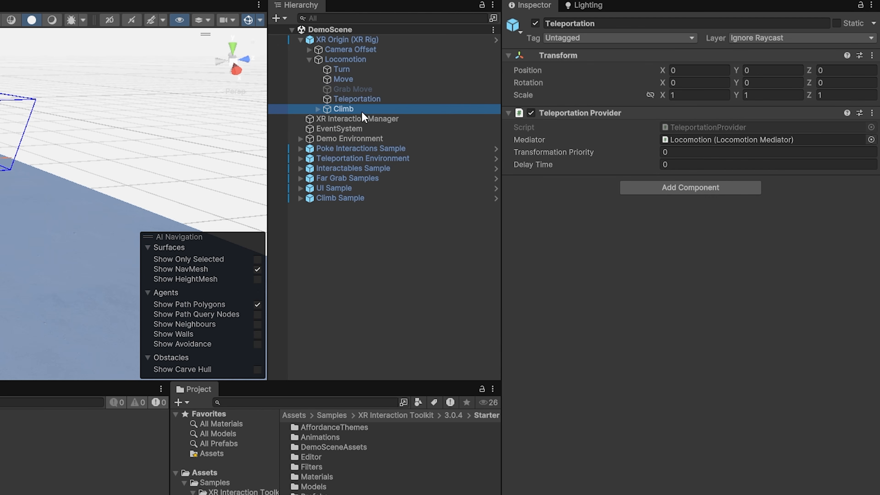
click(398, 101)
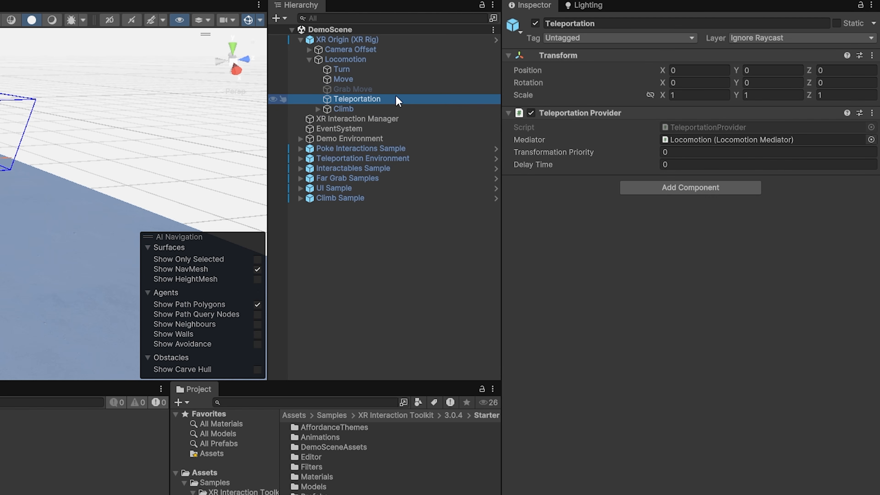
Review how Locomotion's Locomotion Mediator and XR Body Transformer relate to the Character Controller on XR Origin (XR Rig).
click(387, 80)
click(380, 68)
click(380, 60)
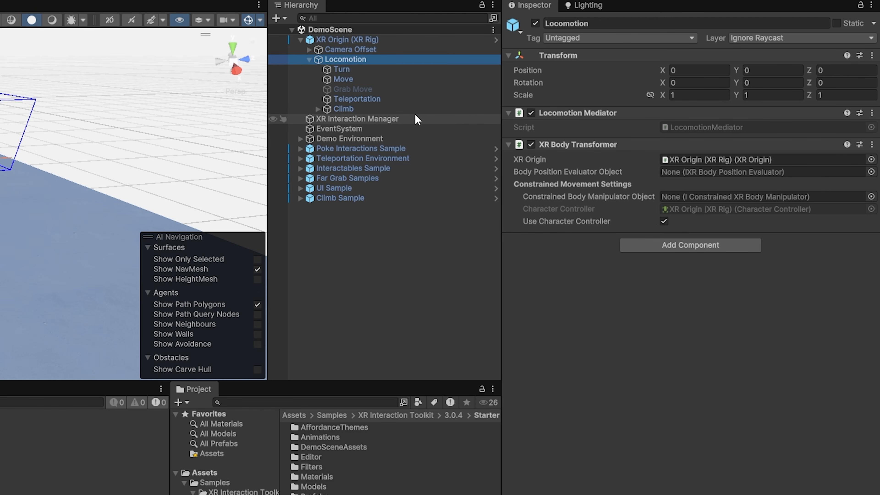
click(399, 40)
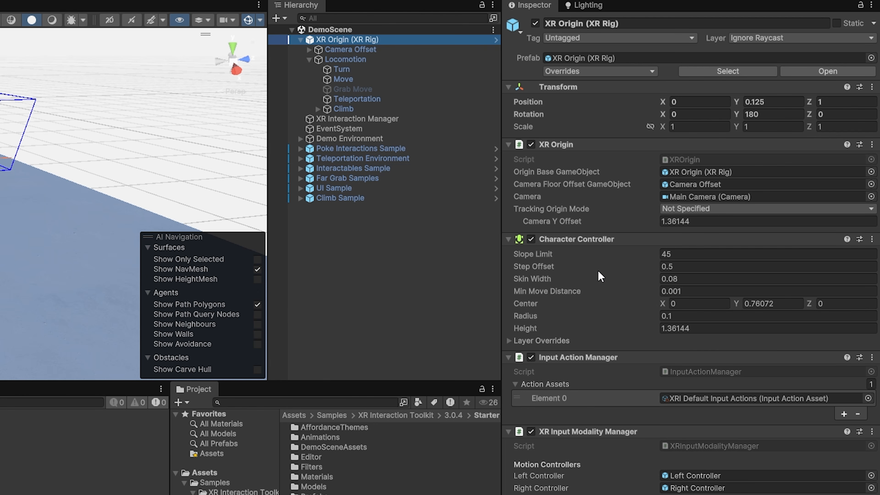
click(371, 61)
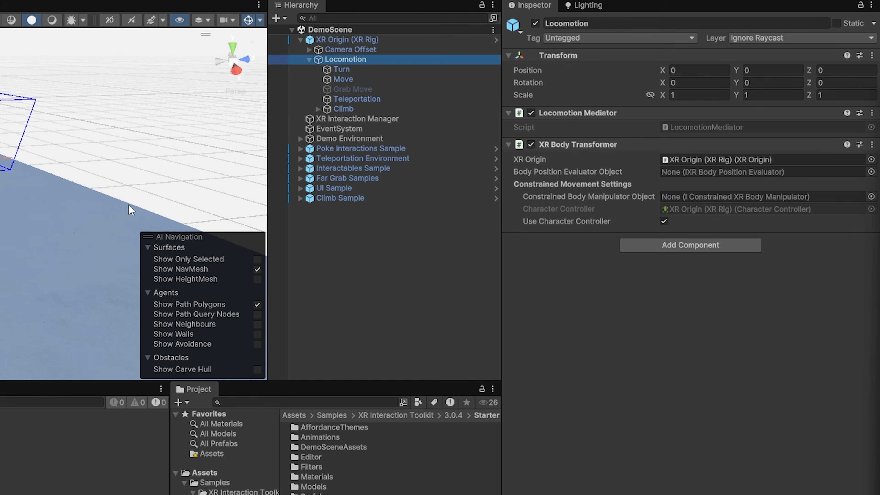
Find TunnelingVignette beneath the rig's Main Camera and examine its controller's Locomotion Vignette Providers list.
click(310, 50)
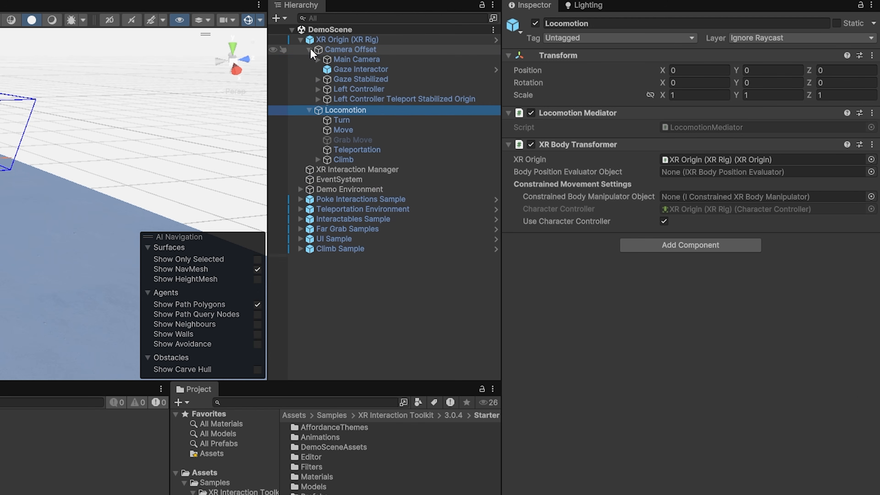
click(318, 58)
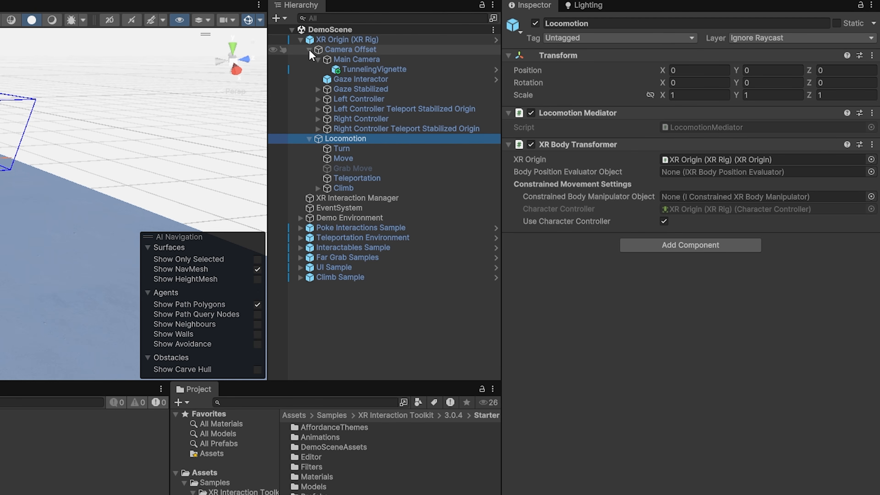
click(363, 70)
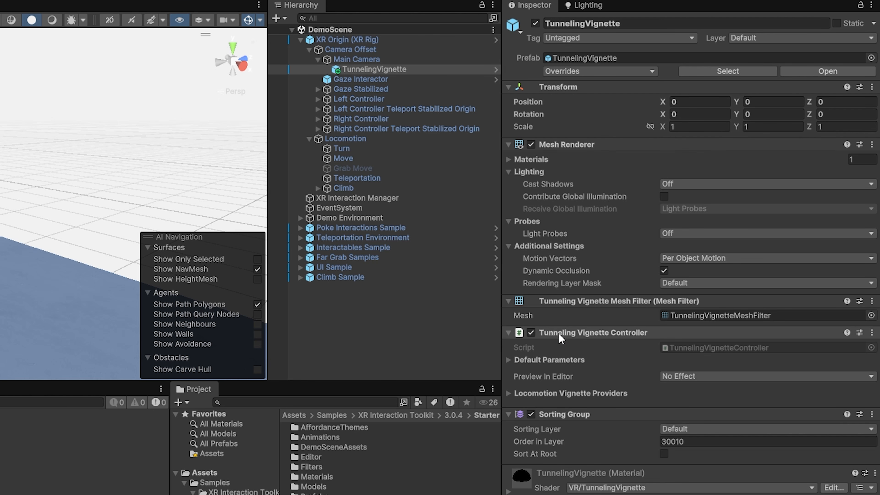
click(510, 395)
scroll(651, 369, down, 3)
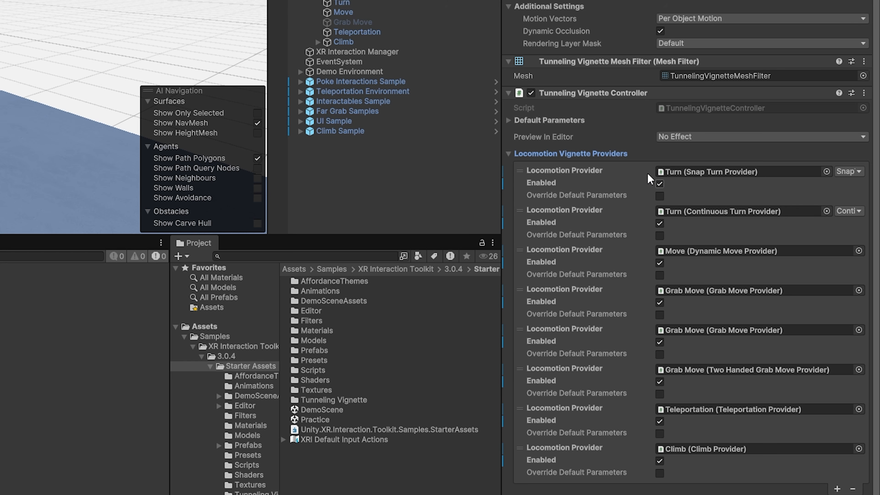
Toggle the tunneling vignette off and back on for locomotion providers such as turning, teleportation and climbing.
click(659, 319)
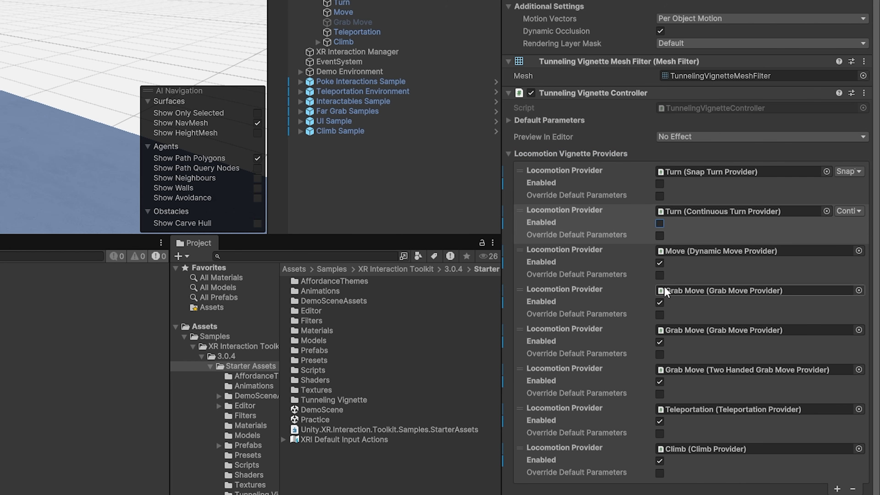
click(659, 184)
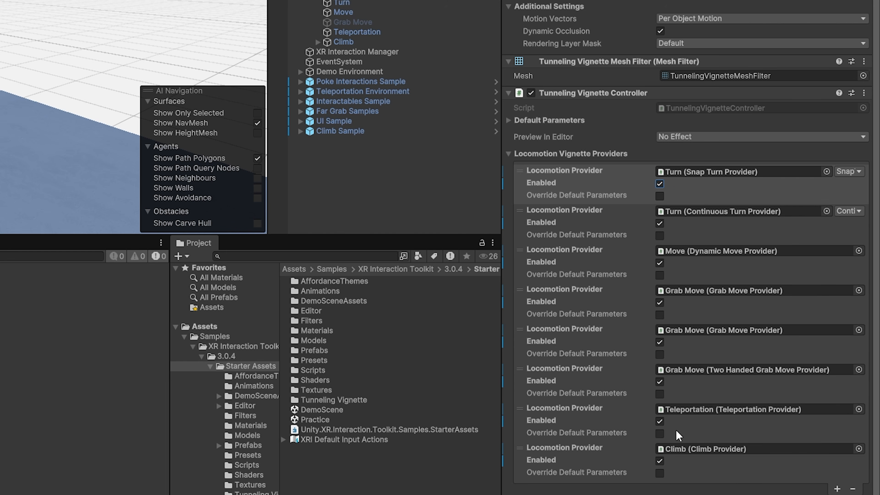
click(660, 461)
click(659, 421)
click(660, 382)
click(659, 421)
click(660, 461)
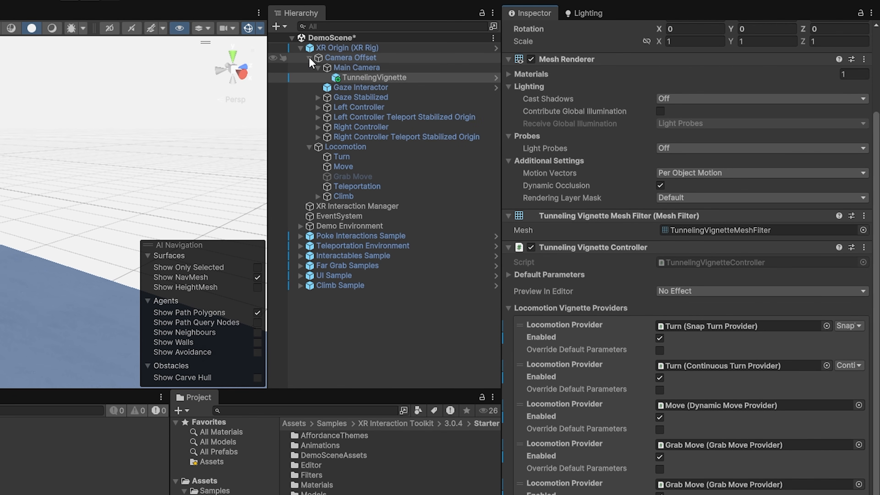
Collapse Camera Offset and inspect the Snap Turn Provider and Continuous Turn Provider on the Turn object.
click(309, 58)
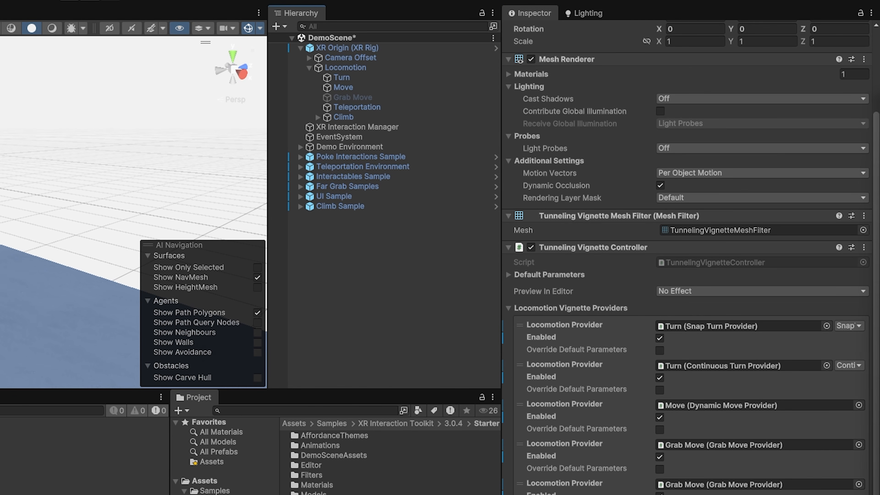
click(341, 77)
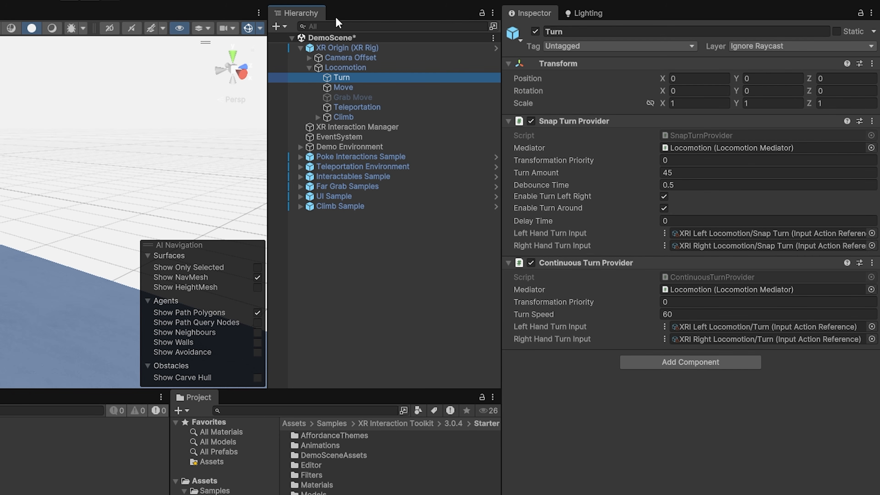
Select Left Controller under Camera Offset and switch Smooth Turn Enabled on and back off in its Controller Input Action Manager.
click(309, 58)
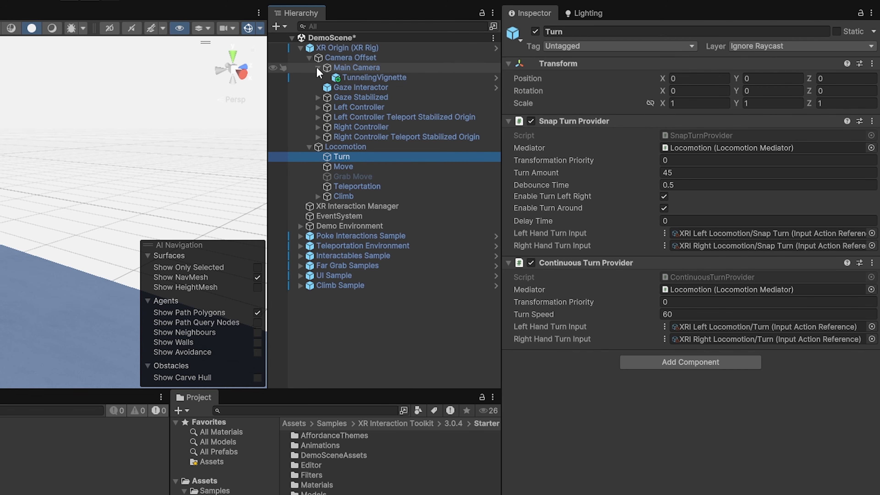
click(317, 68)
click(351, 97)
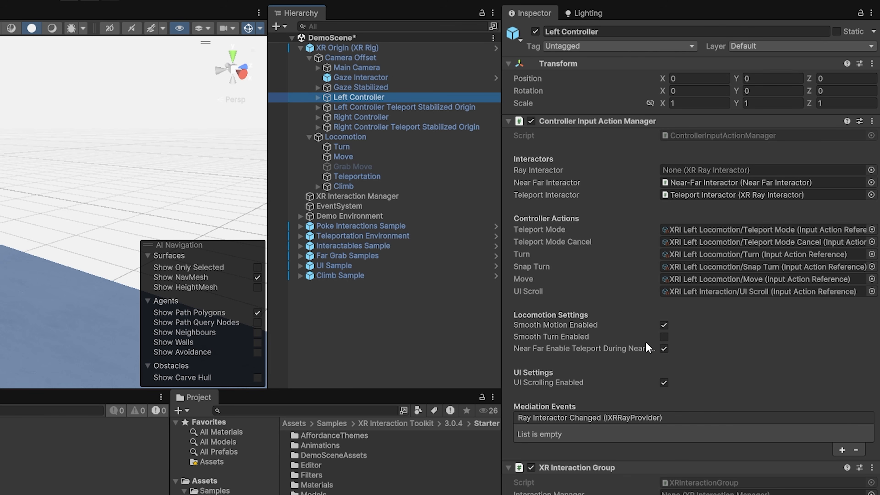
click(665, 337)
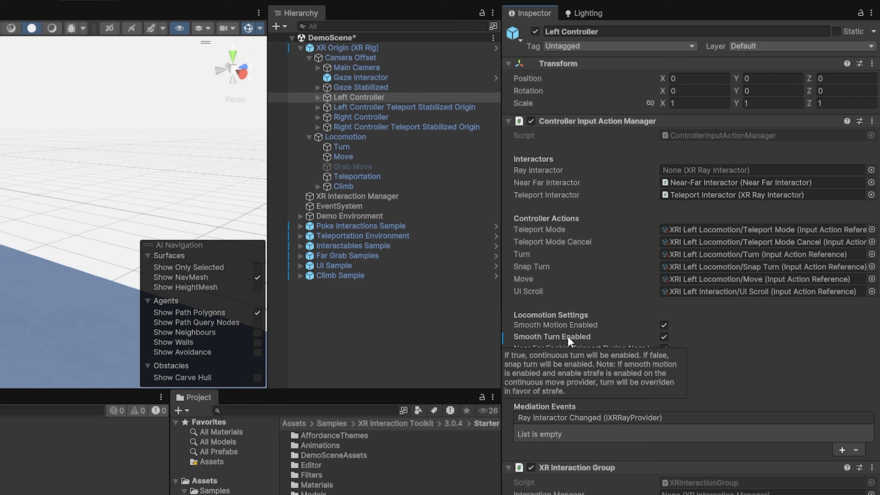
click(665, 338)
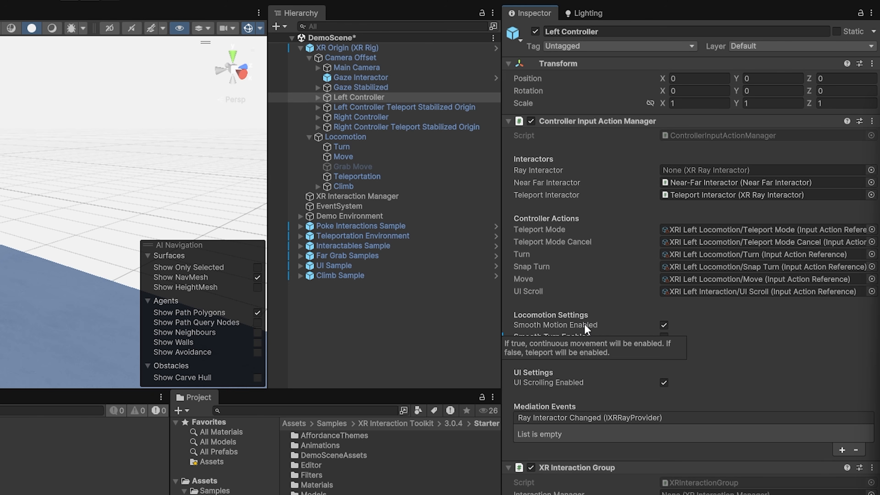
Select the Move object under Locomotion and inspect its Dynamic Move Provider's priority, speed and movement direction settings.
click(374, 158)
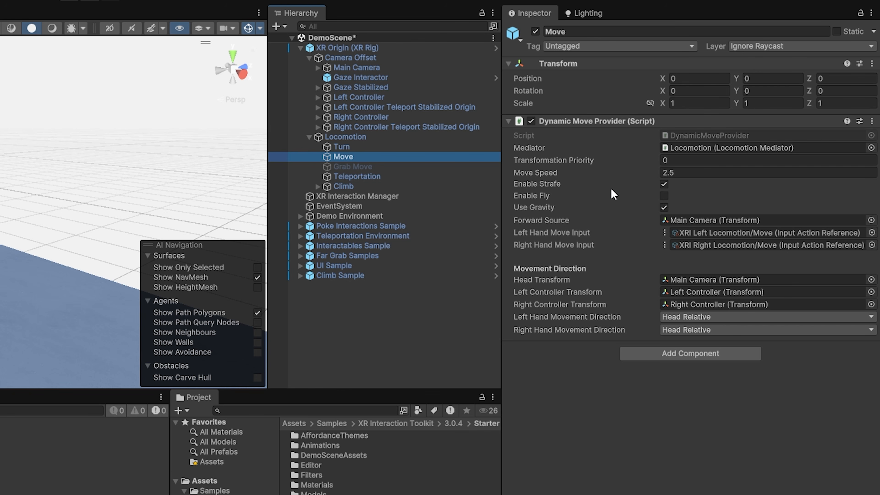
mouse_move(594, 221)
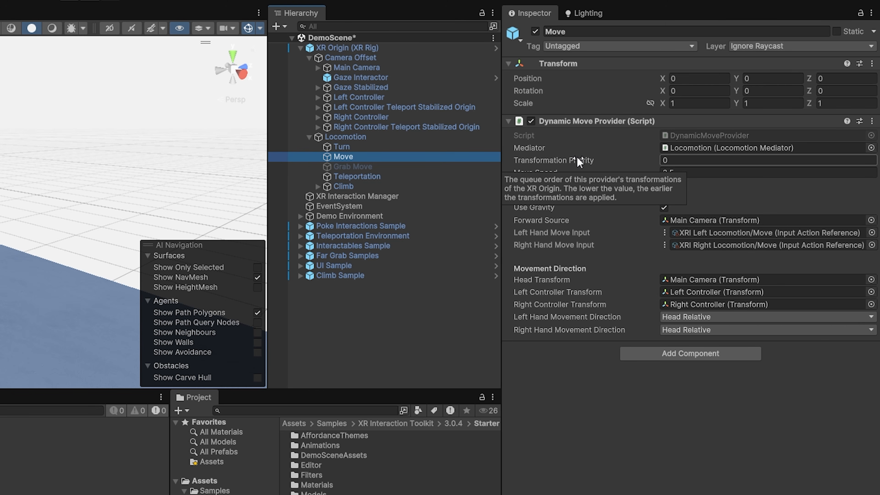
click(387, 136)
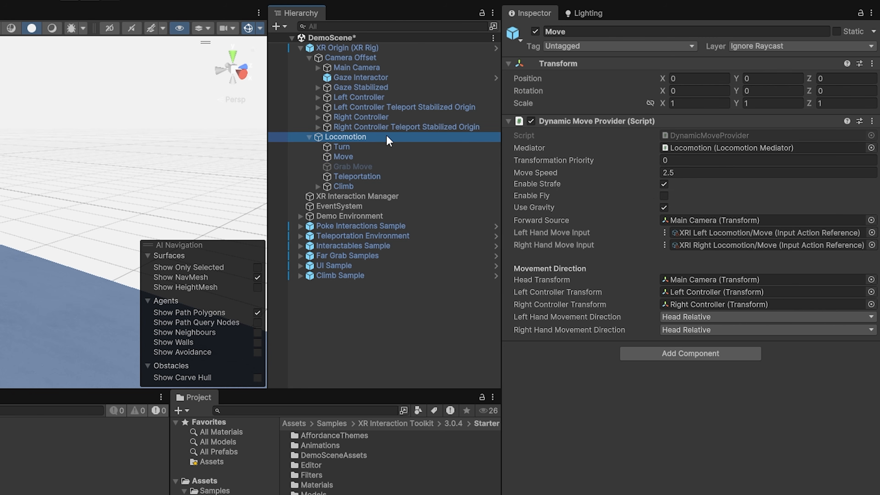
click(434, 157)
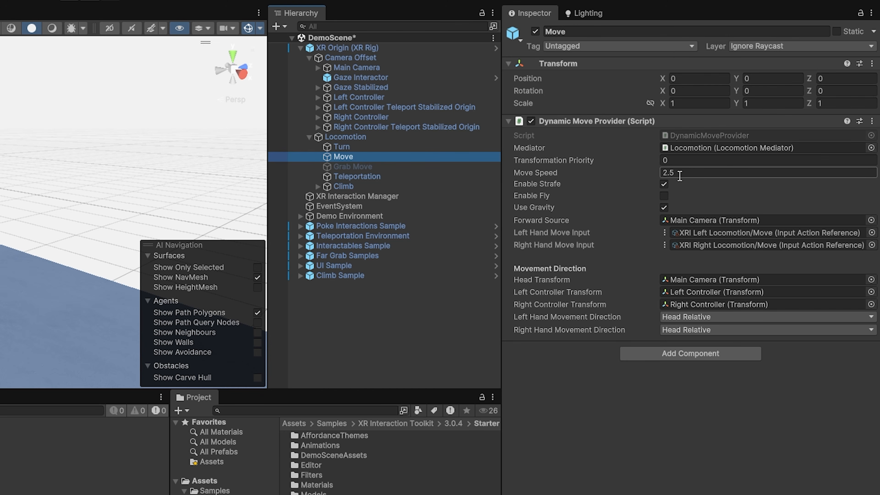
click(675, 161)
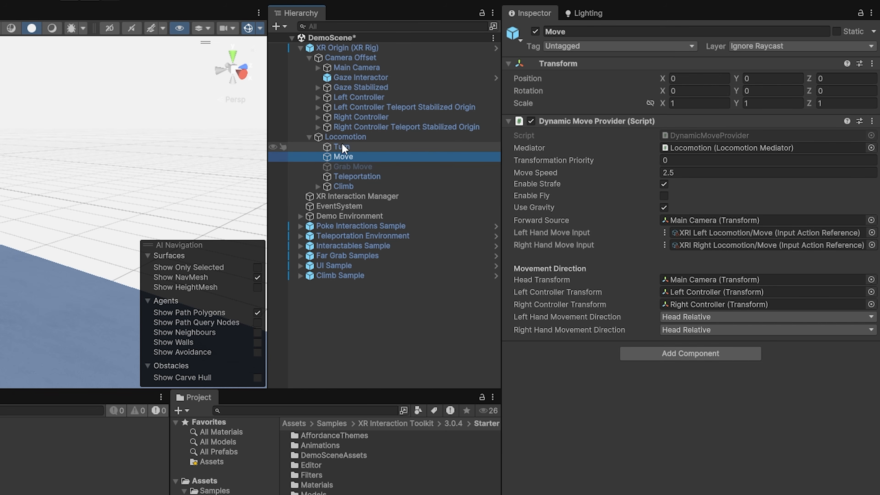
Go through Locomotion and its child objects, ending on Teleportation, and inspect its Teleportation Provider.
click(350, 136)
key(Down)
key(Down)
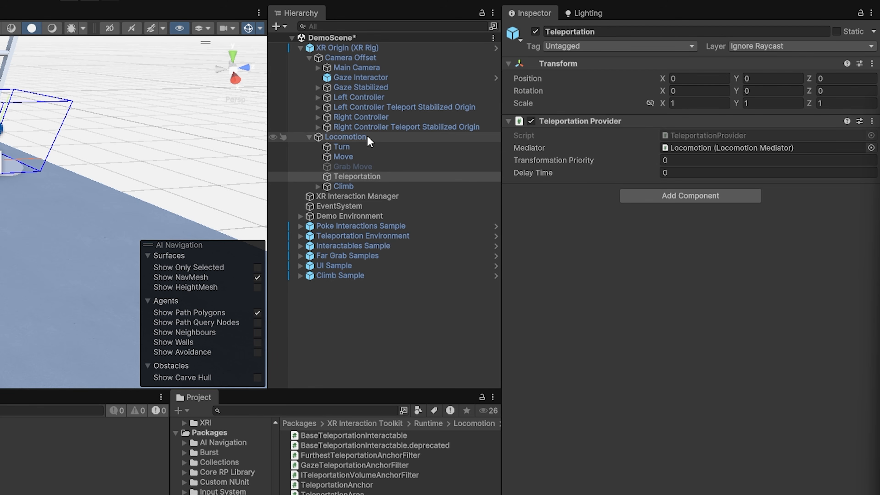
click(368, 148)
click(369, 175)
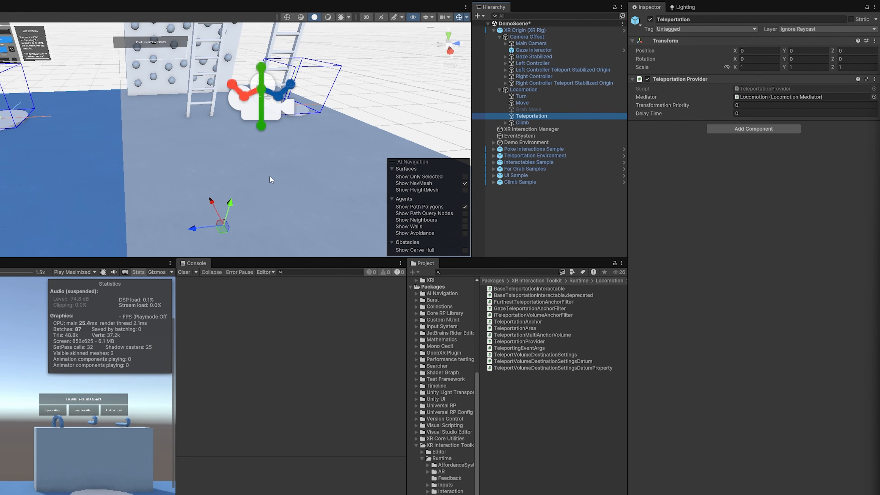
Select the Teleport Area floor in the scene, frame it, and inspect its child Cube's components.
click(328, 161)
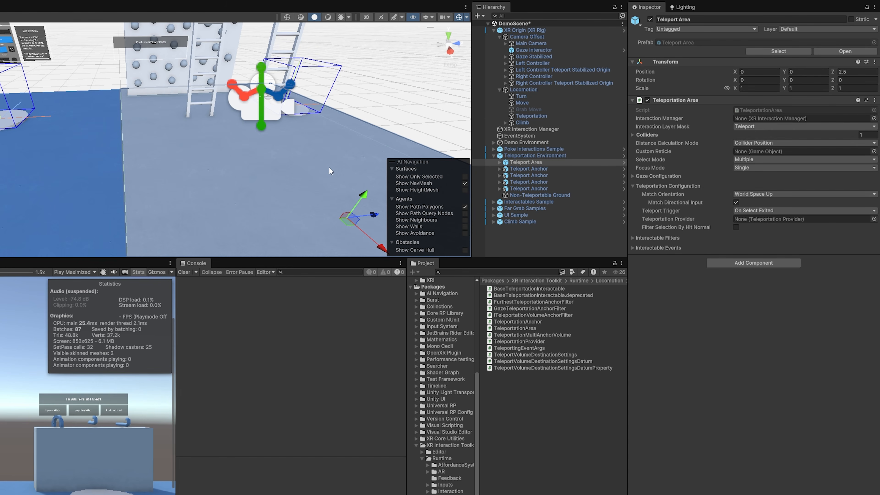
right_drag(327, 165, 247, 182)
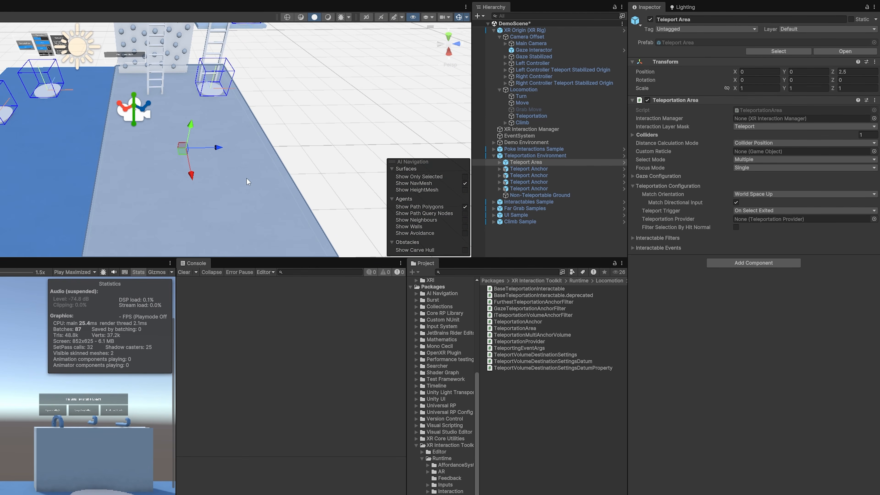
key(f)
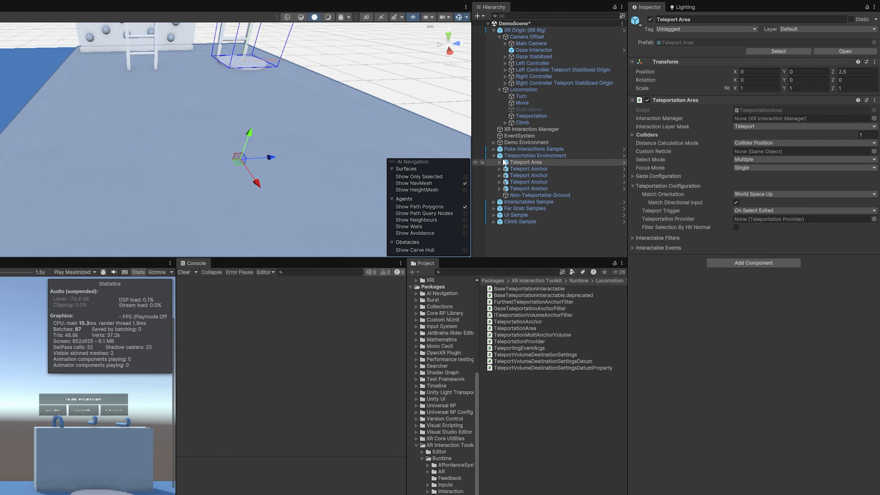
click(499, 163)
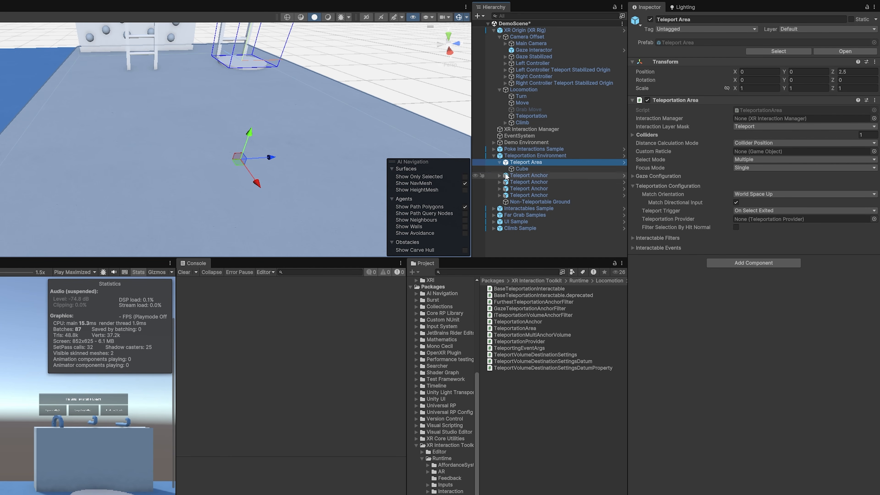
click(522, 169)
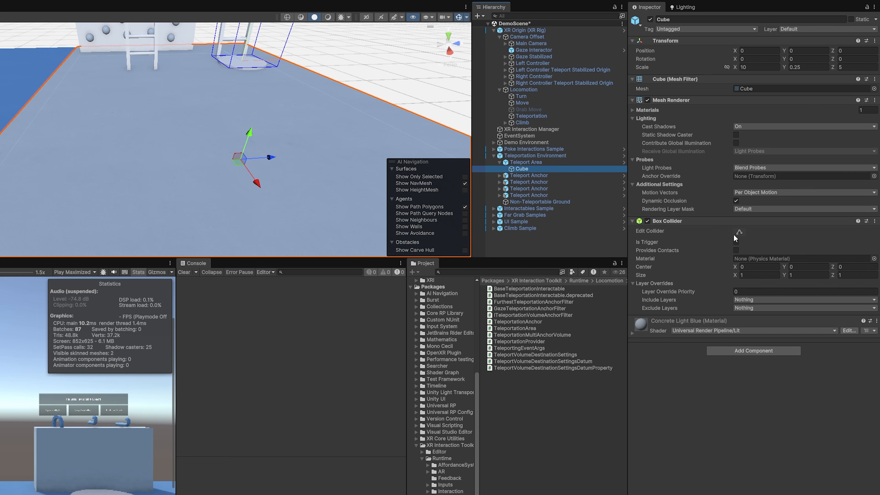
Expand the Colliders list of the Teleport Area's Teleportation Area component and check it against the Cube's Box Collider.
click(540, 163)
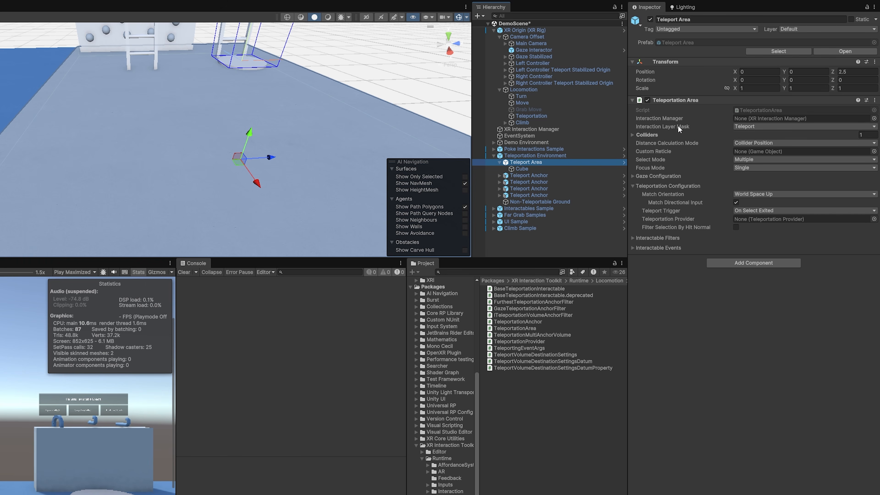
click(652, 136)
click(651, 135)
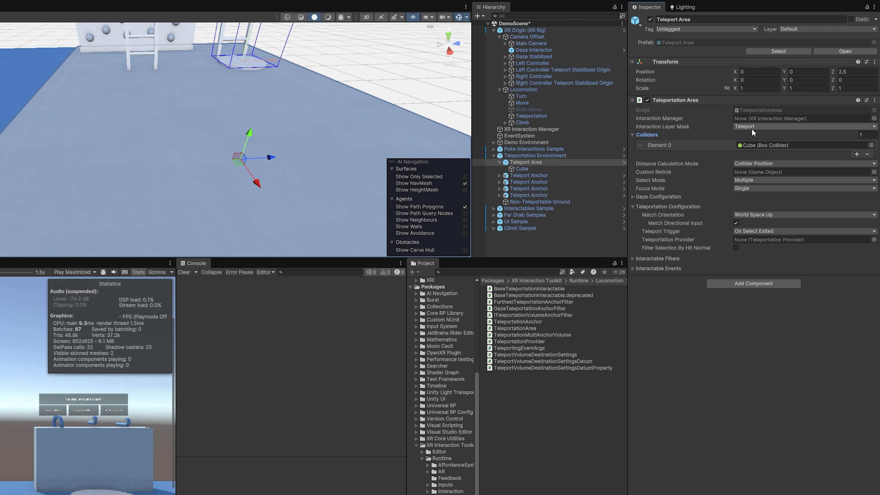
click(534, 169)
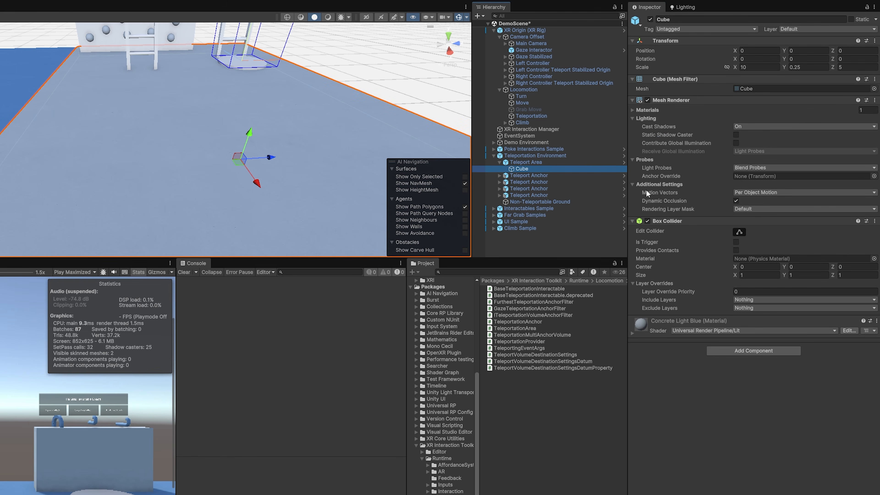
click(524, 163)
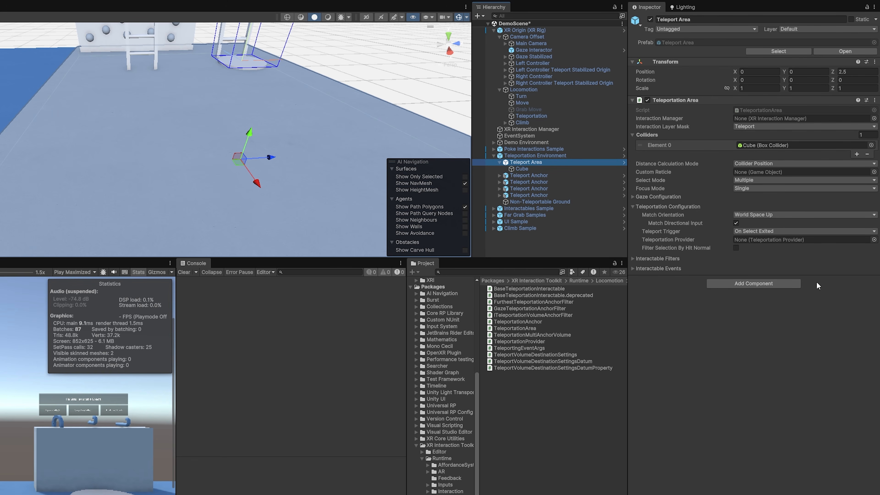
Frame the first Teleport Anchor, expand its Colliders list, and look through its child objects Anchor and Visuals.
double_click(526, 176)
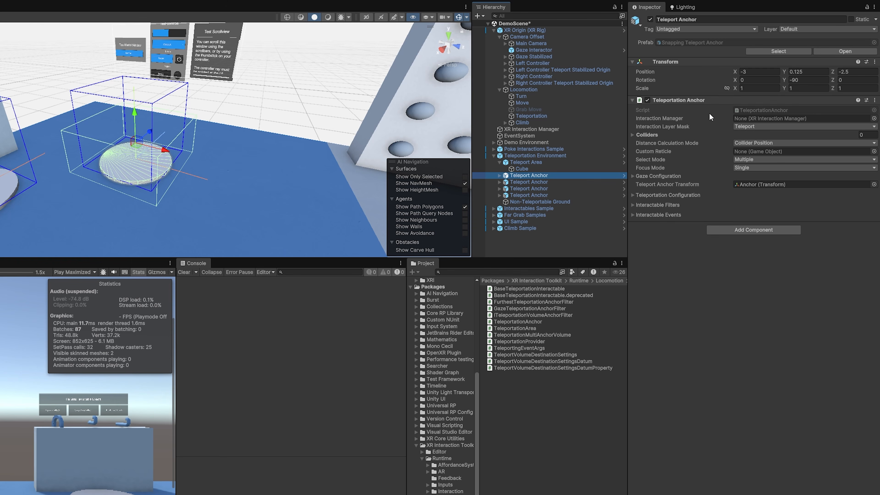
click(656, 136)
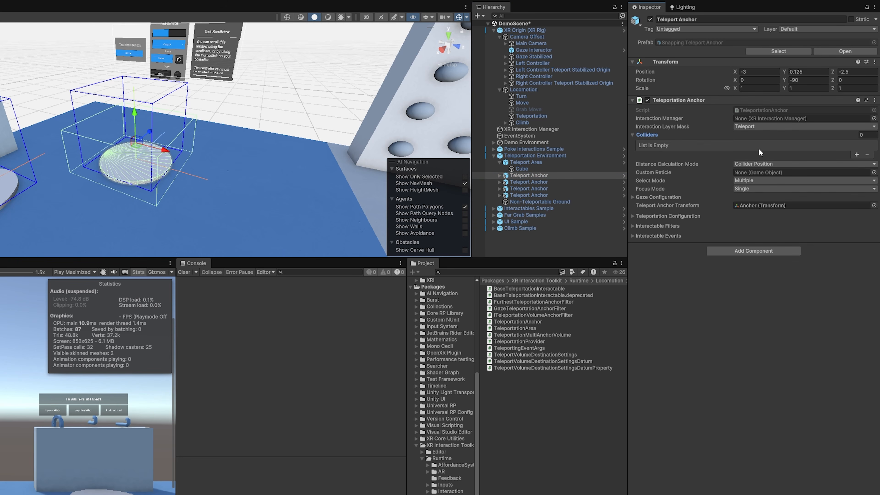
click(499, 175)
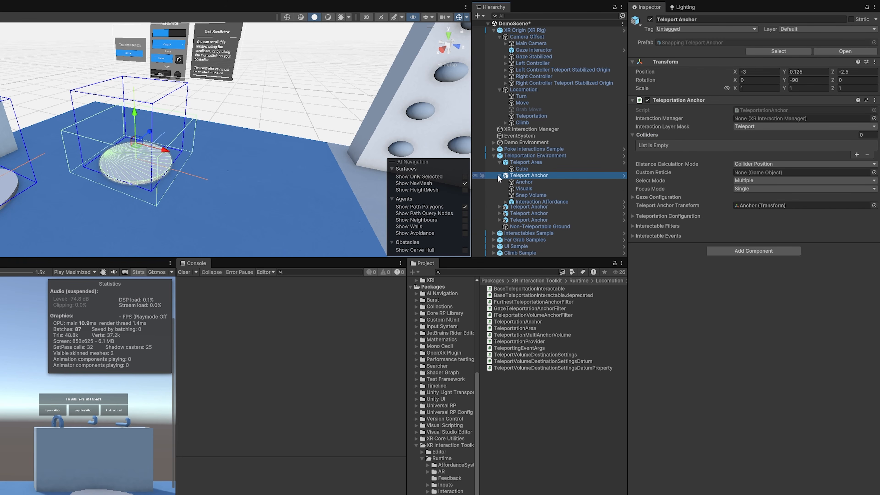
click(520, 182)
click(530, 189)
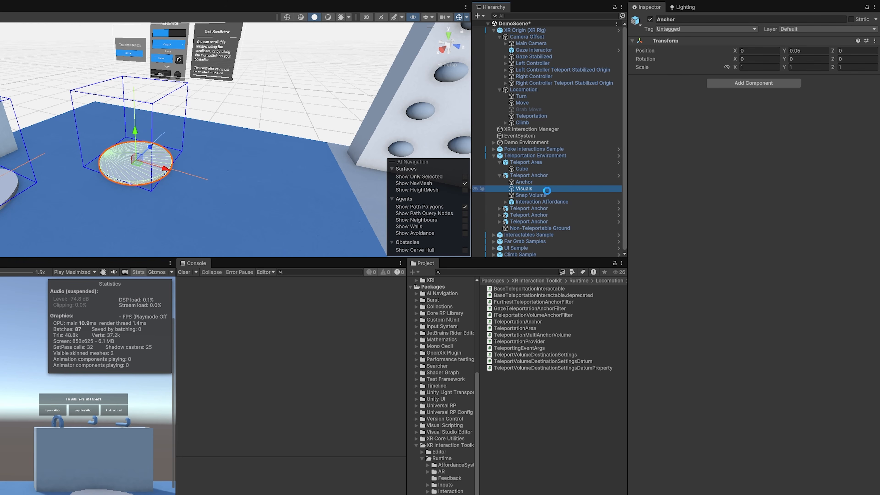
click(529, 183)
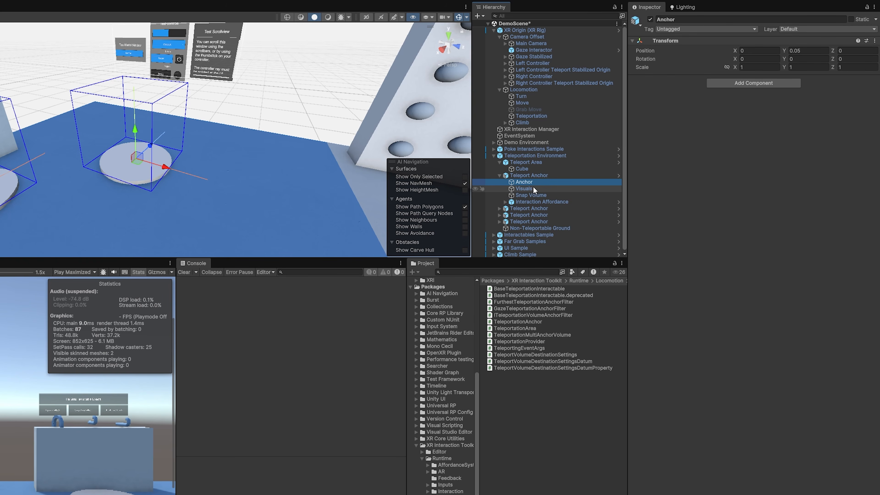
Frame the Anchor child in the scene and examine its position on the teleport pad from several angles.
double_click(532, 183)
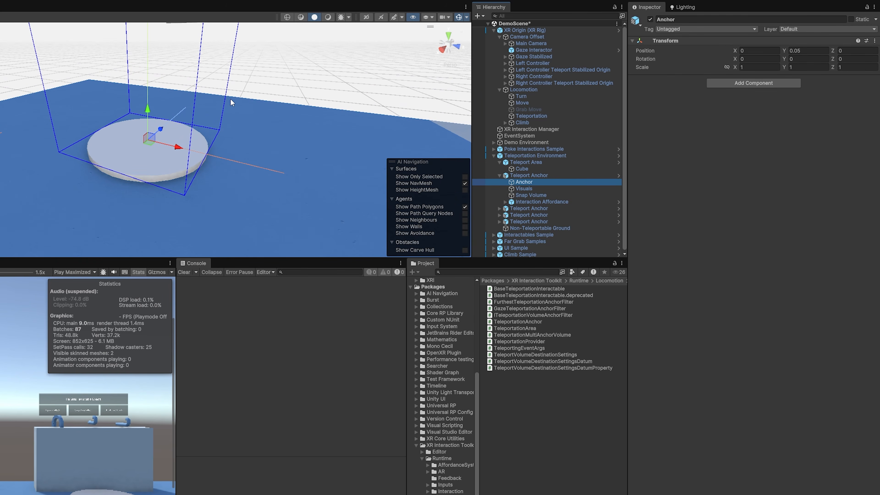
right_drag(227, 118, 298, 148)
right_drag(127, 158, 104, 209)
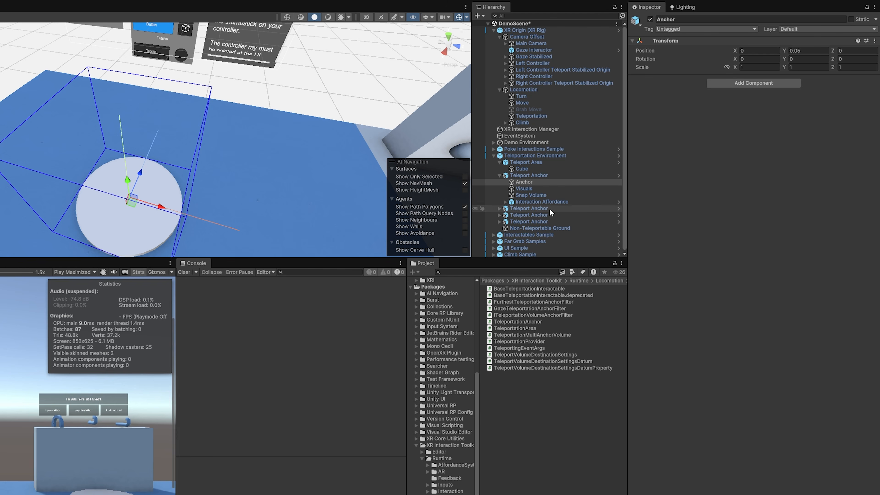
click(529, 177)
click(529, 185)
double_click(529, 185)
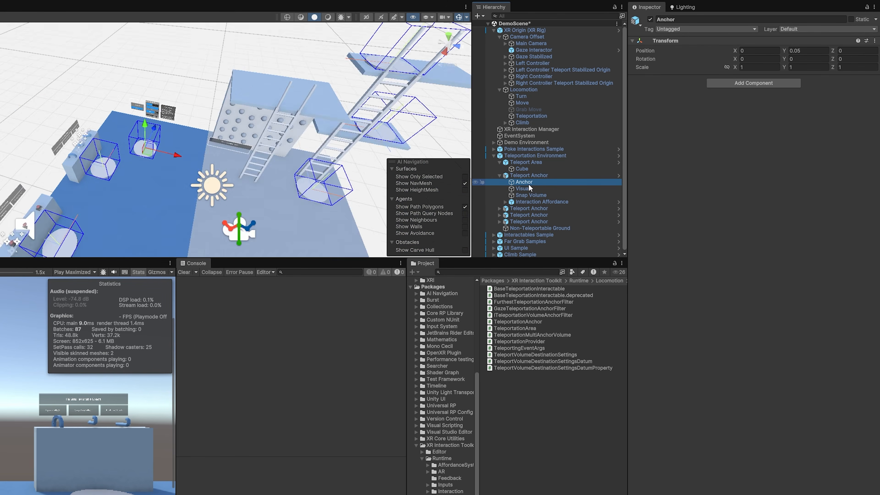
double_click(513, 183)
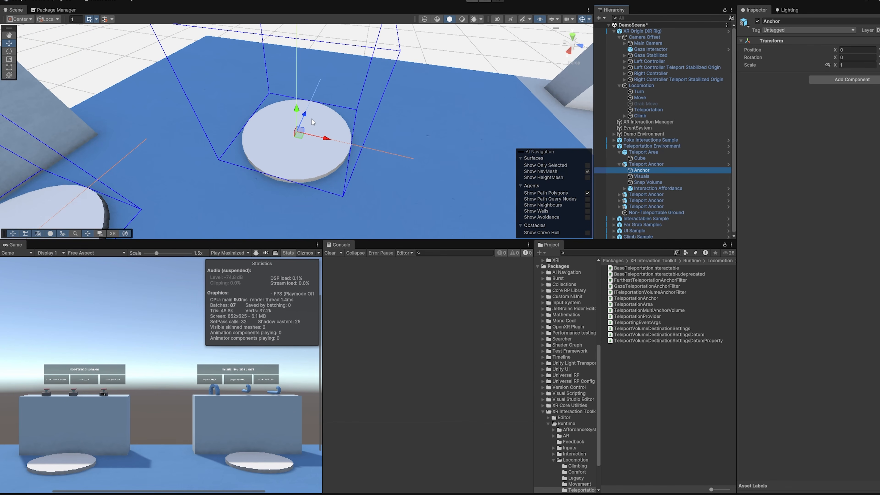
Switch the scene handle orientation to Global and back to Local to check which way the Anchor faces.
click(48, 19)
click(55, 28)
click(49, 19)
click(55, 37)
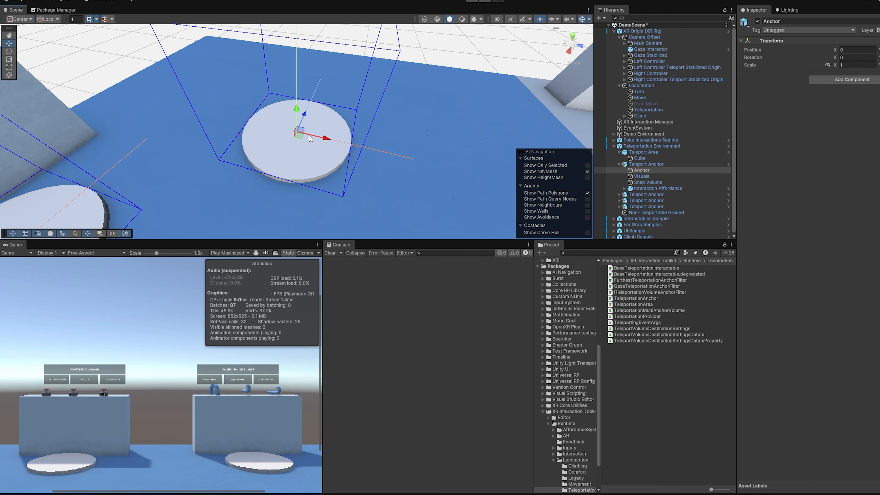
right_drag(320, 113, 335, 58)
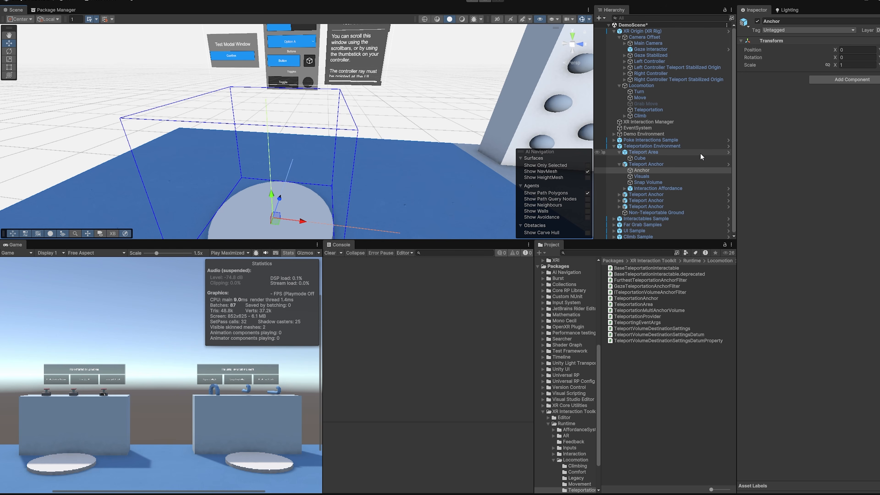
Inspect the Teleport Anchor's Teleportation Anchor component and the Mesh Collider on its Visuals child.
click(699, 164)
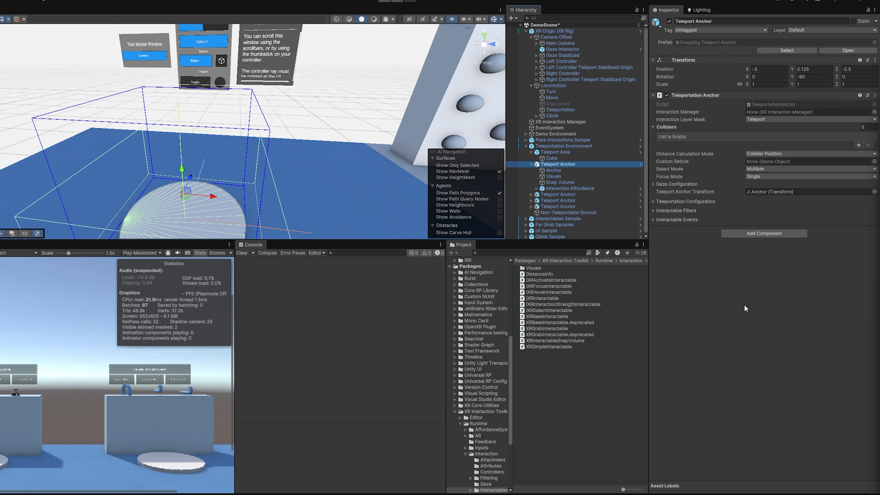
scroll(229, 171, down, 5)
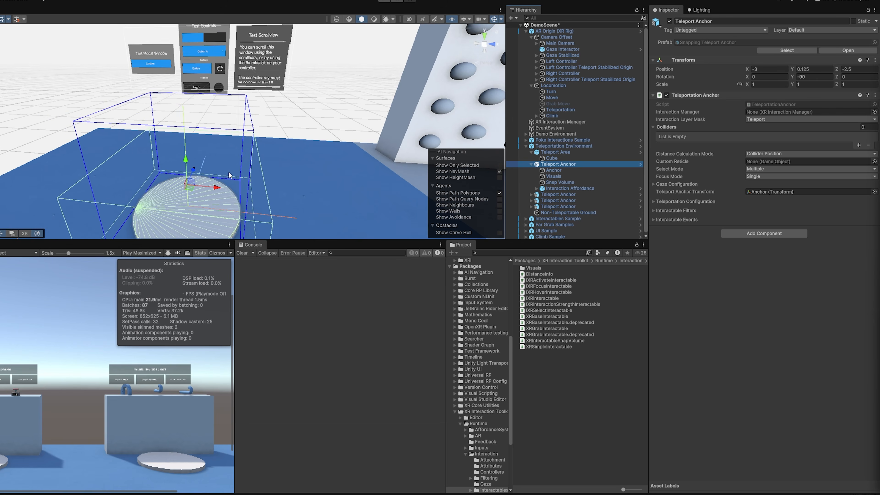
scroll(238, 173, up, 1)
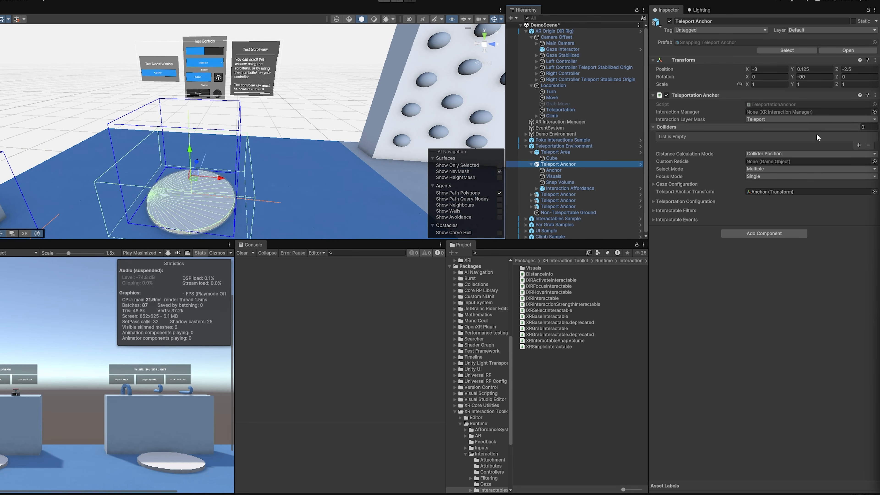
click(559, 177)
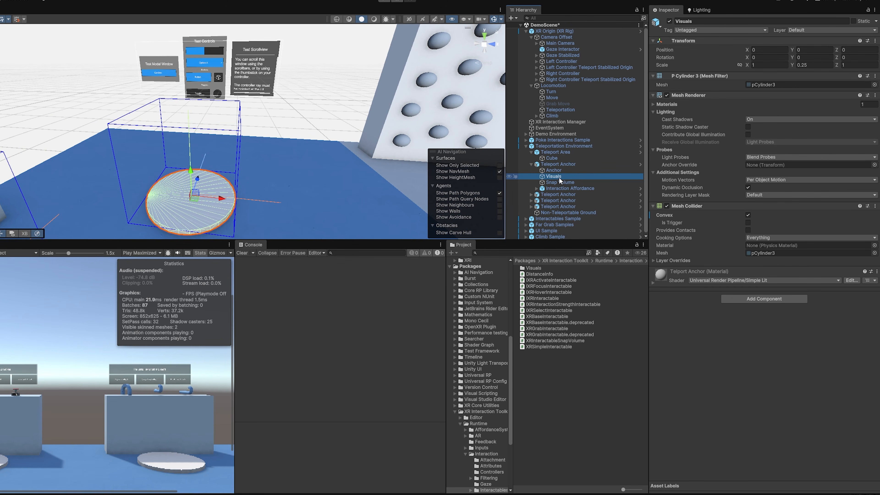
Inspect the Snap Volume's XR Interactable Snap Volume and Box Collider bounds in collider editing mode, and reselect its parent Teleport Anchor.
click(562, 182)
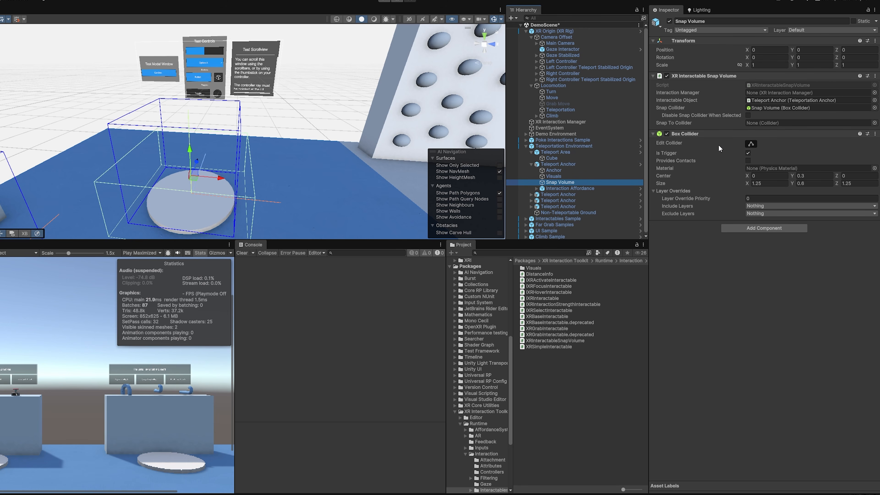
click(752, 144)
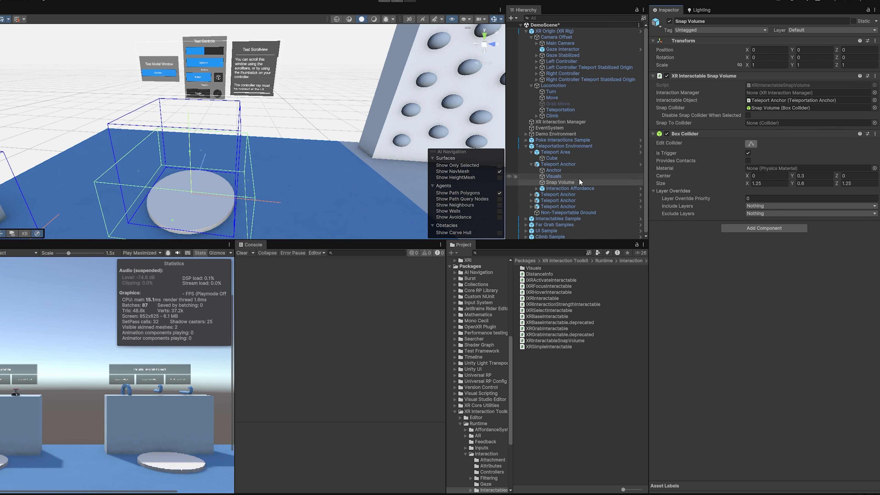
right_drag(223, 105, 253, 127)
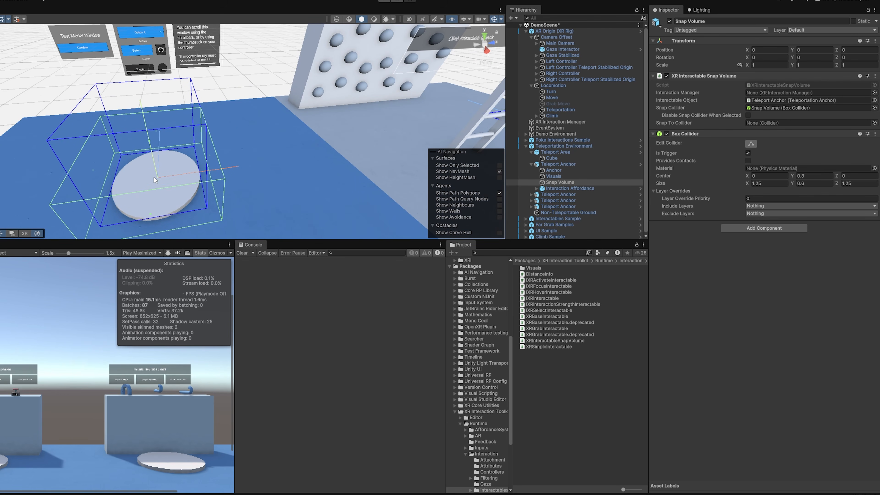
click(563, 165)
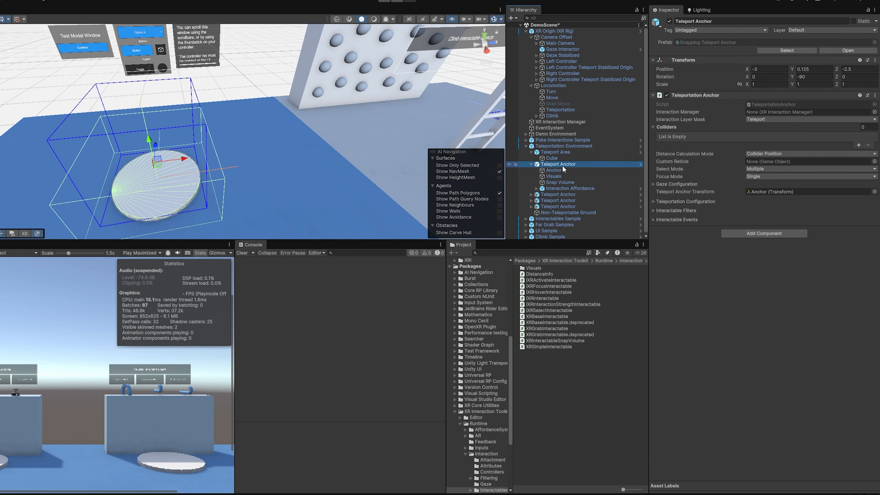
Inspect the Teleport Anchor's Teleportation Configuration and the available Match Orientation options.
drag(649, 306, 617, 308)
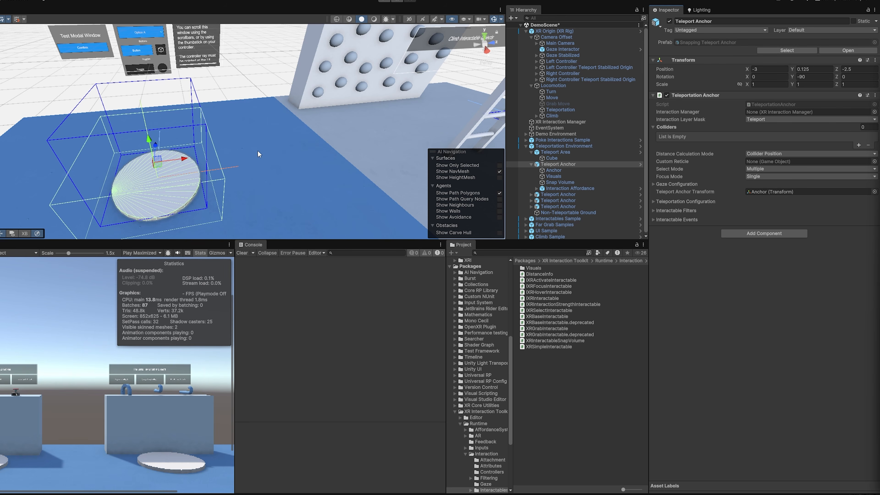
right_drag(351, 167, 296, 146)
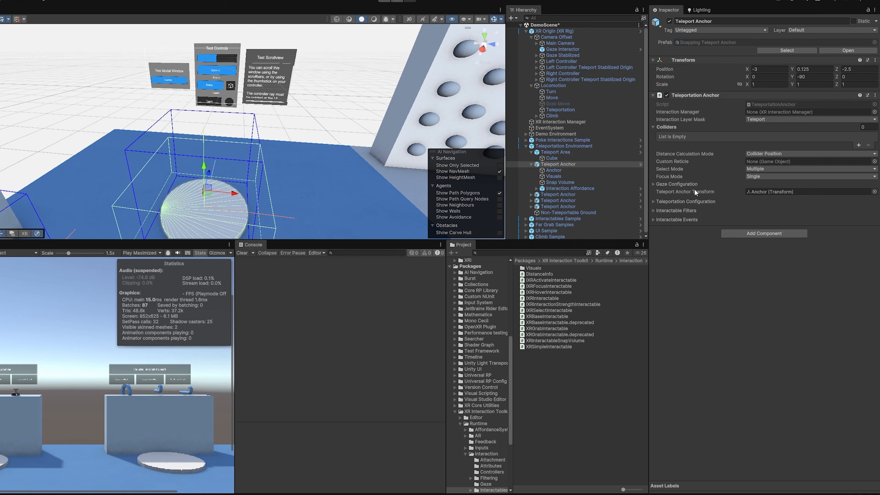
click(661, 202)
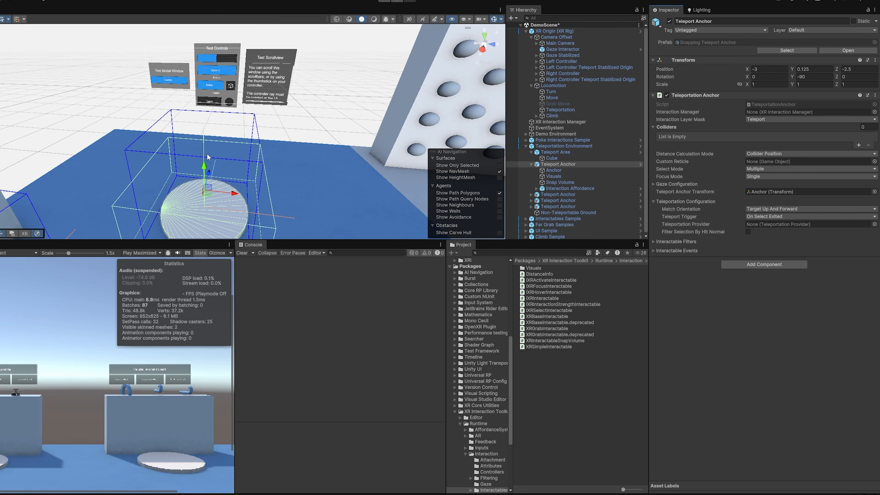
click(766, 209)
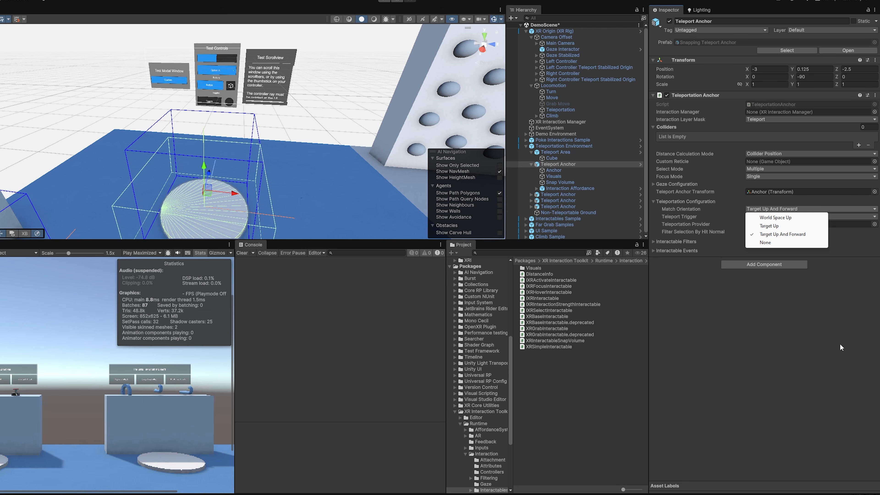
click(835, 336)
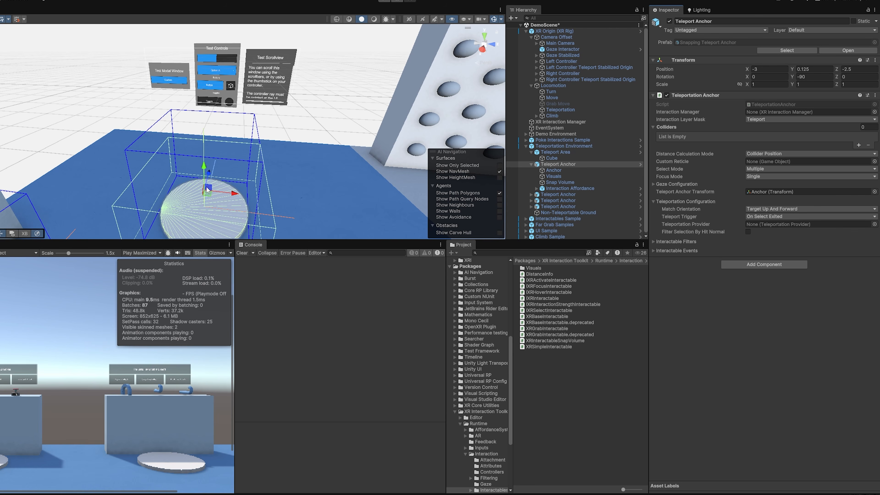
Select the Climb Sample and examine the climbing wall, the ladders and the teleport anchors at the ladder base and on the platform.
key(s)
right_drag(275, 163, 277, 145)
key(w)
key(s)
click(551, 237)
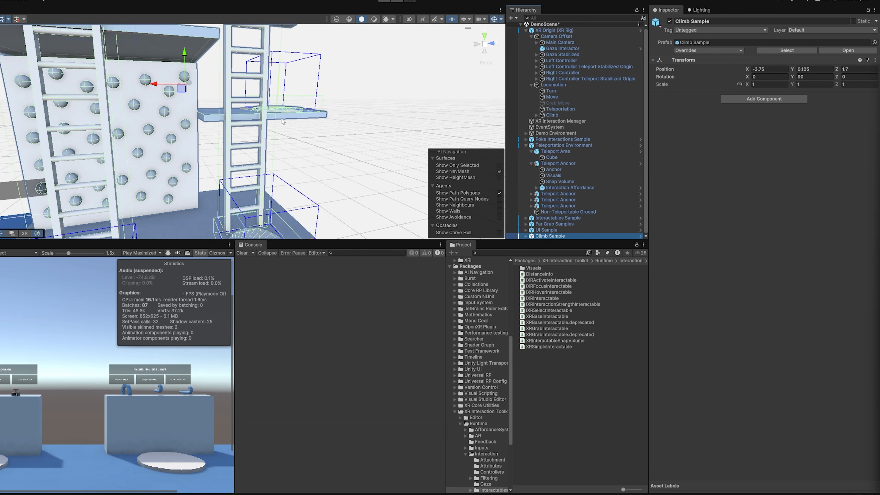
right_drag(309, 145, 183, 132)
key(s)
right_drag(256, 116, 234, 188)
key(w)
key(s)
key(w)
key(s)
key(w)
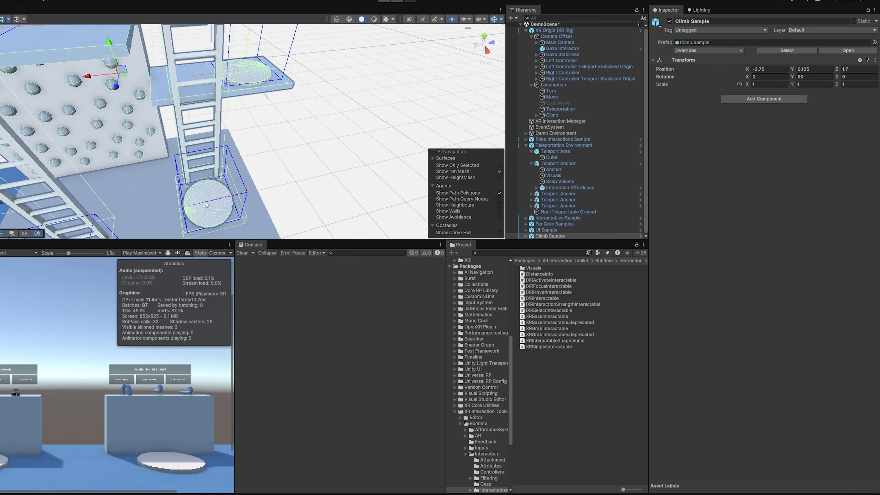
Survey the layout of the teleport pads, climbing area and XR rig from a wider viewpoint.
right_drag(249, 91, 242, 39)
right_drag(247, 90, 332, 134)
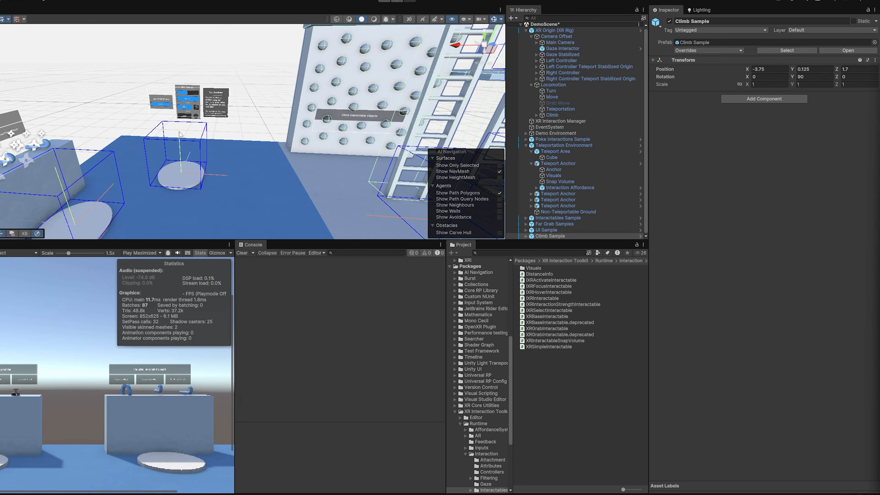
right_drag(255, 178, 294, 182)
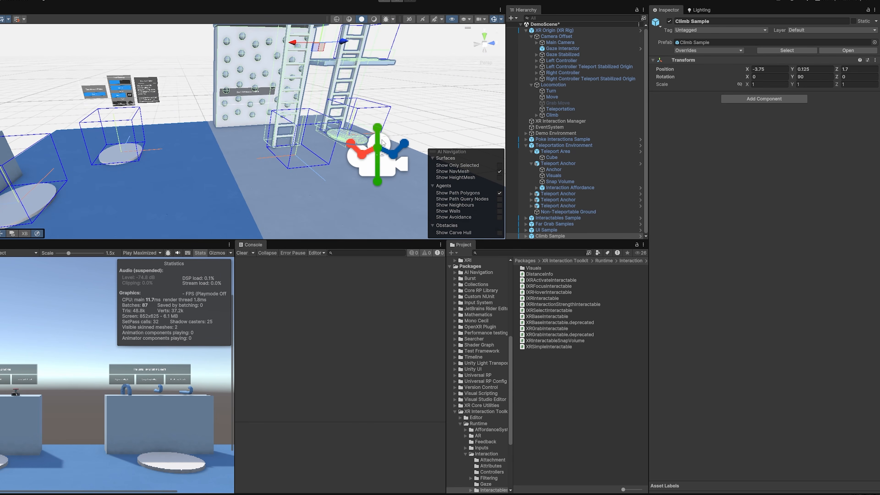
scroll(576, 129, up, 1)
right_drag(295, 149, 226, 119)
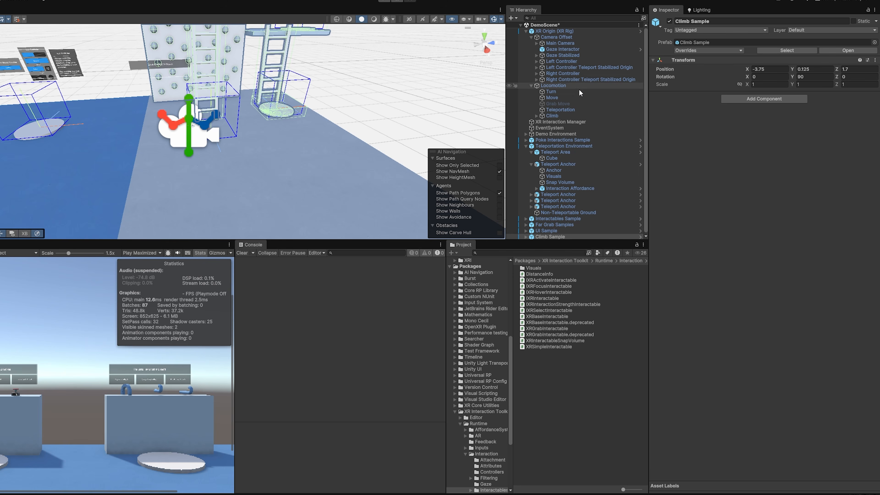
Expand the Left and Right Controllers and inspect the XR Ray Interactor settings of the left Teleport Interactor, including its Ray Origin Transform.
click(537, 62)
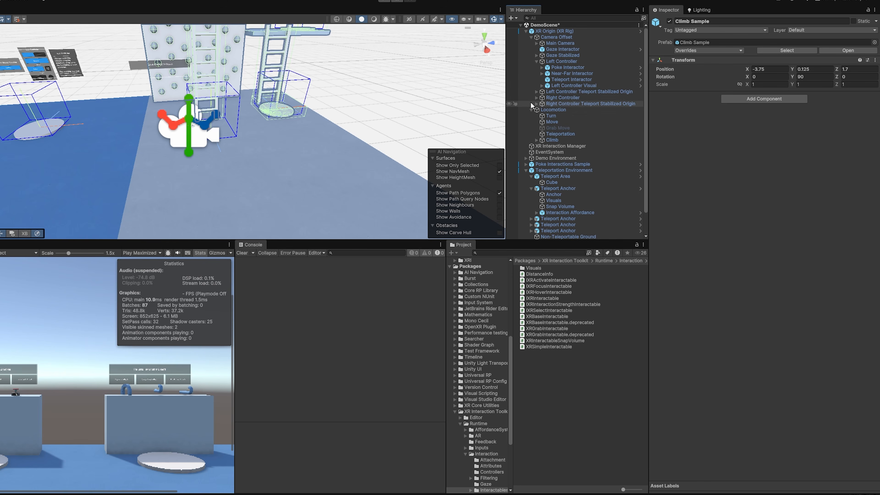
click(537, 97)
click(571, 80)
right_drag(347, 97, 327, 74)
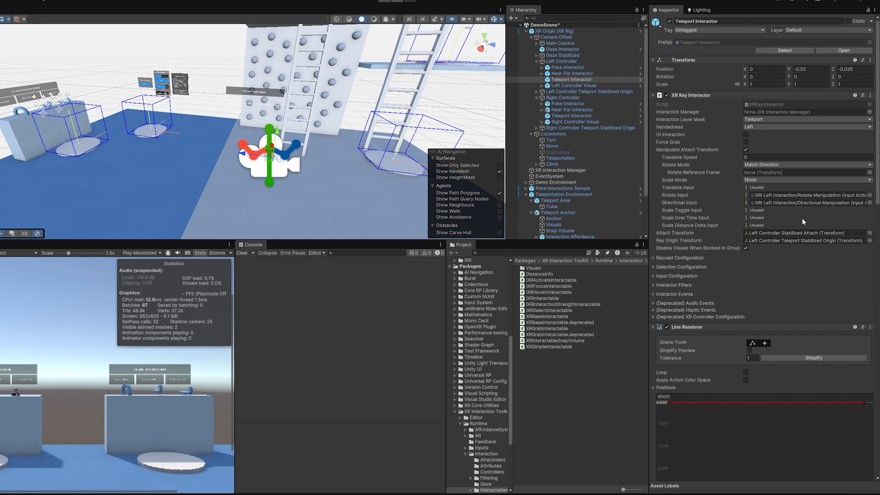
click(746, 150)
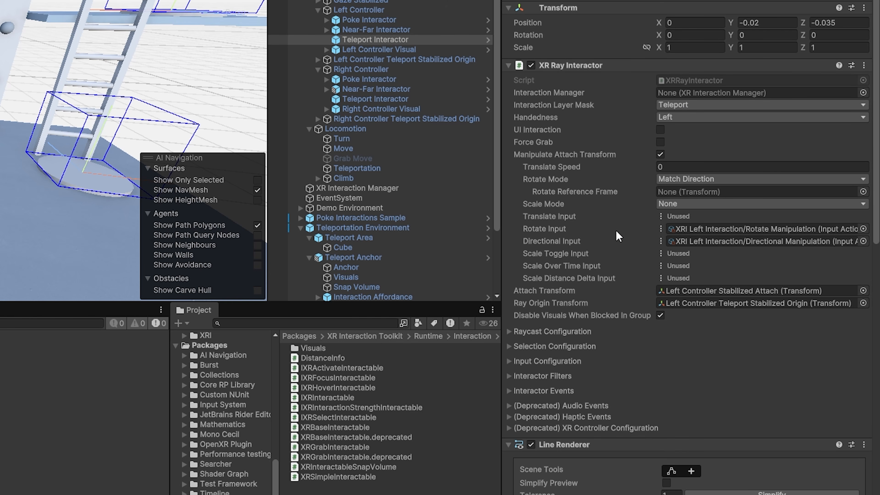
mouse_move(638, 306)
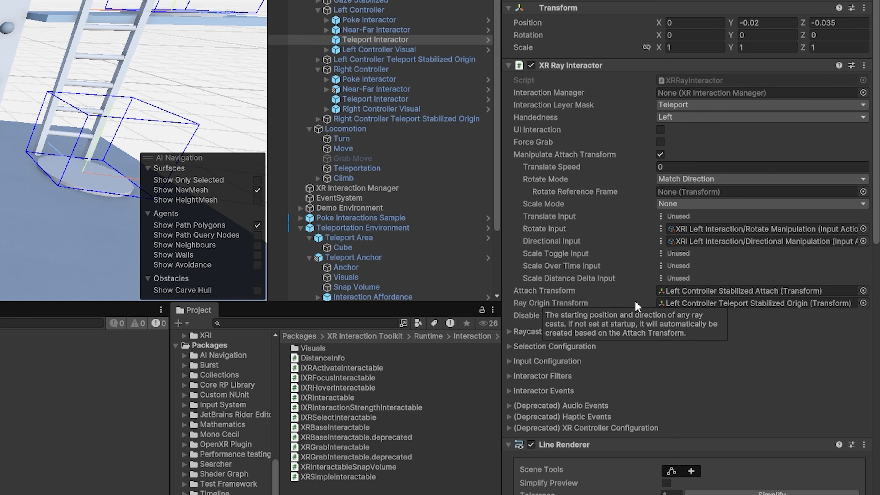
Examine the left Teleport Interactor's XR Interactor Line Visual and Simple Haptic Feedback settings, including the hover amplitude.
scroll(637, 306, down, 15)
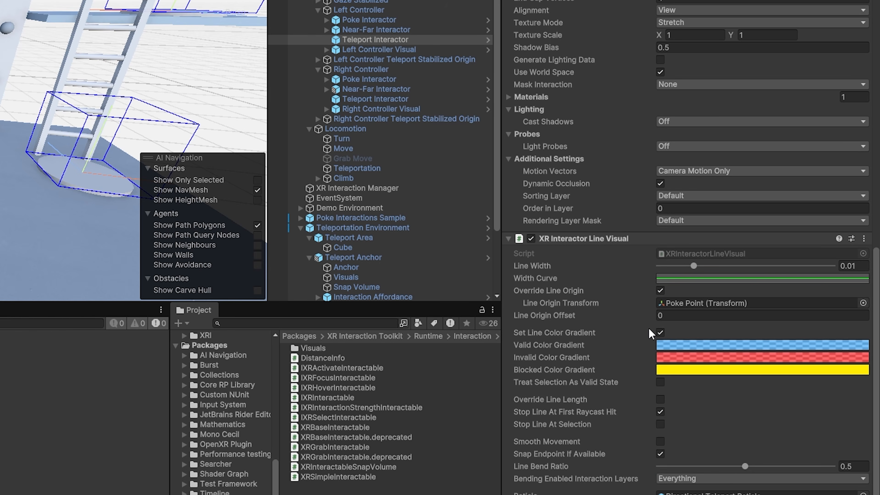
scroll(649, 329, down, 10)
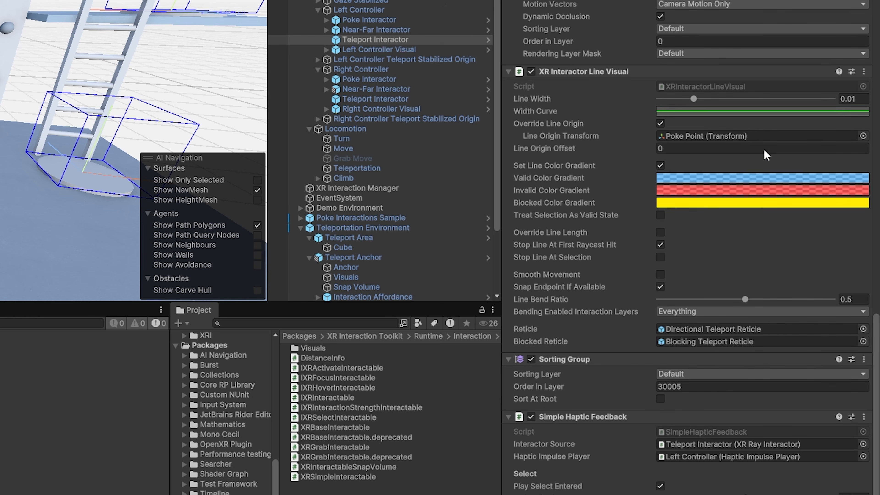
scroll(664, 301, up, 5)
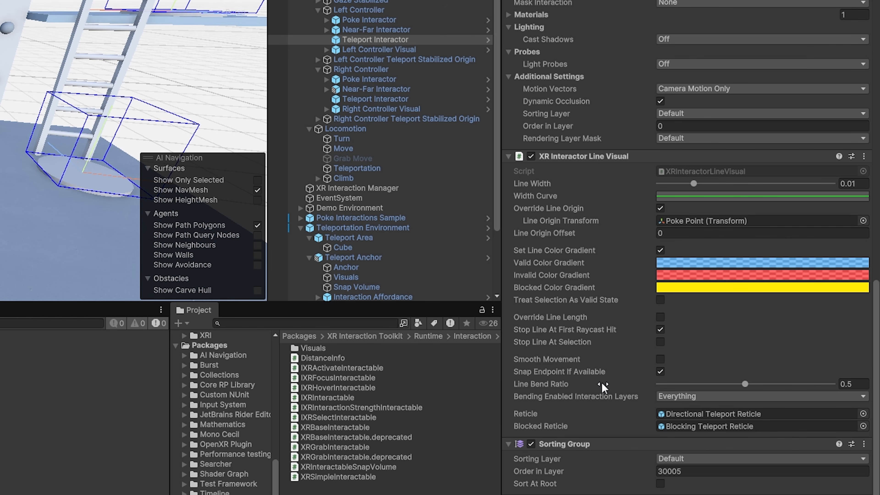
scroll(605, 378, down, 15)
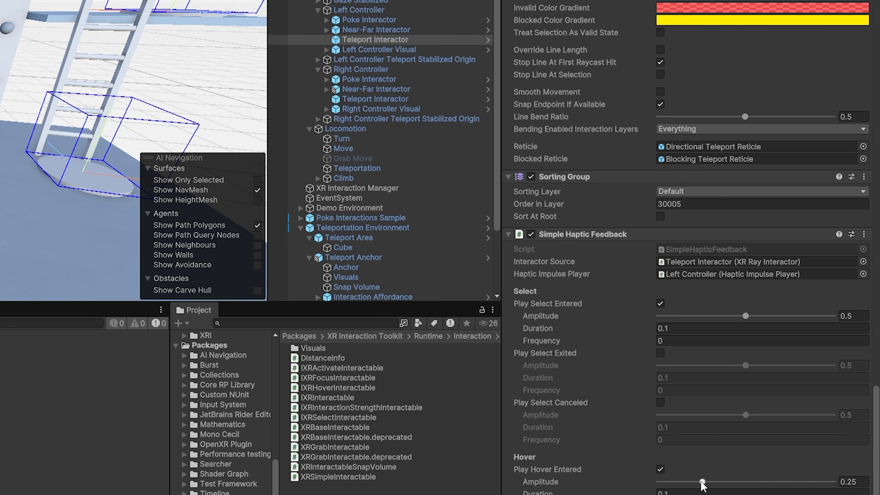
drag(703, 482, 730, 482)
drag(730, 415, 703, 415)
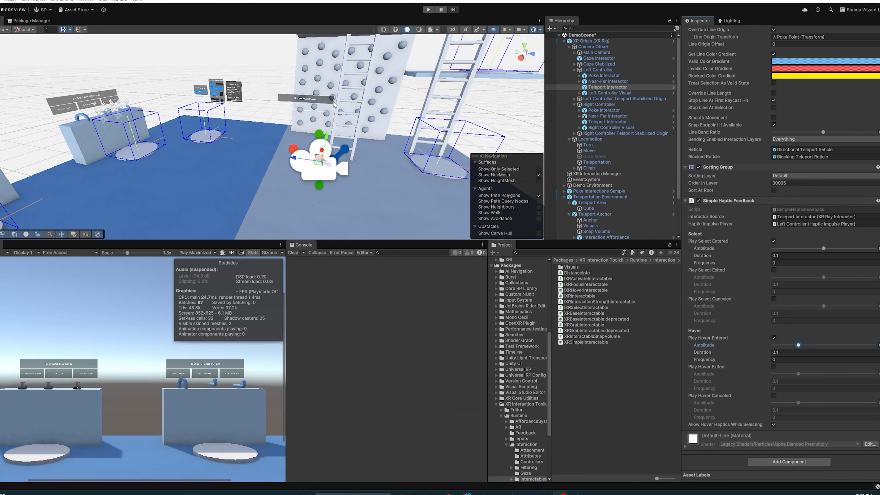
Collapse the Packages folder and open the Practice scene from the Starter Assets folder.
right_drag(333, 105, 361, 130)
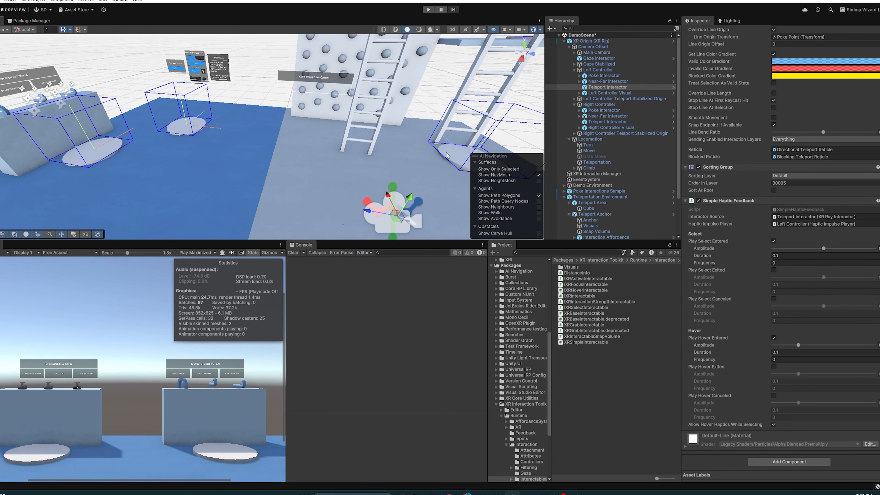
scroll(528, 294, up, 9)
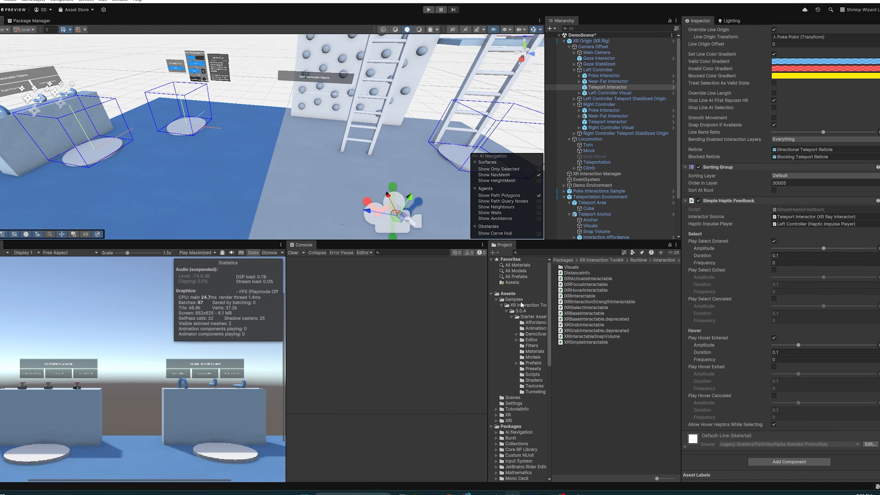
click(492, 427)
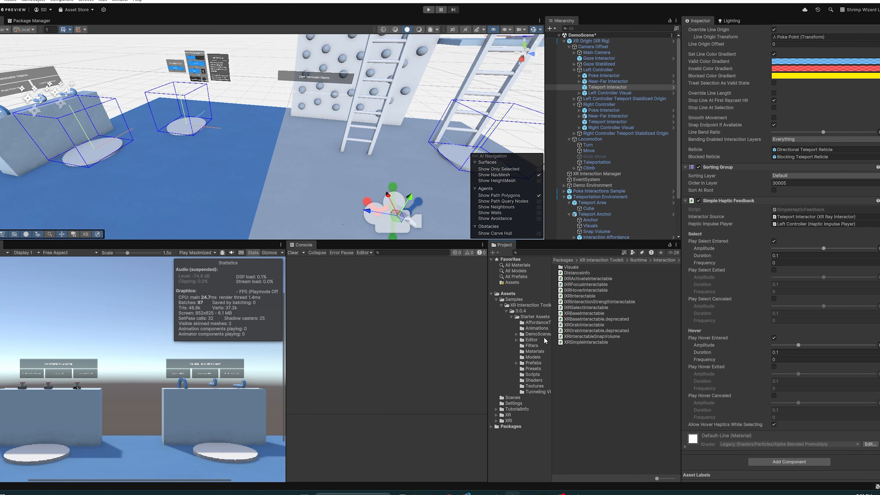
click(533, 317)
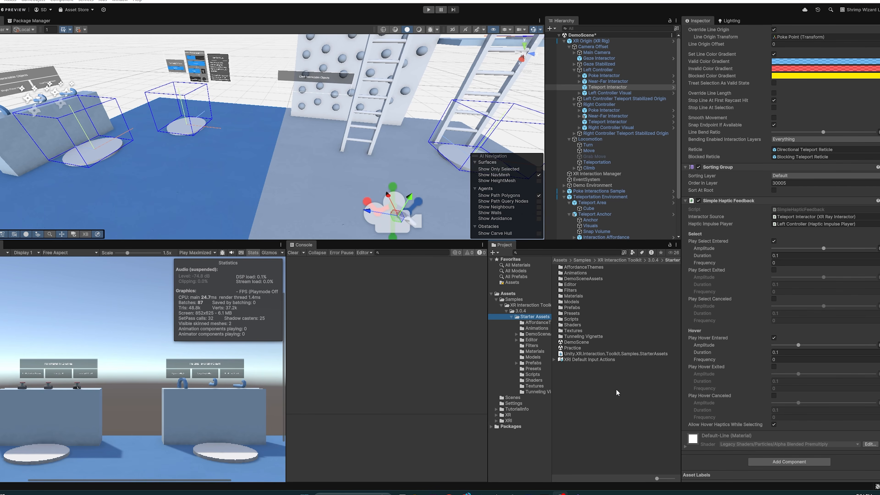
click(616, 389)
double_click(572, 347)
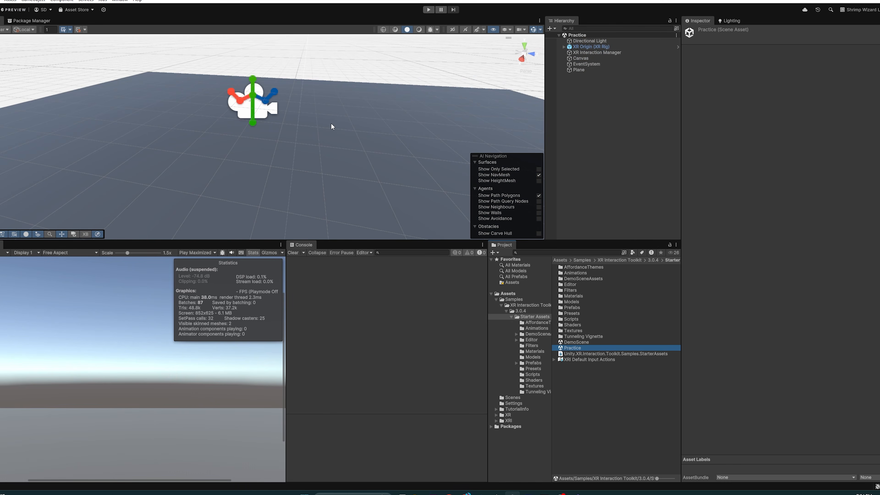
Add an XR Teleportation Area to the Practice scene.
alt+drag(331, 122, 458, 143)
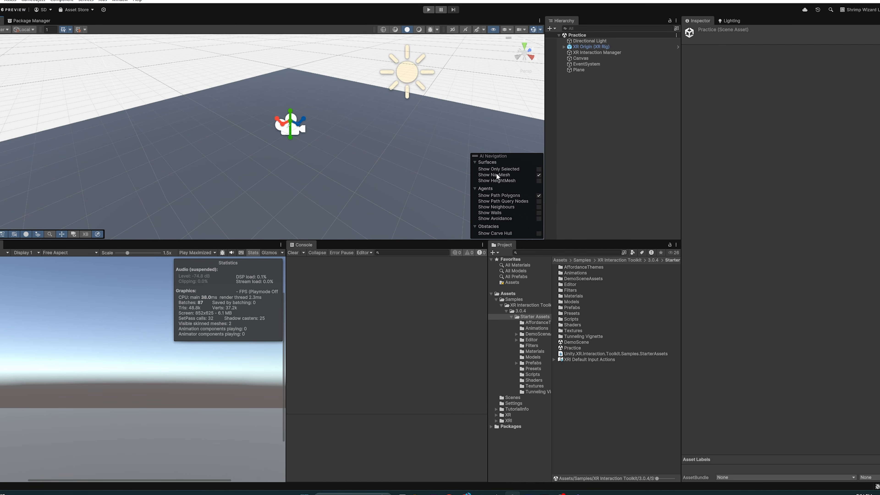
click(572, 138)
right_click(585, 121)
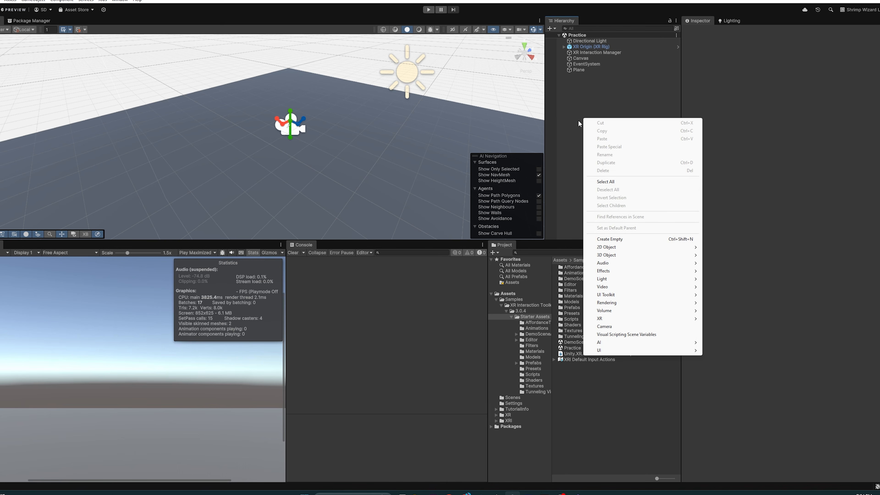
mouse_move(616, 319)
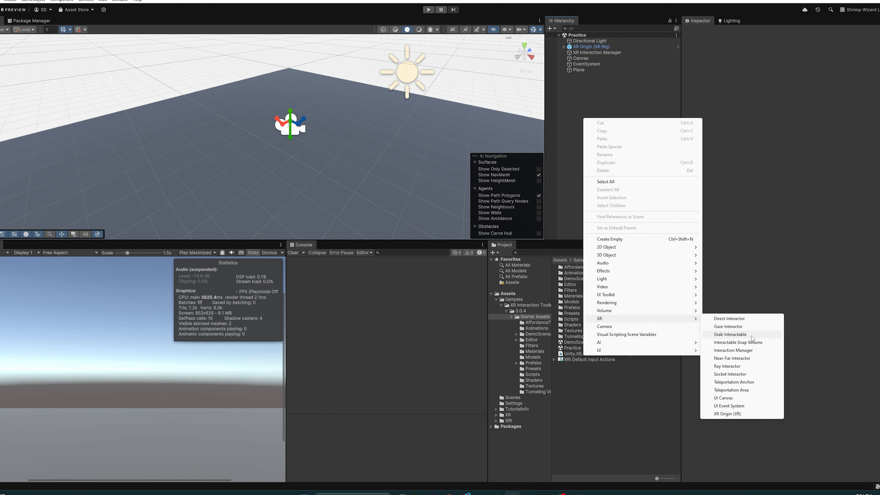
click(745, 394)
click(564, 111)
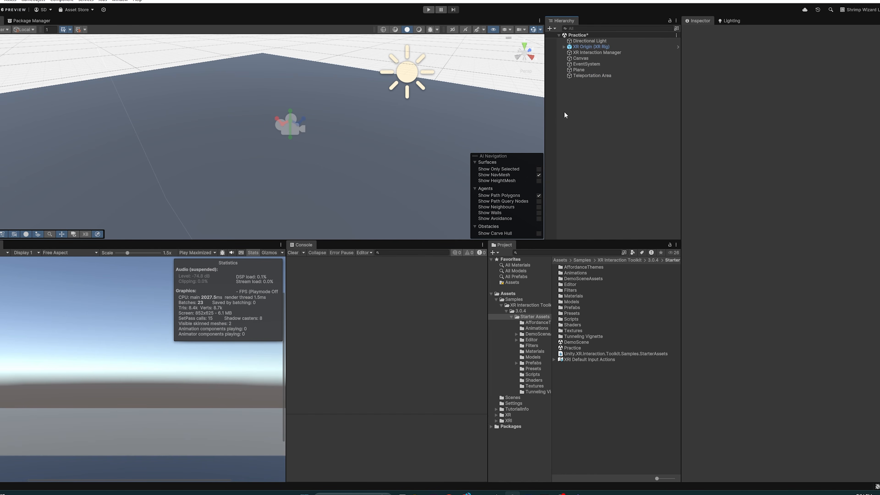
Frame the Teleportation Area in the scene and set its position to 0, 0, 0.
click(570, 77)
double_click(571, 76)
double_click(571, 76)
right_drag(291, 136, 374, 96)
mouse_move(374, 96)
mouse_down()
mouse_move(325, 96)
mouse_move(384, 96)
mouse_up()
click(797, 59)
text(0)
key(Tab)
text(0)
key(Tab)
text(0)
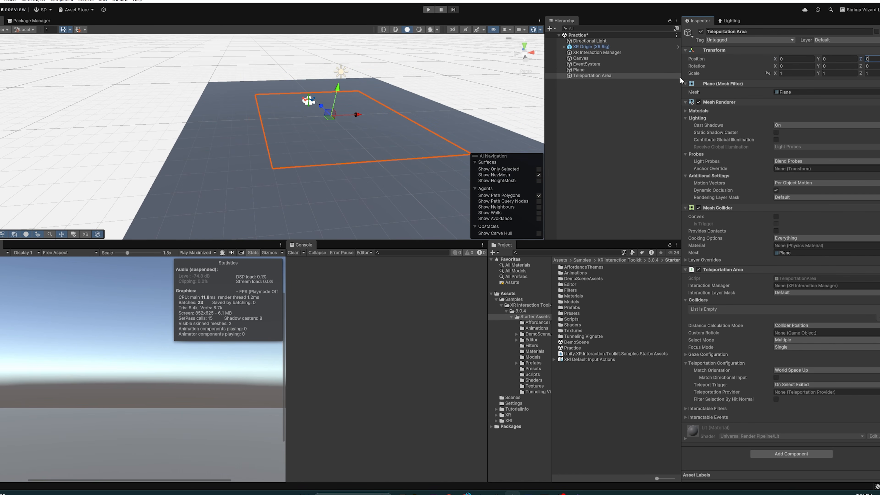
Move the Teleportation Area to about X -5.03, Y 0.15 and expand its Lit material's properties.
drag(353, 115, 290, 131)
drag(262, 93, 262, 91)
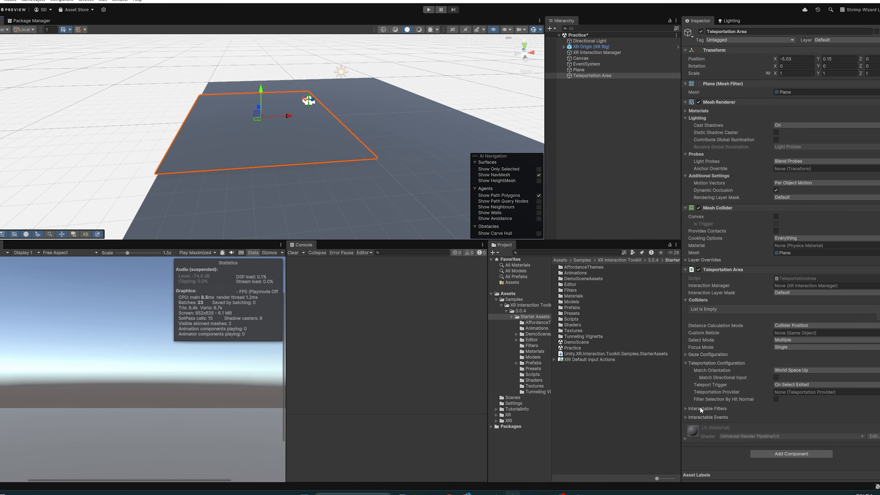
click(693, 431)
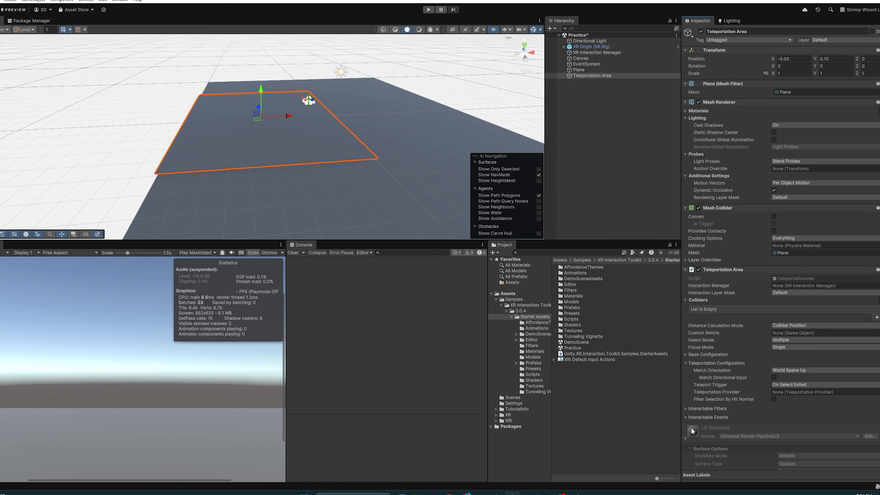
Create a material named TeleportationArea in the Starter Assets folder.
right_click(586, 379)
mouse_move(663, 169)
click(720, 176)
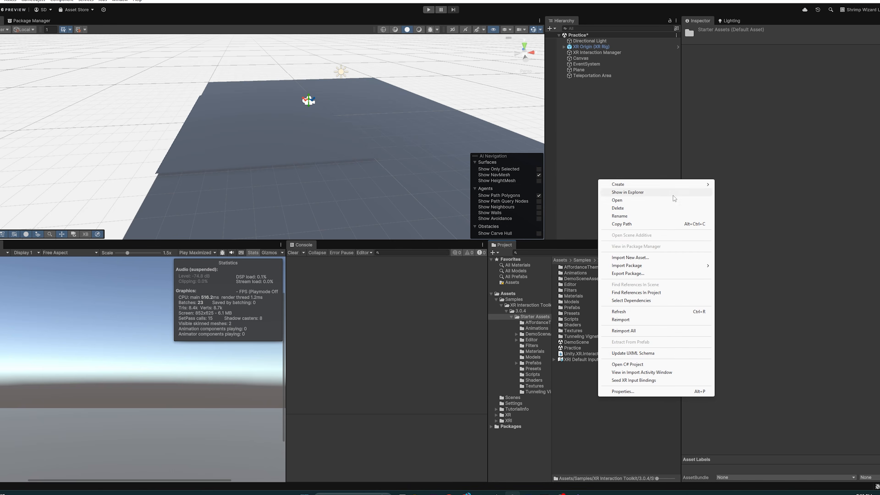
text(TeleportationArea)
key(Return)
Set the TeleportationArea material's Base Map colour to bright cyan, hex 00FFF1.
click(787, 107)
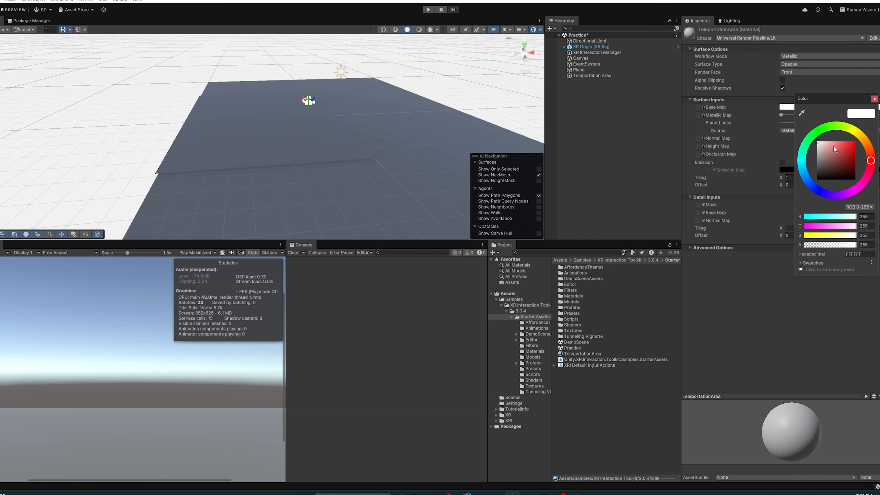
click(802, 159)
drag(836, 155, 862, 97)
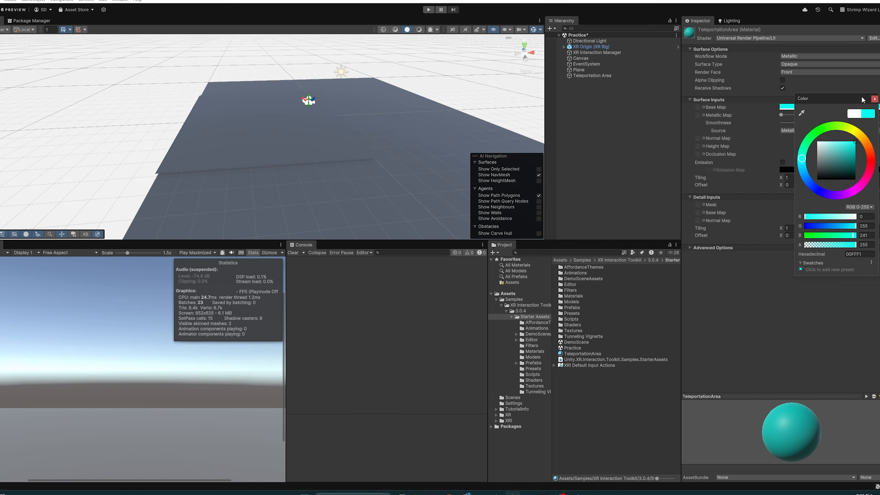
click(875, 99)
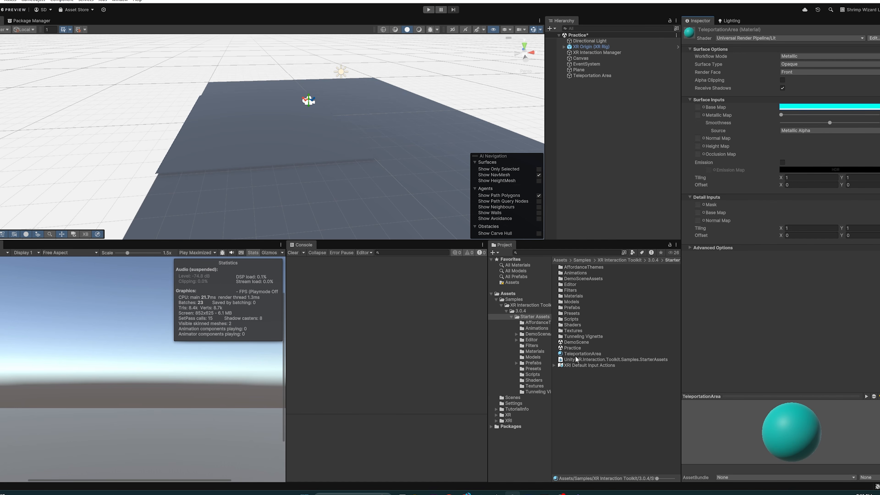
Apply the TeleportationArea material to the Teleportation Area and set its Interaction Layer Mask to Teleport only.
drag(574, 355, 267, 146)
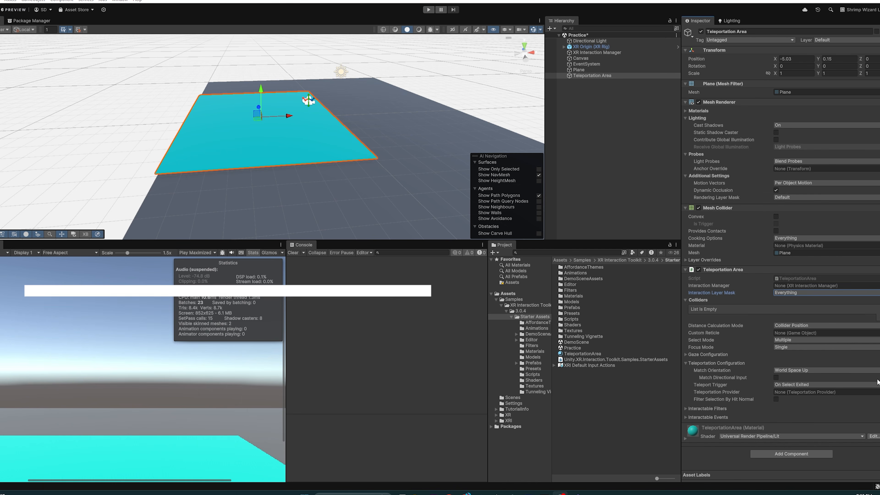
click(781, 292)
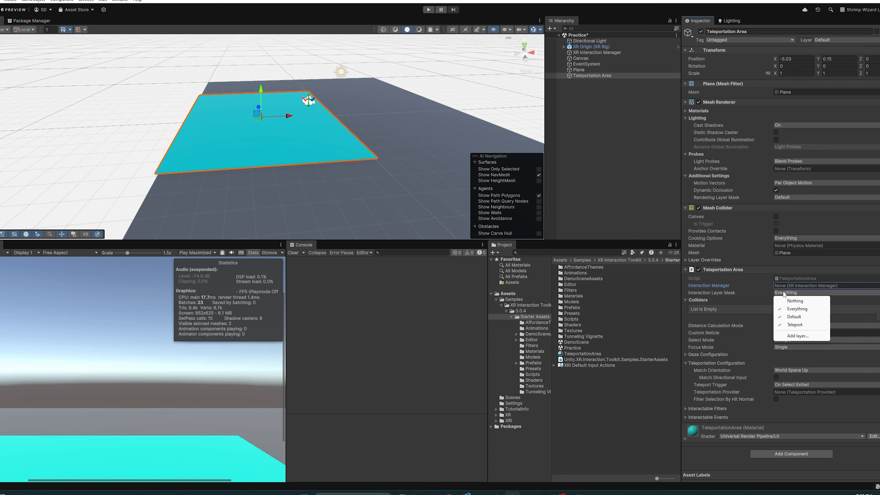
click(795, 301)
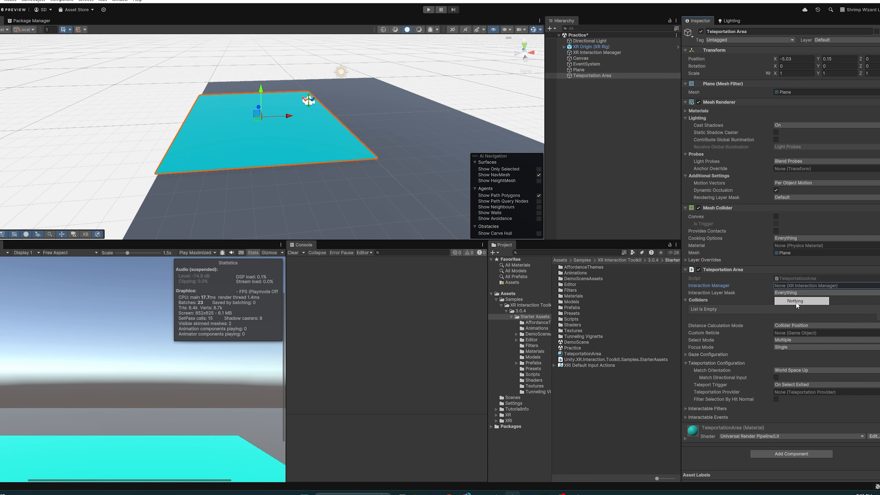
click(784, 293)
click(796, 324)
click(786, 293)
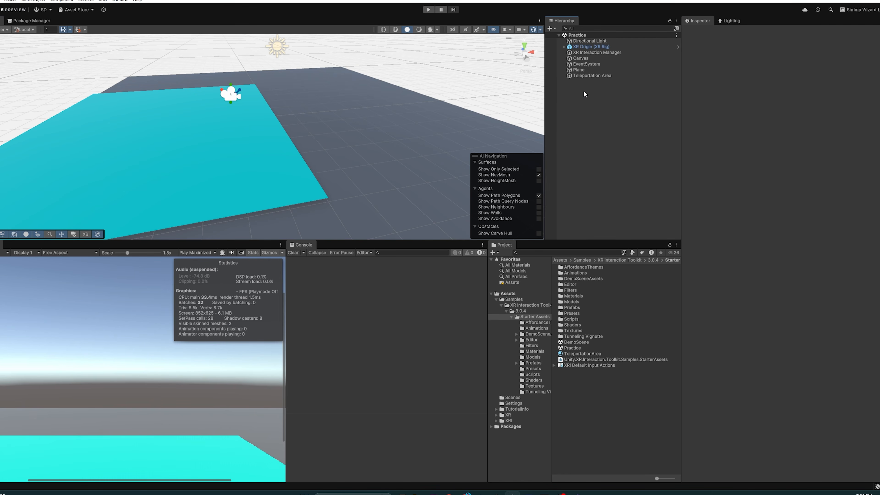
Add an XR Teleportation Anchor to the scene and move it beside the Teleportation Area, to about X 6.27.
right_click(584, 91)
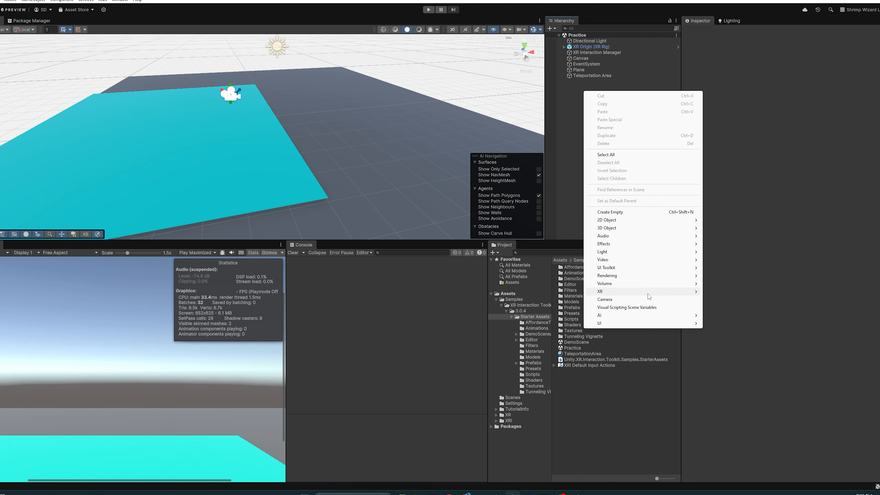
mouse_move(648, 292)
click(734, 355)
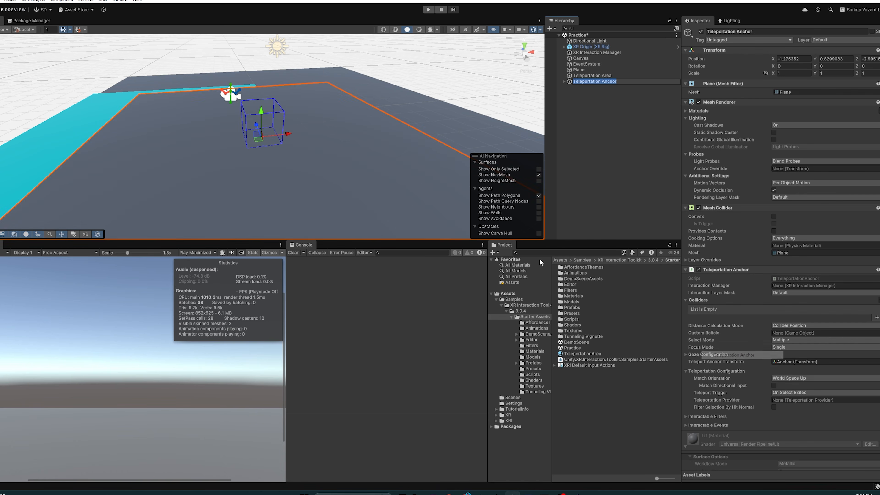
scroll(475, 89, up, 3)
drag(474, 88, 514, 86)
right_drag(500, 87, 378, 98)
drag(365, 101, 350, 86)
key(ctrl+z)
key(ctrl+z)
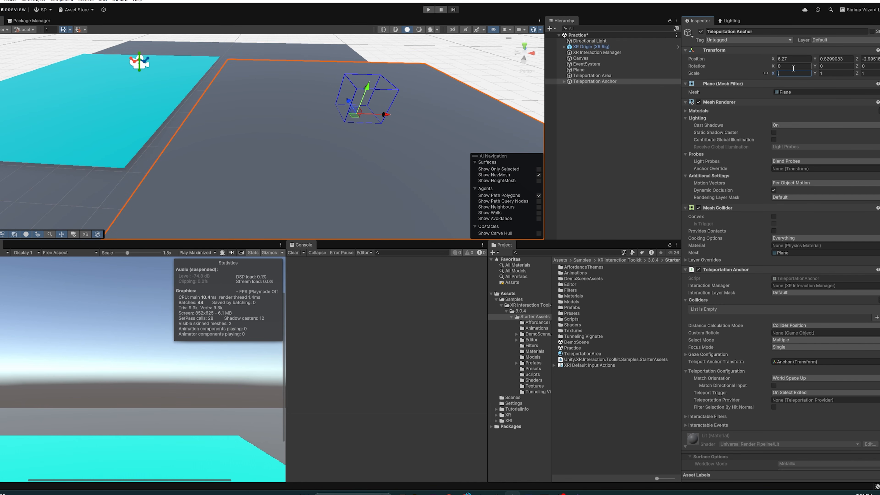
Scale the Teleportation Anchor uniformly to 0.1, shift it to about X 7.7, and give it the TeleportationArea material.
text(.1)
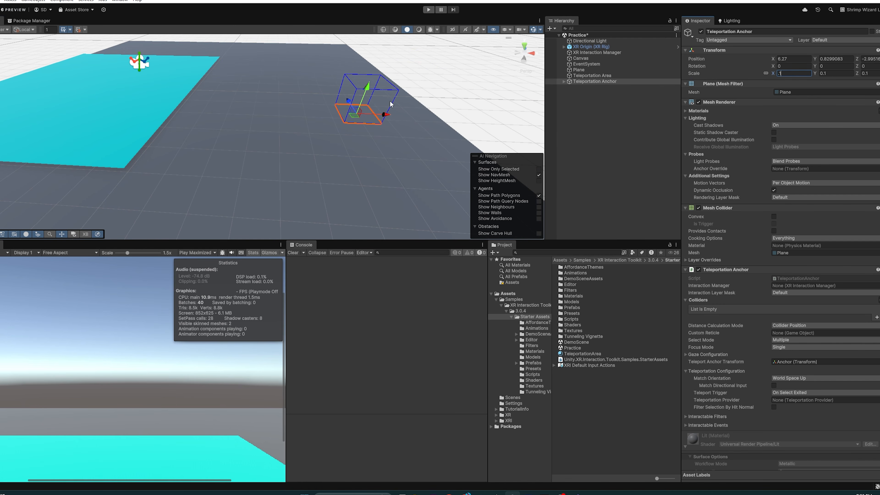
drag(387, 118, 438, 121)
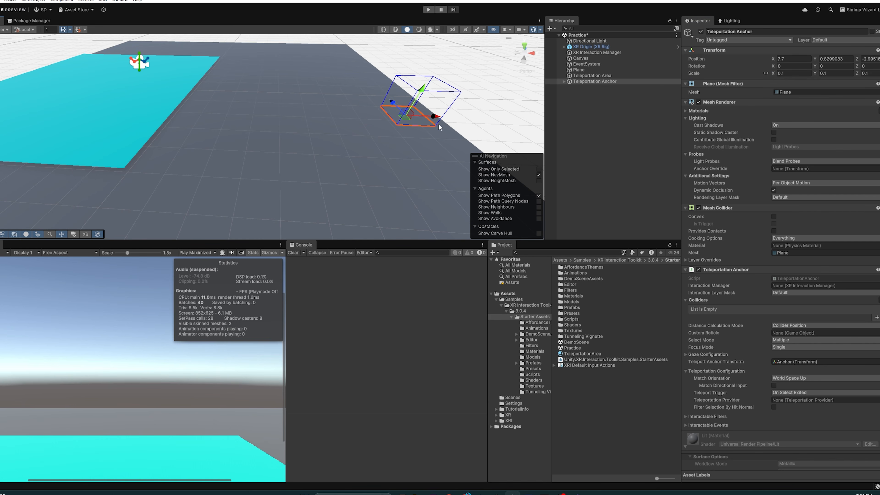
drag(589, 353, 417, 121)
Lower the Teleportation Anchor to just above the plane and move it to the plane's edge, about X 9.248, Y 0.031.
click(482, 119)
right_drag(482, 119, 603, 74)
key(w)
key(s)
click(586, 81)
key(Delete)
key(ctrl+z)
click(843, 59)
text(0)
drag(225, 138, 312, 149)
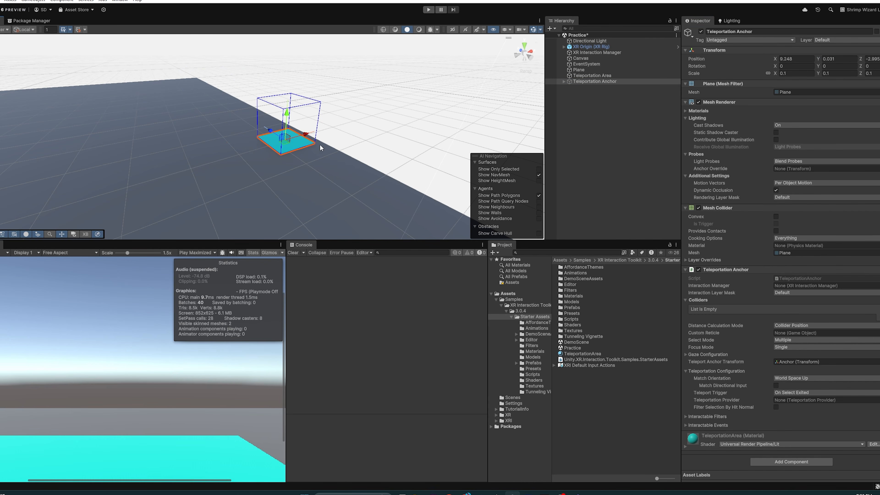
Expand the Teleportation Anchor and examine its child Anchor's transform and placement up close in the scene.
click(565, 82)
click(579, 86)
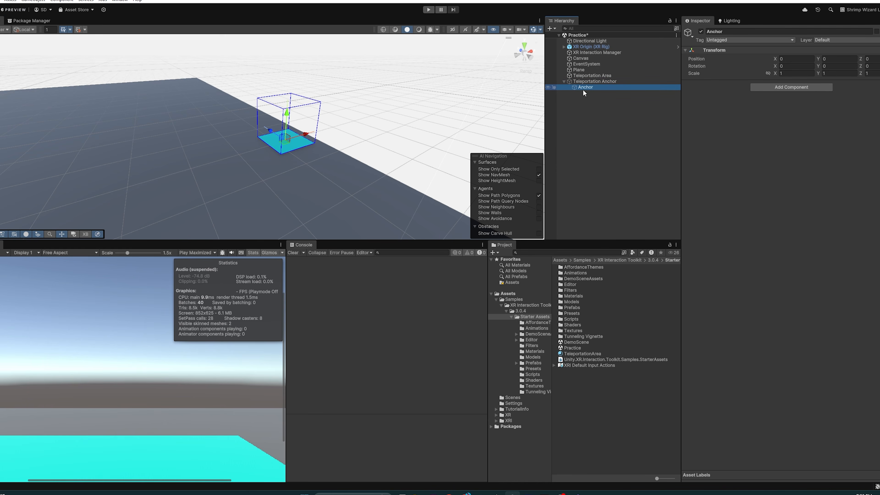
click(587, 82)
double_click(589, 87)
scroll(301, 84, up, 10)
right_drag(301, 84, 284, 119)
key(s)
key(w)
key(s)
key(w)
key(s)
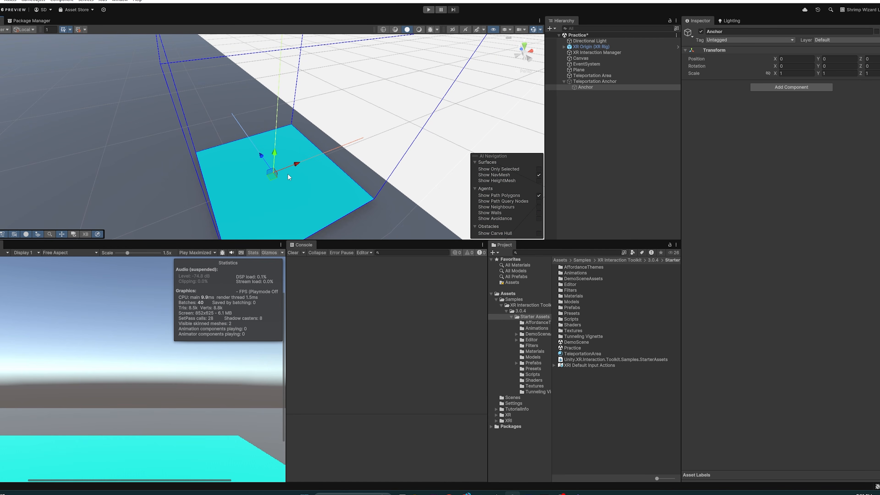
click(29, 32)
click(593, 81)
click(597, 87)
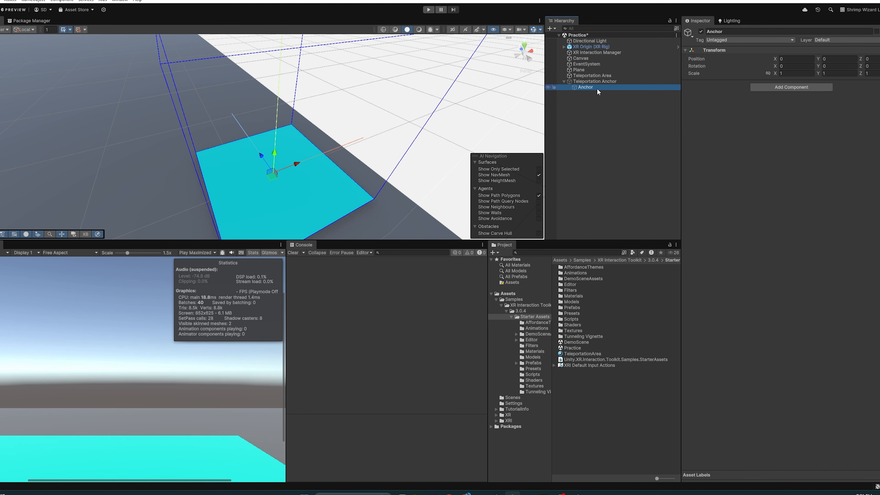
Set the Teleportation Anchor's Interaction Layer Mask to Teleport only and its Match Orientation to Target Up And Forward.
click(594, 82)
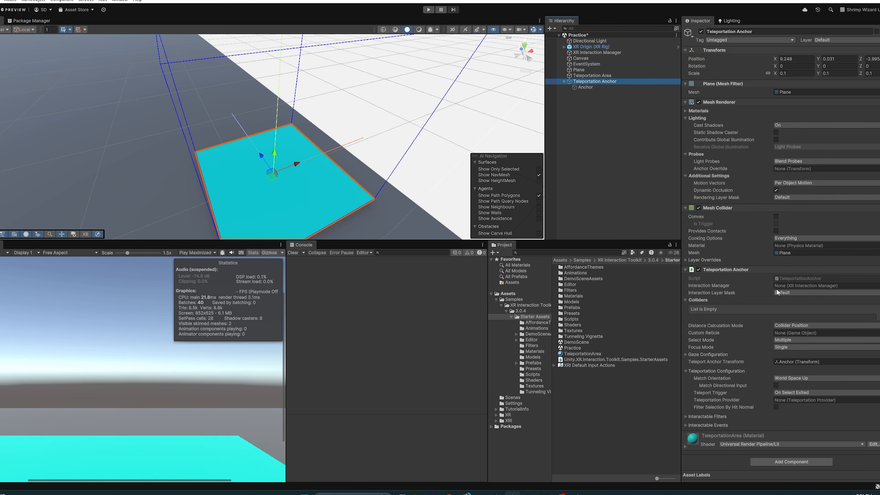
click(801, 293)
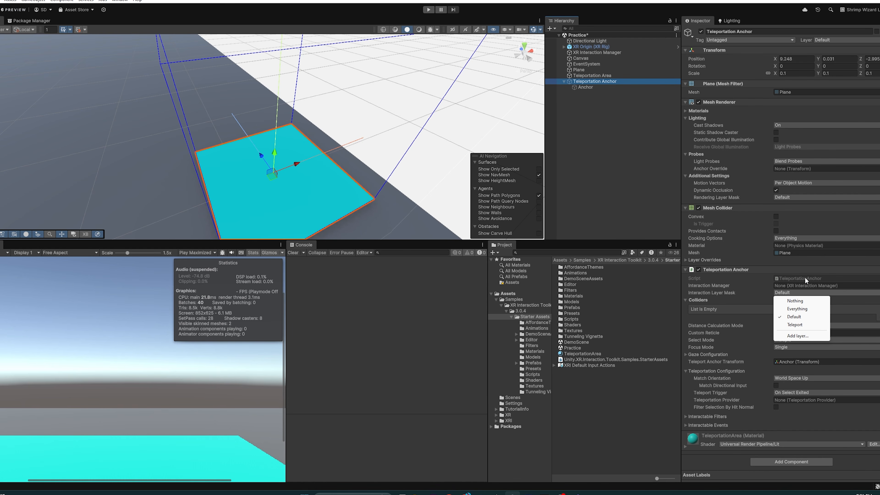
click(805, 326)
click(797, 292)
click(796, 317)
click(792, 293)
click(751, 301)
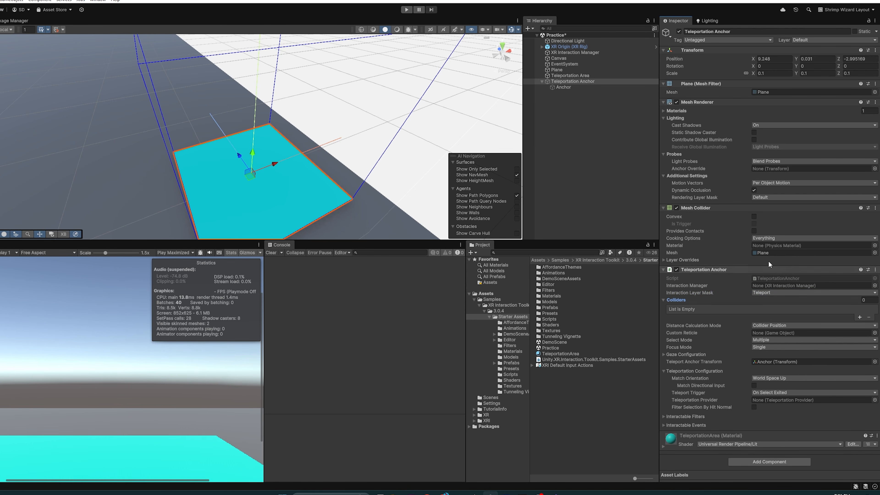
click(771, 378)
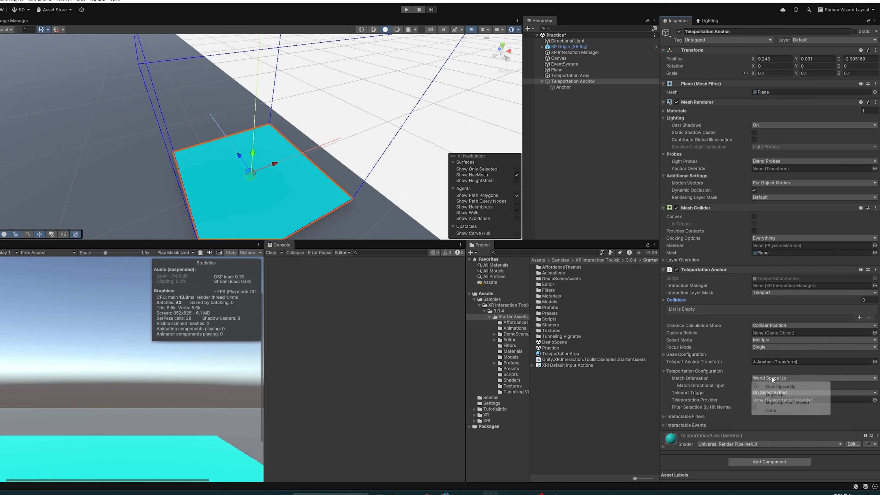
click(782, 403)
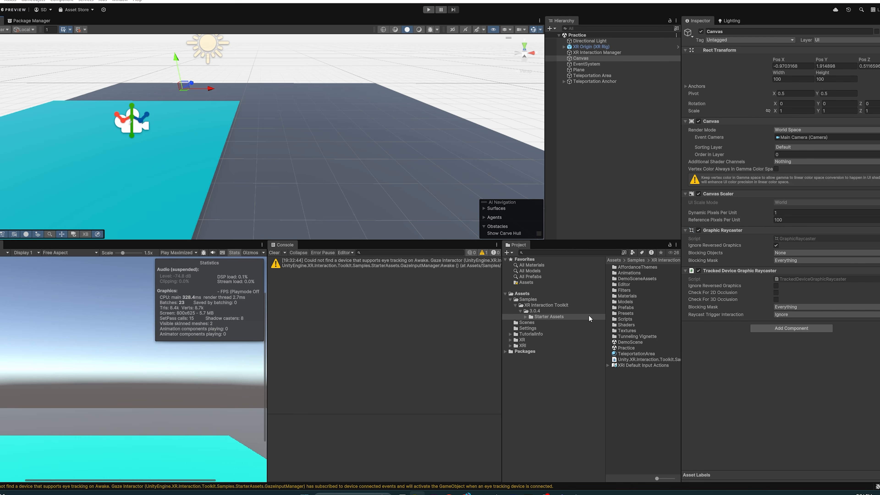
Enable Match Directional Input on the Teleportation Area and frame the area in the scene.
right_drag(383, 163, 320, 173)
click(239, 153)
right_drag(239, 153, 312, 154)
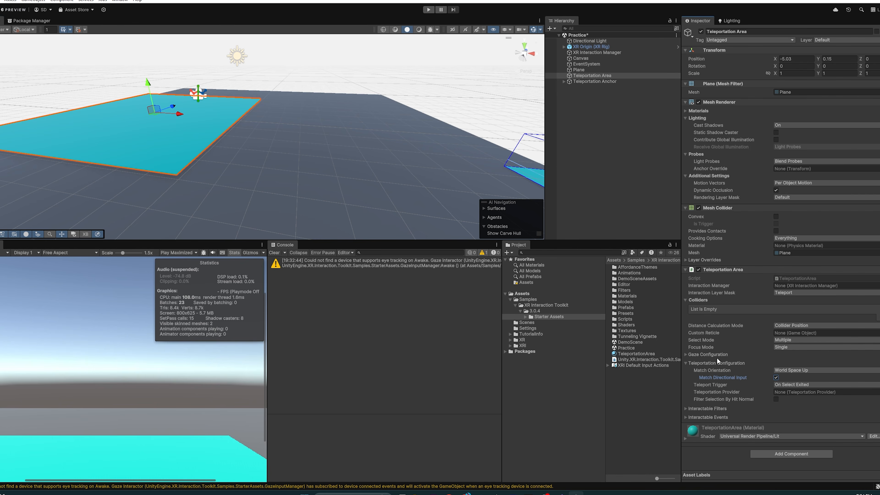
key(f)
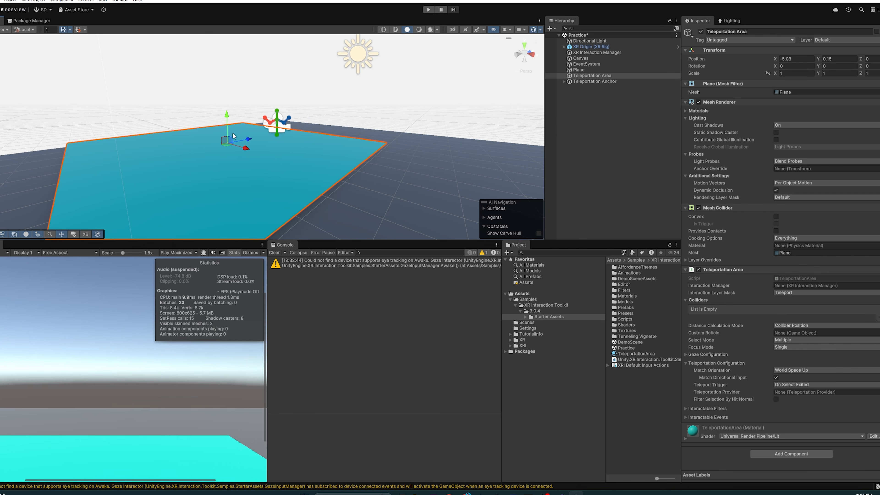
Frame the Teleportation Anchor and examine its teleportation configuration.
click(572, 81)
key(f)
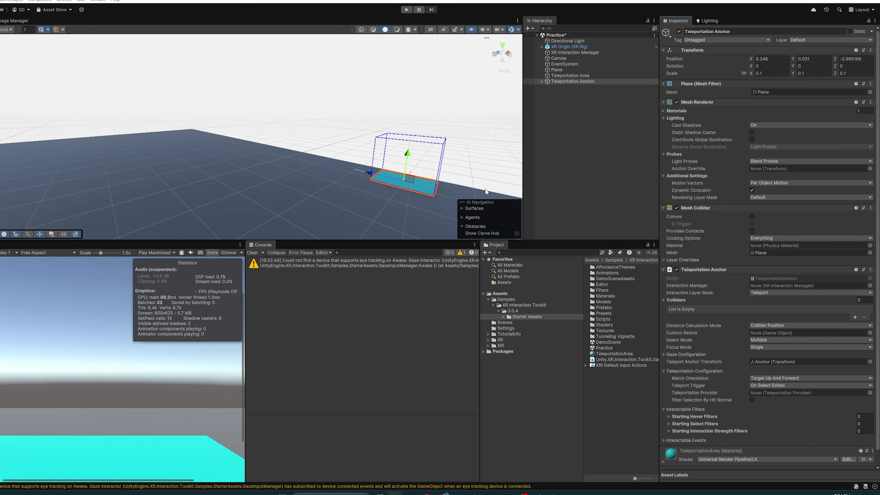
alt+drag(482, 188, 363, 202)
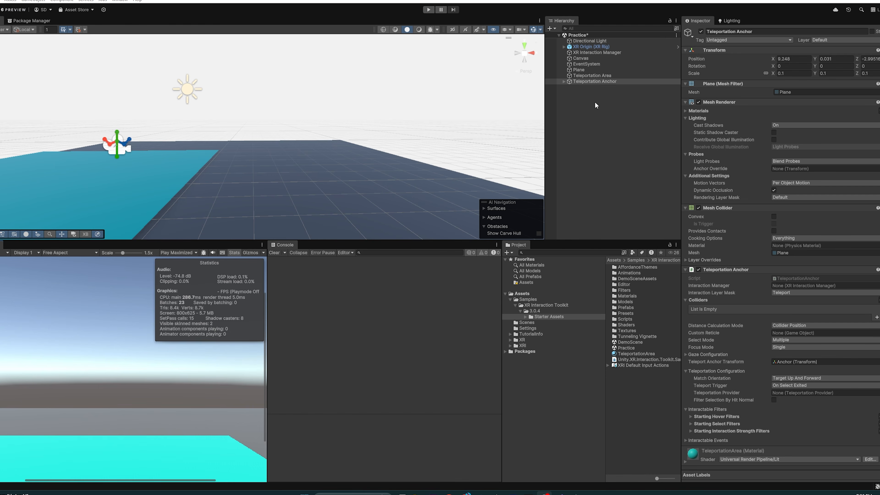
Expand the XR Origin's Camera Offset and Locomotion objects and compare the Left and Right Controllers' locomotion settings.
click(570, 47)
click(564, 47)
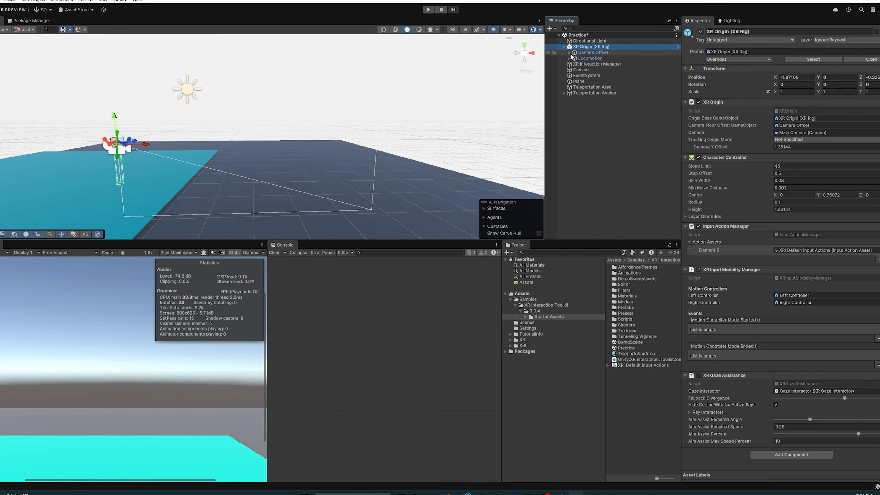
click(572, 58)
click(569, 52)
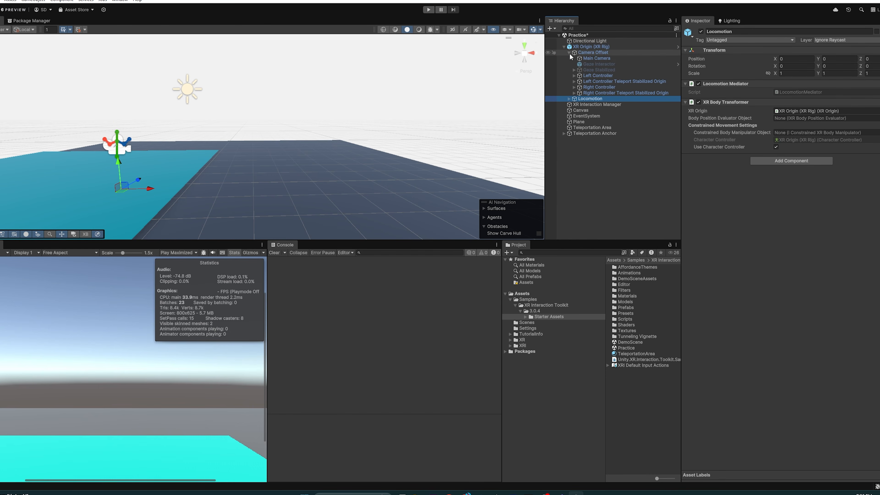
click(583, 77)
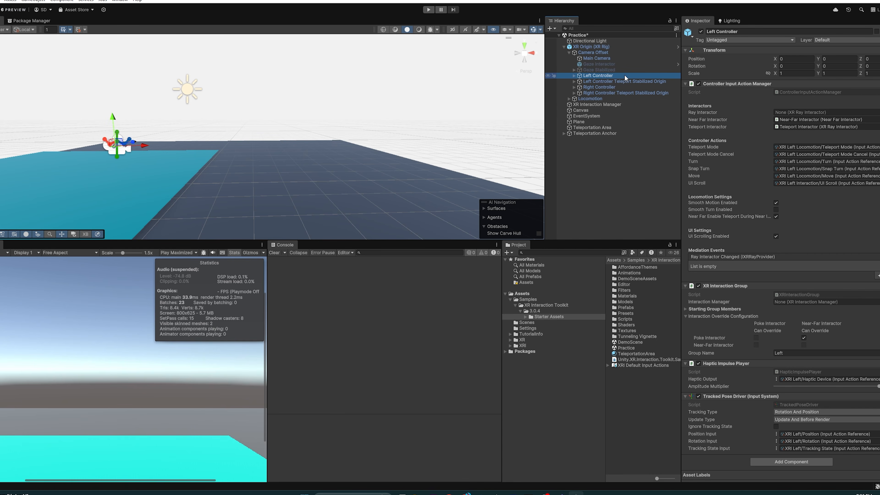
click(569, 98)
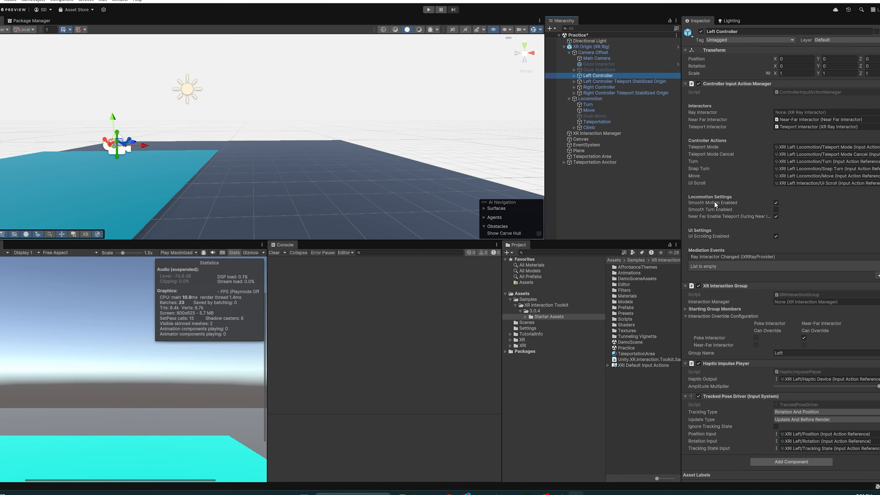
click(603, 87)
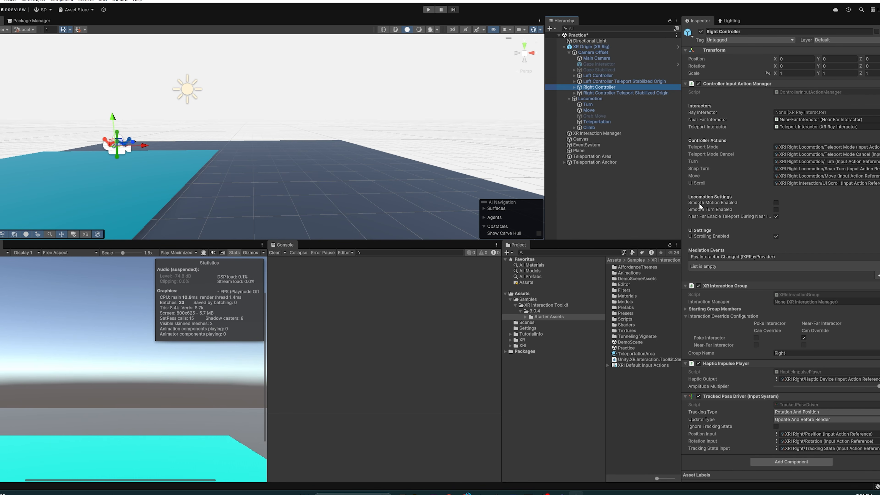
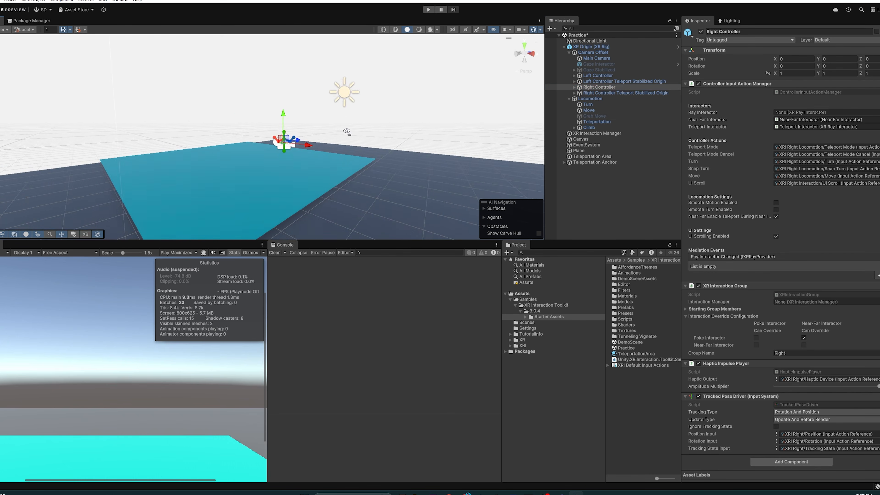
Save the Practice scene and open DemoScene from the Starter Assets folder.
right_drag(346, 131, 454, 150)
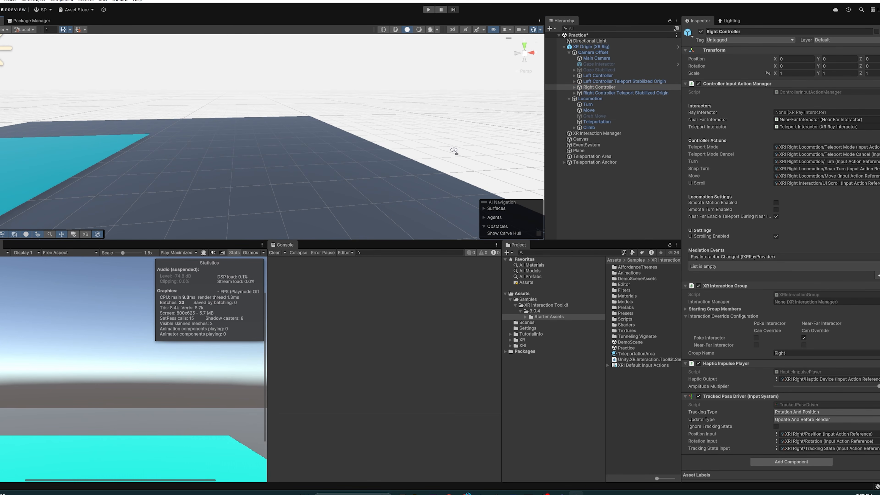
click(609, 189)
key(ctrl+s)
double_click(631, 342)
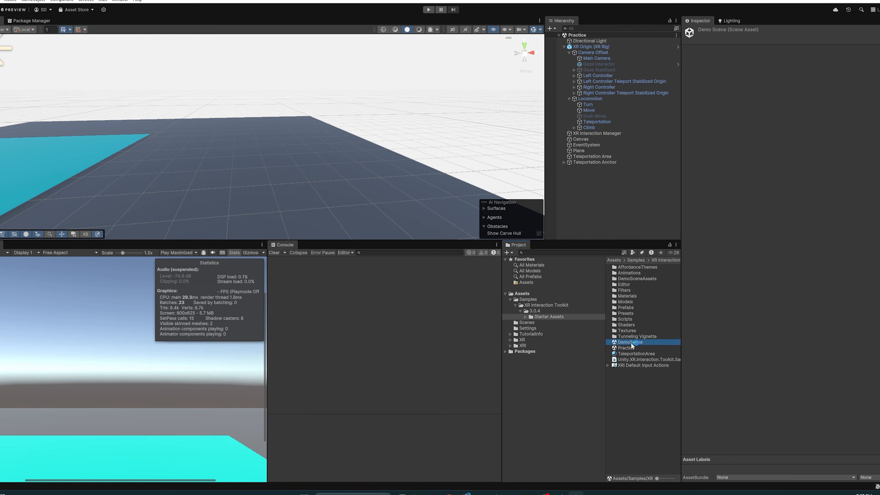
Look over DemoScene's interaction stations and teleport anchors, and inspect the XR Interaction Manager's component.
right_drag(300, 139, 187, 183)
right_drag(429, 103, 454, 158)
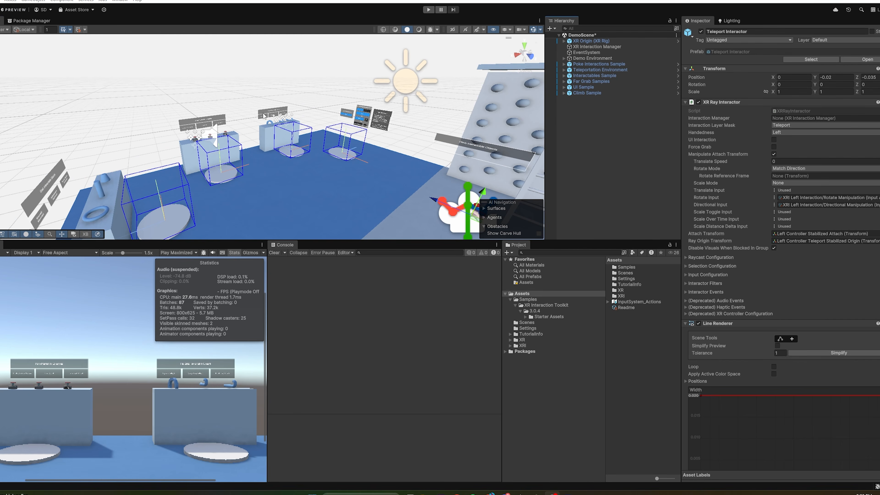
right_drag(396, 150, 366, 141)
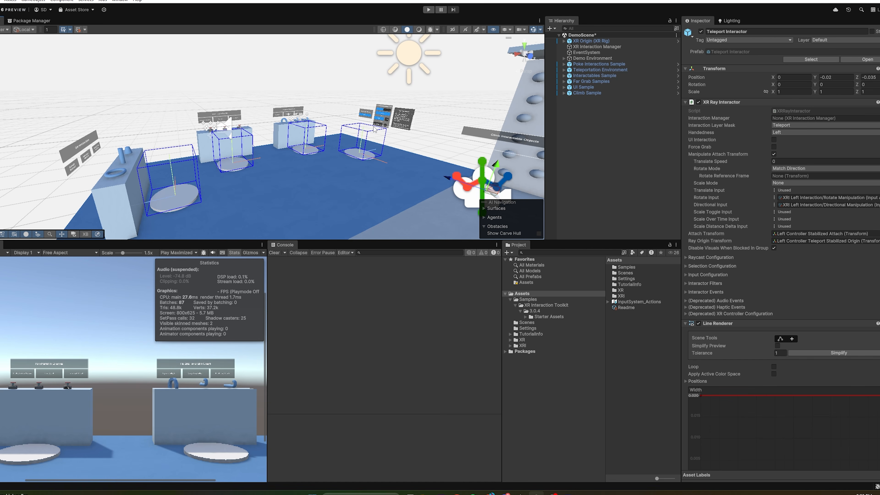
right_drag(357, 149, 183, 207)
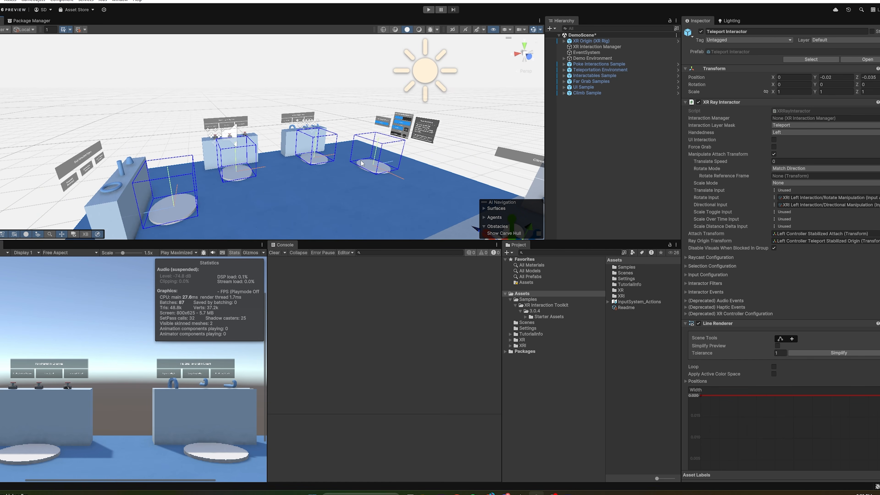
right_drag(255, 126, 312, 132)
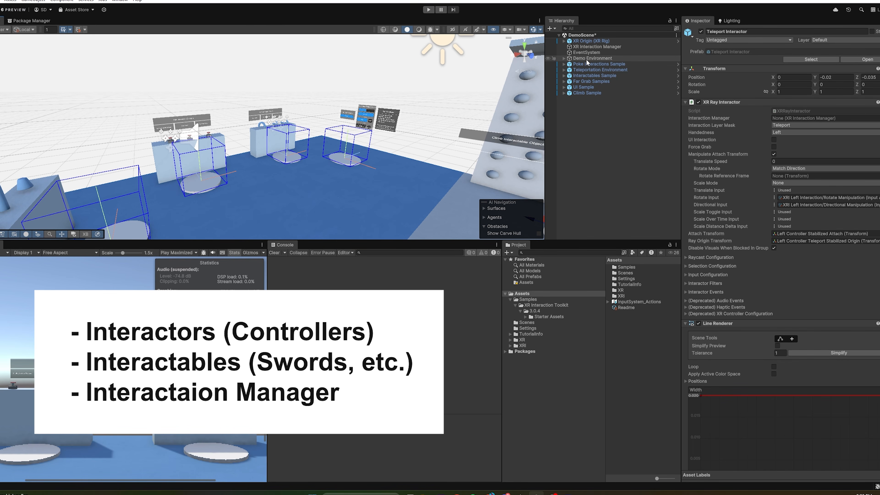
click(593, 47)
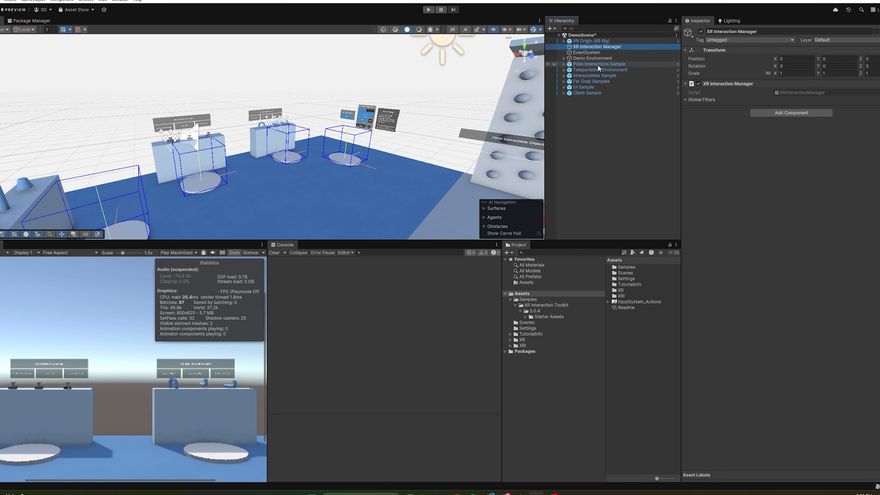
Inspect the EventSystem's components, and frame the XR Interaction Manager in the scene.
click(590, 53)
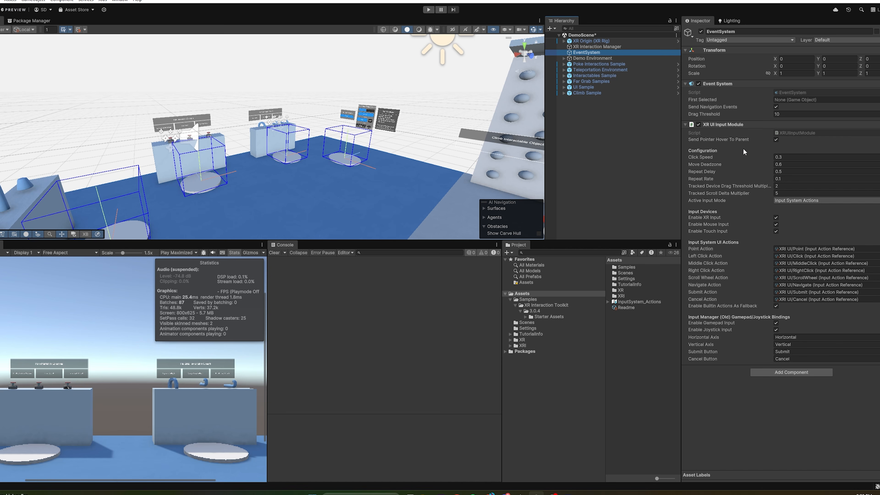
click(596, 46)
double_click(594, 47)
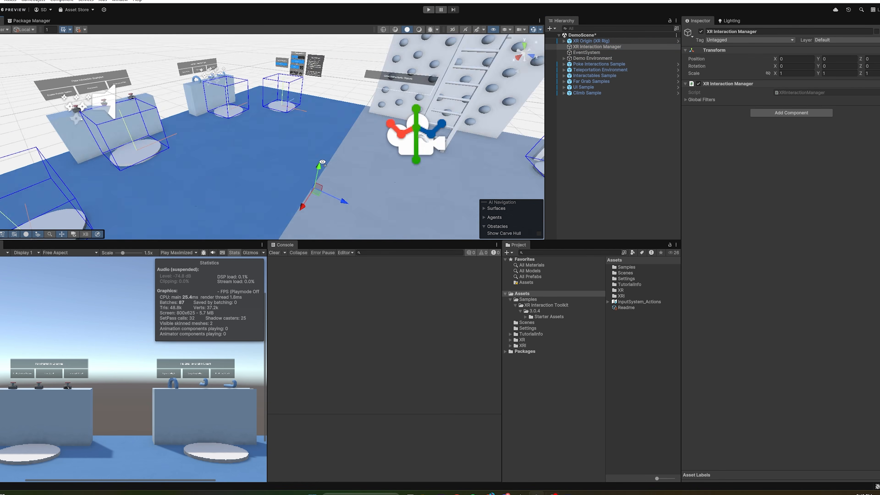
Expand the XR Origin and its Left and Right Controllers, and inspect the Left Controller's components.
click(564, 41)
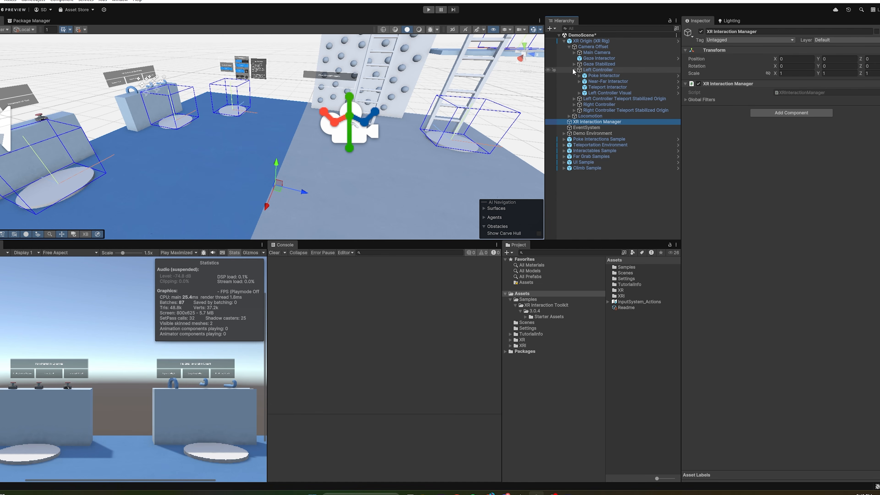
click(583, 71)
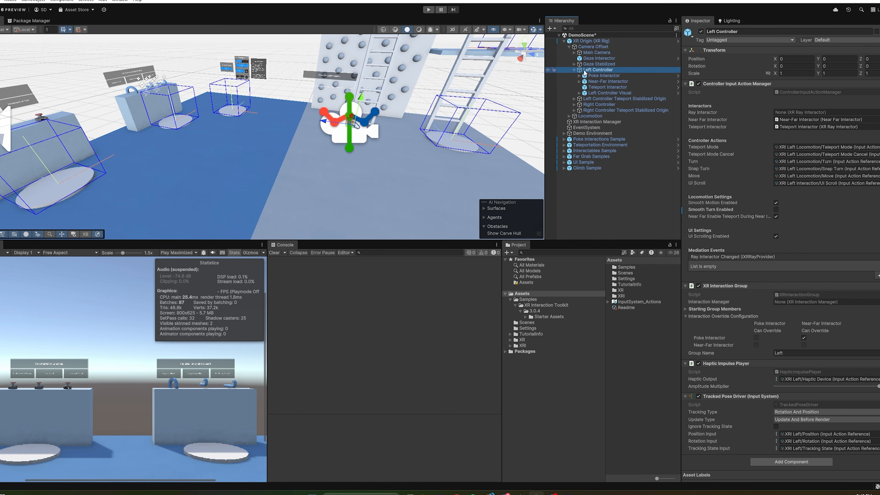
click(574, 105)
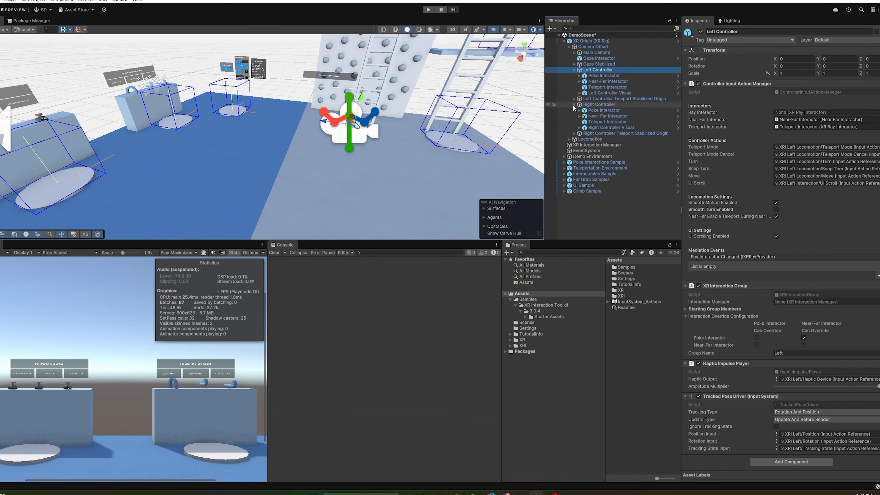
Compare the Left Controller's Poke, Near-Far and Teleport Interactors and its controller visual.
click(607, 76)
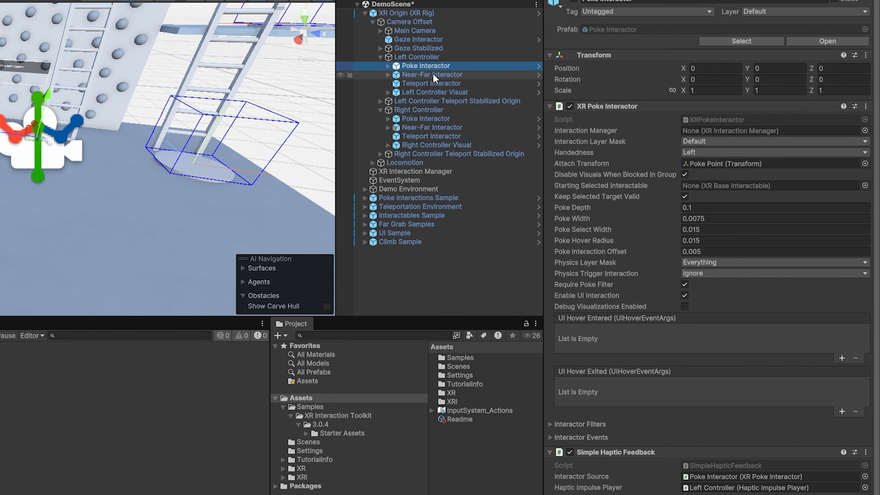
click(434, 76)
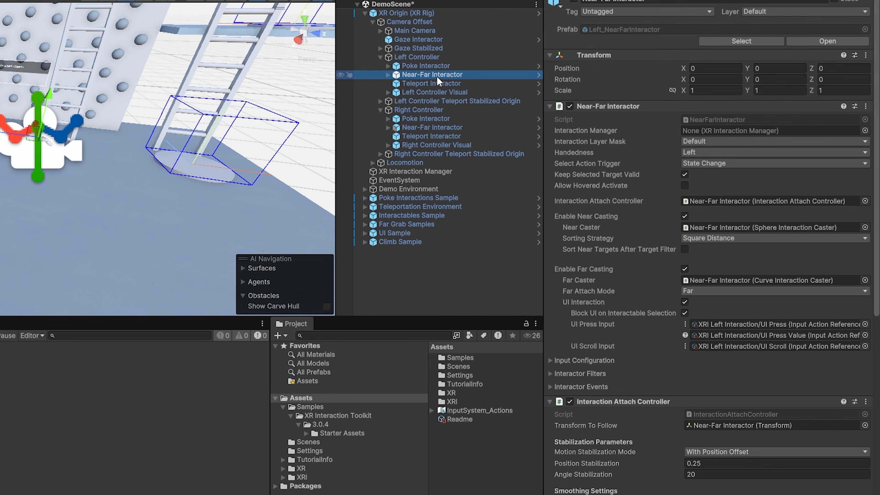
click(438, 84)
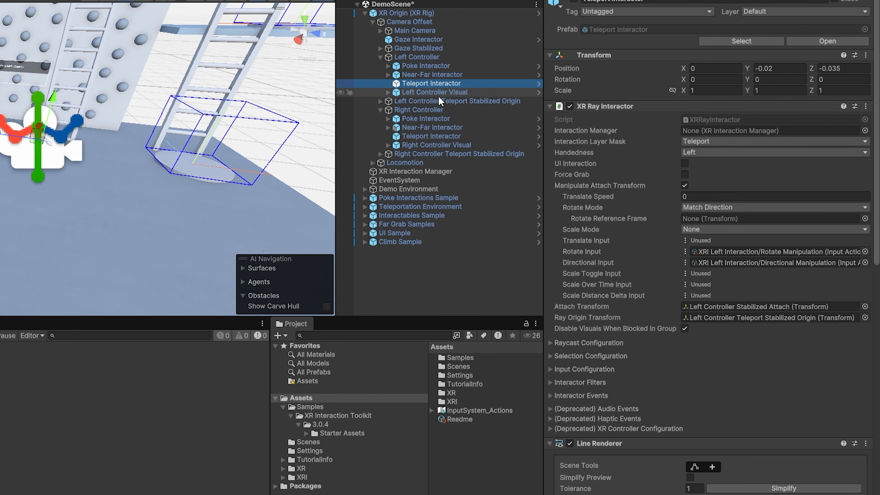
click(433, 92)
click(432, 67)
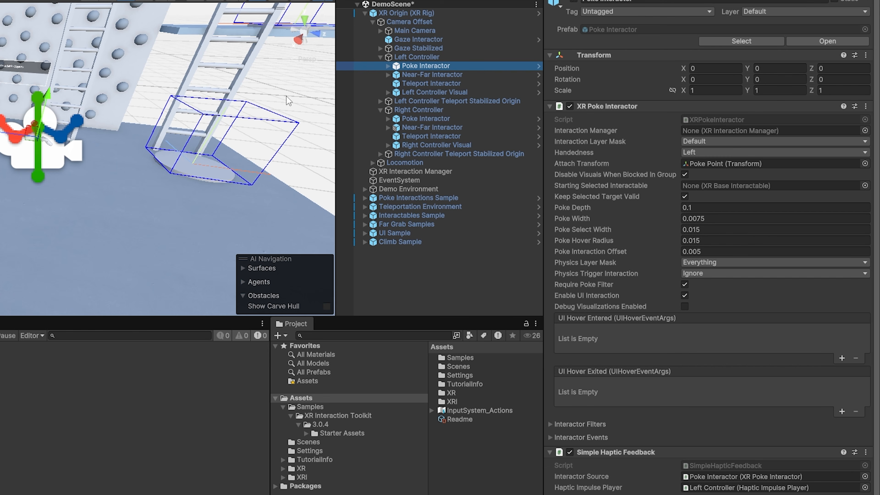
Look around DemoScene's interaction stations and examine the Left Controller's Near-Far Interactor.
right_drag(274, 143, 117, 132)
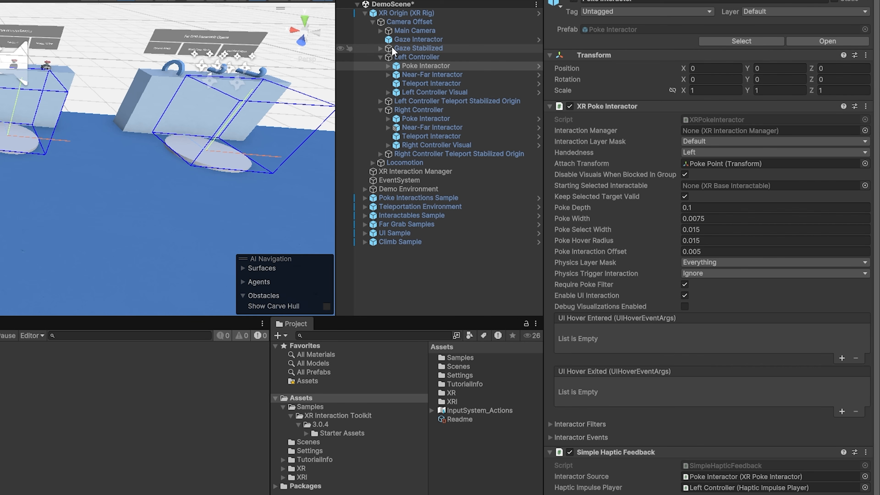
click(410, 73)
mouse_move(166, 70)
right_down()
mouse_move(235, 59)
mouse_move(254, 68)
mouse_move(193, 58)
mouse_move(179, 69)
right_up()
click(395, 75)
click(388, 75)
click(388, 75)
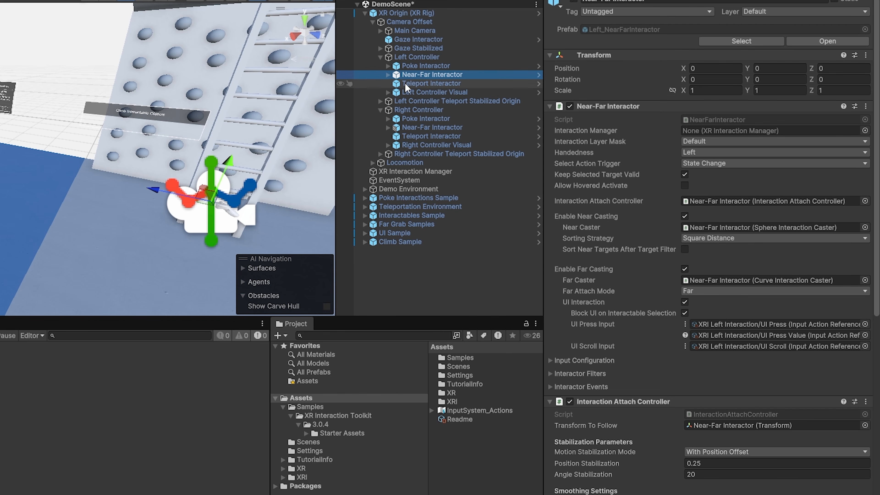
right_drag(229, 121, 201, 118)
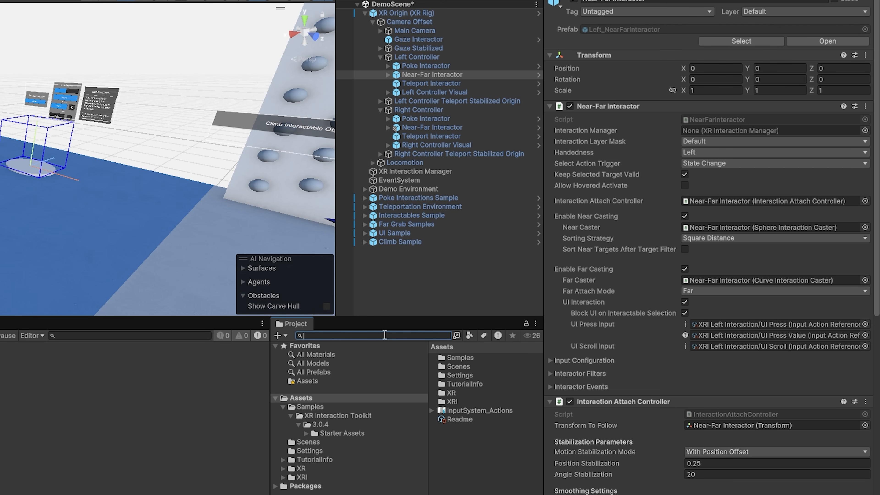
Search the project for "direct in", inspect the Direct Interactor prefab, and look over the grab stations in the scene.
text(direct in)
click(477, 357)
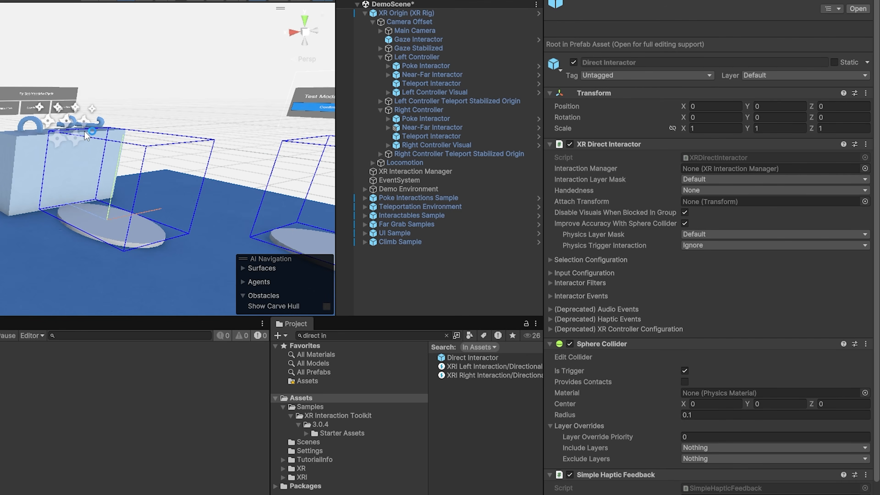
right_drag(166, 277, 333, 283)
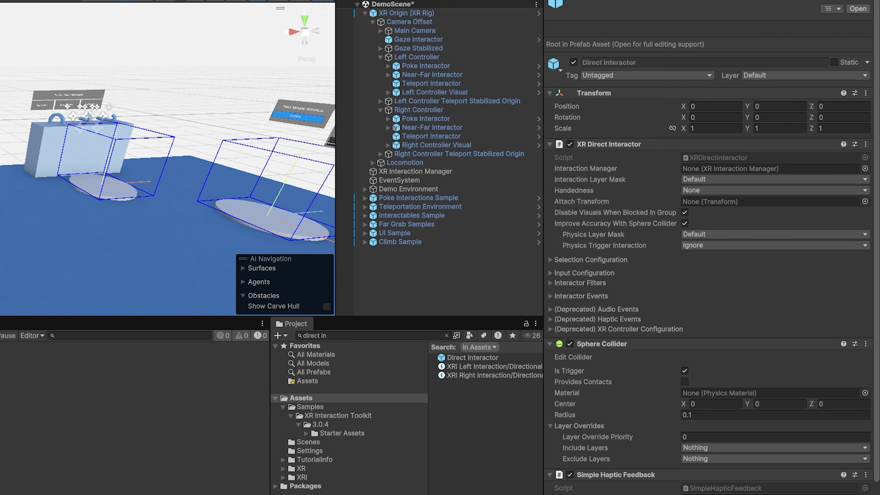
right_drag(92, 170, 212, 163)
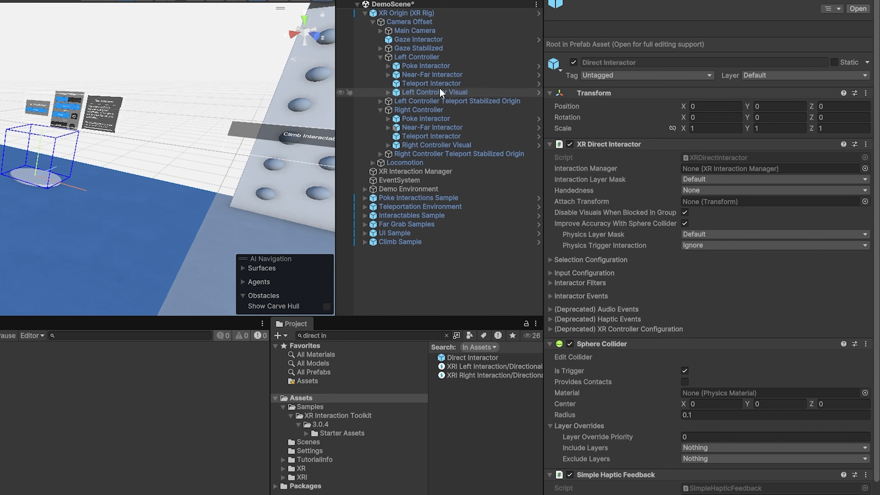
Open the interaction layer settings through the left Near-Far Interactor's Interaction Layer Mask and expand the Interaction Layers list.
click(439, 75)
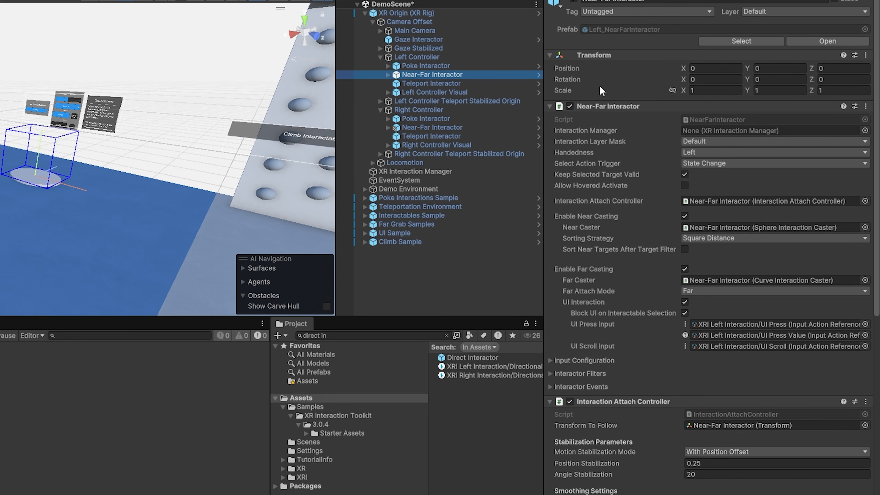
click(695, 143)
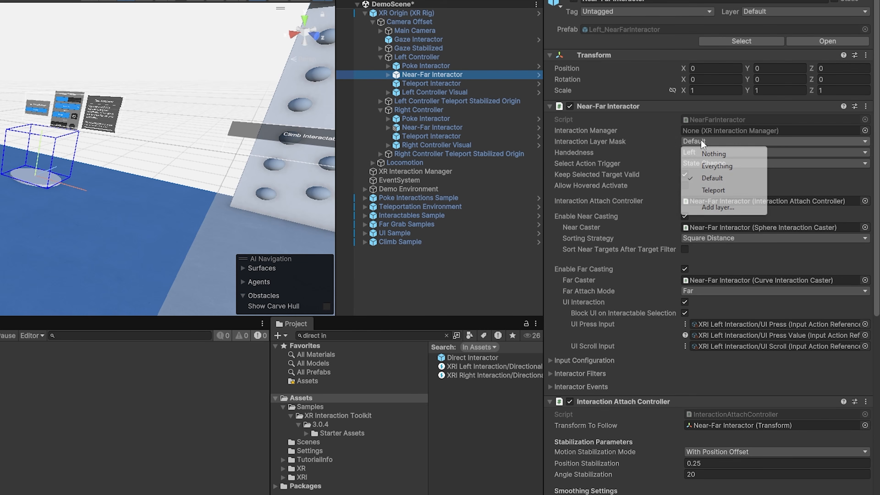
click(718, 208)
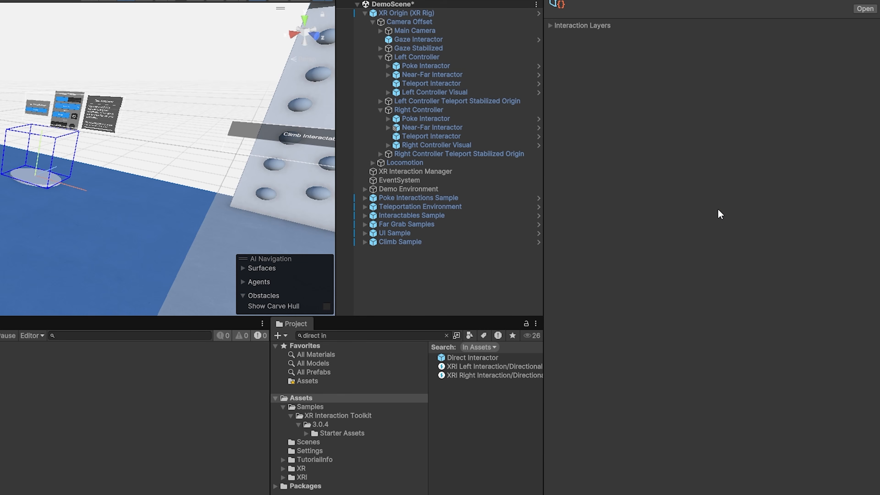
click(572, 25)
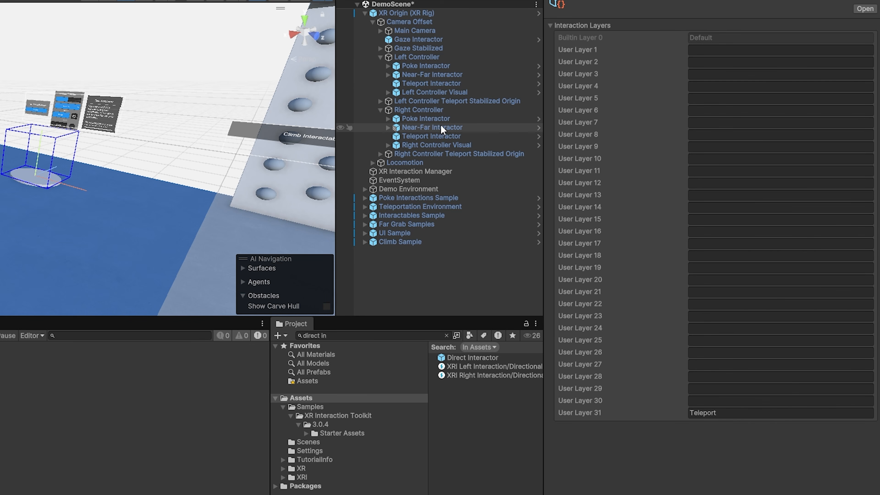
Switch Enable Near Casting and Enable Far Casting off and back on for the left Near-Far Interactor.
click(438, 74)
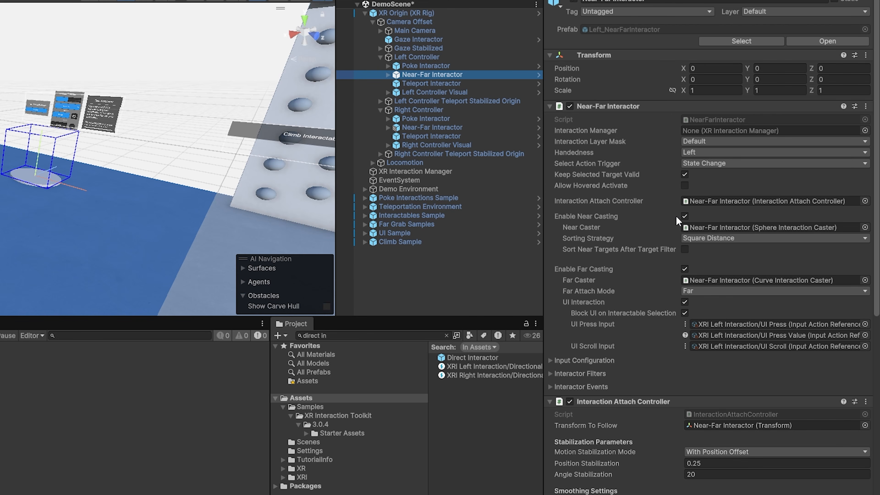
click(685, 216)
click(685, 217)
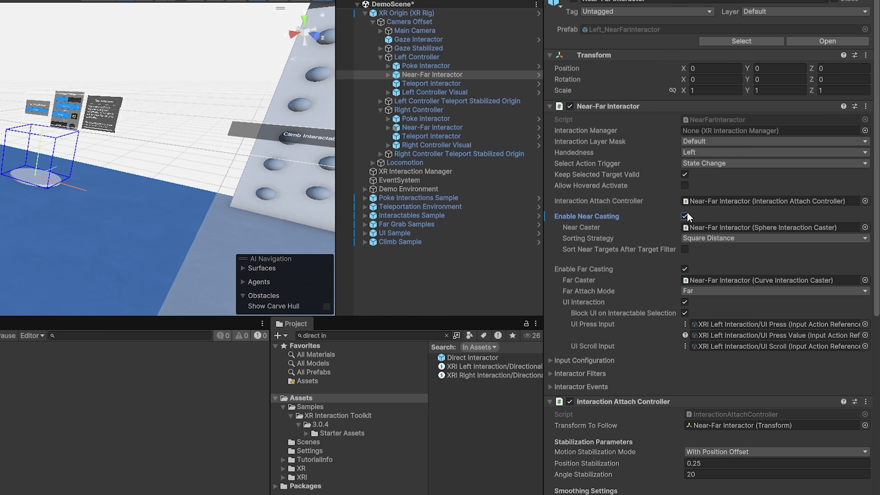
click(688, 269)
click(688, 269)
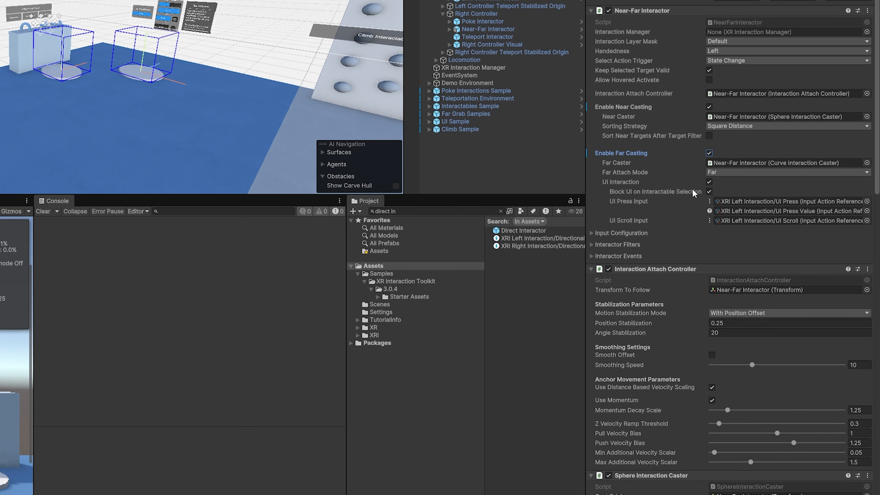
Compare the Near-Far Interactor's Interaction Attach Controller, Sphere and Curve Interaction Casters with the Direct Interactor prefab's components.
scroll(712, 208, down, 10)
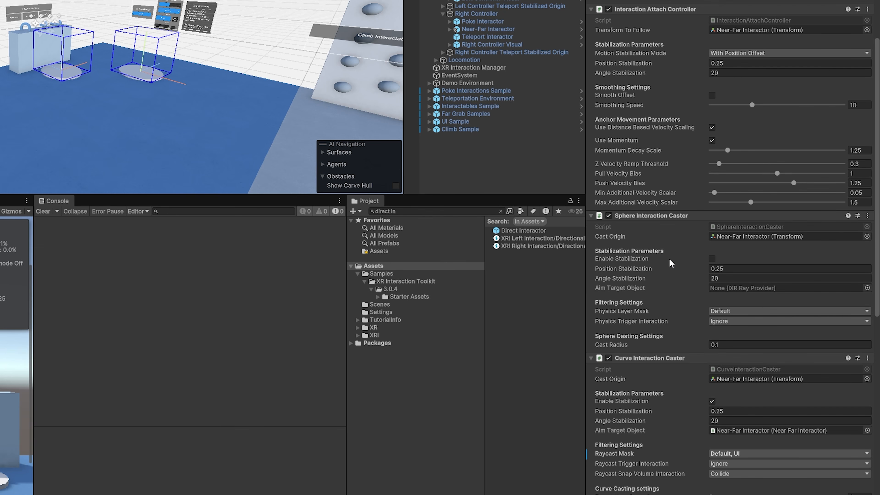
scroll(672, 264, down, 6)
scroll(662, 283, up, 1)
click(524, 233)
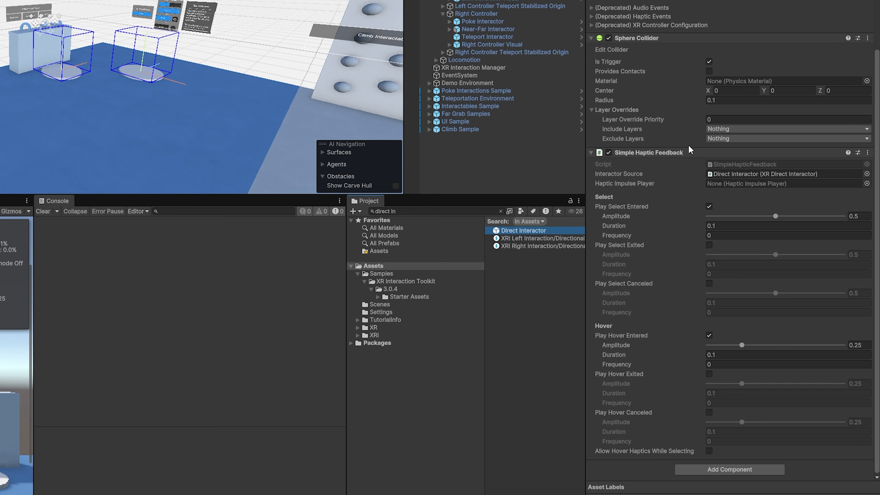
scroll(691, 150, up, 8)
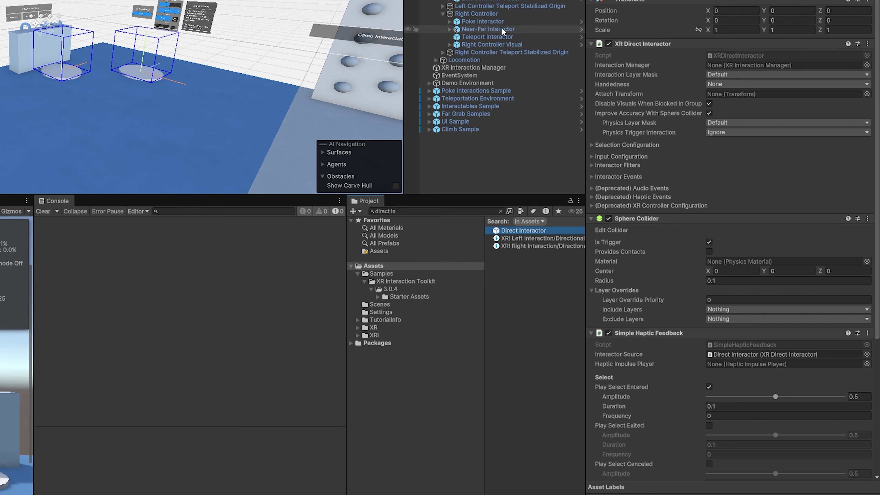
Restrict the Curve Interaction Caster's Raycast Mask on the left controller's Near-Far Interactor to the UI layer by excluding Default.
click(488, 0)
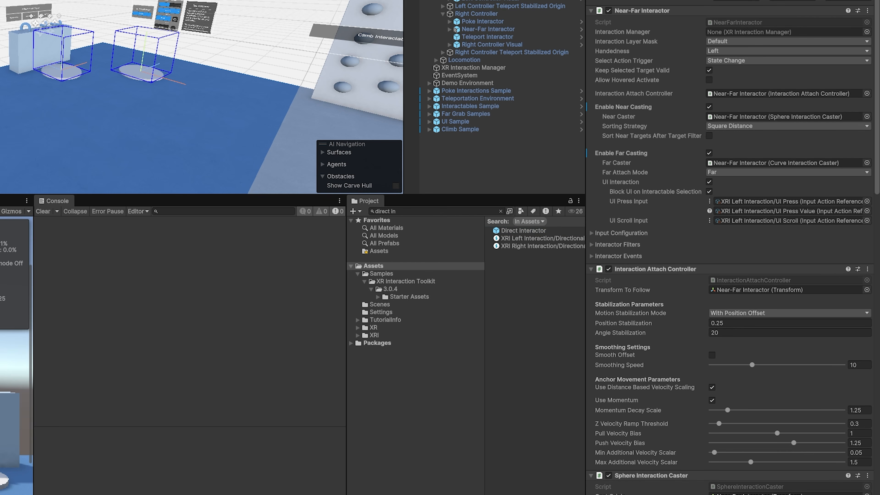
scroll(744, 218, down, 15)
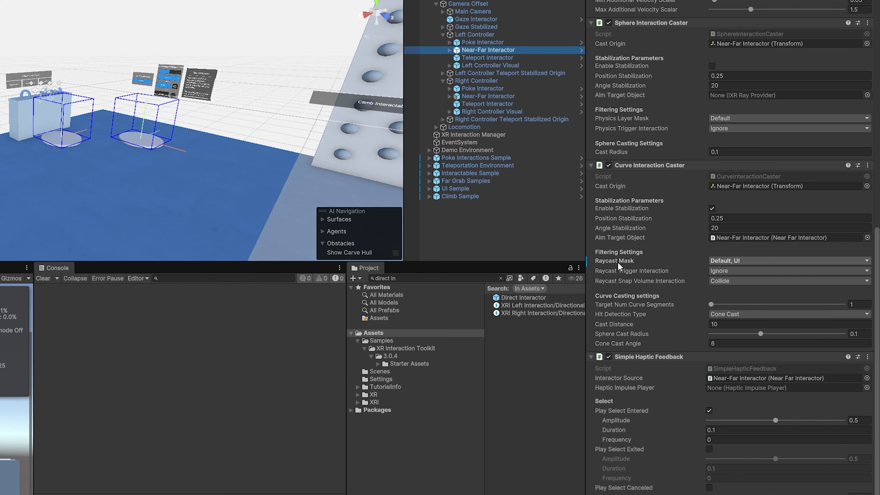
click(732, 262)
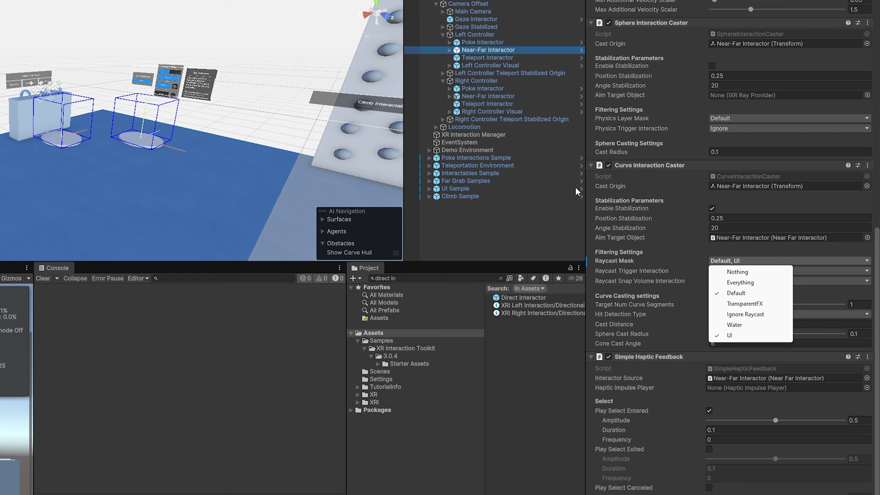
click(737, 293)
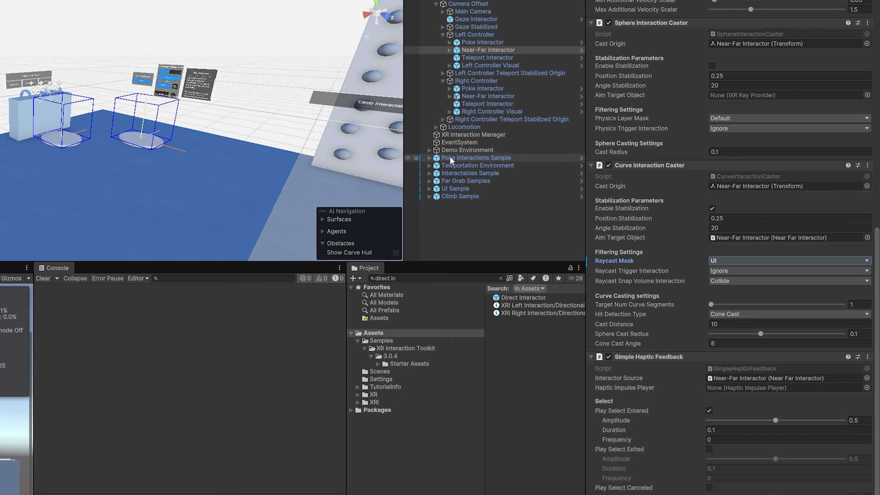
Apply the UI layer to the UI Sample object and all of its children.
click(444, 189)
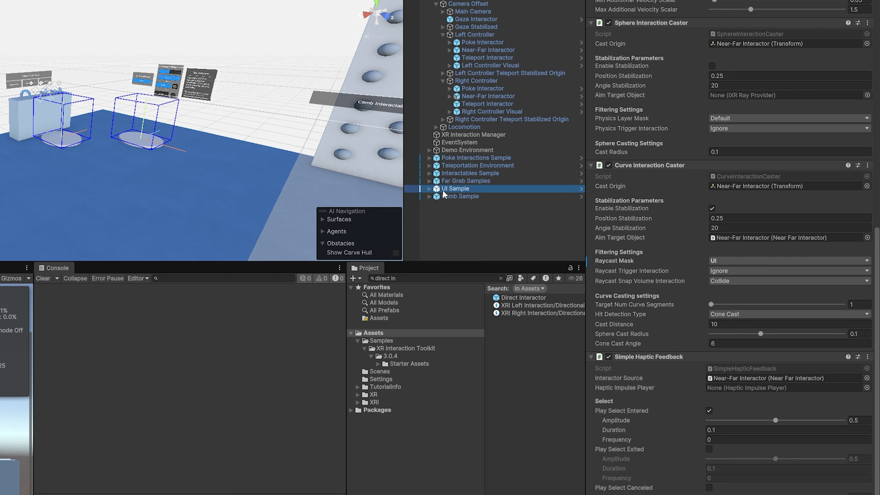
click(429, 189)
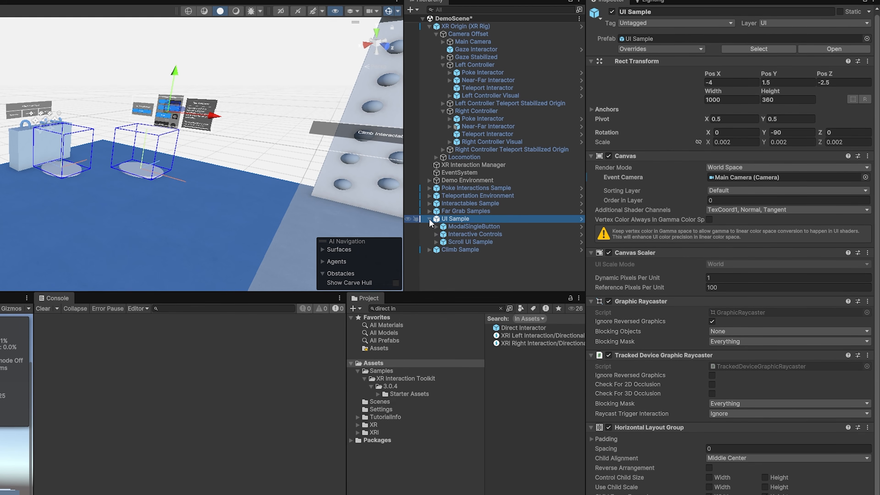
click(791, 23)
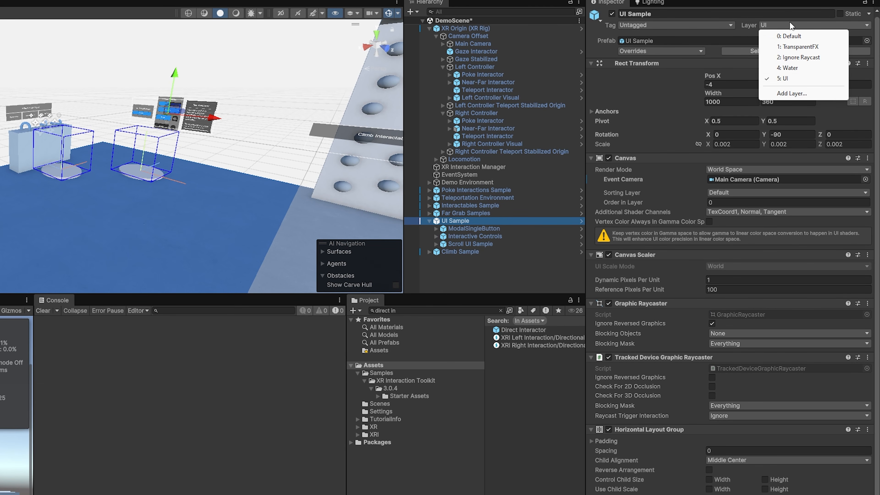
click(781, 79)
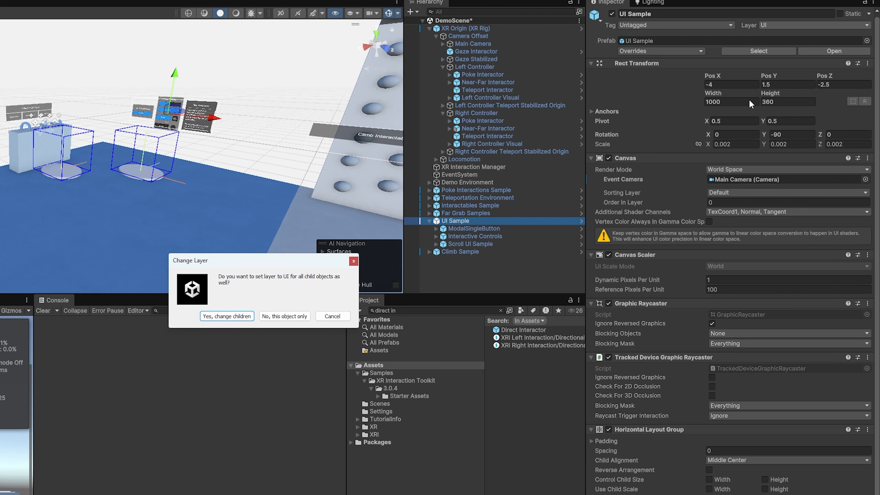
click(224, 319)
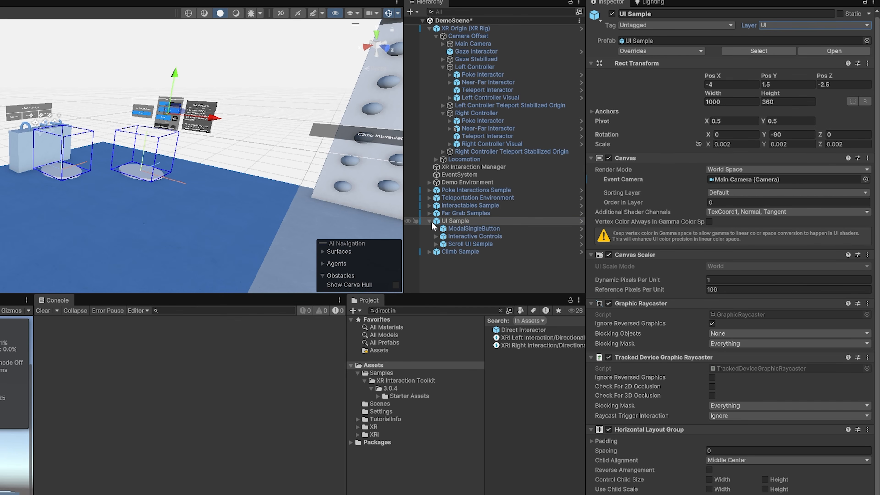
click(430, 221)
Review the left Near-Far Interactor's caster settings and its LineVisual child's Line Renderer.
click(488, 82)
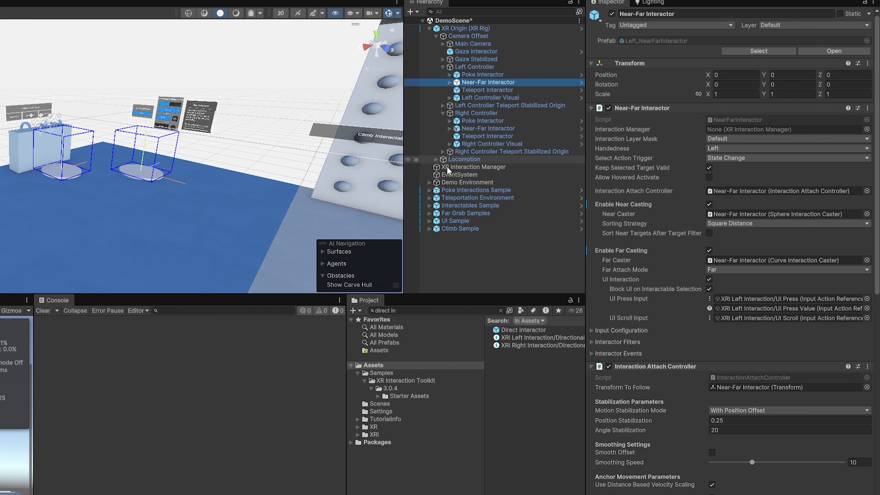
scroll(721, 374, down, 15)
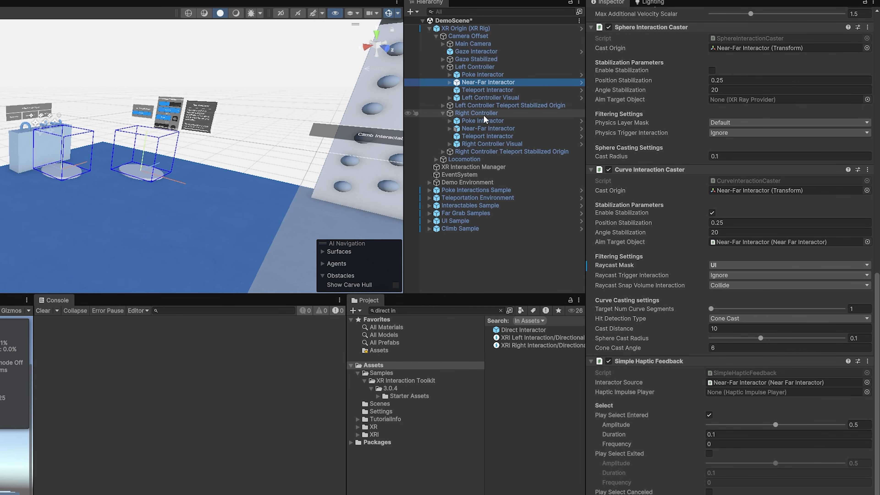
click(449, 83)
click(482, 90)
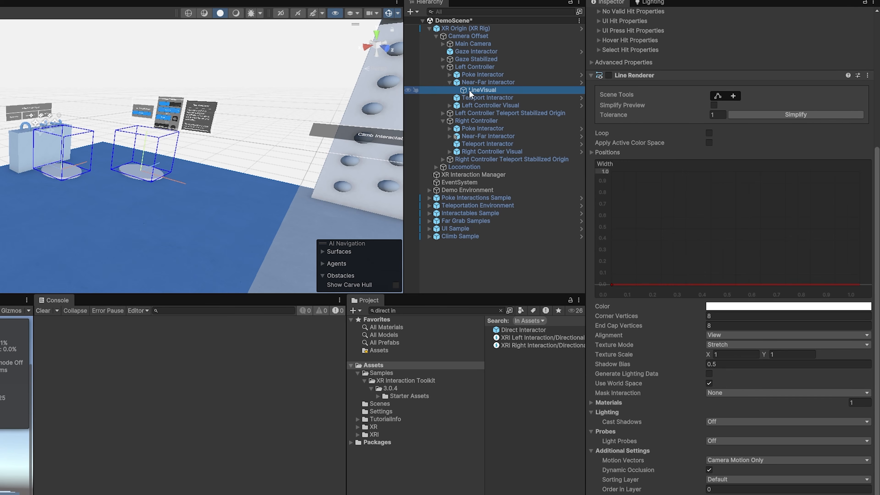
scroll(708, 279, down, 5)
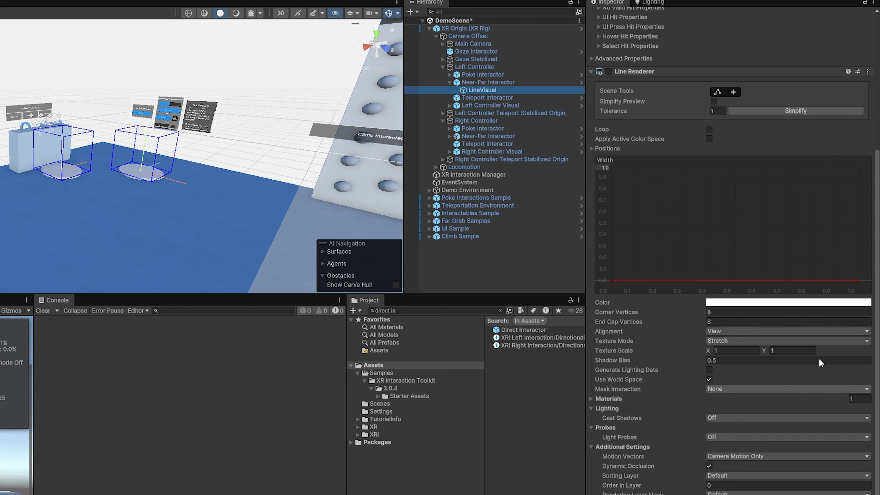
scroll(729, 482, up, 7)
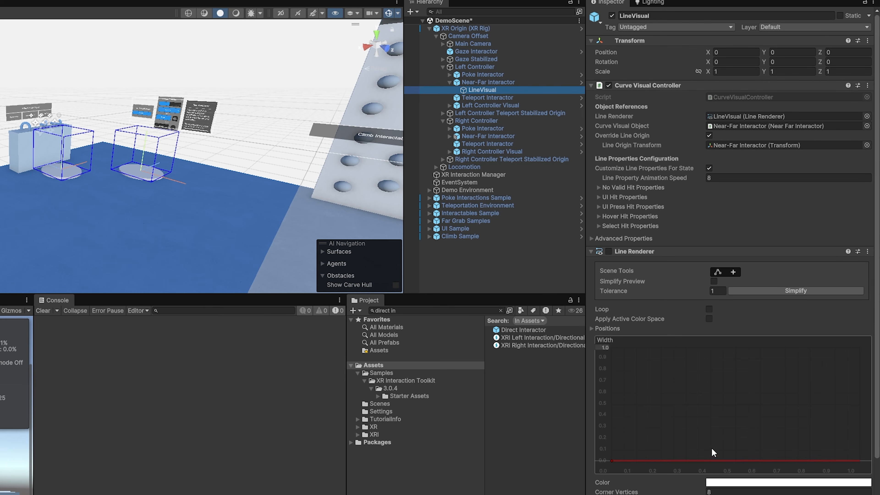
Examine the LineVisual's No Valid Hit, UI Hit and UI Press Hit properties, including the UI press gradient.
click(599, 187)
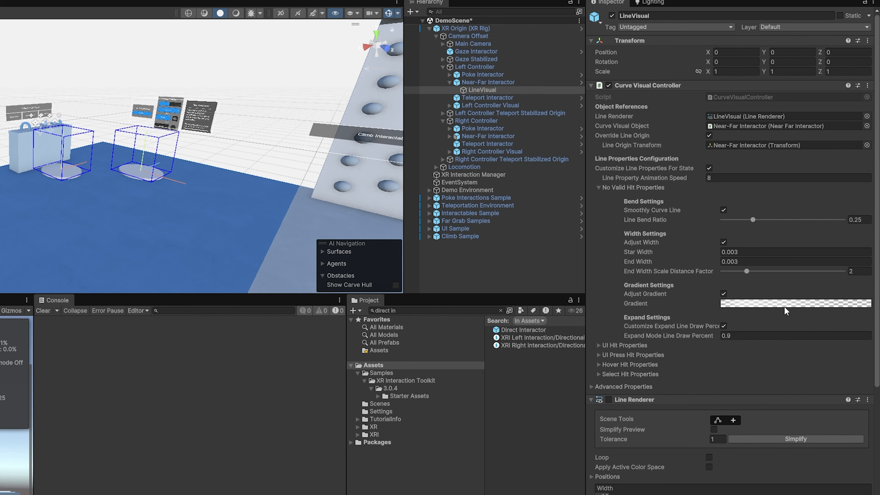
click(640, 345)
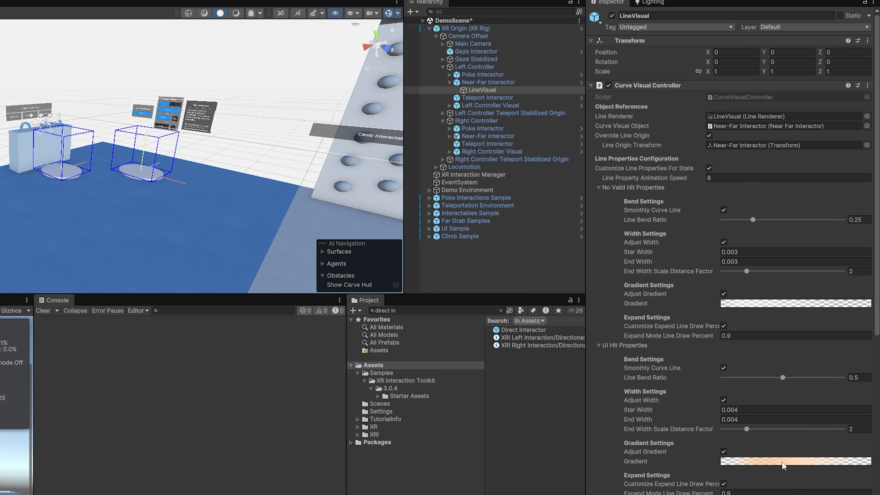
scroll(784, 347, down, 8)
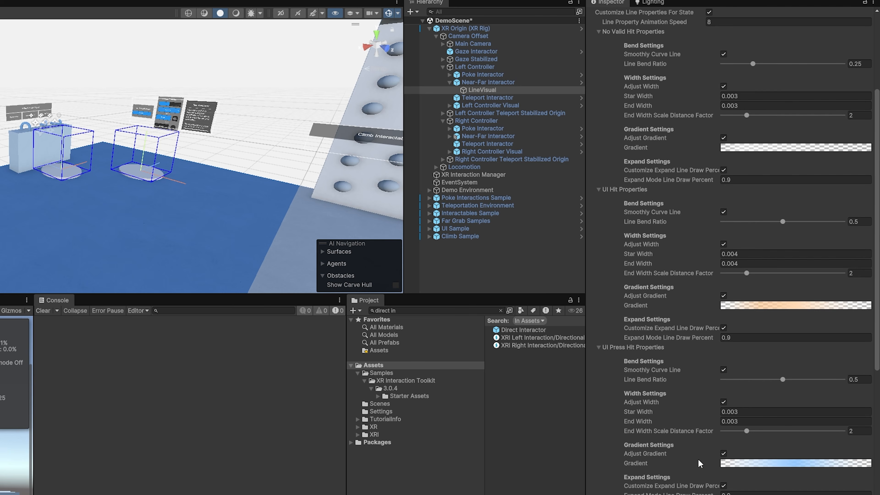
click(784, 334)
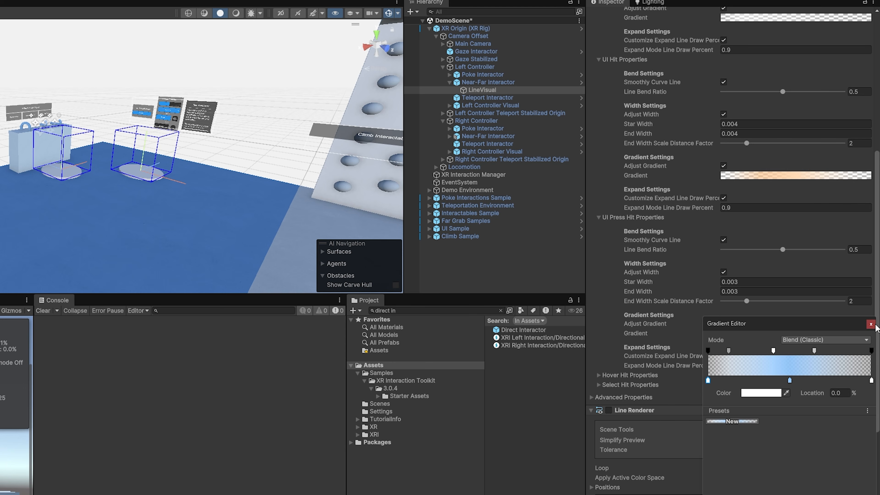
click(871, 324)
scroll(776, 481, up, 5)
scroll(775, 480, up, 3)
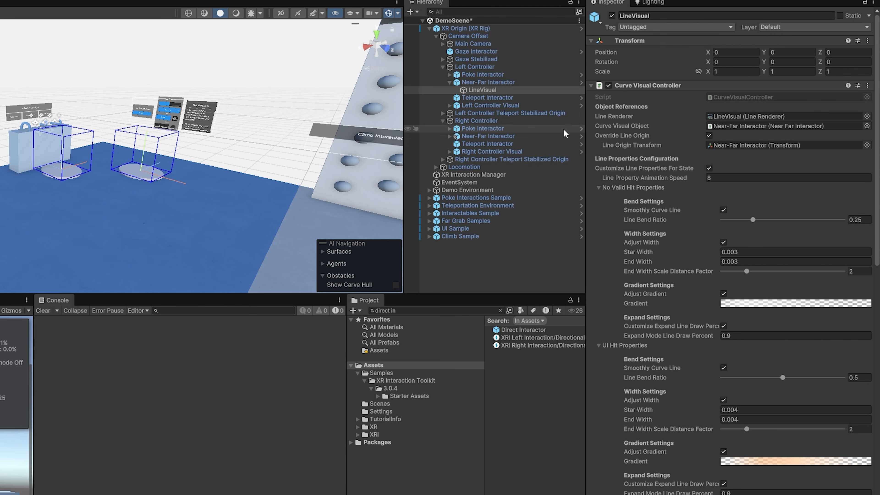
Recheck the left Near-Far Interactor's Curve Interaction Caster and haptic settings, and return to its LineVisual.
click(488, 82)
scroll(798, 414, down, 10)
scroll(797, 411, down, 10)
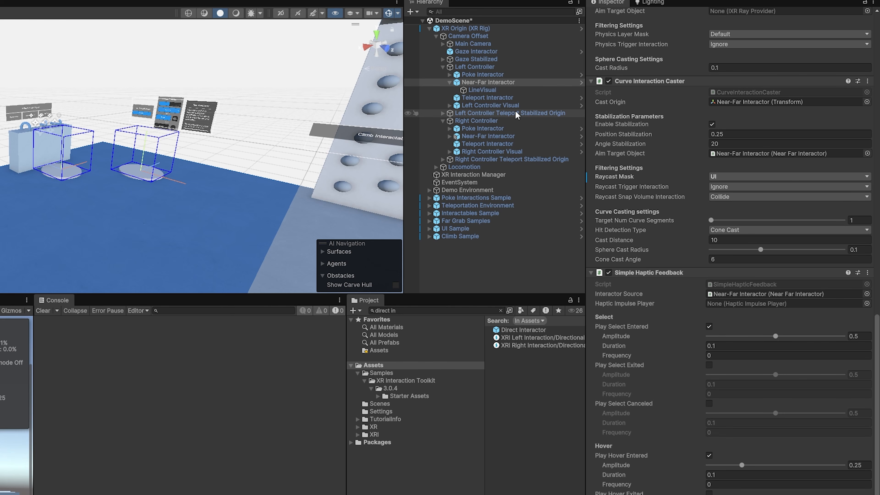
click(482, 90)
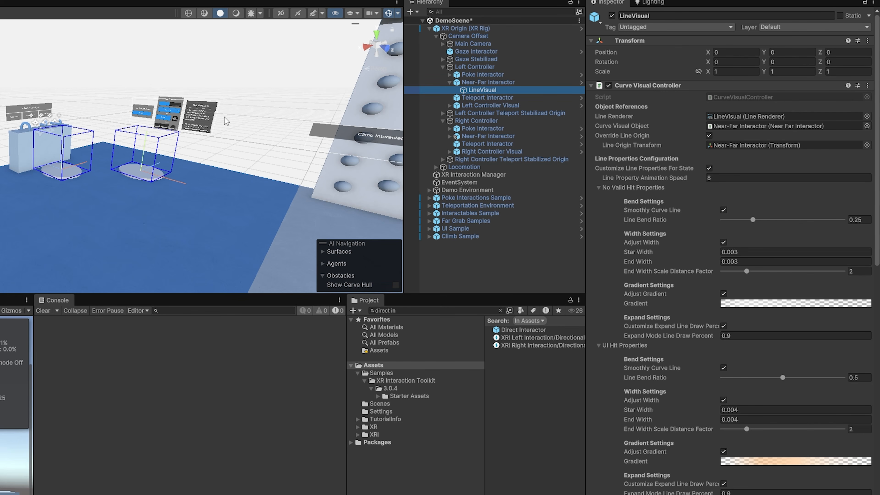
Move in to the Grab Interactable Objects table and select the Interactable Kinematic Torus.
key(w)
right_drag(277, 123, 32, 186)
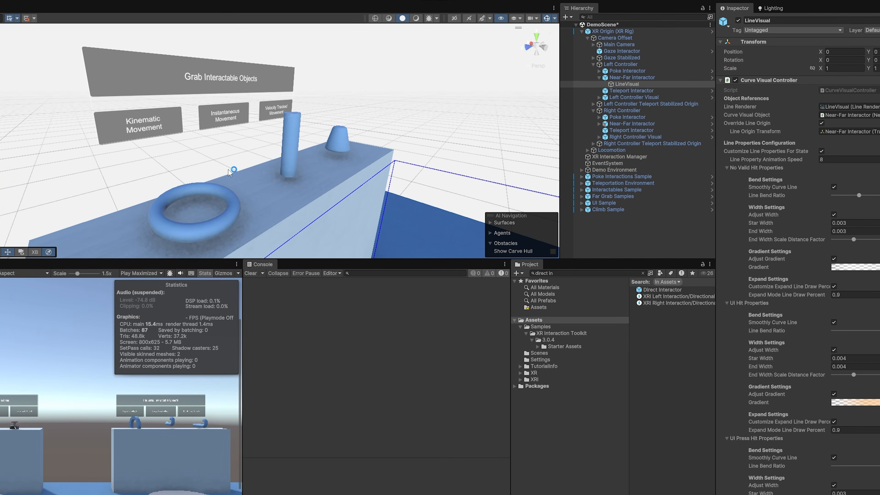
click(162, 151)
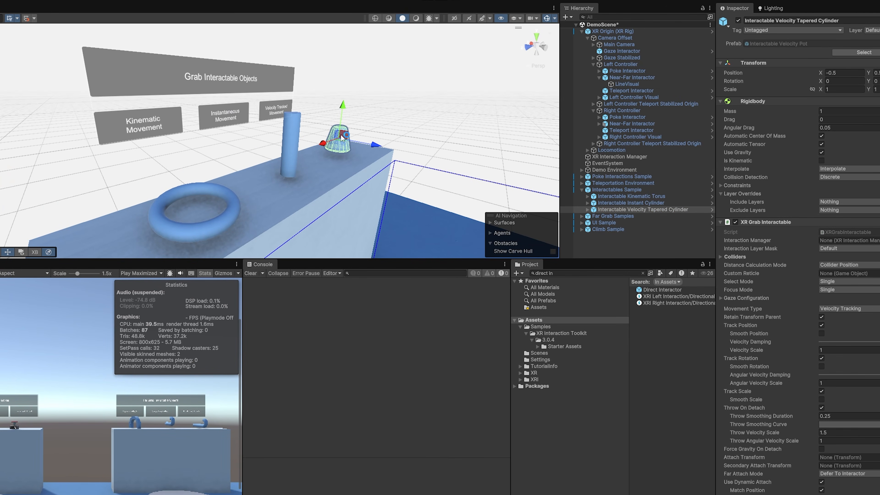
right_drag(405, 120, 263, 115)
key(d)
key(w)
key(s)
click(271, 159)
key(w)
right_drag(270, 159, 284, 130)
right_drag(324, 198, 320, 167)
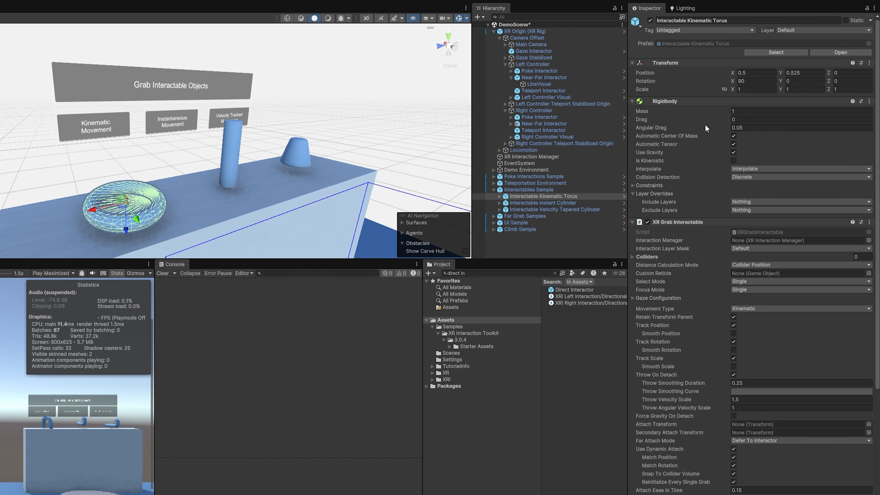
Examine the torus's Rigidbody, XR Grab Interactable and XR General Grab Transformer components.
scroll(682, 157, down, 4)
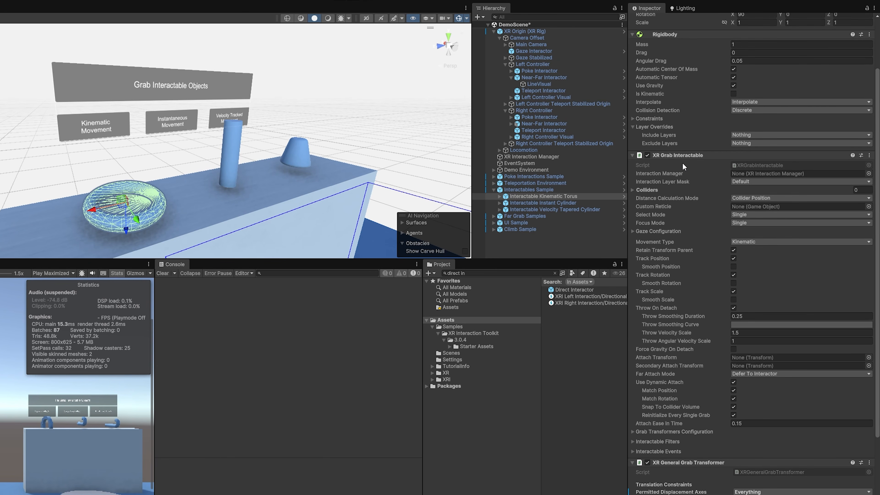
scroll(687, 156, down, 6)
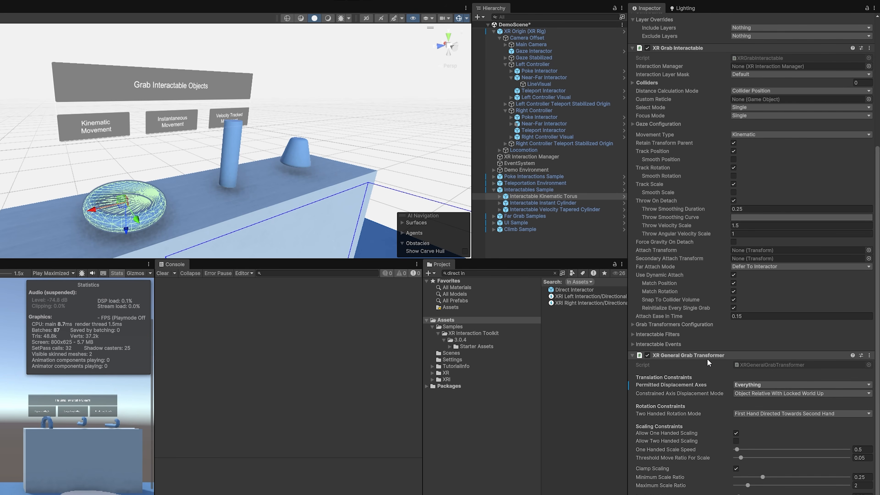
scroll(710, 364, up, 10)
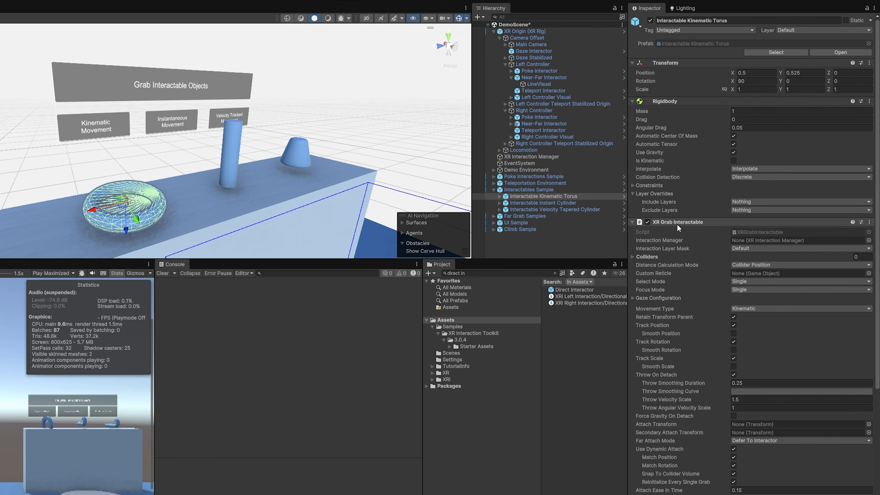
scroll(679, 225, down, 4)
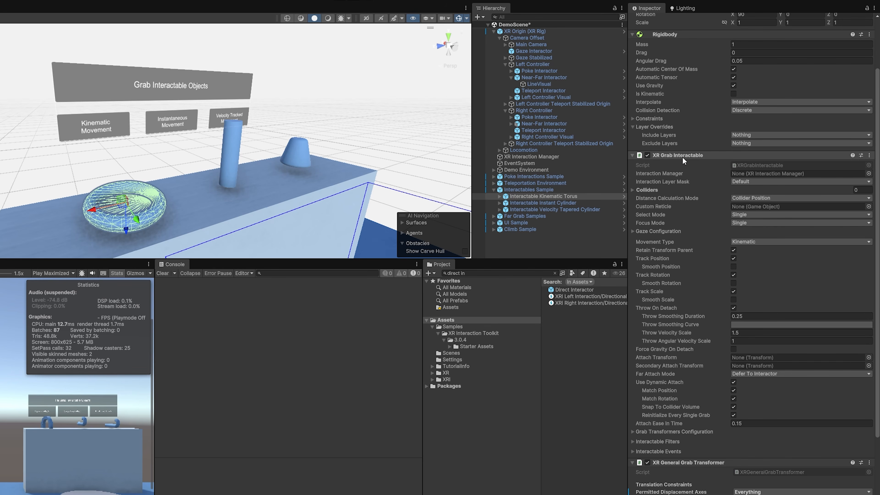
Inspect the available Interaction Layer Mask options of the torus's XR Grab Interactable without changing the selection.
mouse_move(686, 184)
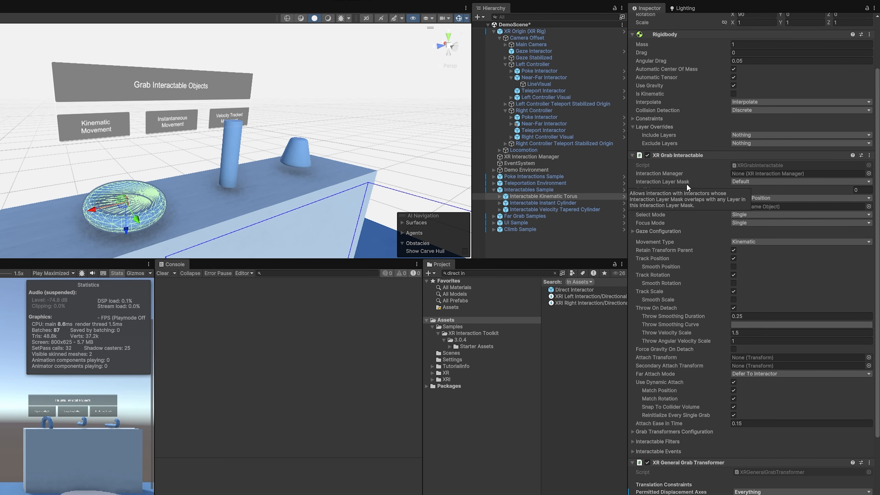
click(741, 182)
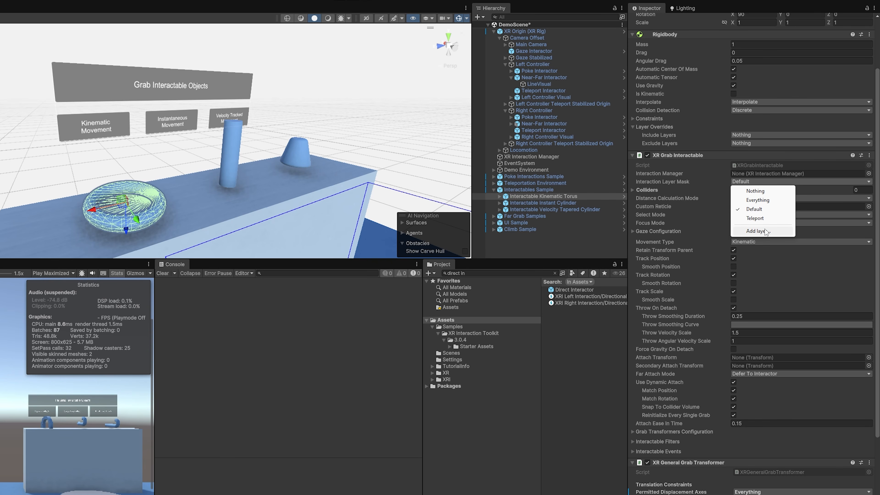
click(744, 179)
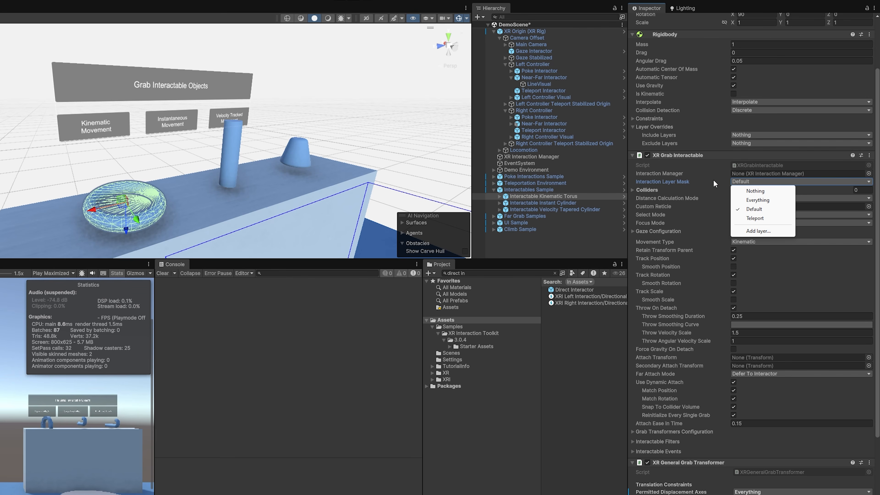
click(762, 172)
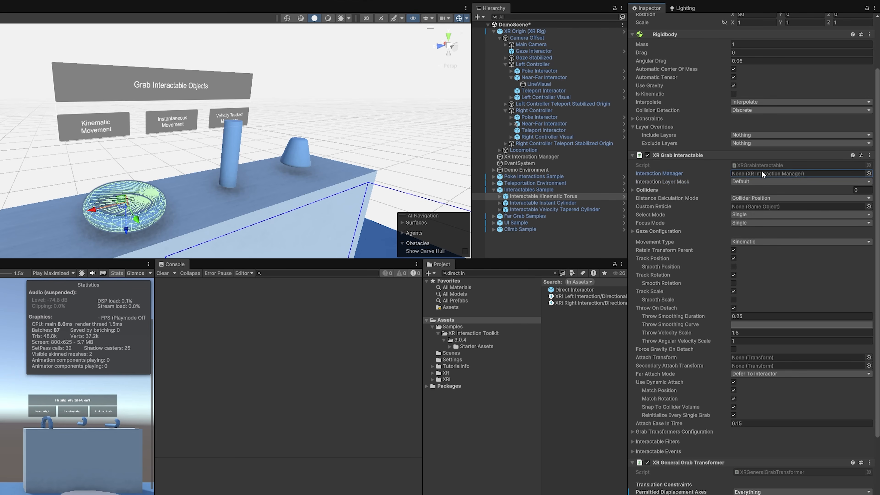
Compare the left Near-Far Interactor's Interaction Layer Mask with the torus's, and expand the torus's Colliders list.
click(556, 78)
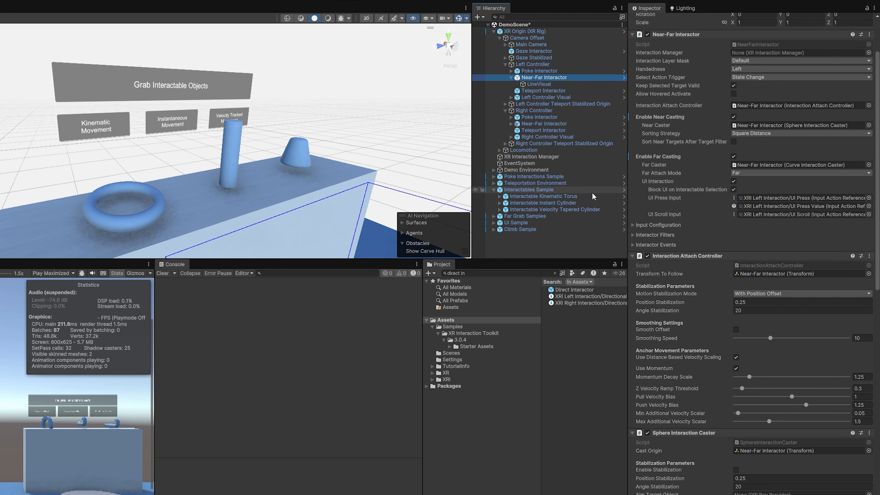
click(161, 205)
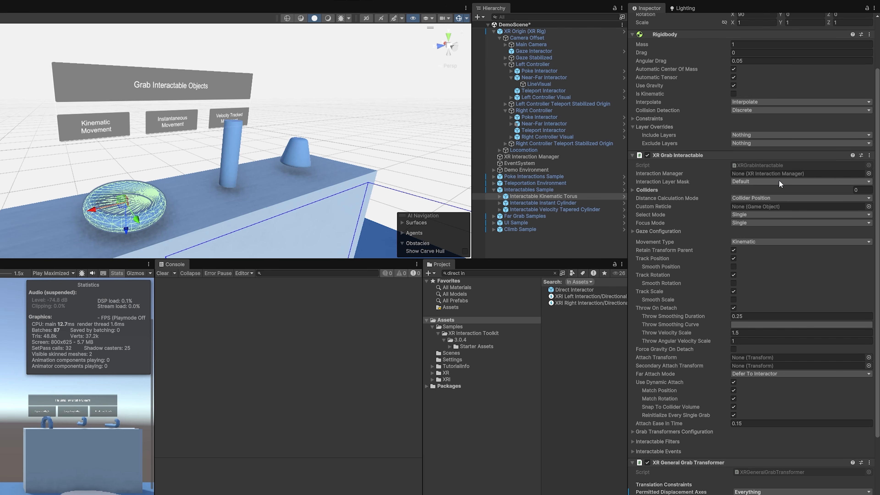
click(648, 189)
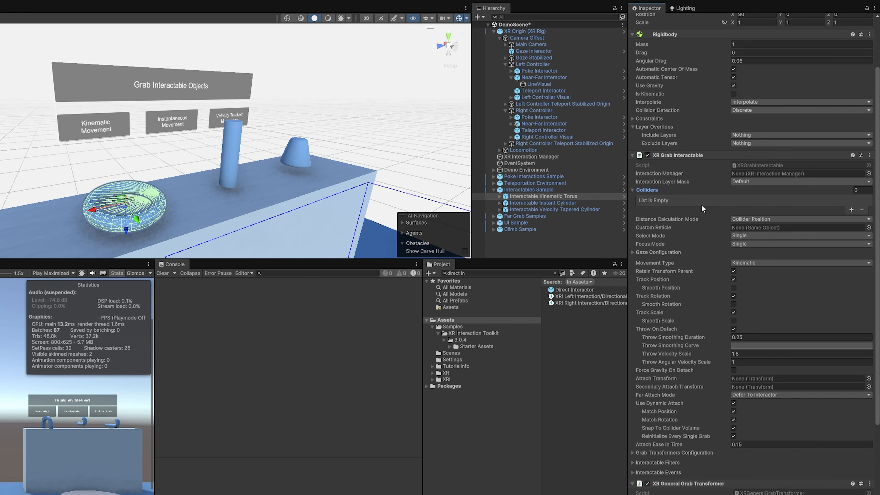
Inspect the Interactable Kinematic Torus's child objects, checking the Visuals' Mesh Collider and the Highlight Interaction Affordance settings.
scroll(702, 204, up, 3)
scroll(702, 205, down, 1)
scroll(676, 201, down, 1)
scroll(683, 225, down, 5)
scroll(690, 245, up, 3)
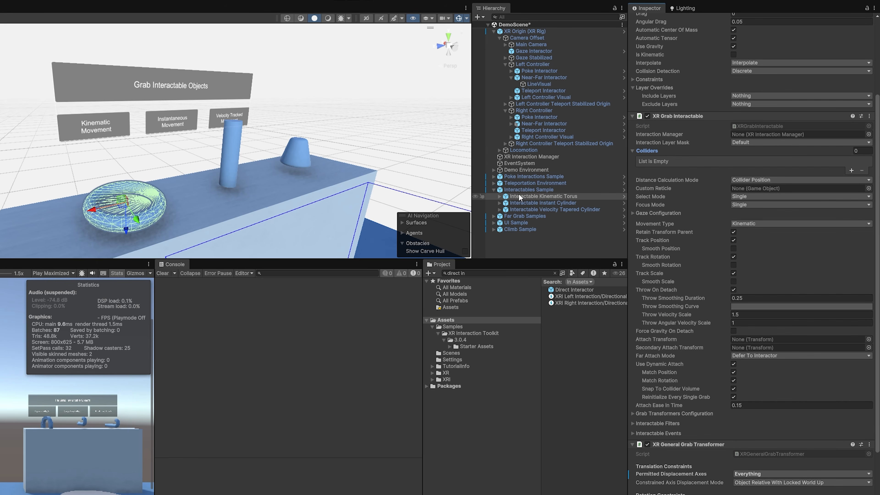
click(499, 196)
click(552, 201)
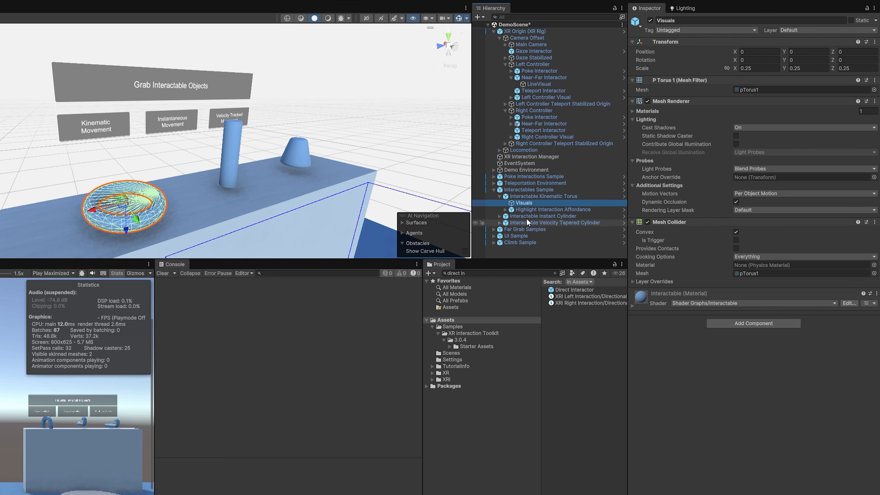
click(541, 209)
click(506, 210)
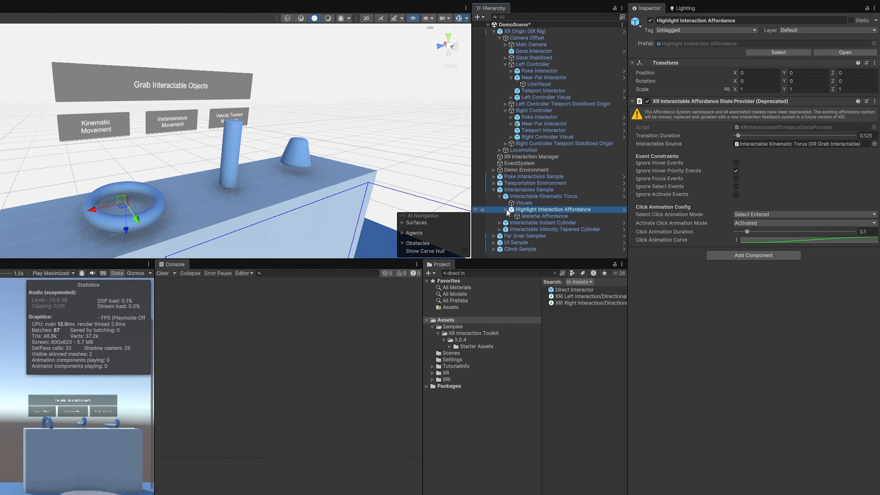
click(526, 215)
click(526, 209)
click(505, 210)
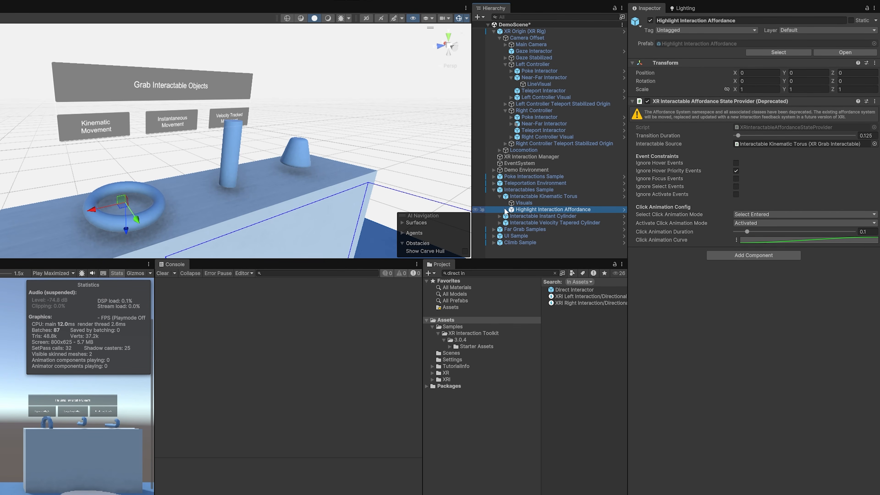
Reselect the Interactable Kinematic Torus and review its Movement Type options and Gaze Configuration without changing them.
click(511, 196)
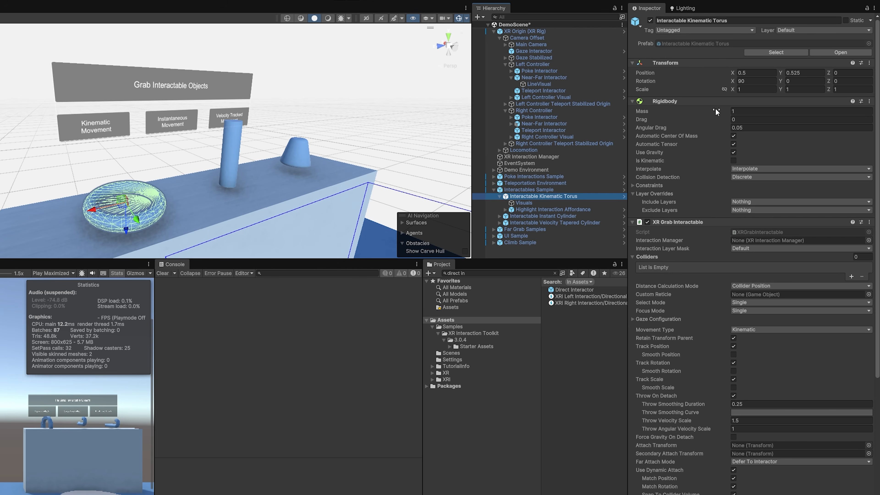
scroll(715, 306, down, 8)
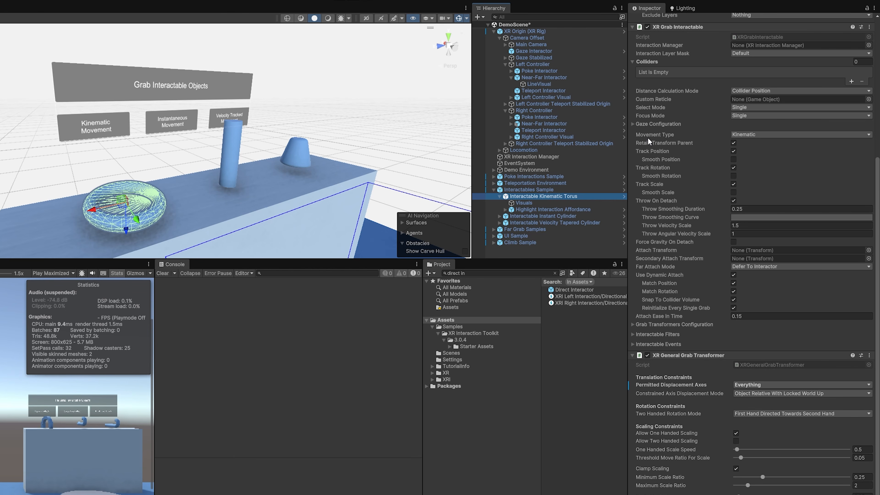
mouse_move(648, 138)
click(784, 134)
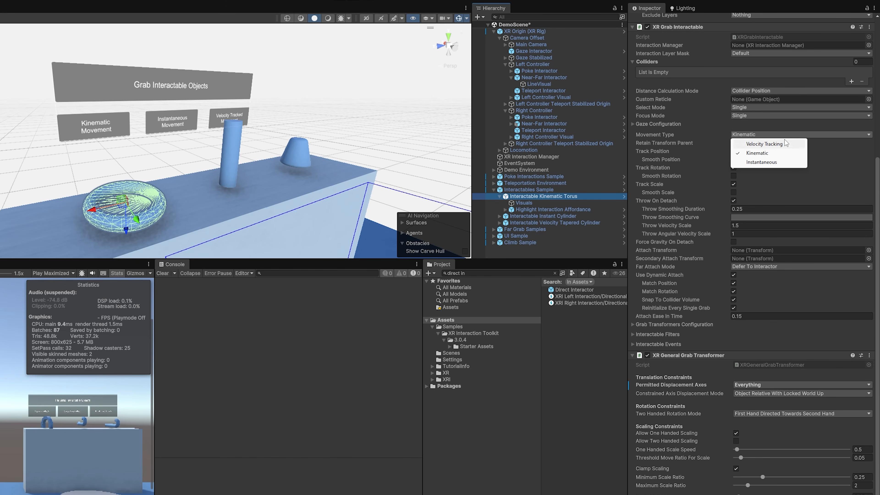
click(815, 135)
click(660, 139)
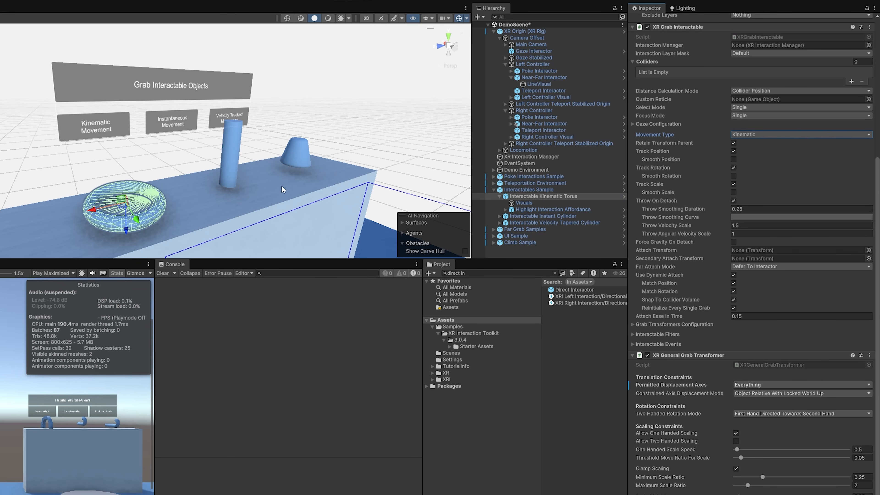
right_drag(305, 150, 227, 147)
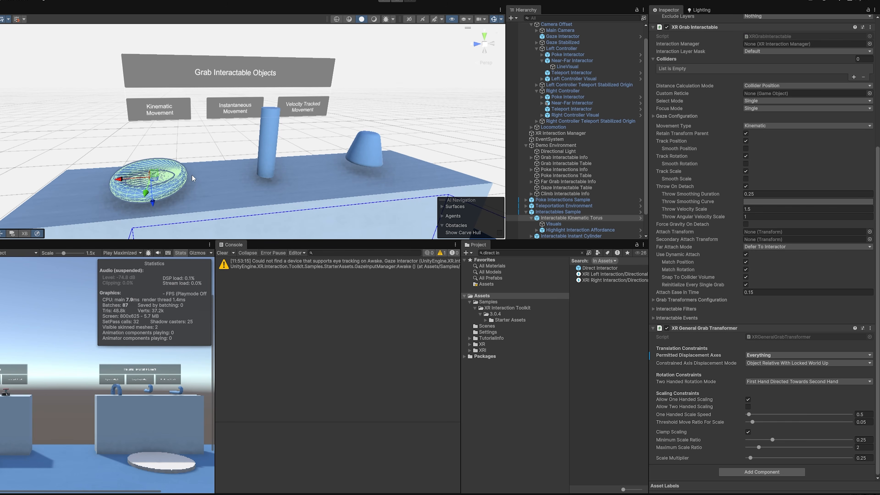
click(789, 126)
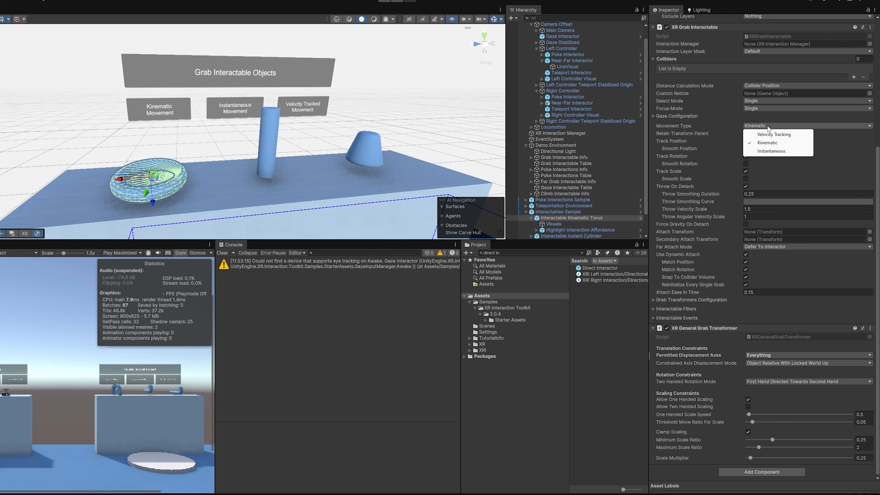
click(767, 119)
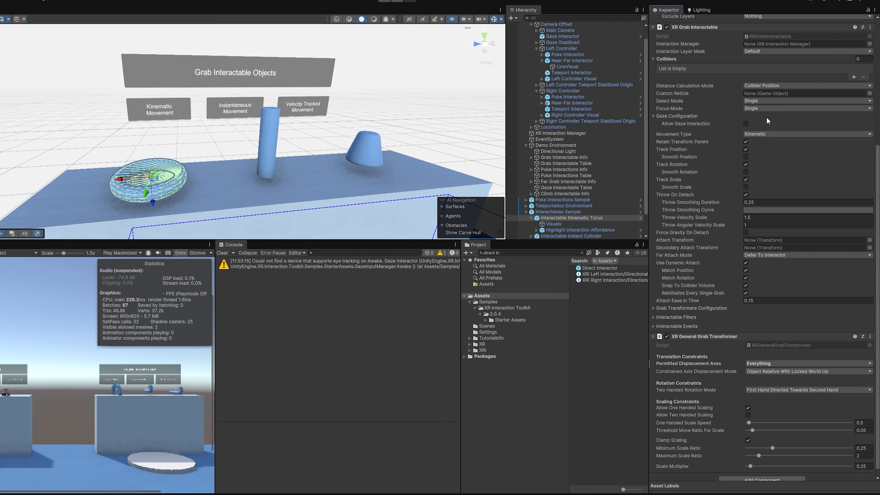
click(750, 115)
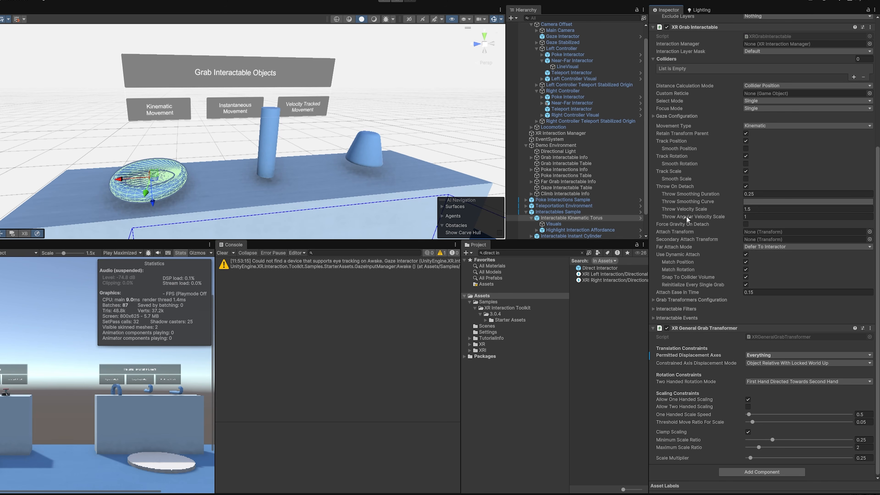
Review the torus's throw and attach settings, including the Far Attach Mode options and tooltip, without changing any value.
mouse_move(706, 222)
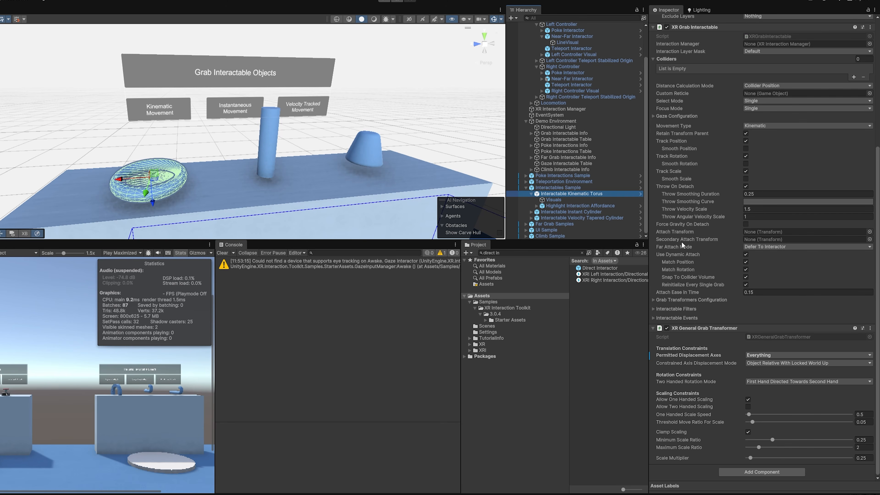
mouse_move(681, 248)
click(772, 246)
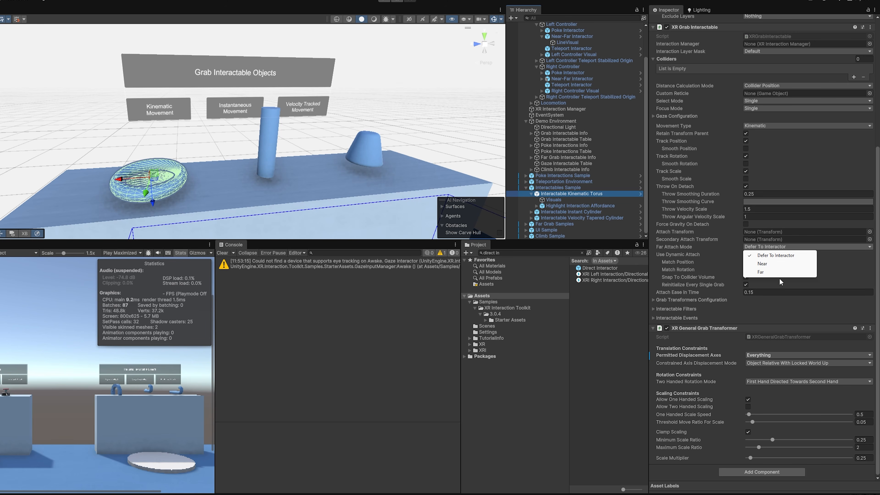
click(822, 247)
click(711, 255)
click(687, 248)
mouse_move(687, 248)
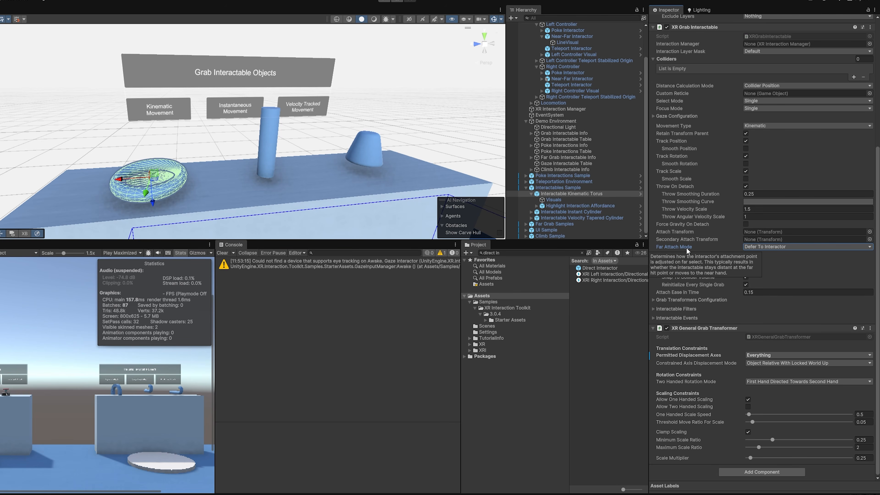
click(772, 247)
click(710, 244)
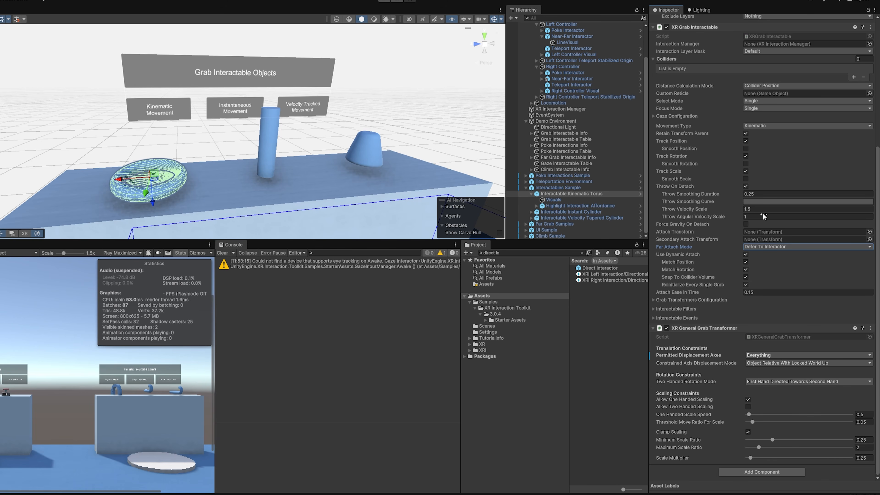
mouse_move(736, 254)
mouse_move(699, 248)
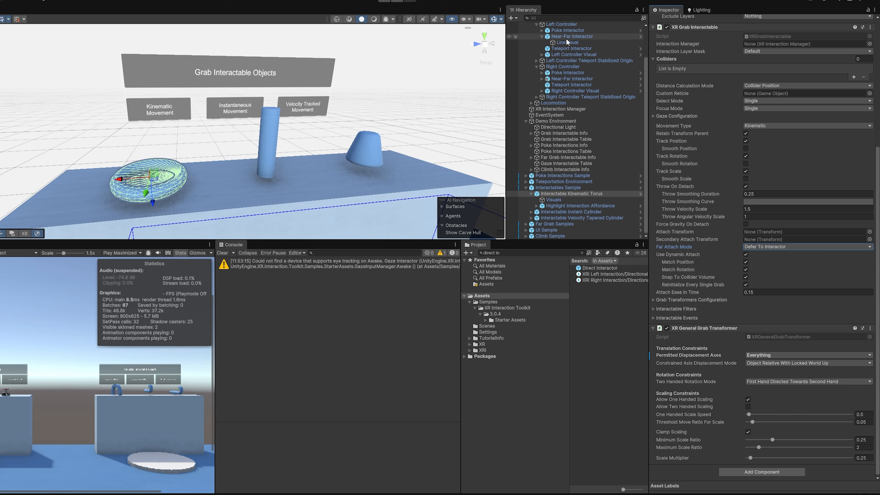
mouse_move(711, 289)
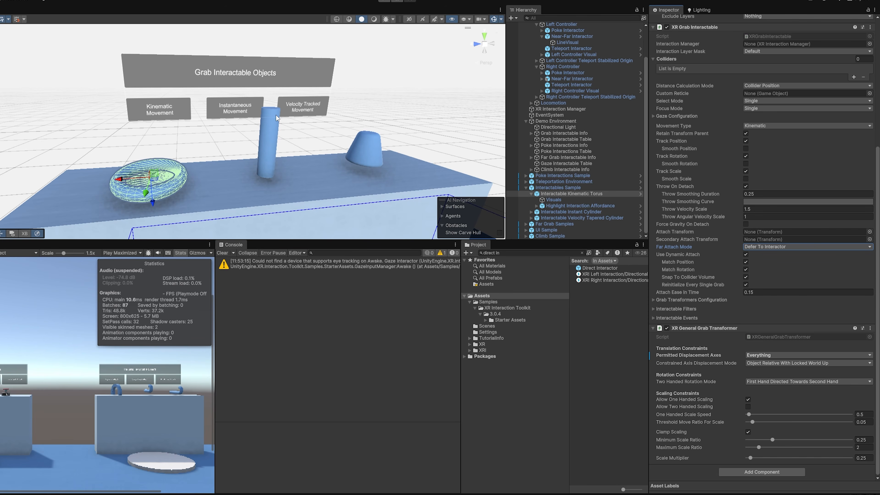
At the Far Grab Interactable Objects table, examine the Dynamic Attach Torus's grab settings and the Blaser's Attach Transform and Blaster child.
right_drag(233, 149, 452, 131)
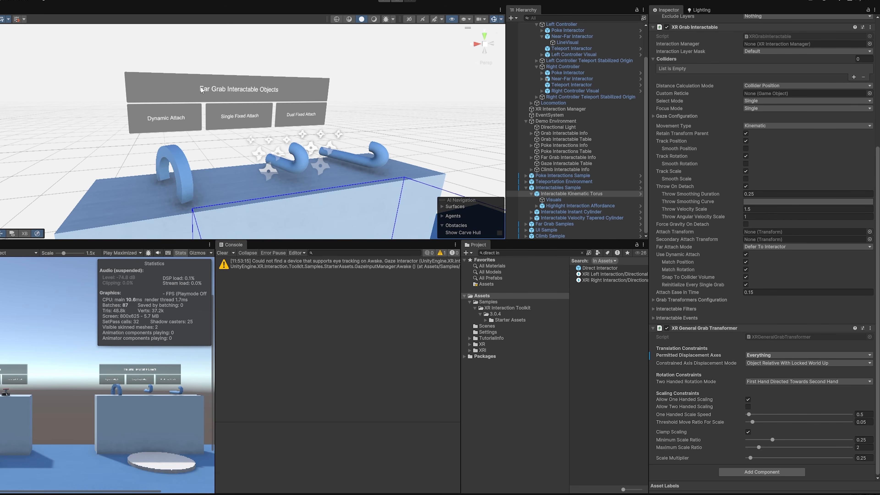
click(184, 166)
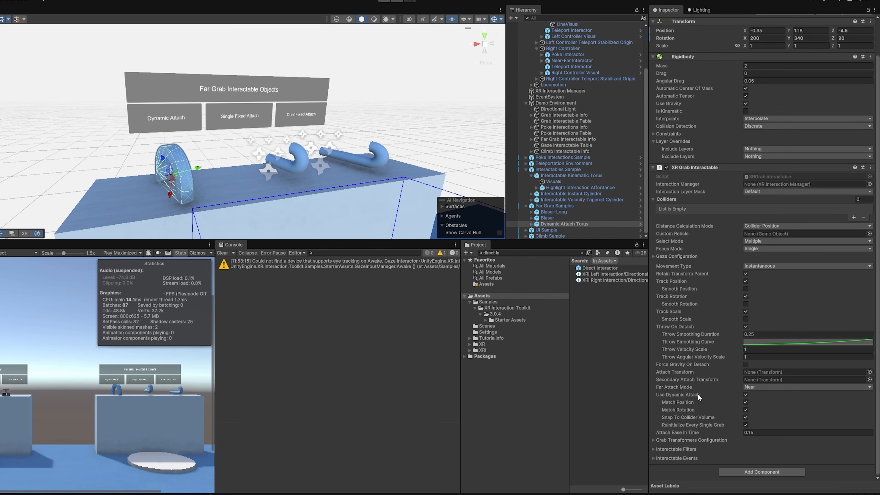
click(553, 218)
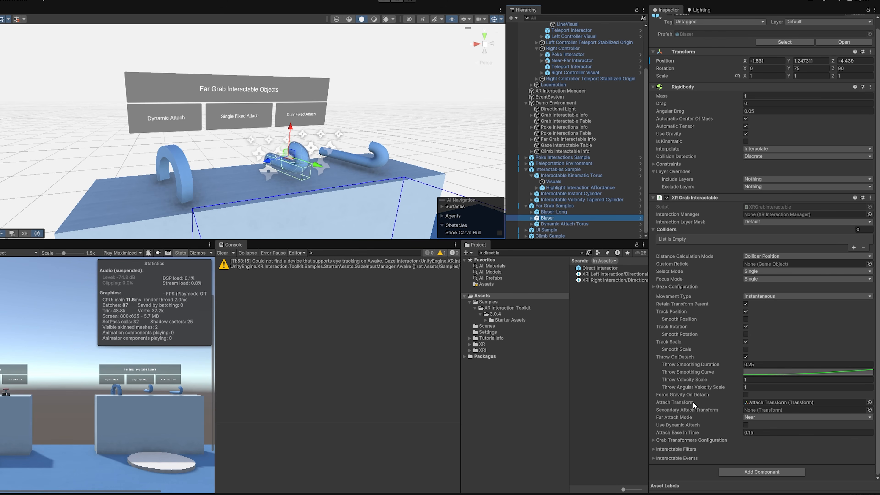
click(758, 401)
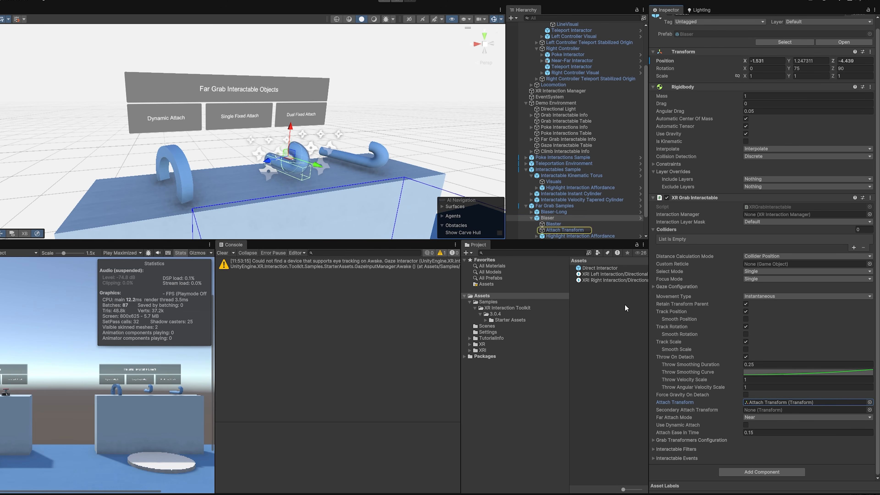
click(561, 207)
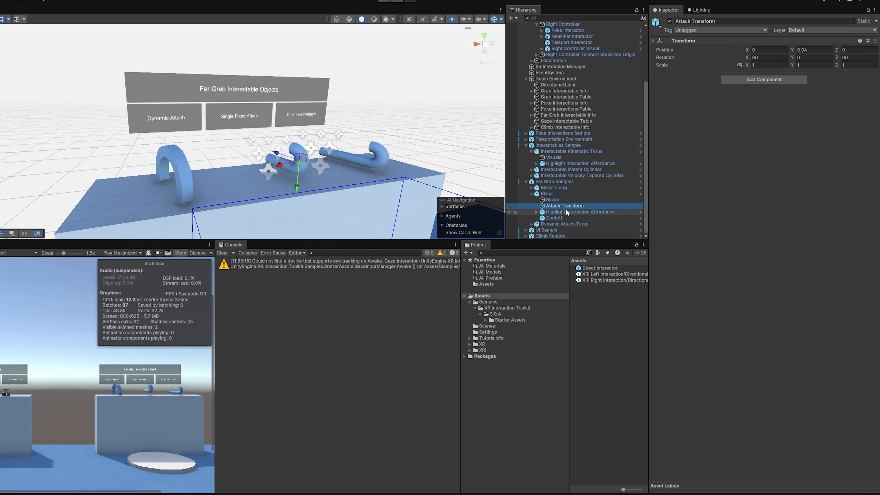
click(559, 200)
double_click(602, 200)
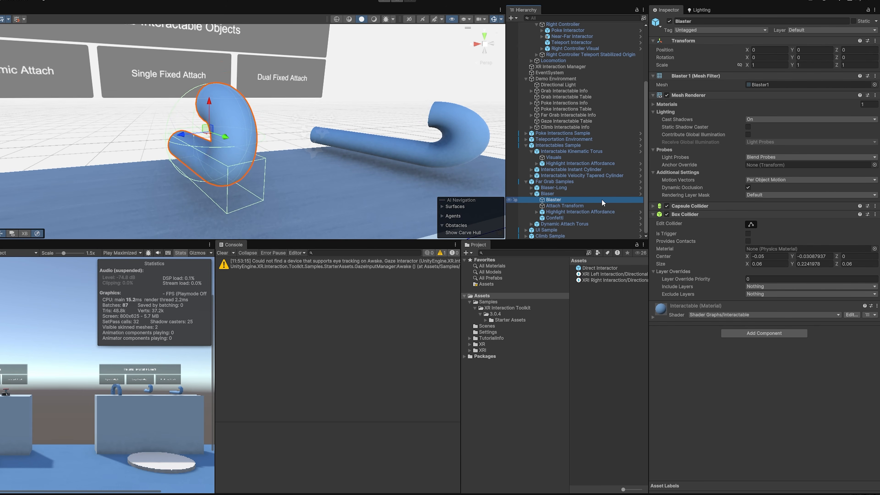
Examine Blaser-Long's XR Grab Interactable settings and locate its Attach 1 and Attach 2 transforms in the hierarchy.
double_click(562, 188)
scroll(738, 270, down, 1)
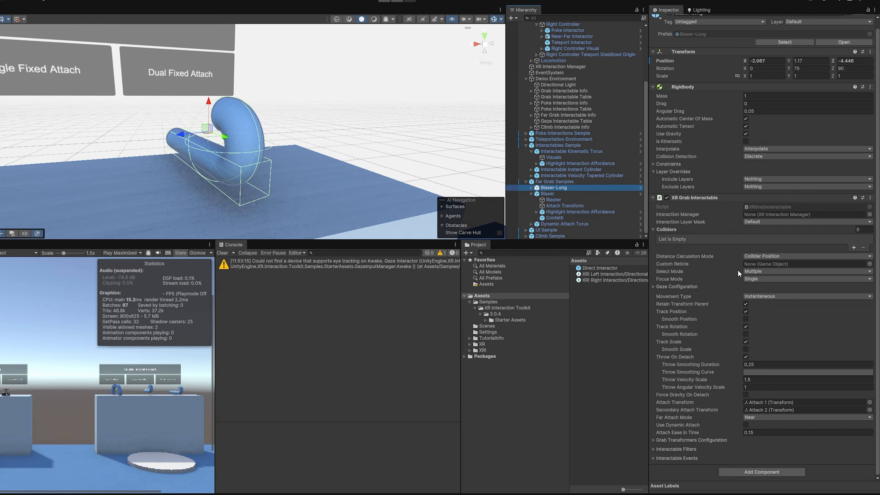
click(773, 411)
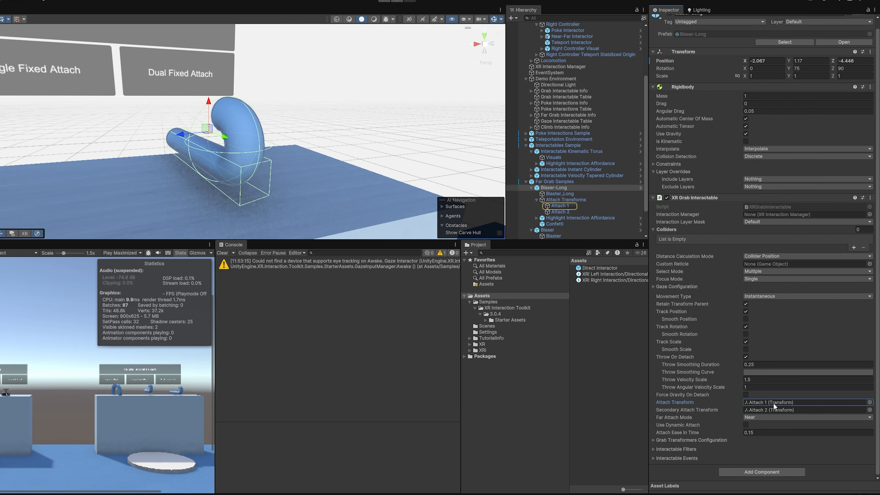
click(561, 205)
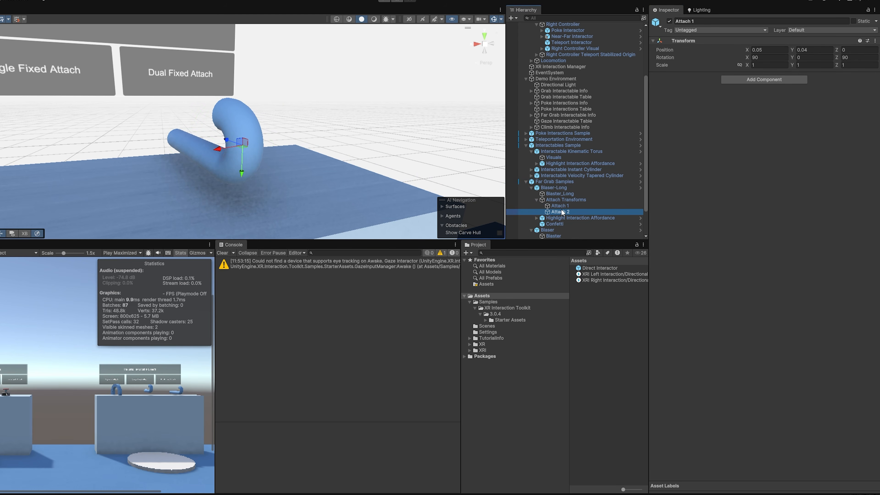
click(563, 210)
click(565, 194)
click(567, 199)
click(553, 188)
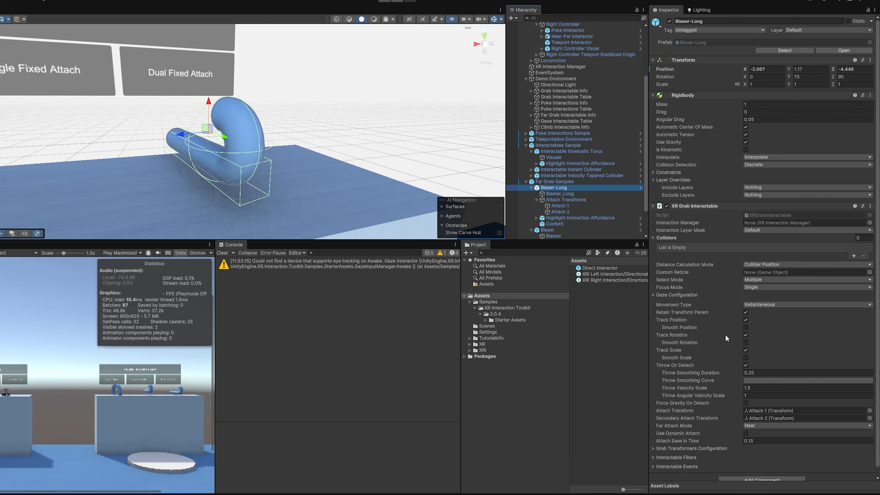
scroll(745, 368, down, 1)
mouse_move(684, 403)
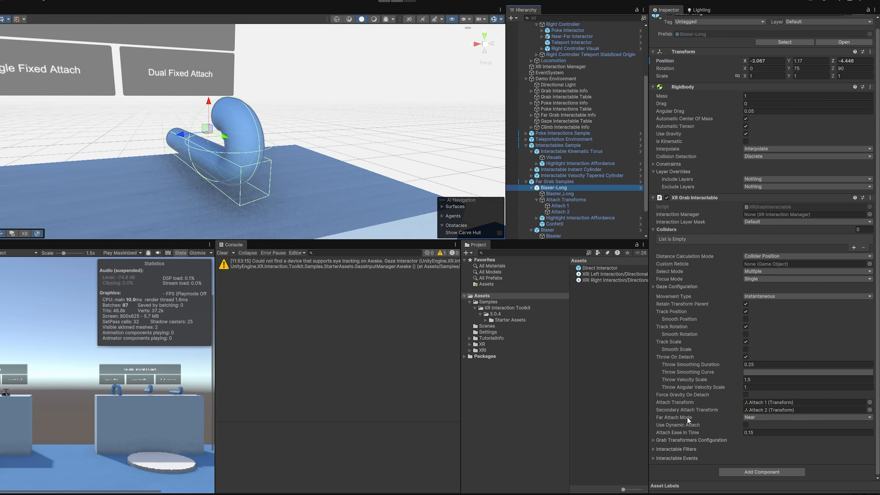
Fly from the far grab table to the UI sample panels and select the Test Controls panel's parent canvas.
right_drag(322, 163, 350, 137)
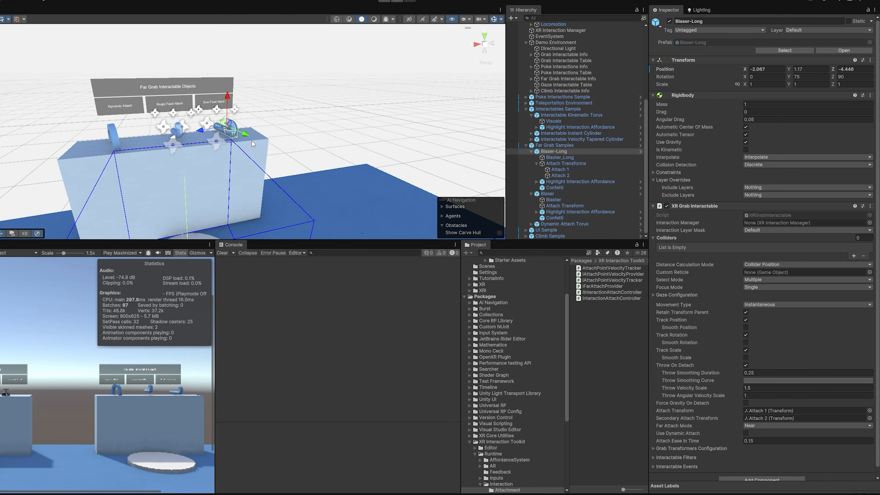
key(w)
right_drag(240, 142, 405, 107)
key(w)
key(s)
key(w)
key(a)
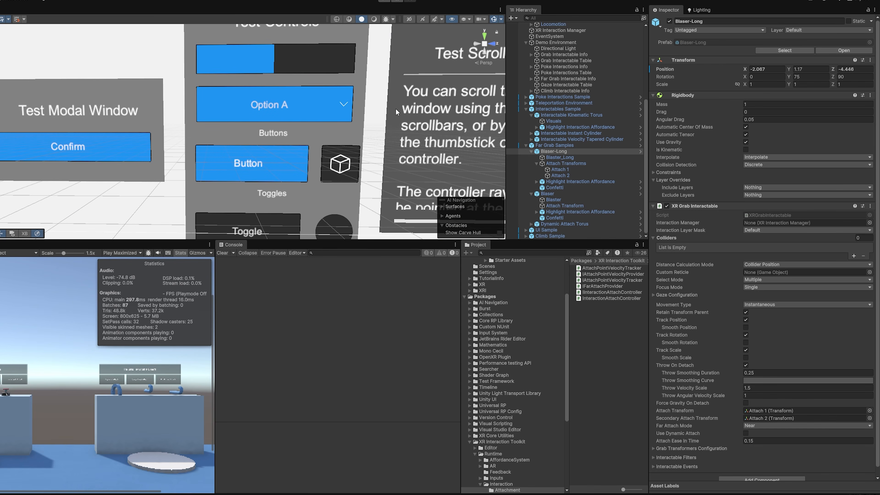
scroll(399, 112, down, 5)
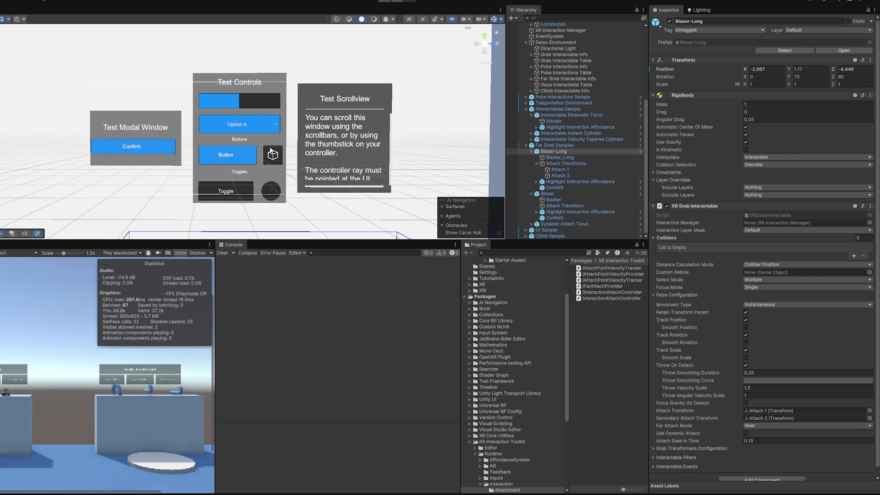
click(232, 104)
Select the left controller's Near-Far Interactor to check its UI Interaction settings.
scroll(579, 151, up, 4)
scroll(579, 151, up, 3)
click(551, 73)
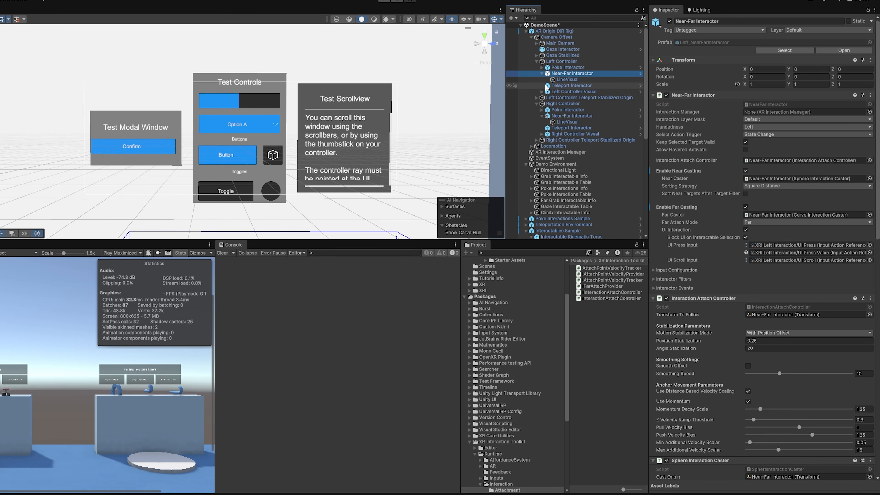
Select the UI Sample canvas again and examine its Canvas and Tracked Device Graphic Raycaster components.
click(269, 113)
scroll(590, 194, down, 5)
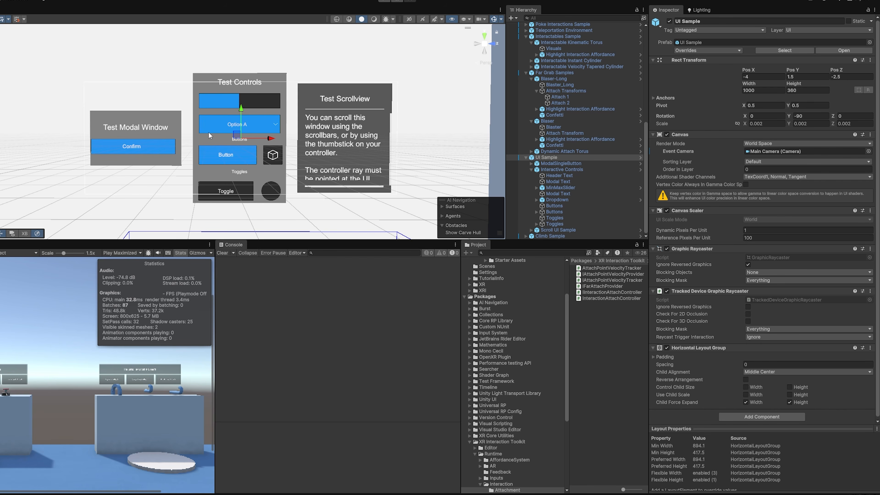
mouse_move(255, 132)
right_down()
mouse_move(426, 85)
mouse_move(513, 102)
mouse_move(252, 150)
mouse_move(252, 140)
mouse_move(244, 144)
right_up()
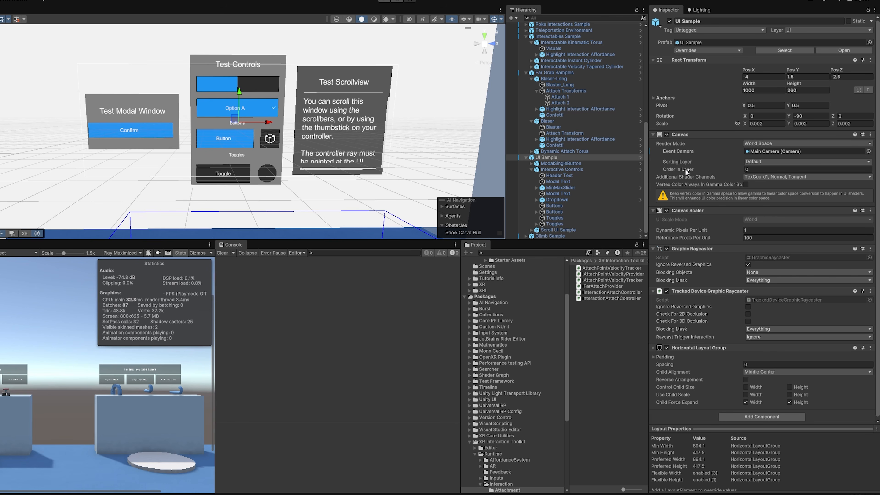
Look over the UI sample panels in the scene and select the left controller's Near-Far Interactor.
right_drag(255, 113, 663, 80)
key(f)
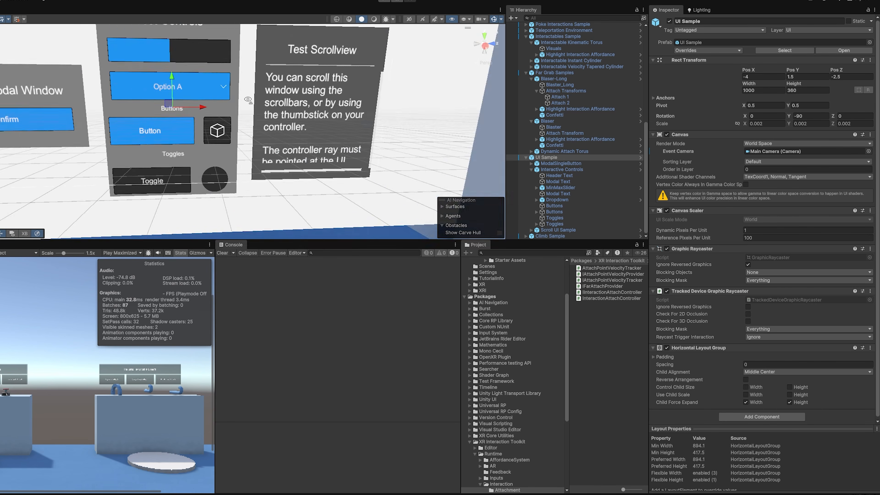
scroll(582, 165, up, 10)
right_drag(290, 93, 537, 90)
key(w)
key(s)
click(572, 73)
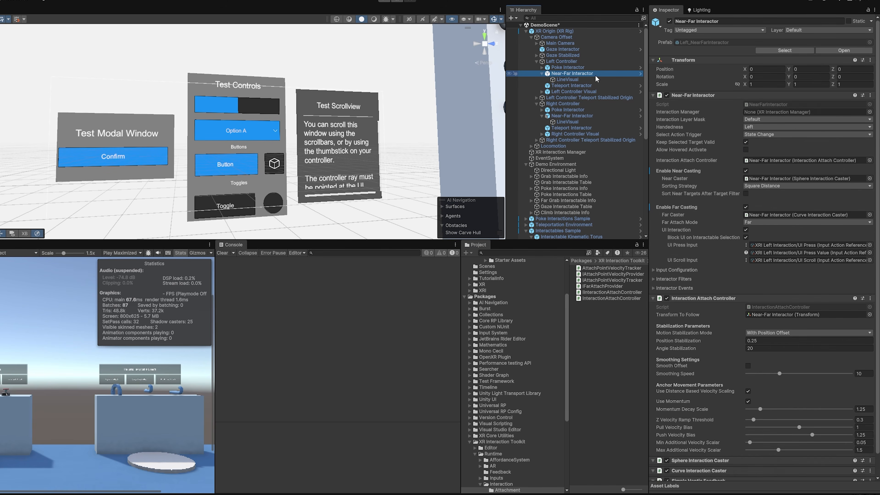
Select the UI Sample canvas in the hierarchy while viewing its panels.
right_drag(327, 99, 343, 109)
scroll(573, 171, down, 10)
click(573, 158)
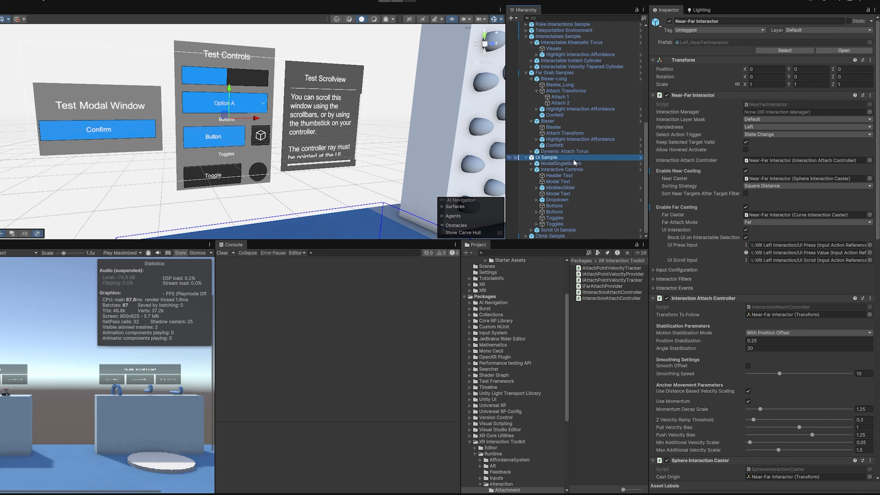
Add the Default layer to the Raycast Mask of the left Near-Far Interactor's Curve Interaction Caster.
scroll(593, 91, up, 15)
click(582, 72)
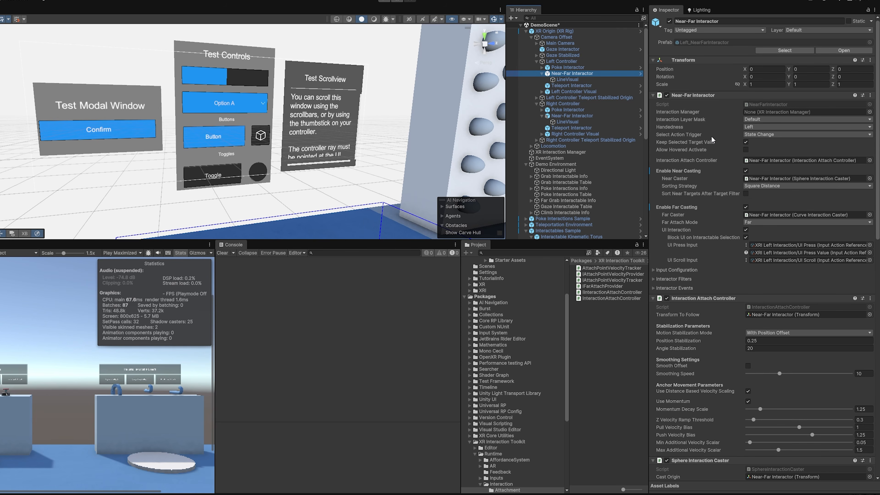
scroll(712, 136, down, 20)
scroll(720, 159, down, 4)
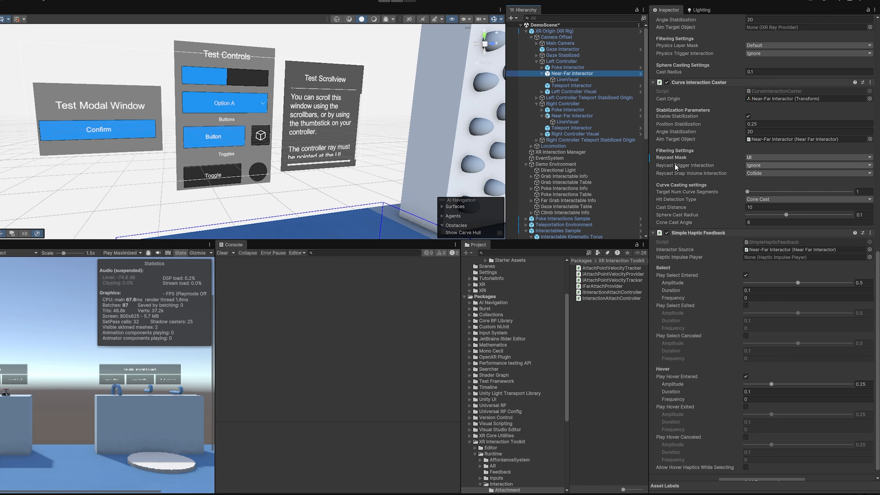
click(748, 158)
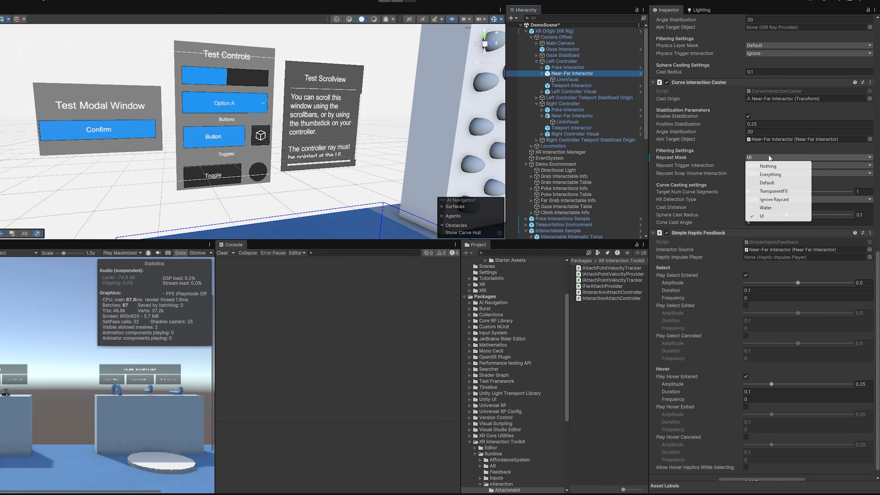
click(771, 183)
Remove the Default layer from the left Near-Far Interactor's Raycast Mask, keeping only UI.
click(582, 116)
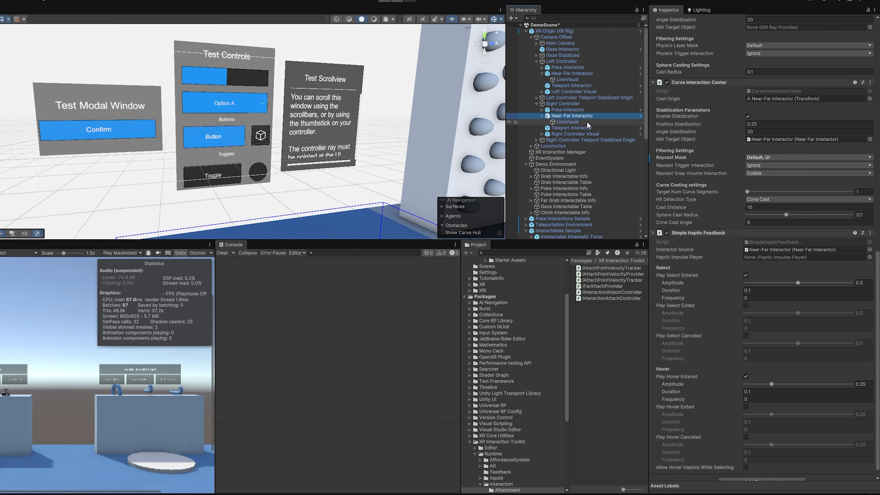
click(569, 75)
click(768, 158)
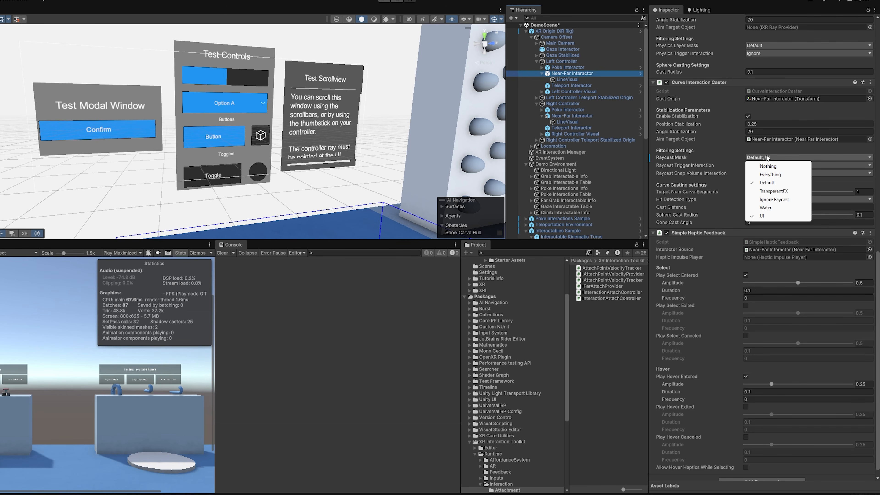
click(767, 183)
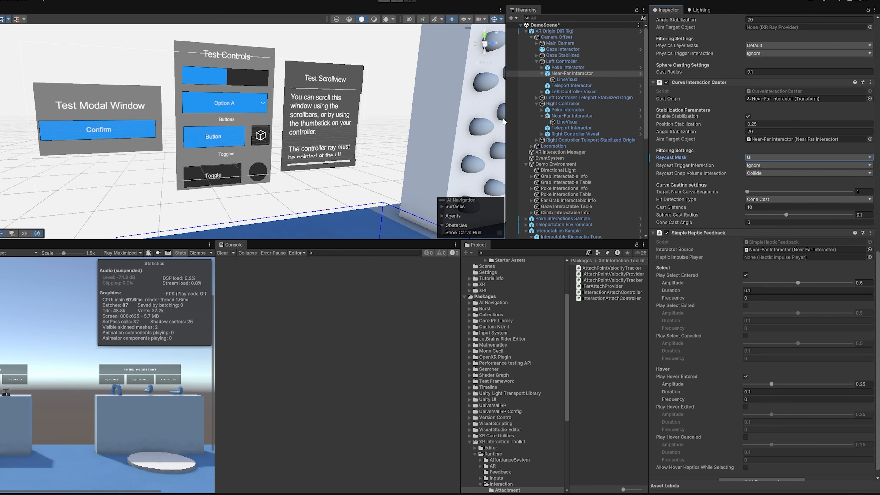
Open the Practice scene from the Starter Assets folder and look across its floor plane.
right_drag(368, 101, 435, 93)
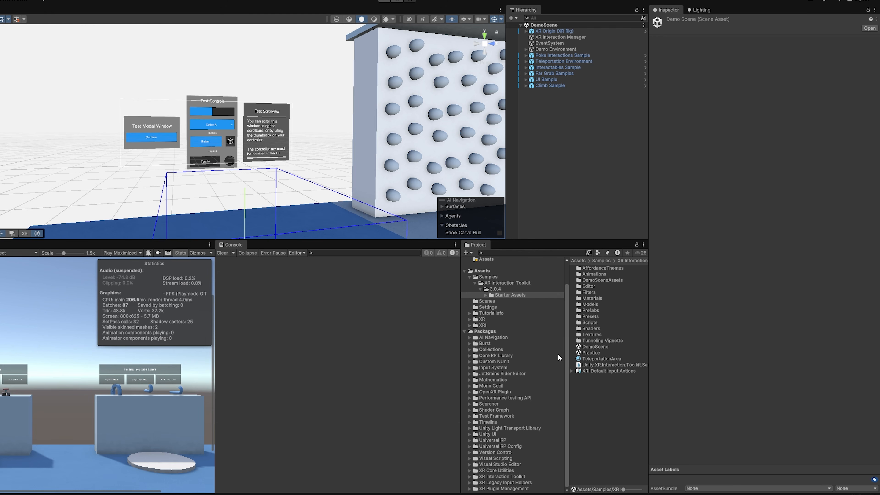
click(536, 404)
click(520, 295)
double_click(593, 353)
right_drag(584, 104, 509, 134)
key(w)
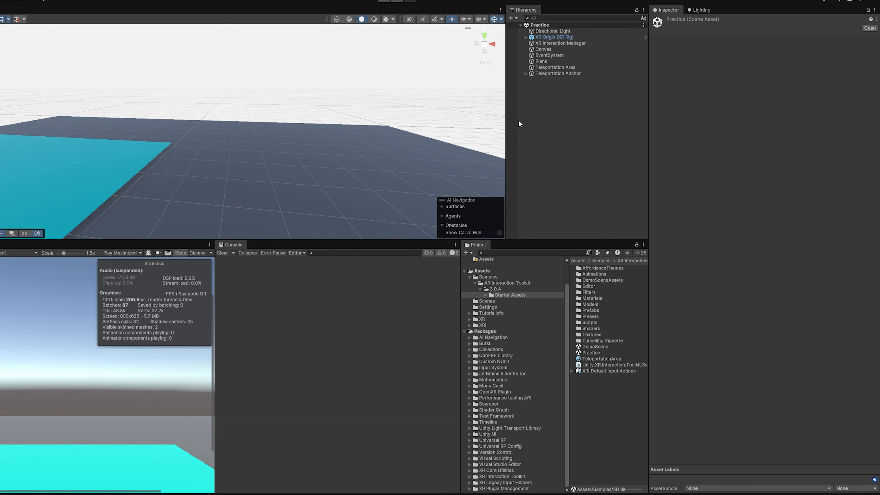
right_drag(339, 139, 364, 143)
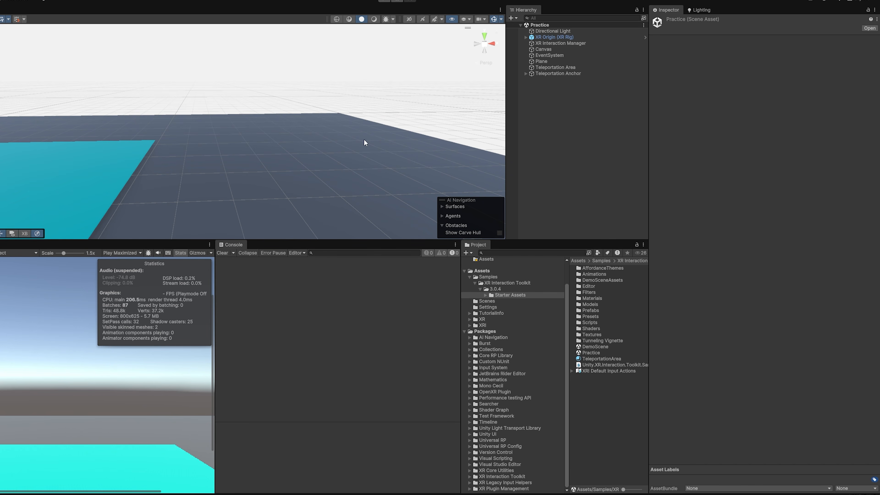
Check the existing Canvas's components, add an XR UI Canvas at the scene root for comparison, and delete it.
click(558, 132)
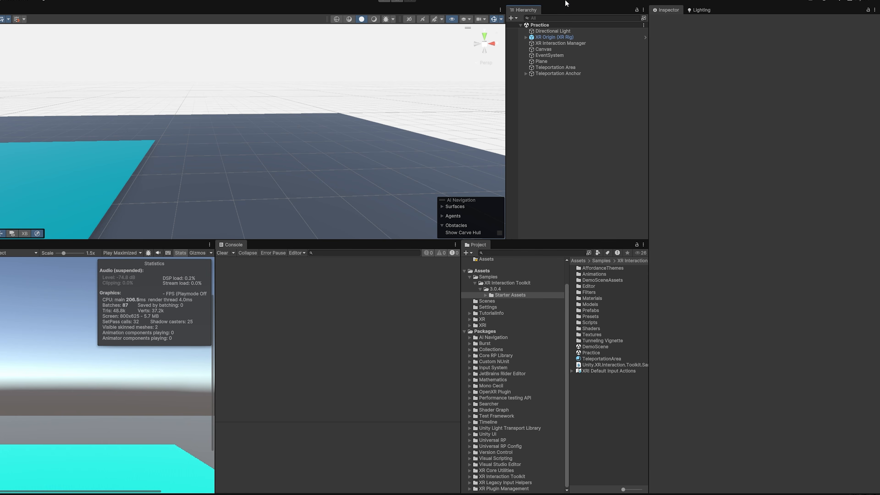
click(551, 49)
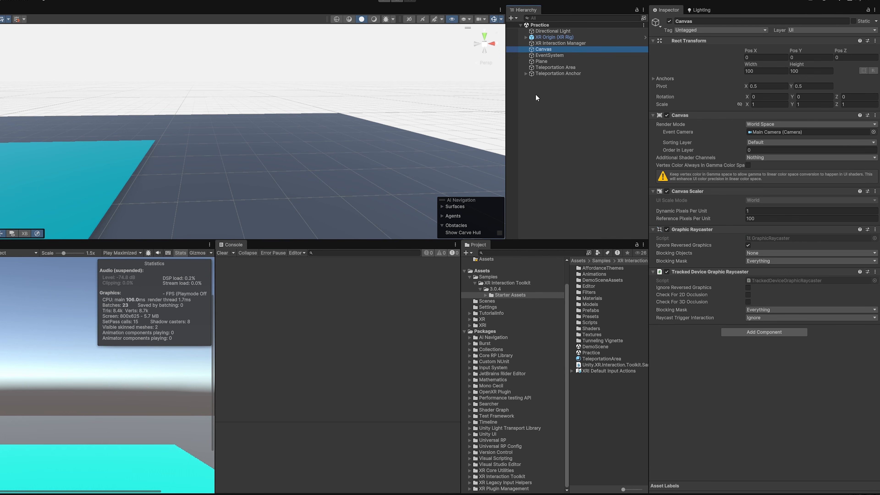
right_click(558, 105)
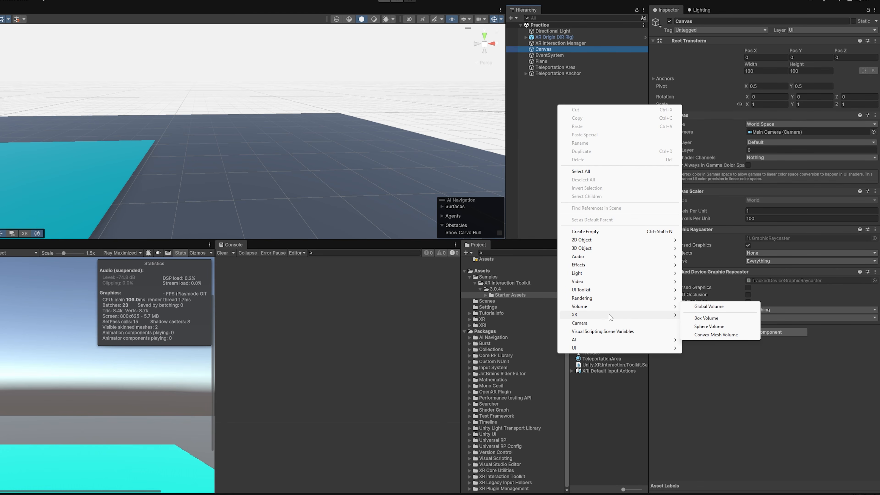
mouse_move(610, 315)
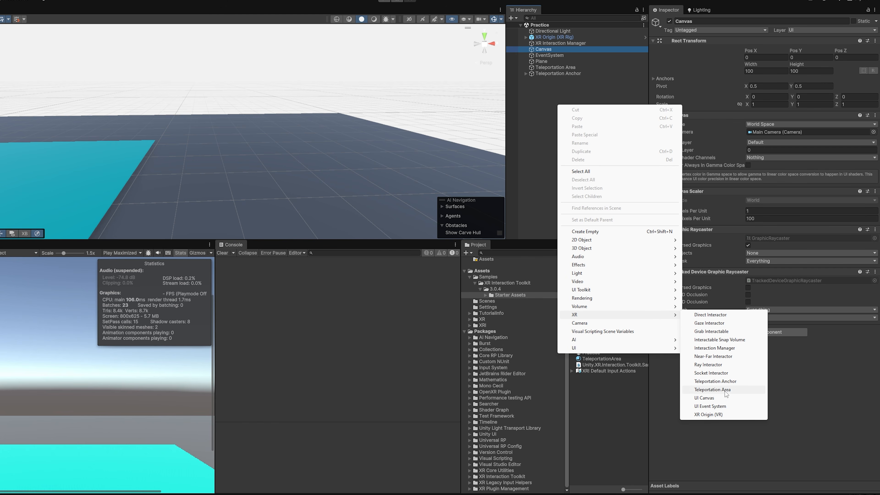
click(705, 398)
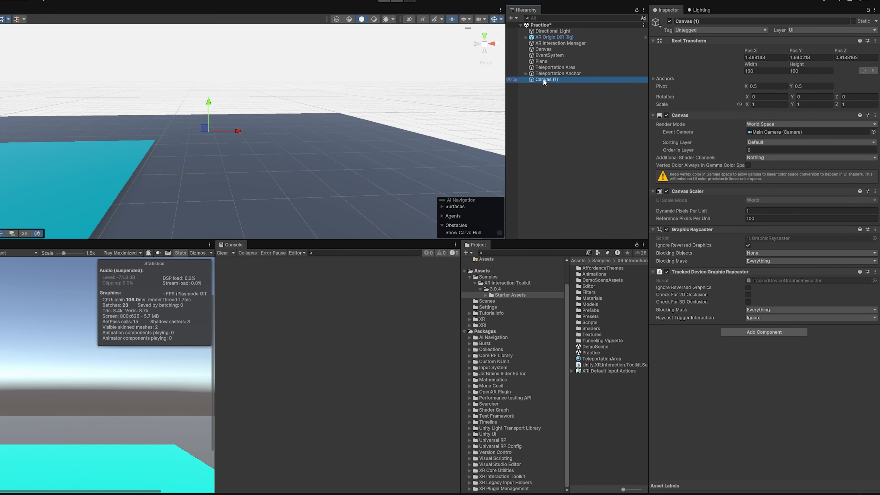
key(Delete)
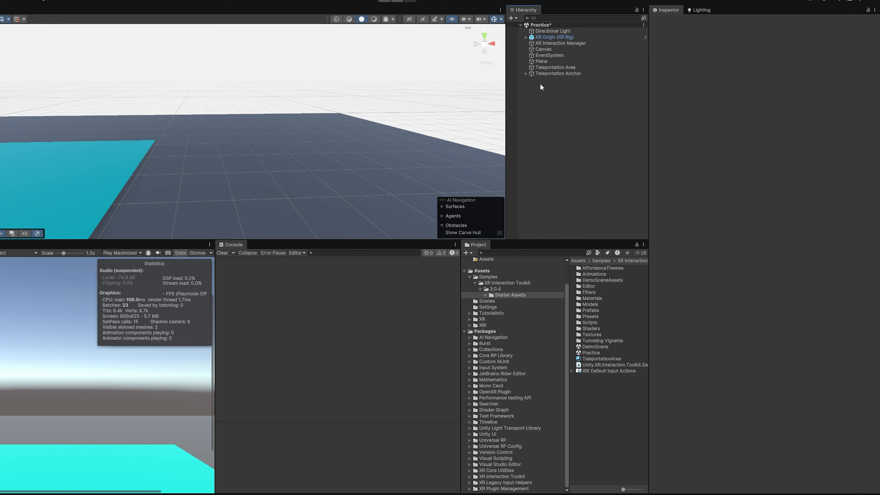
Add a standard non-XR UI Canvas at the scene root to compare its components, and delete it.
right_click(543, 83)
mouse_move(569, 302)
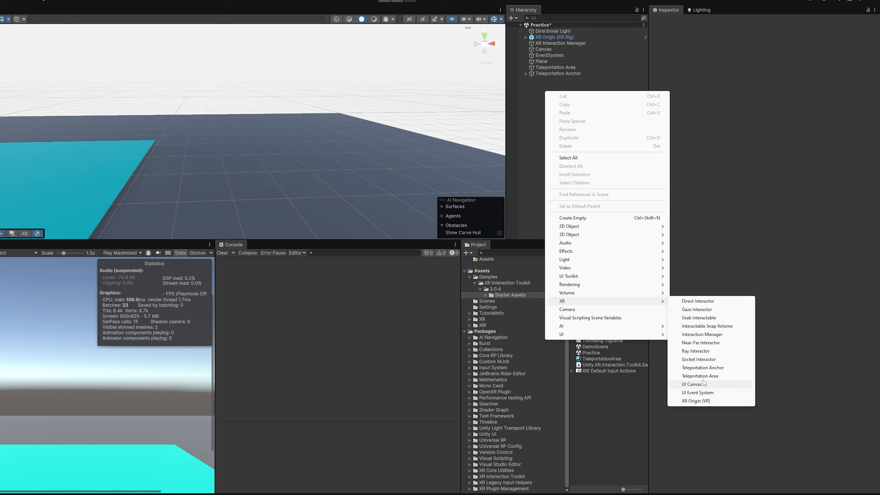
mouse_move(640, 278)
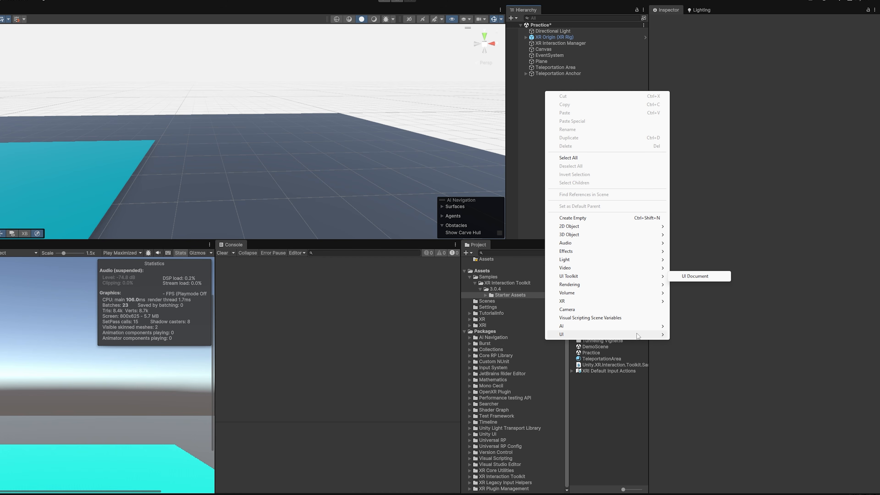
mouse_move(640, 336)
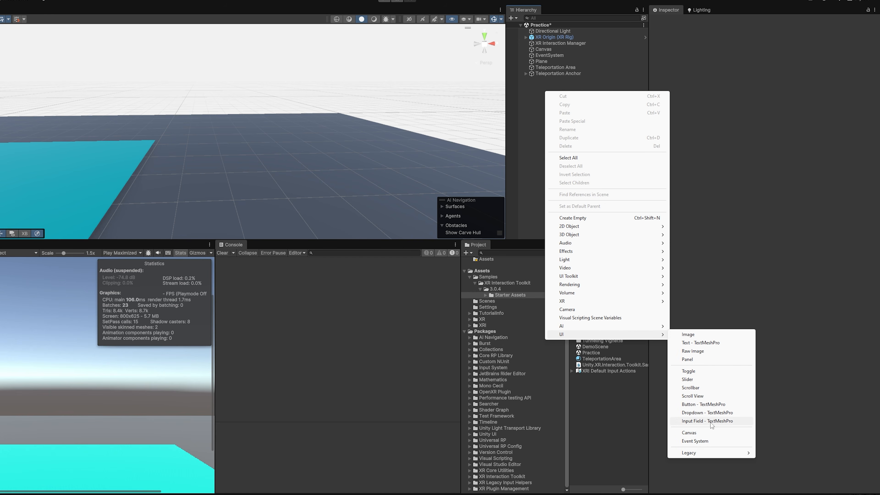
click(690, 433)
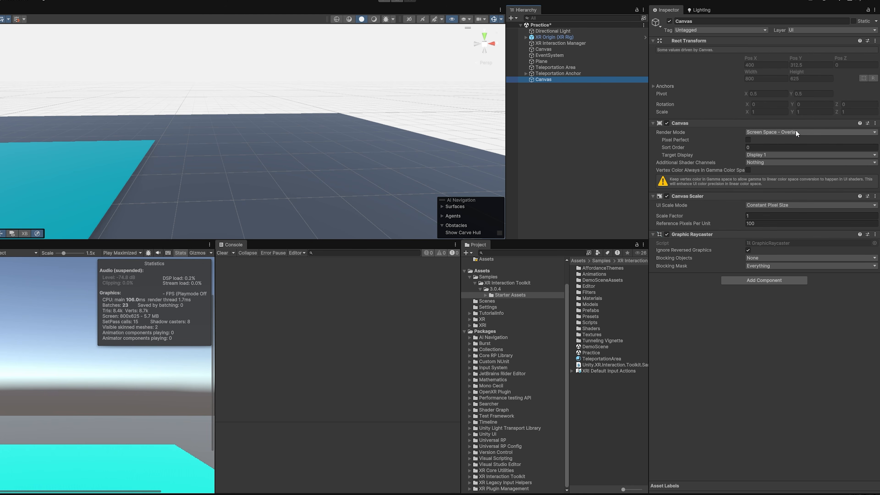
click(603, 91)
click(558, 81)
key(Delete)
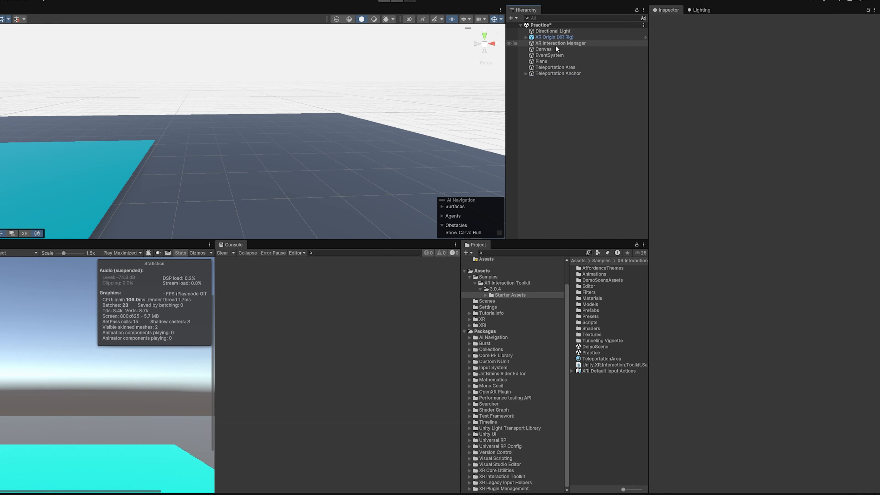
Add an Image as a child of the existing Canvas and set its anchors to stretch in both directions.
click(552, 51)
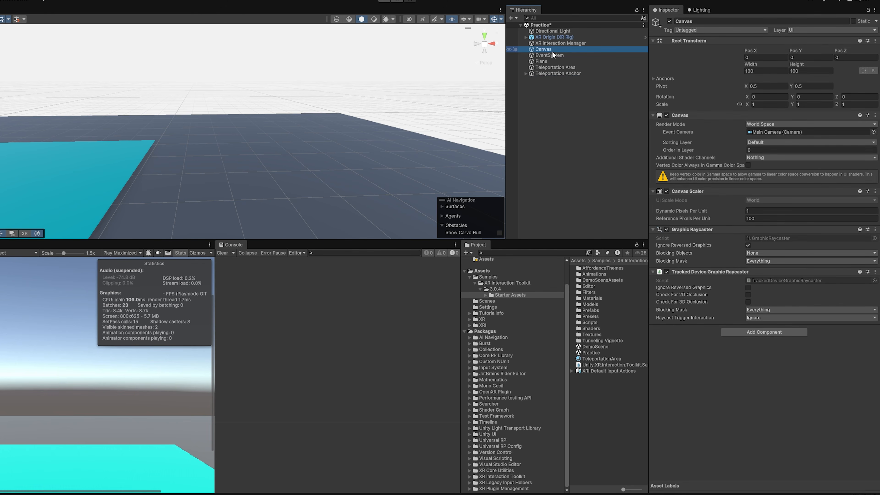
right_drag(389, 128, 369, 116)
right_click(540, 50)
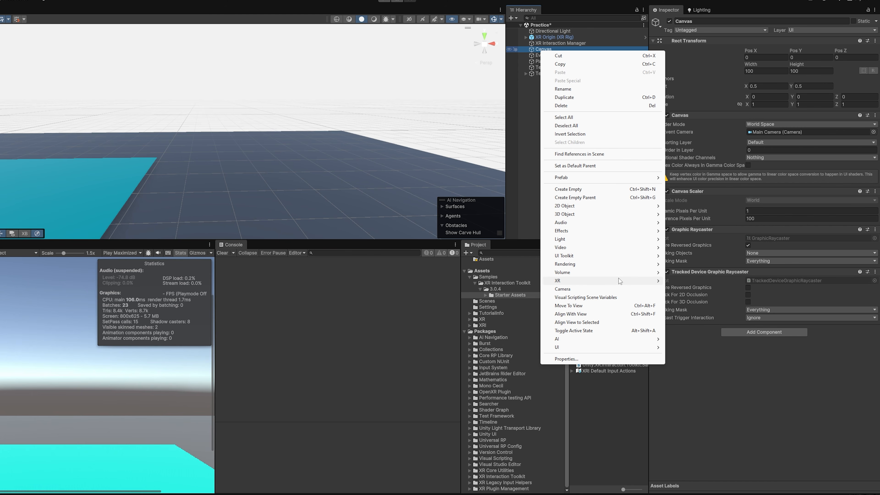
mouse_move(619, 282)
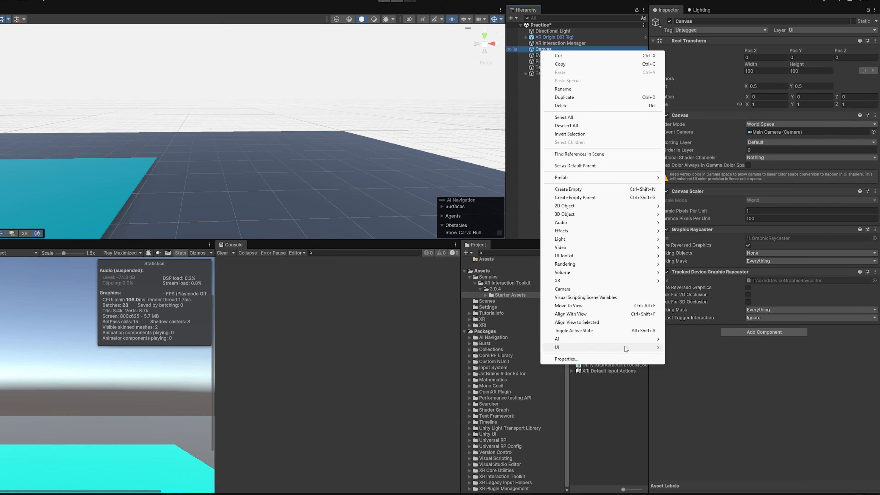
mouse_move(630, 349)
click(690, 349)
click(665, 61)
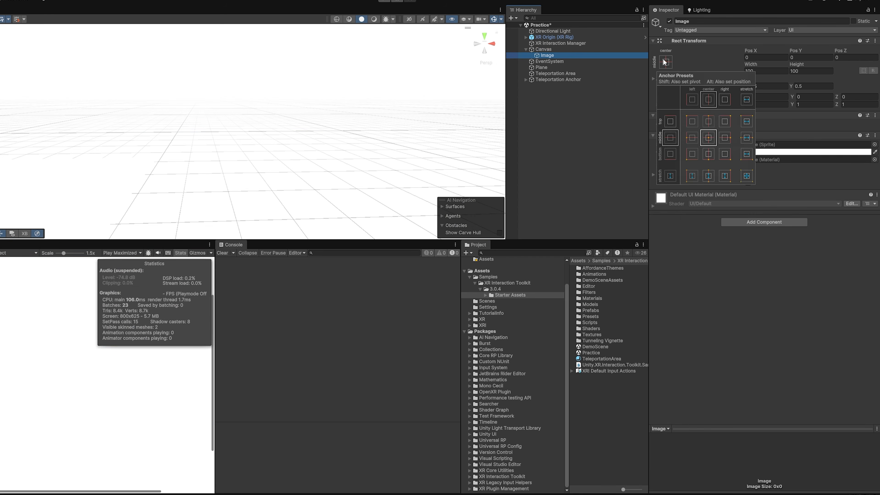
click(751, 179)
mouse_move(266, 93)
right_down()
mouse_move(247, 63)
mouse_move(308, 67)
mouse_move(258, 84)
right_up()
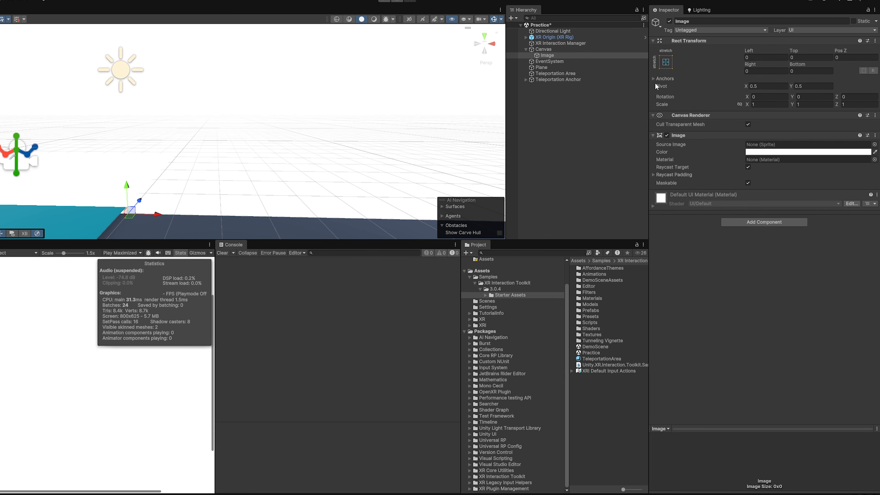
Set the Canvas's width and height to 5 and move it to about X 4, Z 5.35.
click(543, 49)
click(766, 71)
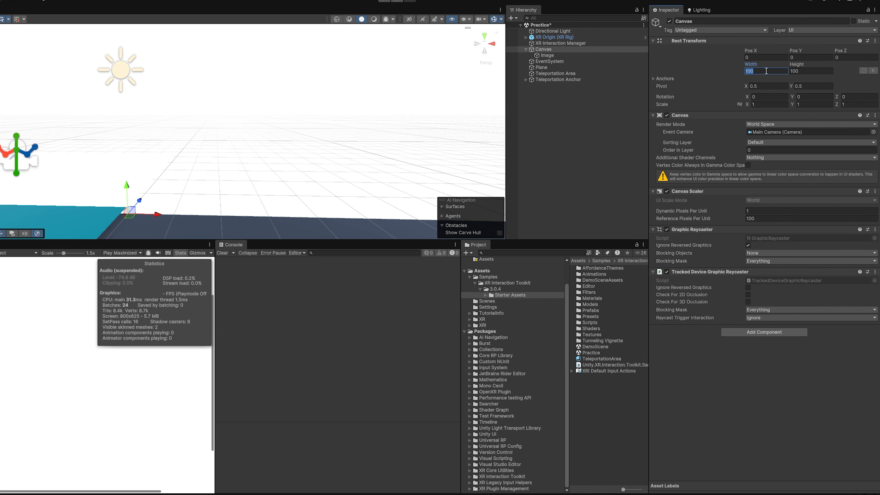
text(5)
key(Tab)
text(5)
key(Return)
drag(140, 202, 289, 154)
Set the Canvas's height to 2 and raise it to about Y 1.75.
click(792, 71)
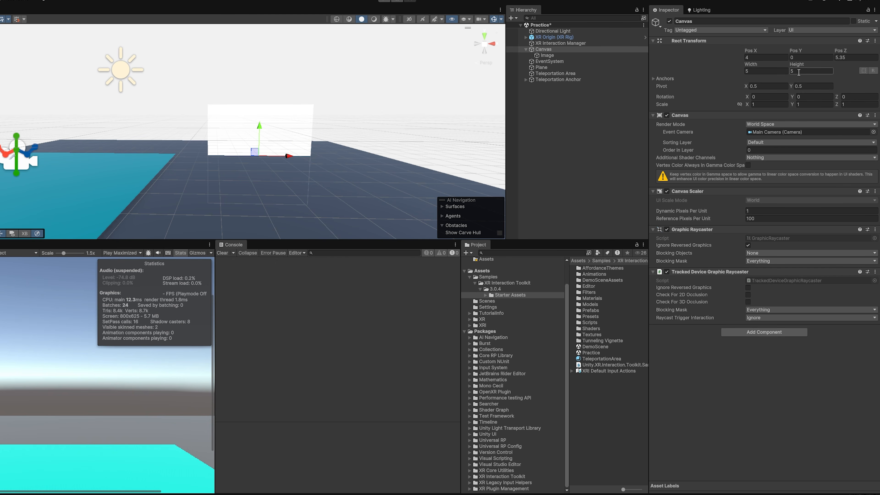
text(2)
key(Return)
drag(259, 126, 261, 92)
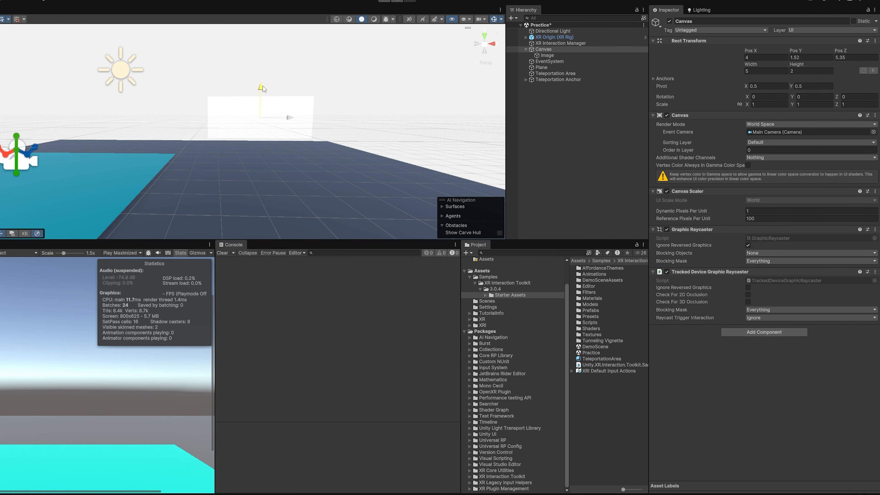
Add a TextMeshPro button as a child of the Image and import the TMP Essentials.
double_click(550, 54)
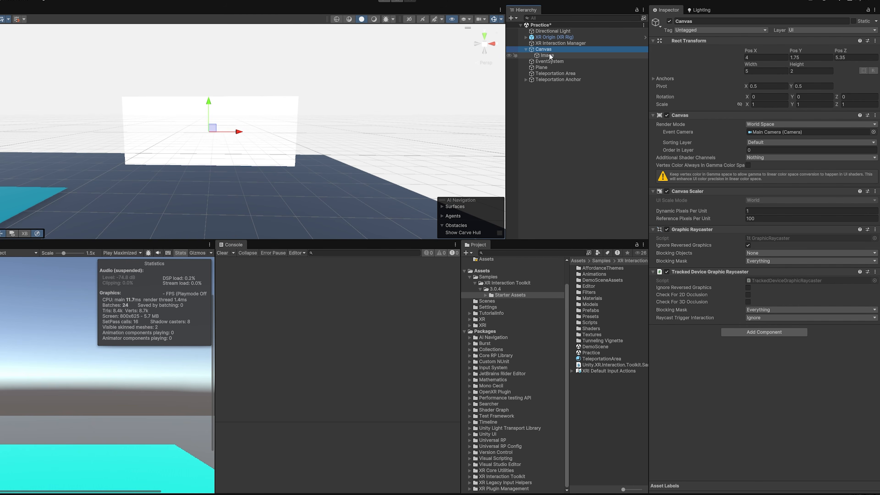
right_click(550, 58)
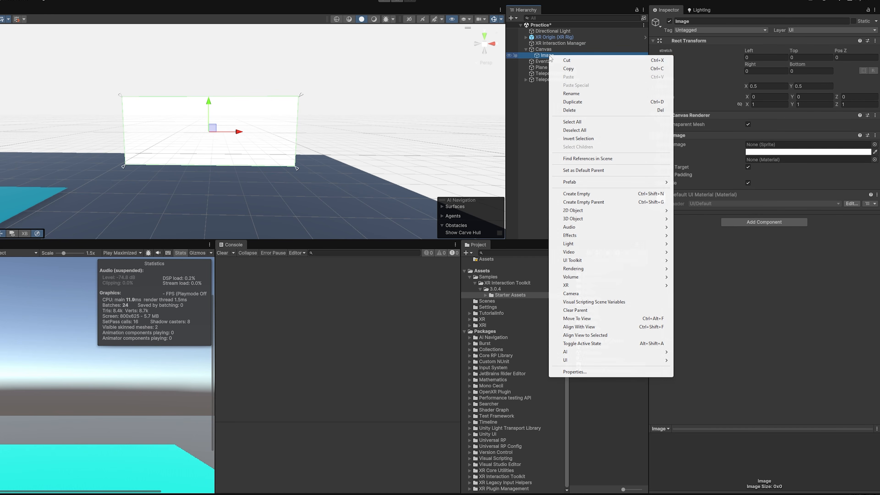
mouse_move(586, 360)
click(710, 434)
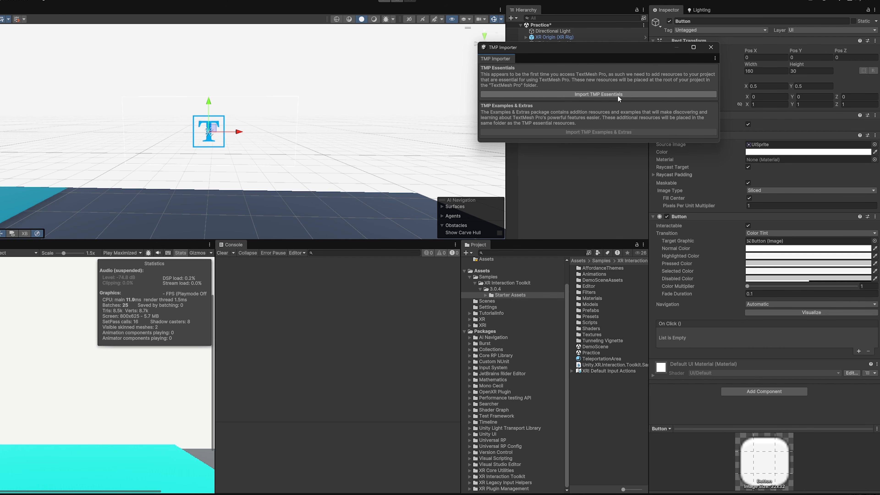
click(618, 95)
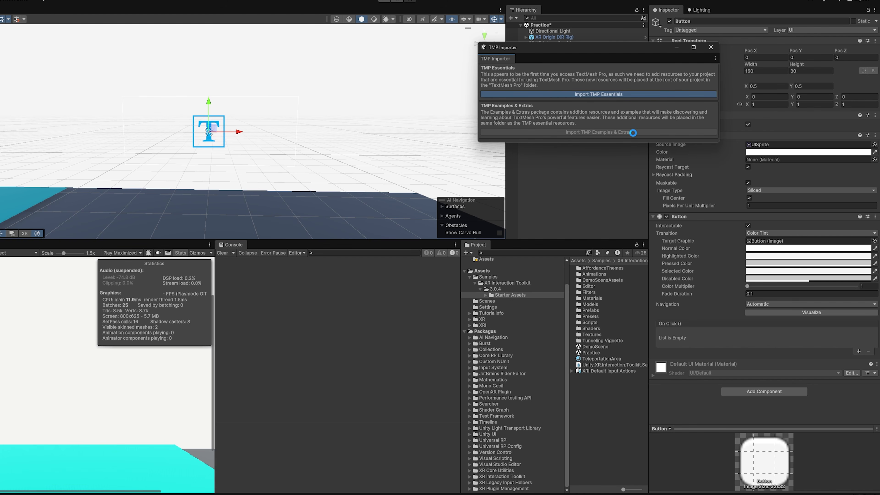
Close the TMP Importer window.
click(711, 47)
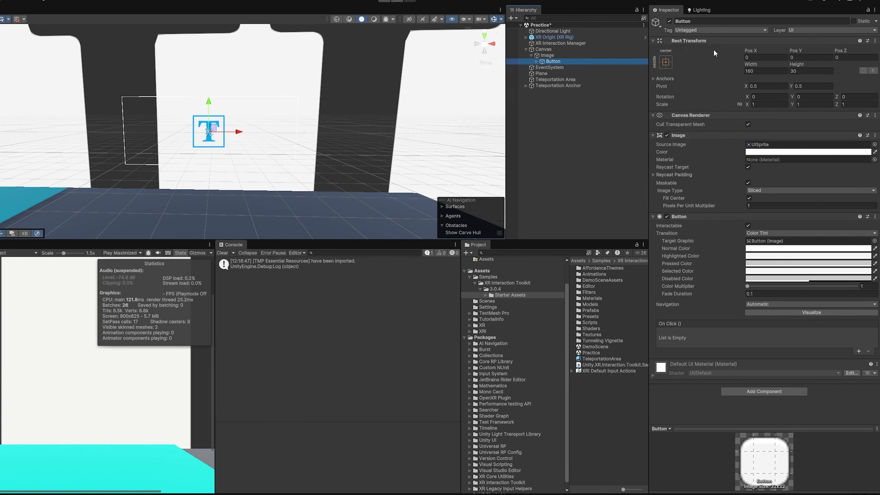
Try a width of 1 and a height of 0.5 on the button.
click(772, 71)
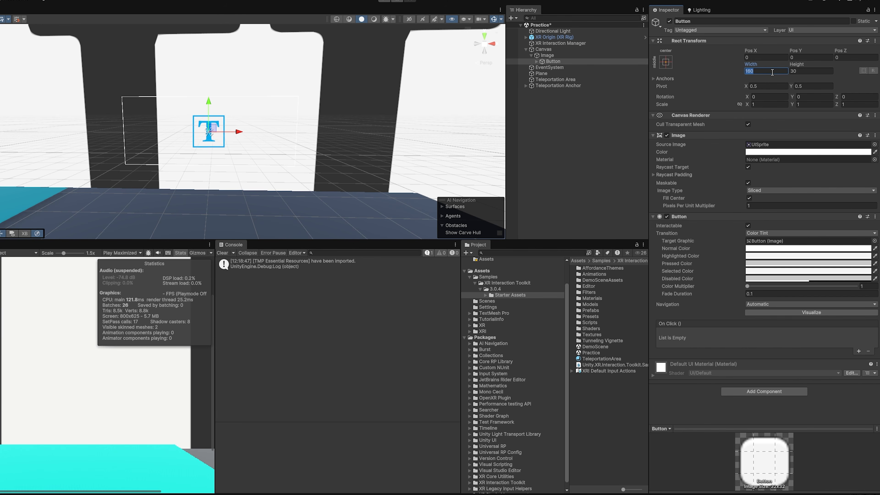
text(1)
click(811, 71)
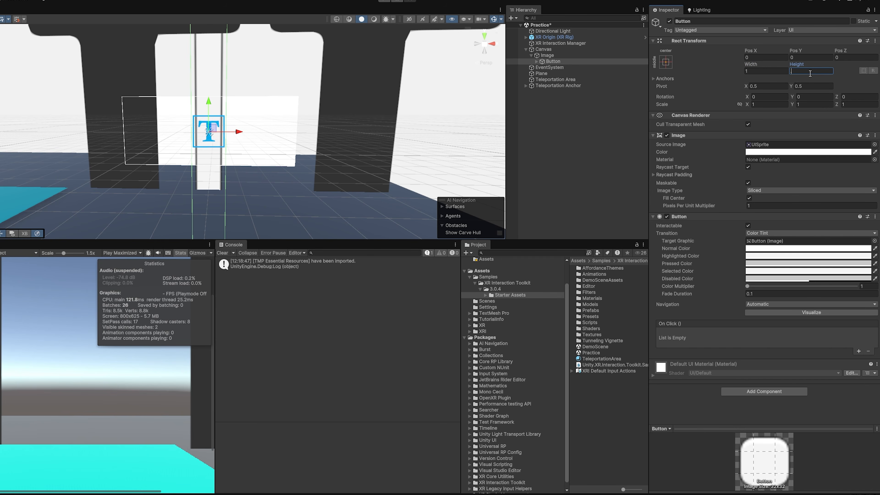
text(.5)
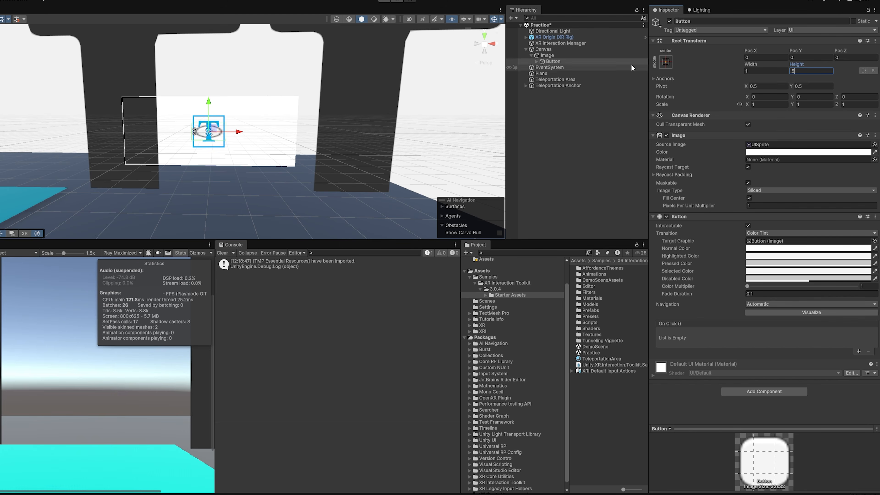
Scale the button uniformly to 0.02 so that it fits on the canvas.
click(760, 104)
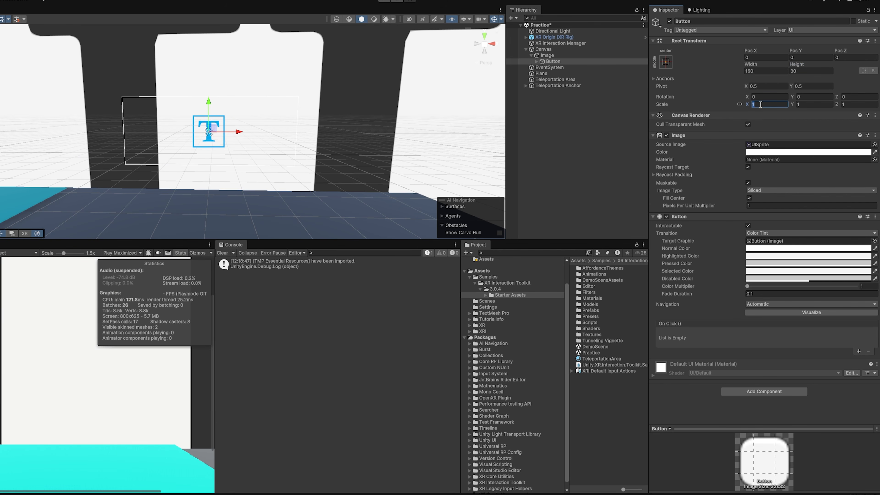
text(.2)
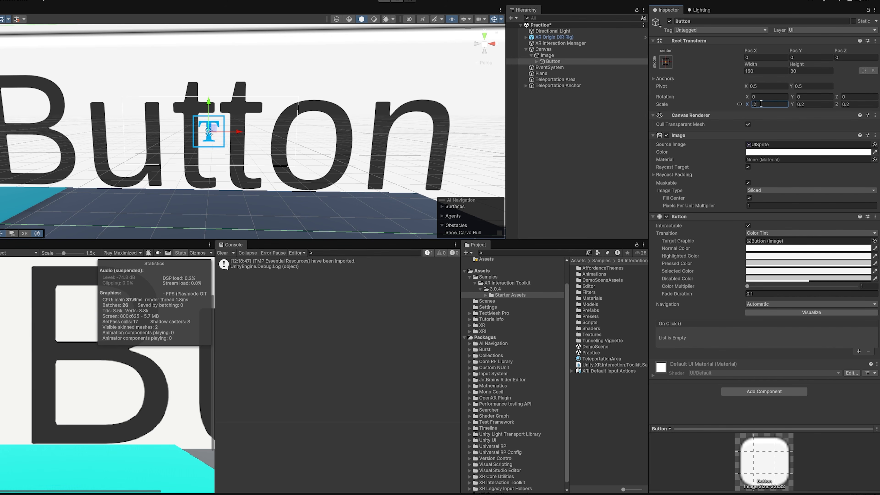
key(Return)
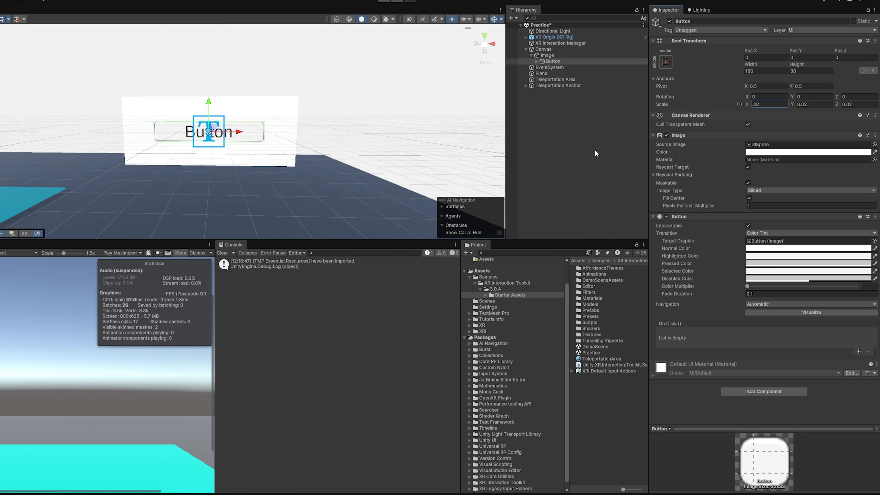
click(569, 143)
Change the button's label text to "Like This Video".
click(244, 134)
click(678, 170)
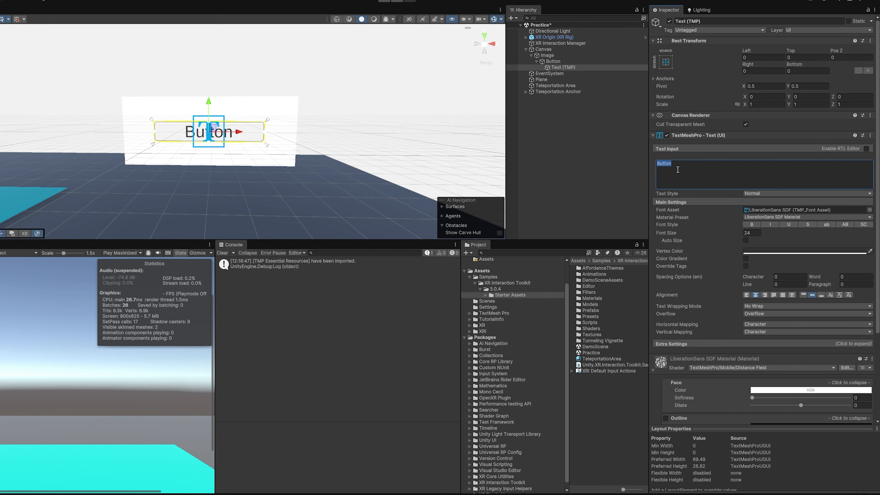
text(L)
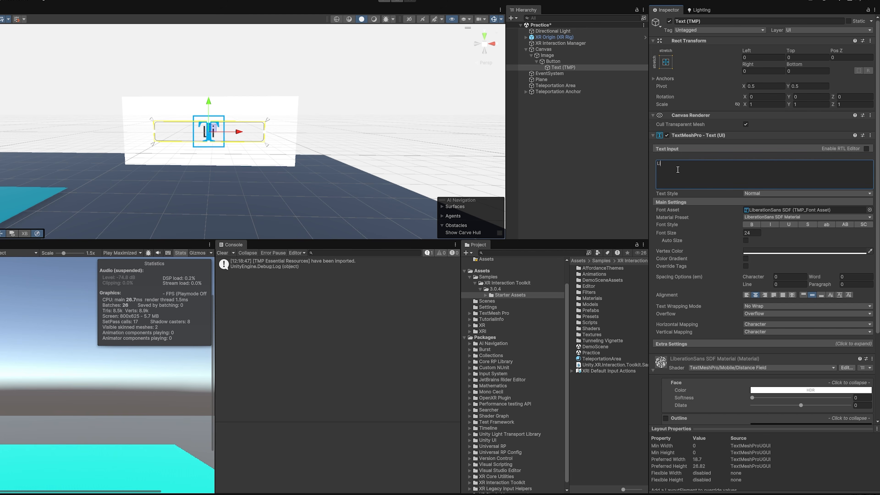
text(ike This Video)
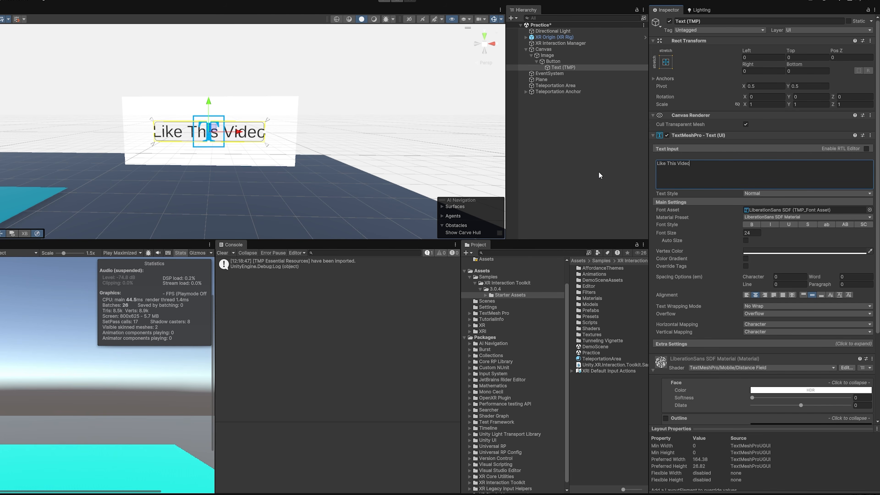
click(621, 175)
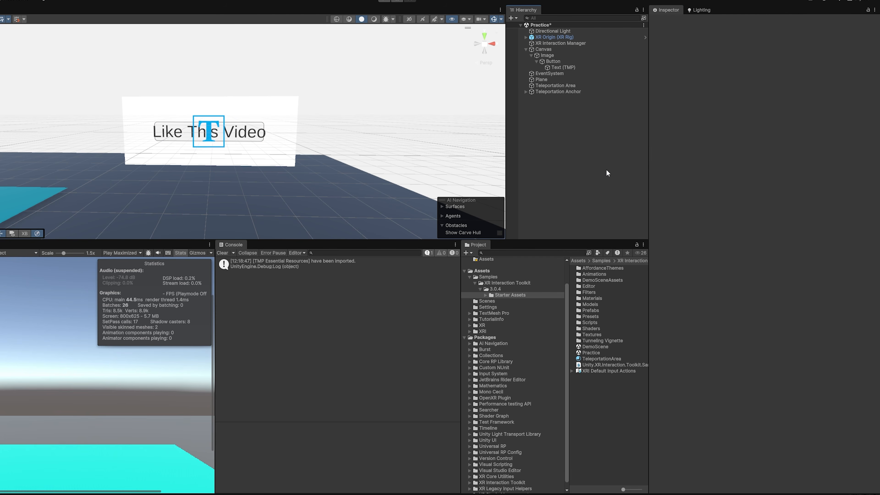
Review the Canvas and its nested Image, Button and Text (TMP) objects one by one.
click(534, 86)
click(548, 56)
click(543, 50)
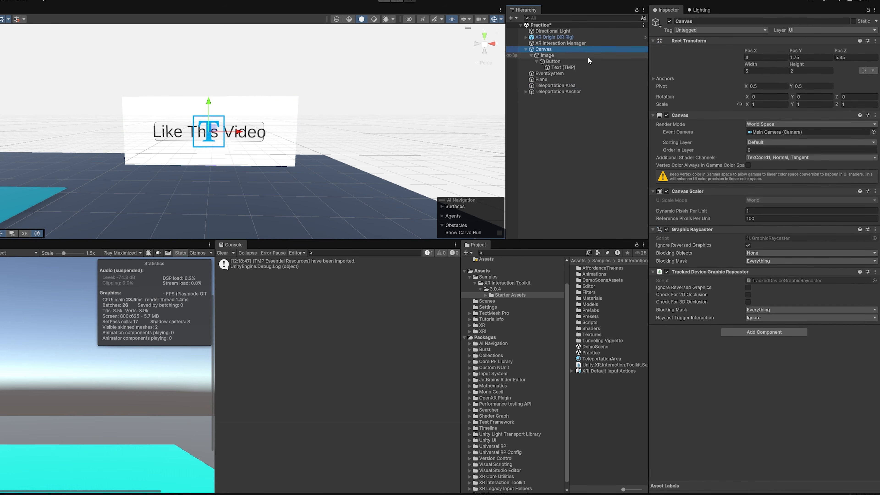
click(586, 61)
click(580, 56)
click(579, 67)
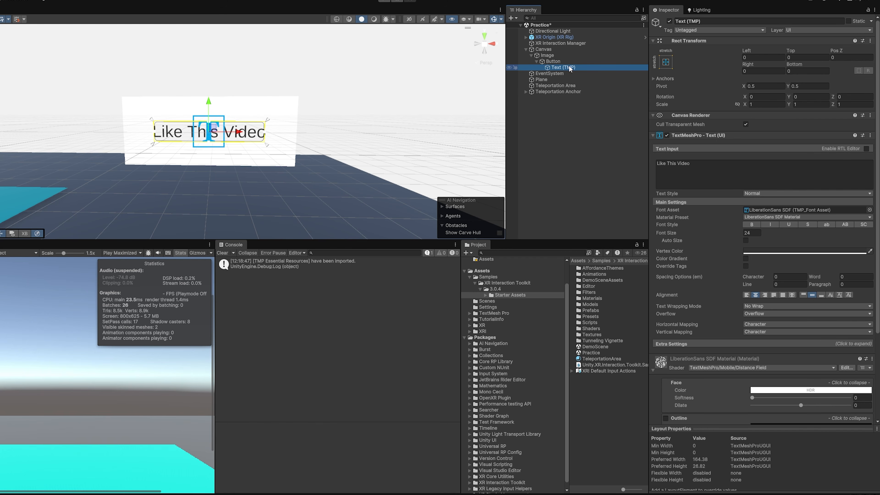
click(570, 197)
Add a cube to the scene and set its X, Y and Z position to 0.
right_drag(226, 166, 329, 145)
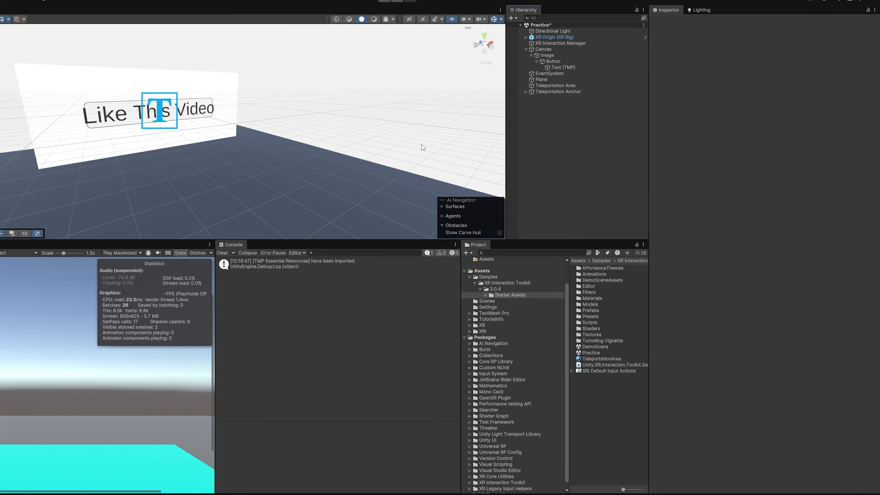
right_click(530, 129)
mouse_move(562, 272)
click(669, 273)
click(778, 50)
text(0)
click(813, 51)
text(0)
click(851, 50)
text(0)
Move the cube in front of the canvas to serve as a stand.
right_drag(292, 103, 158, 169)
drag(158, 169, 387, 133)
key(f)
click(600, 213)
right_drag(299, 133, 321, 133)
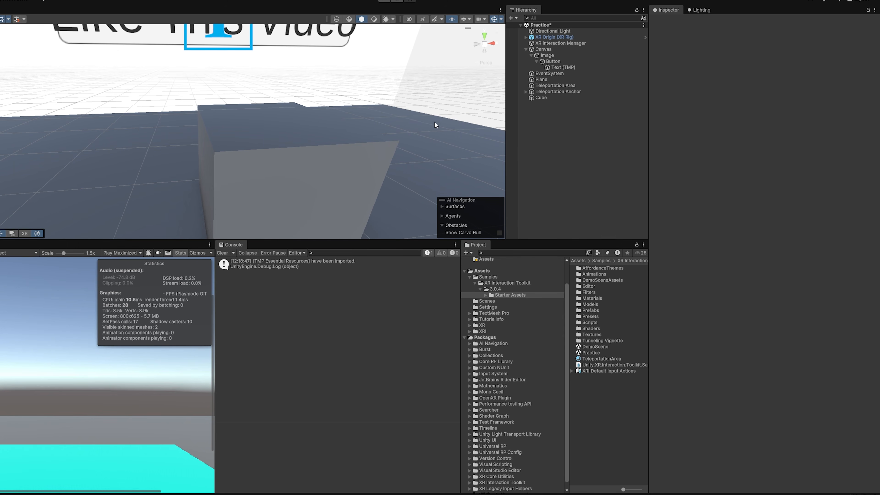
Add a cylinder and raise it above the cube to about Y 2.1.
right_click(537, 108)
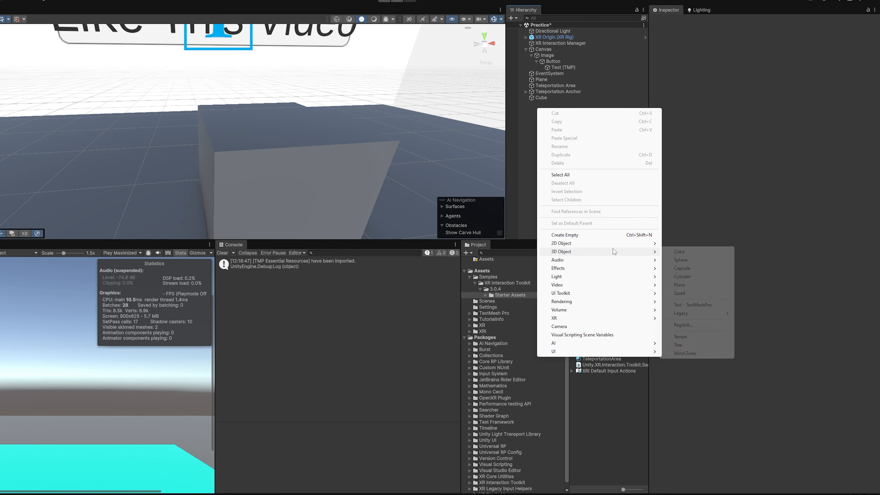
right_click(548, 135)
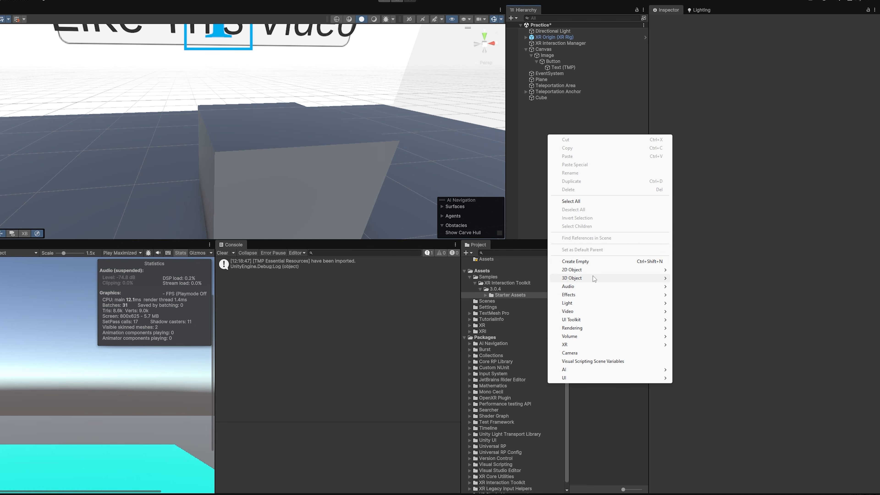
mouse_move(623, 279)
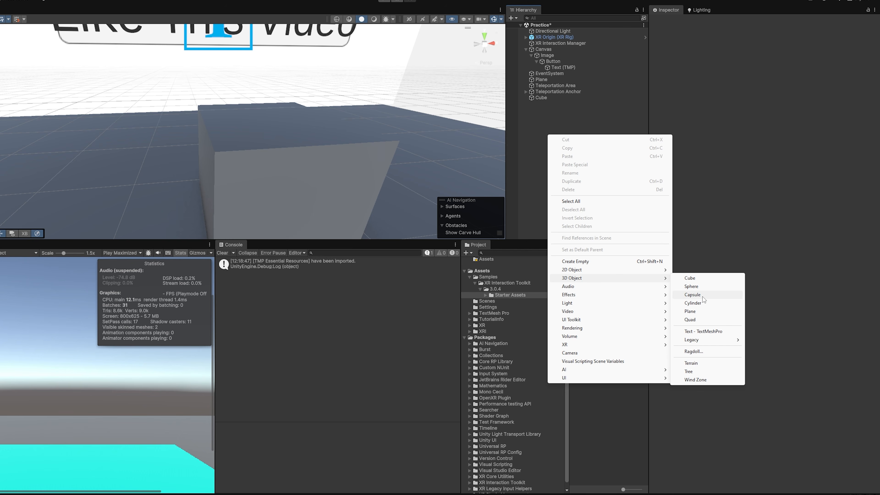
click(705, 303)
drag(208, 103, 209, 53)
right_drag(215, 57, 301, 75)
key(s)
drag(138, 87, 291, 26)
Scale the cylinder uniformly to 0.2 and lower it toward the cube's top at about Y 1.17.
click(764, 64)
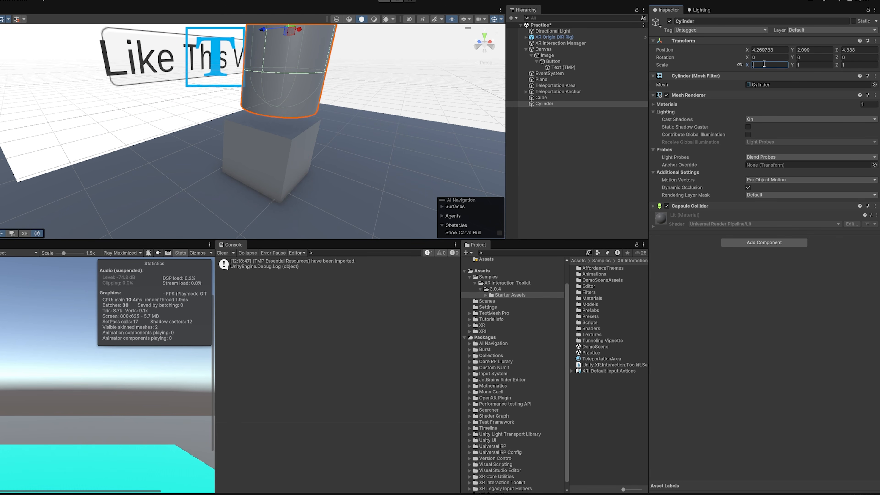
text(.2)
right_drag(328, 82, 271, 42)
key(d)
drag(248, 40, 246, 140)
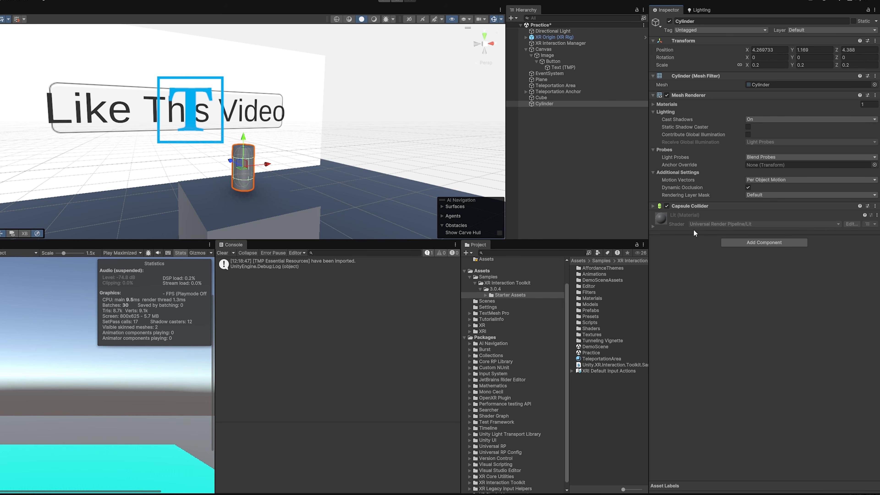
Add an XR Grab Interactable component to the cylinder.
click(742, 242)
text(xr)
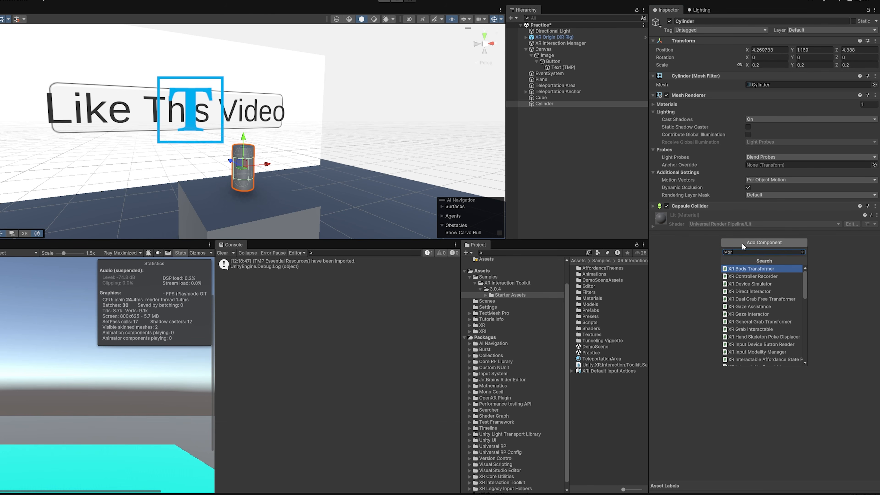
text( grab)
key(Down)
key(Down)
key(Return)
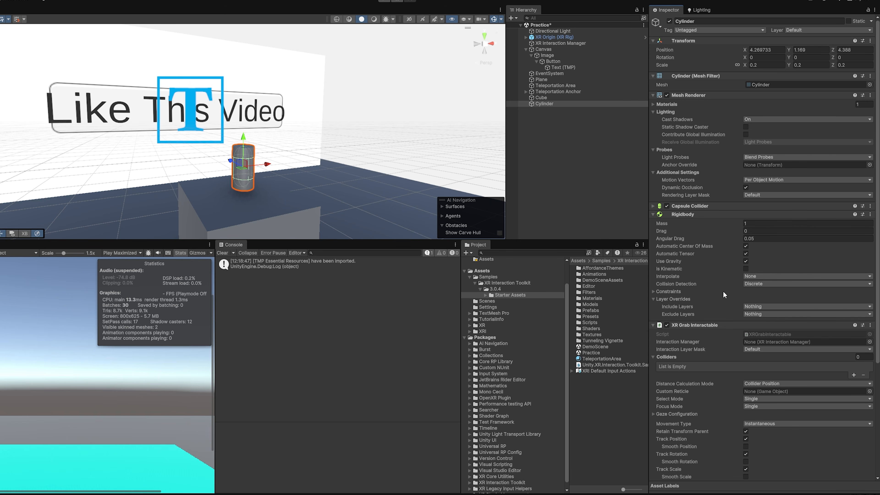
Enable Use Dynamic Attach on the cylinder's XR Grab Interactable.
scroll(723, 291, down, 5)
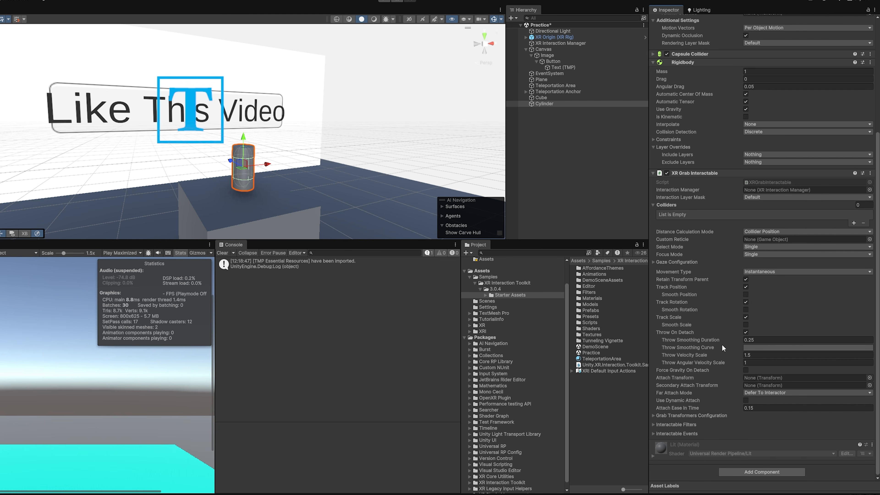
click(747, 401)
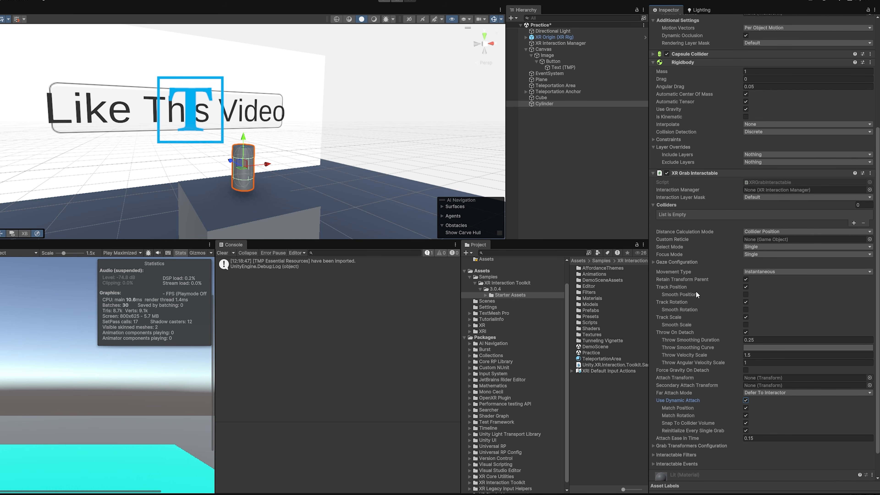
click(748, 362)
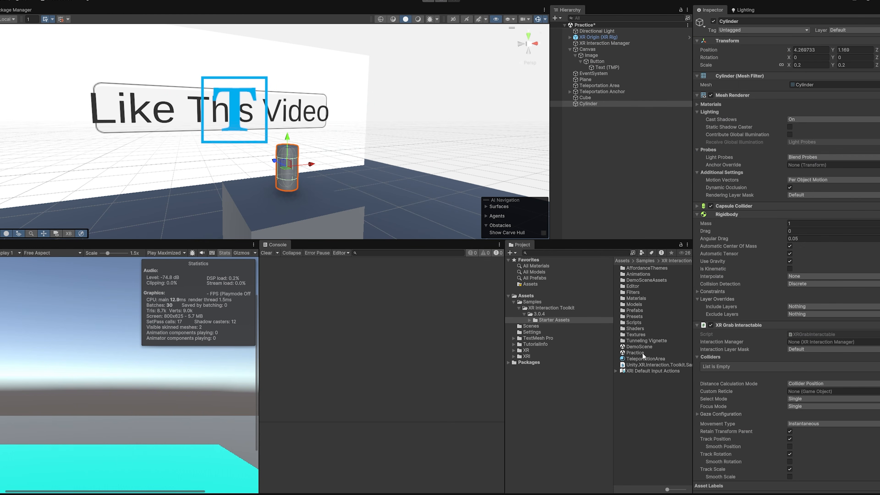
Open the DemoScene from the Starter Assets and bring the poke interaction station into view.
click(615, 222)
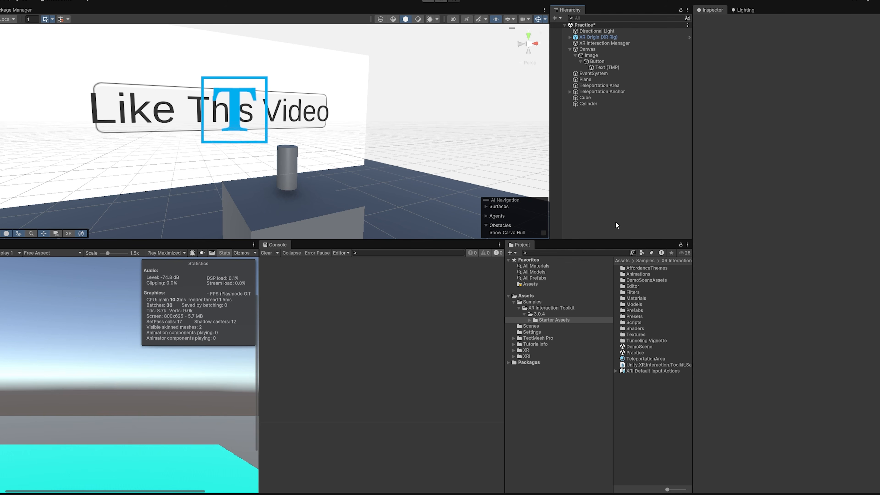
double_click(639, 349)
right_drag(432, 132, 241, 161)
key(w)
key(s)
key(w)
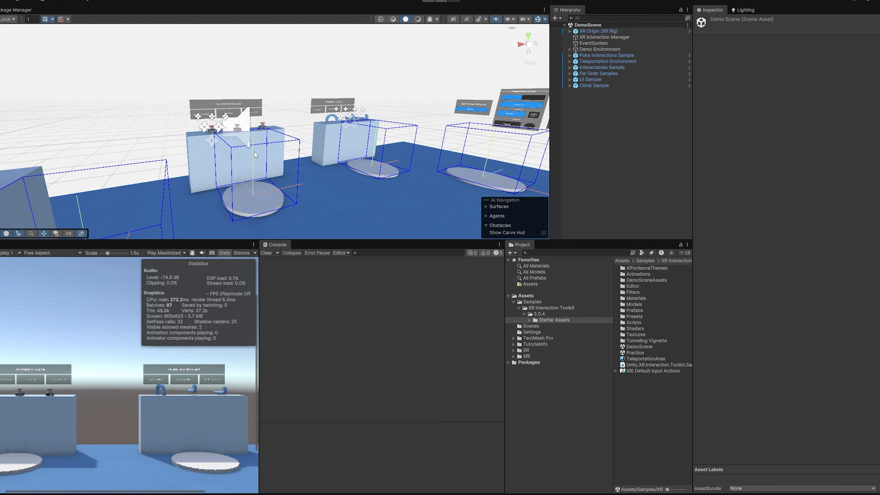
Expand the XR Origin (XR Rig) and inspect the red push buttons of the Poke Interaction Examples up close.
click(570, 31)
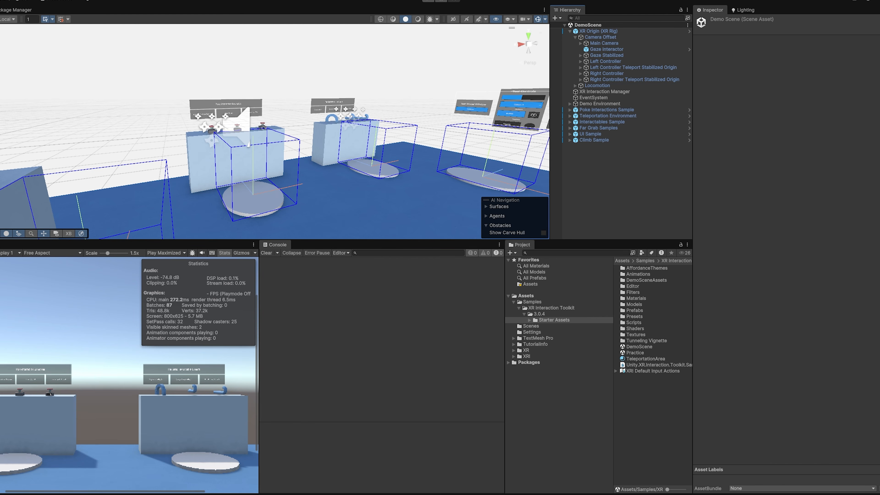
right_drag(295, 170, 344, 228)
key(w)
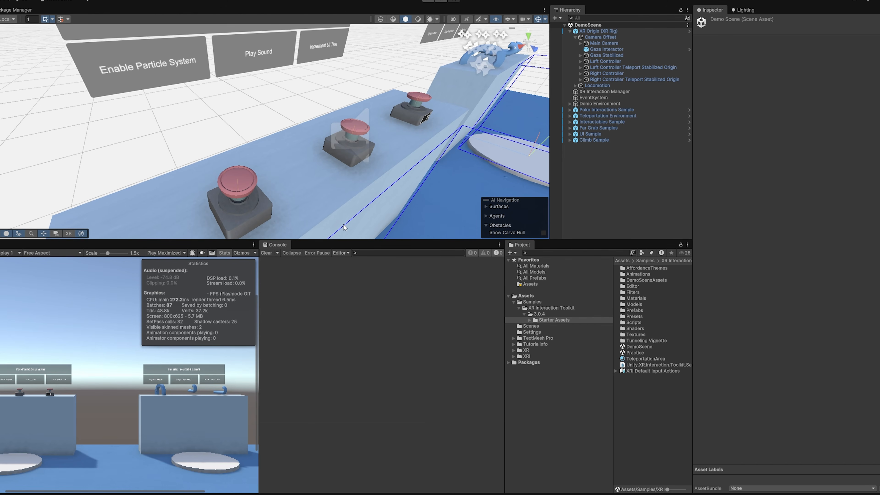
right_drag(317, 185, 315, 105)
key(s)
key(w)
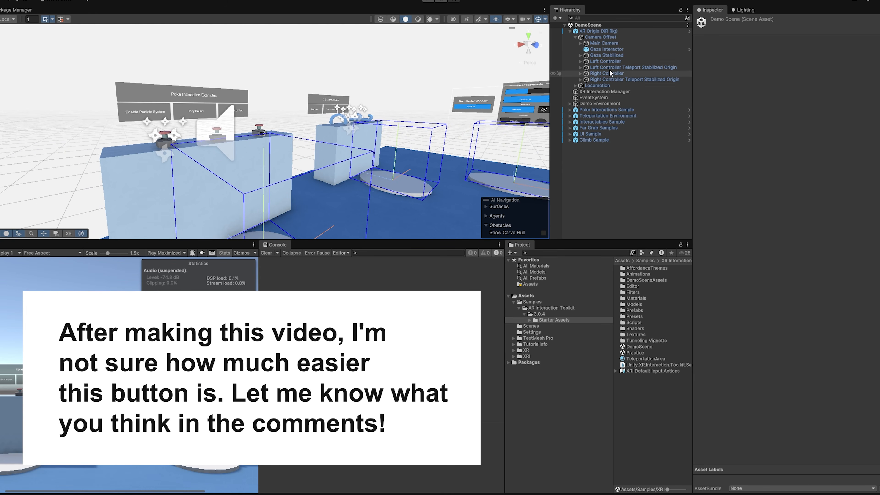
Examine the Left Controller's Poke Interactor: its Interaction Layer Mask, Handedness and Attach Transform options, and the referenced Poke Point's transform.
click(581, 62)
click(594, 63)
click(600, 68)
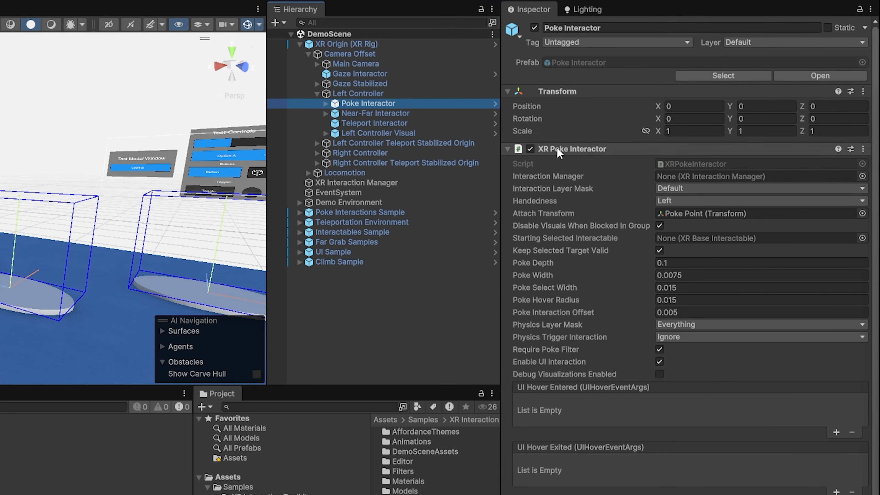
click(669, 189)
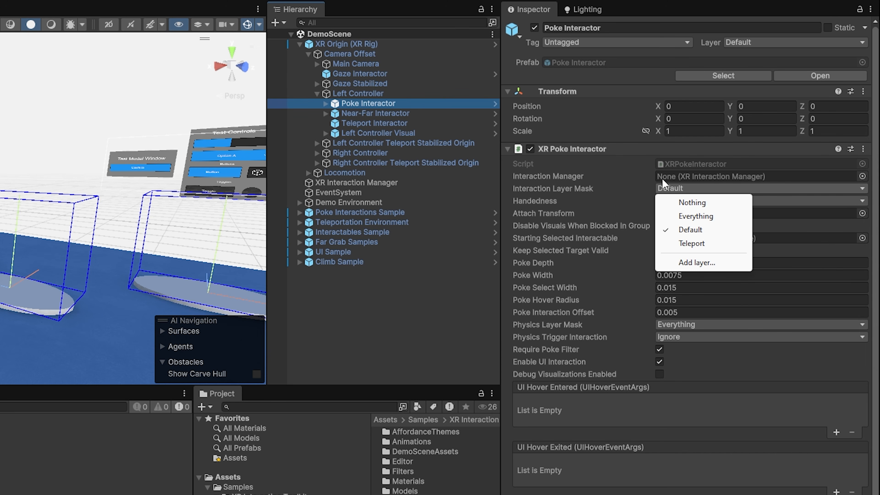
click(798, 198)
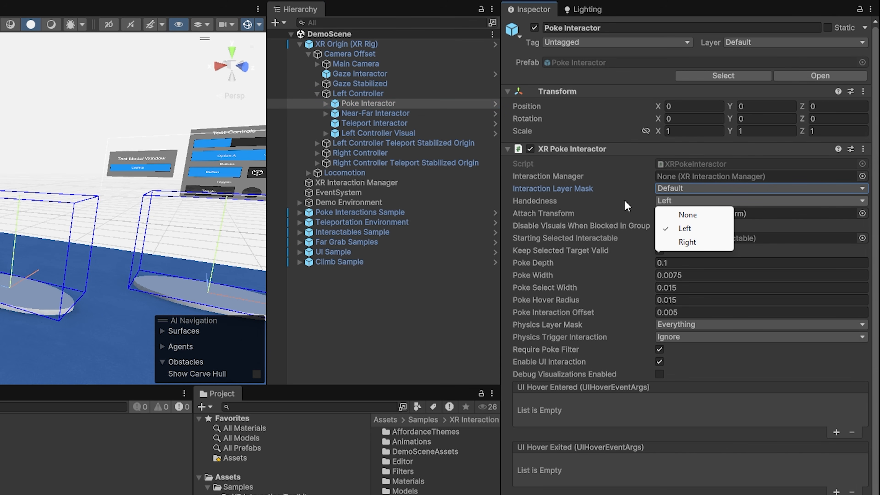
click(567, 220)
click(727, 214)
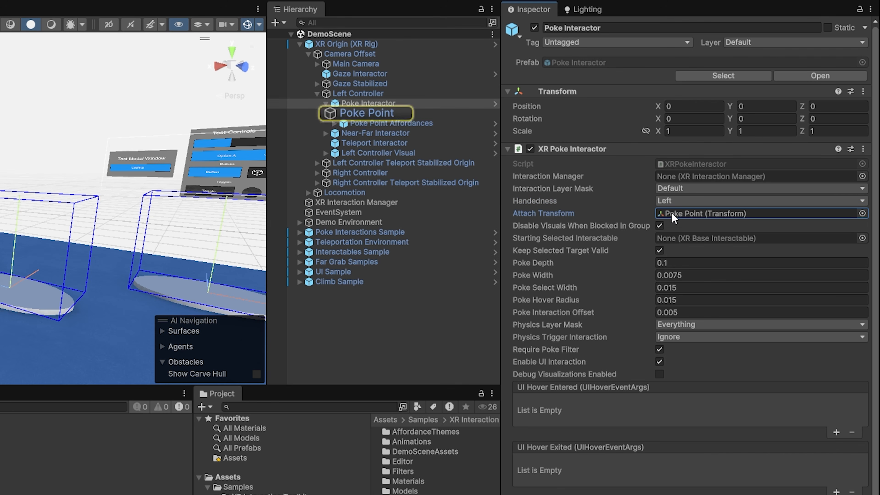
click(368, 113)
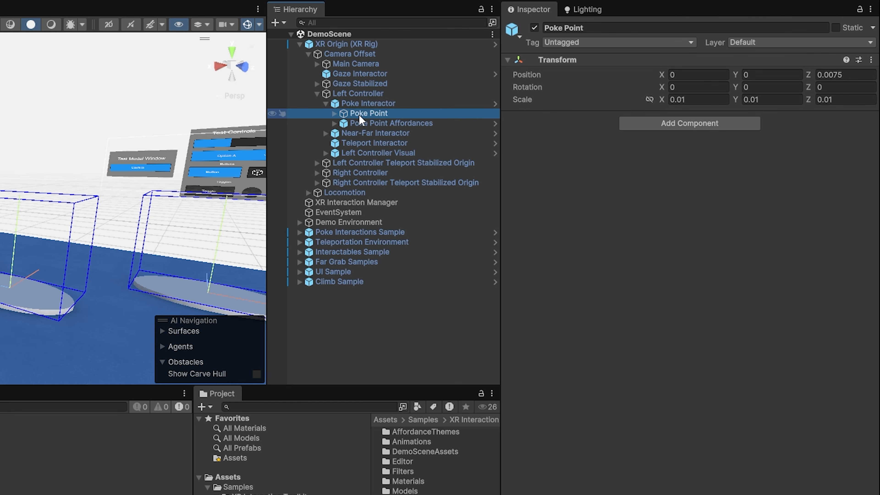
Review the Left Controller's XR Poke Interactor settings and bring the Poke Interactor into view.
click(373, 107)
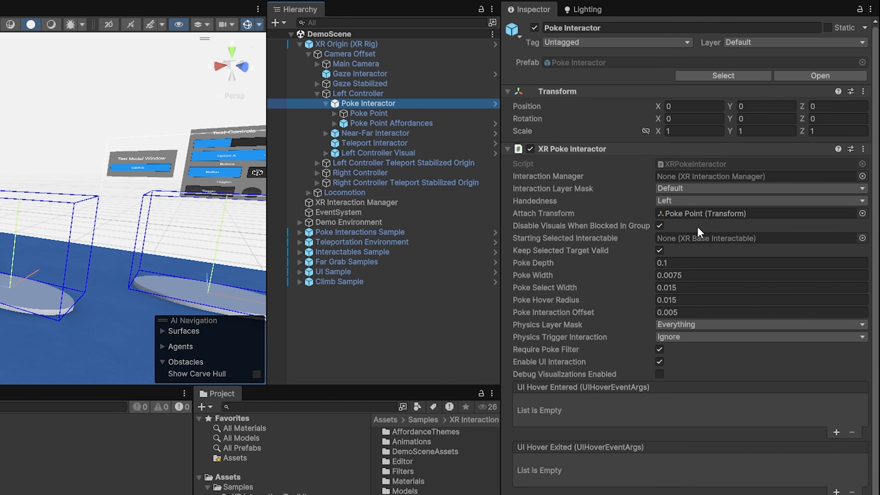
double_click(346, 105)
Select the first Push Button of the Poke Interactions Sample beneath the Enable Particle System sign and expand its children.
right_drag(84, 112, 100, 148)
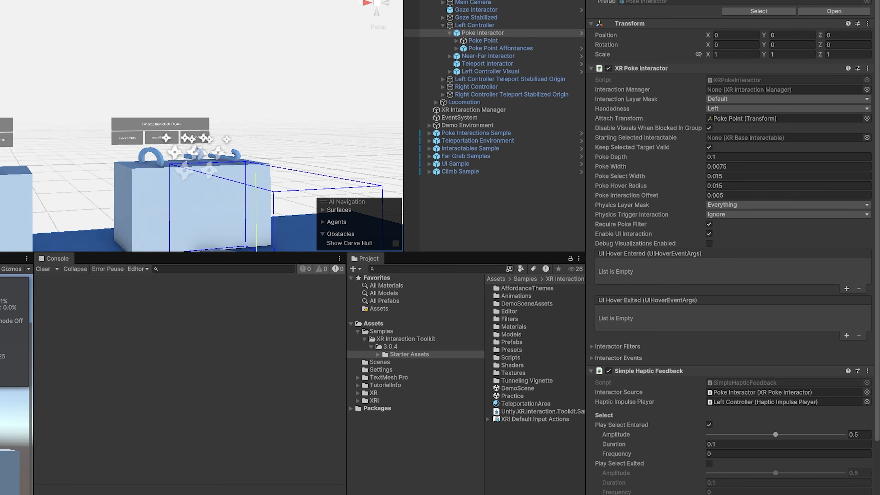
click(97, 168)
right_drag(35, 135, 222, 96)
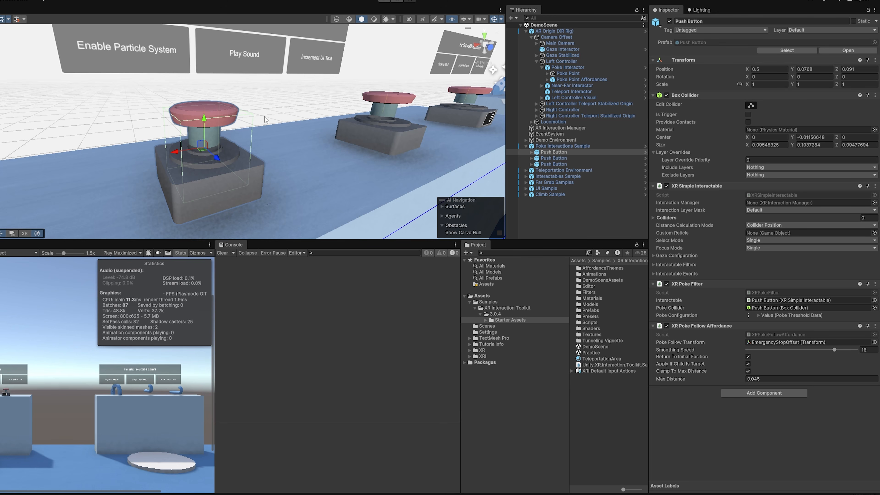
click(531, 152)
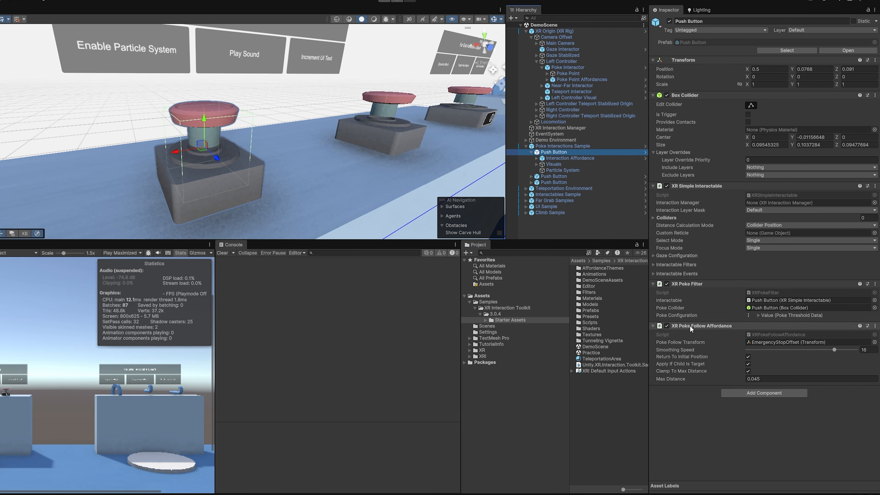
Examine the Push Button's XR Poke Filter: its Poke Collider reference, Poke Threshold Data and available Poke Direction options.
click(763, 315)
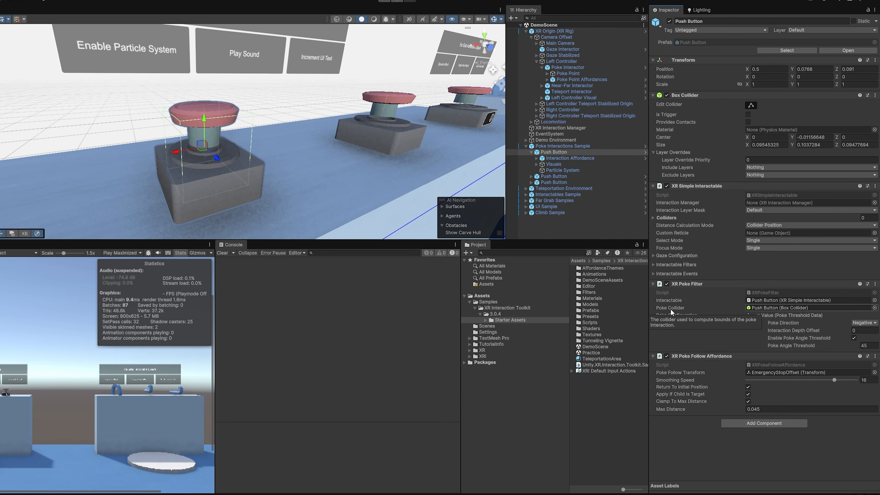
click(766, 307)
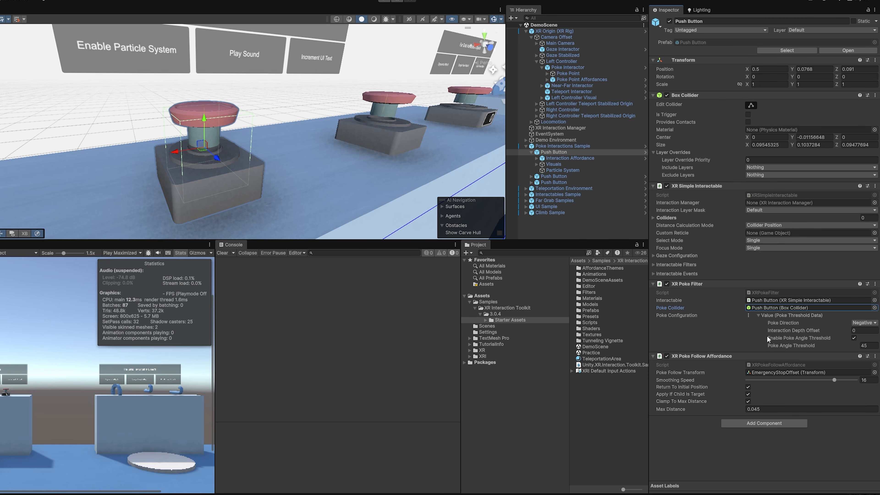
mouse_move(776, 324)
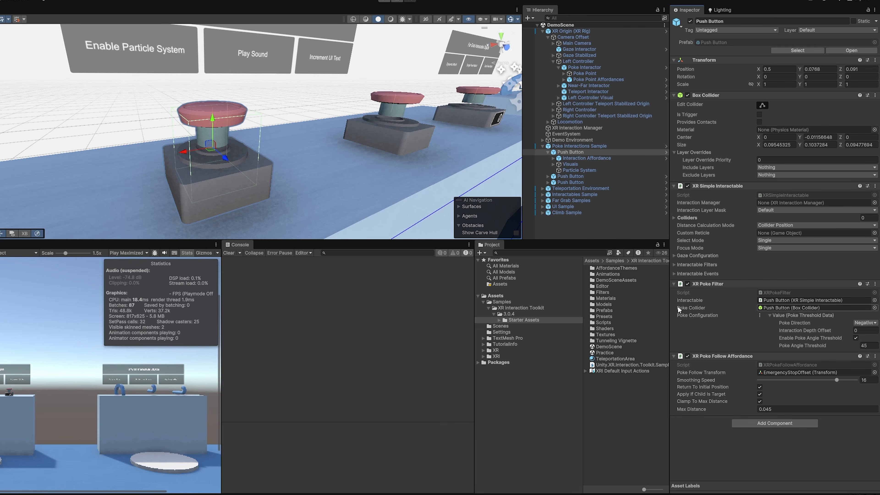
drag(669, 312, 508, 315)
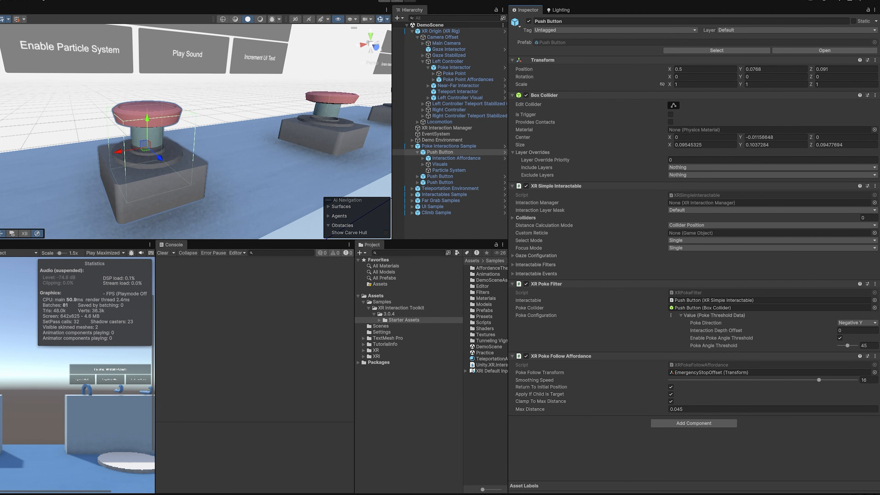
click(849, 322)
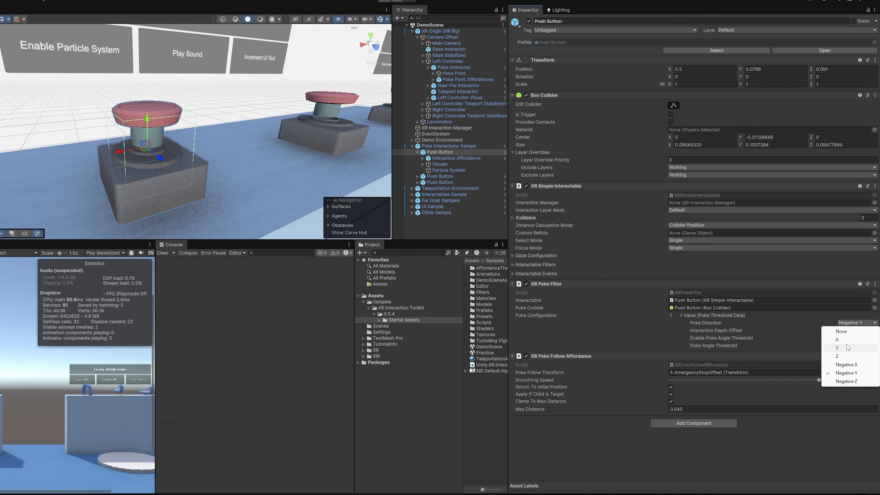
click(859, 316)
click(859, 316)
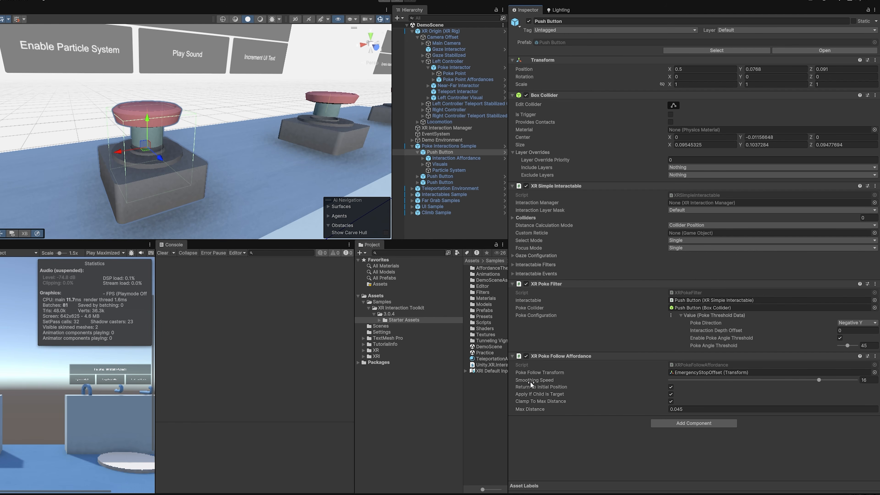
Try lowering the EmergencyStopOffset referenced by the Poke Follow Transform, undo the move and reselect the Push Button.
double_click(709, 373)
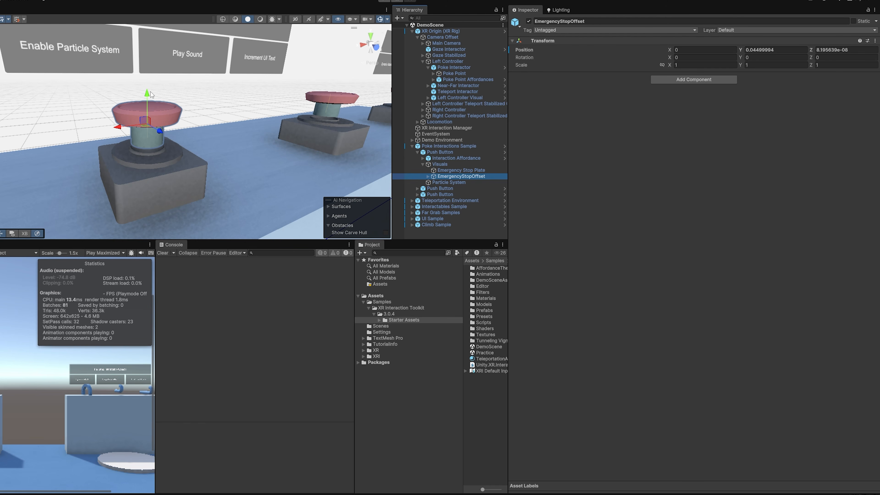
mouse_move(147, 94)
mouse_down()
mouse_move(147, 121)
mouse_move(147, 109)
mouse_up()
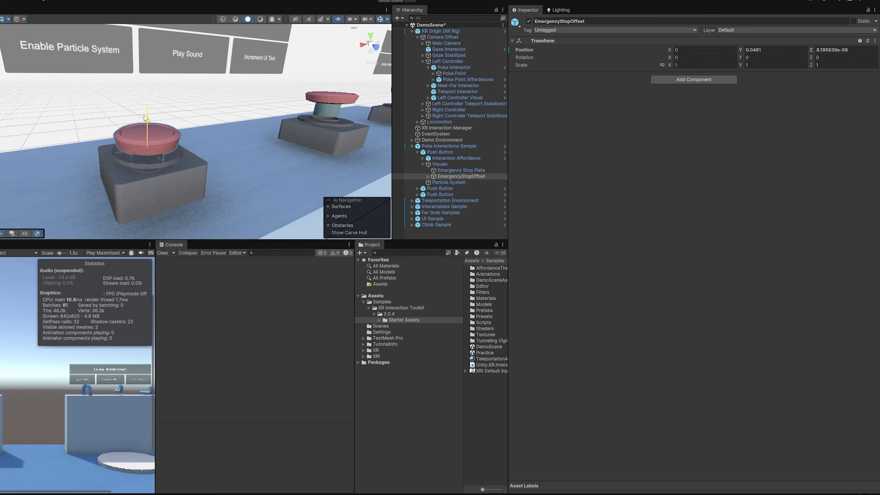
key(ctrl+z)
double_click(447, 165)
click(454, 153)
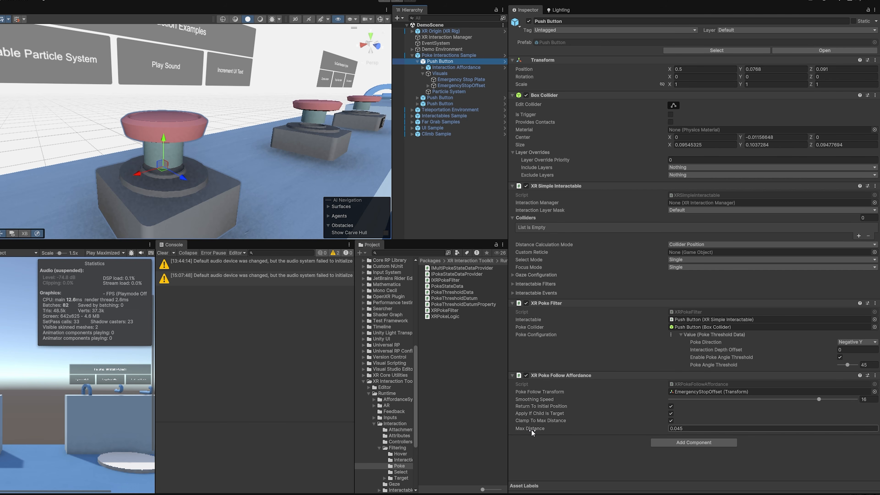
Inspect the transform of the EmergencyStopOffset referenced by XR Poke Follow Affordance and that of its child EmergencyStop.
mouse_move(531, 429)
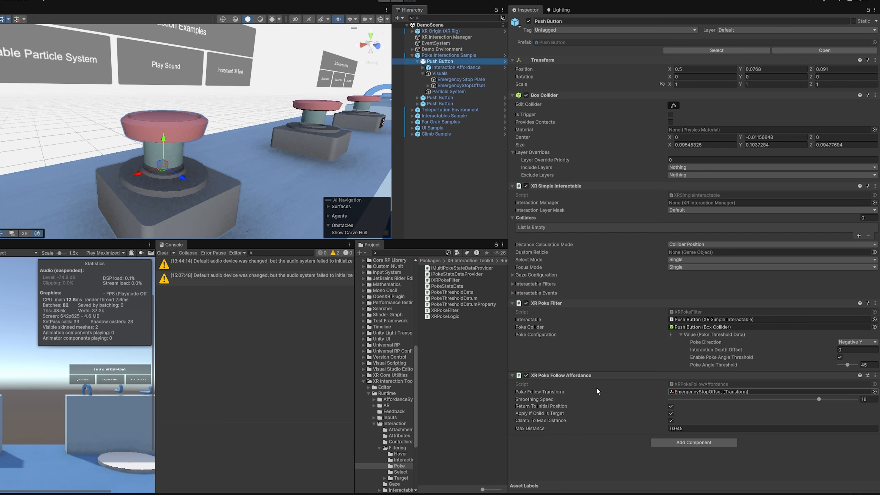
click(712, 391)
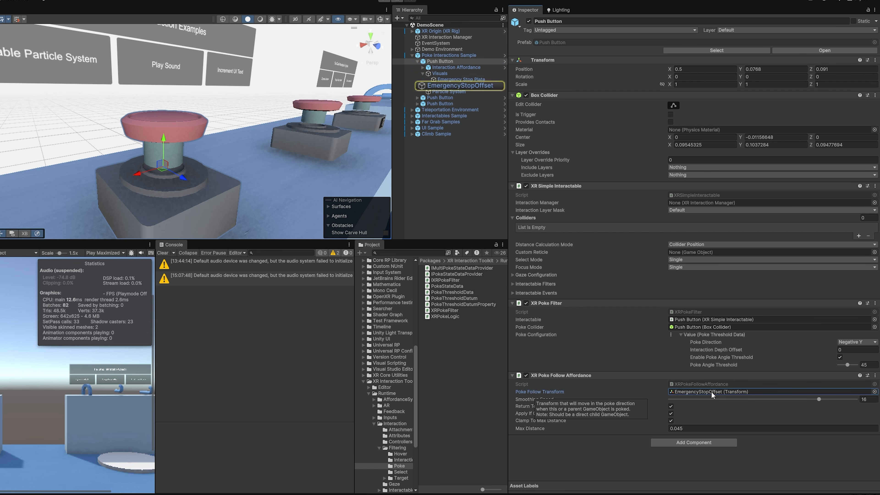
click(456, 86)
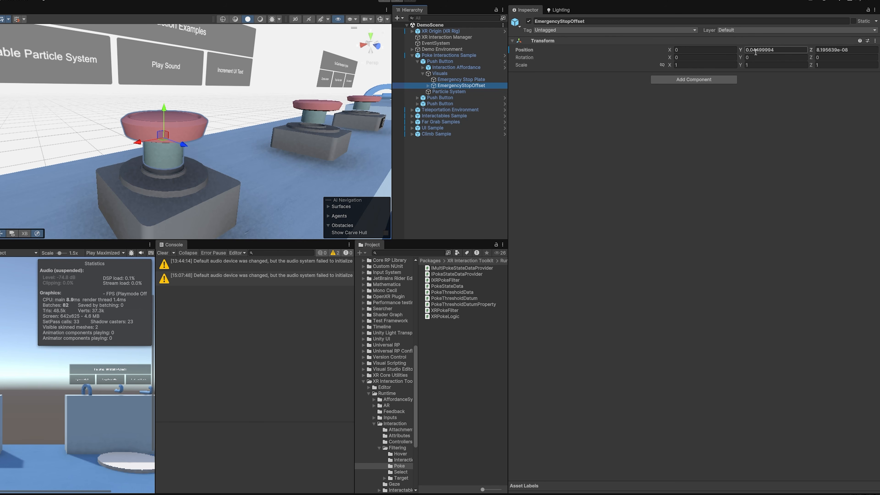
click(428, 86)
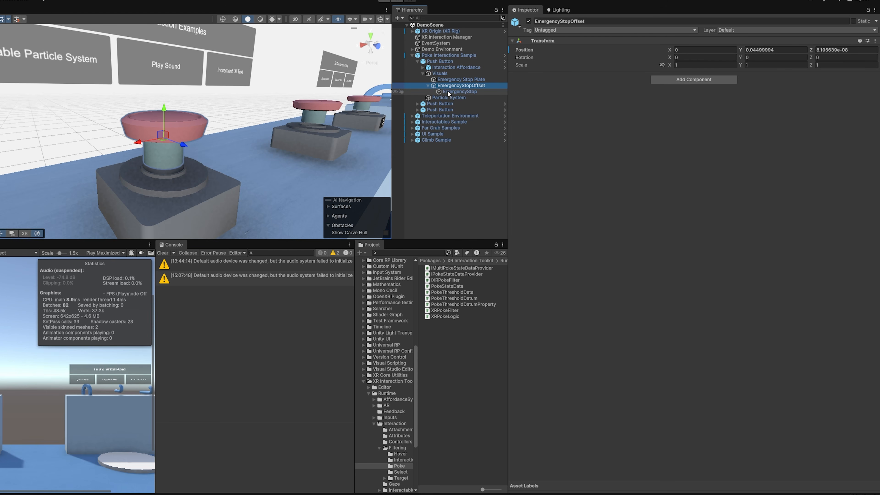
click(448, 92)
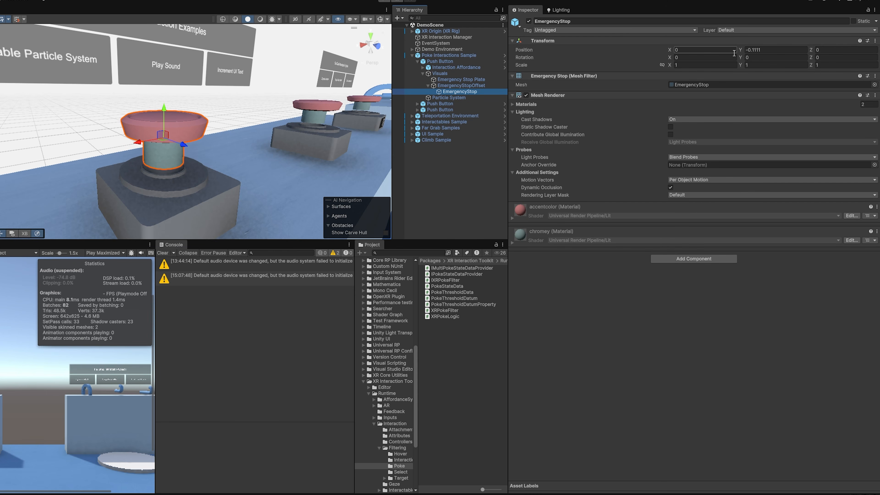
Try a Y position of 0 on the EmergencyStop mesh and undo the change.
click(756, 50)
text(0)
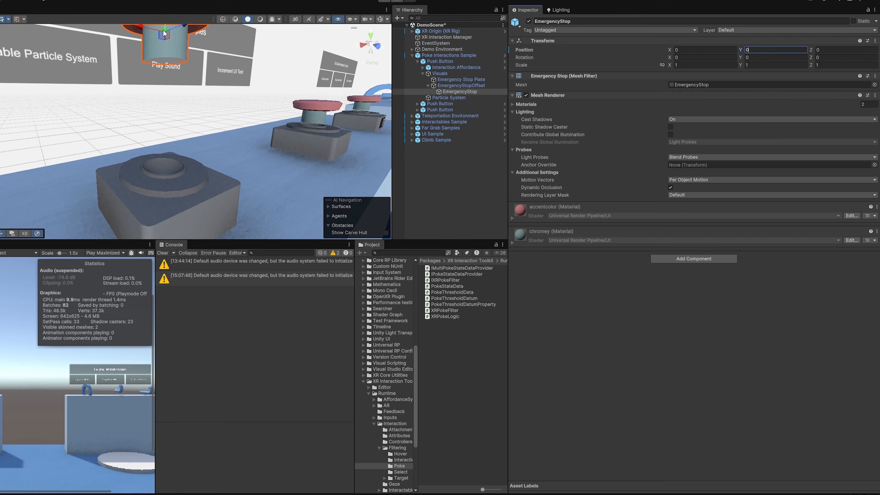
key(ctrl+z)
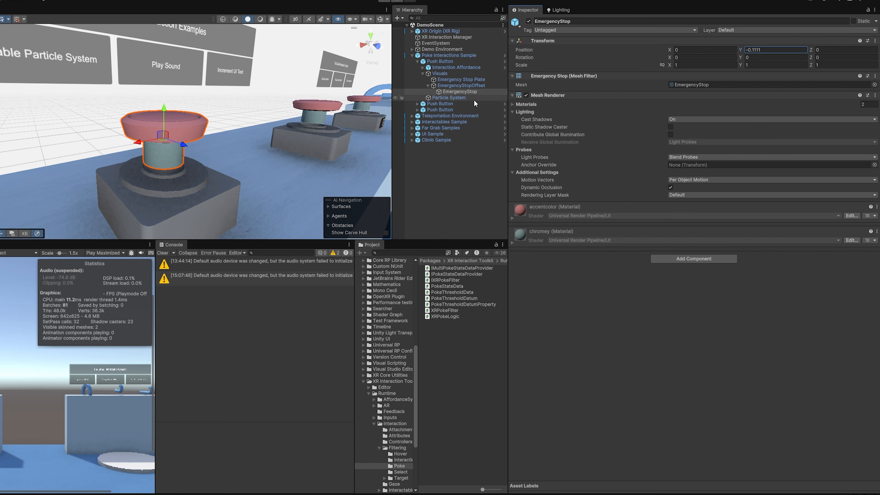
Review EmergencyStopOffset again and locate it from the Push Button's Poke Follow Transform reference.
click(473, 86)
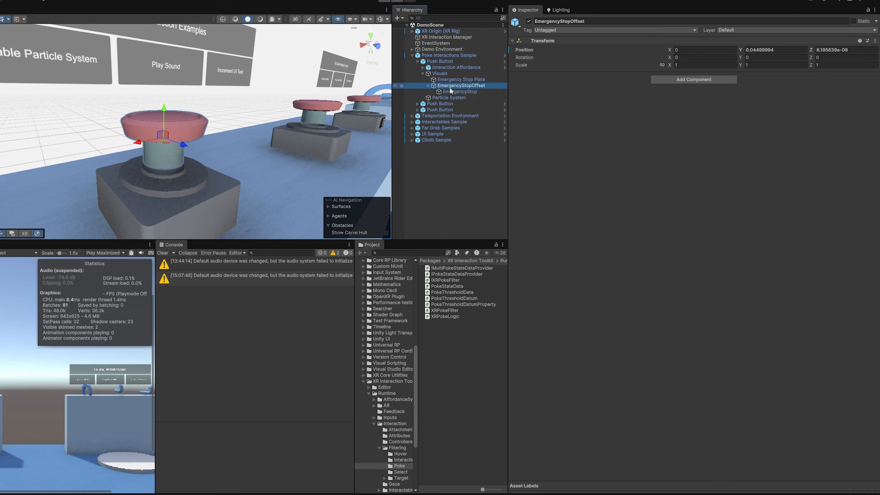
click(451, 62)
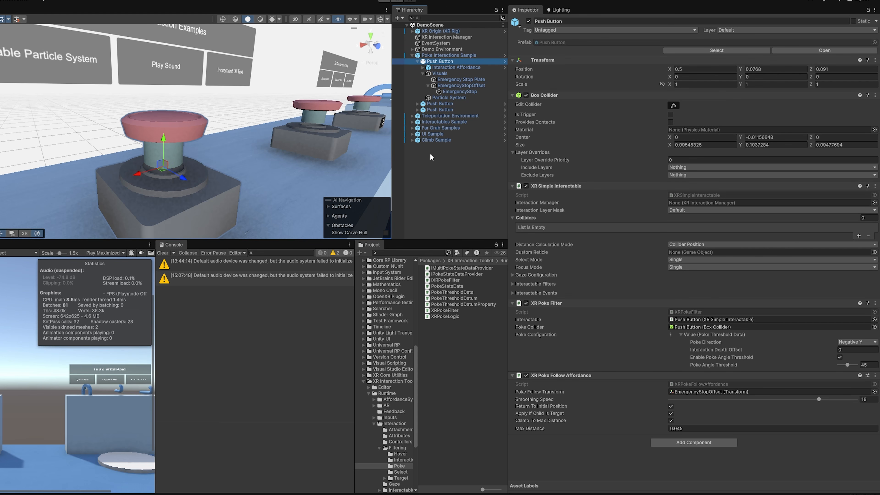
click(710, 393)
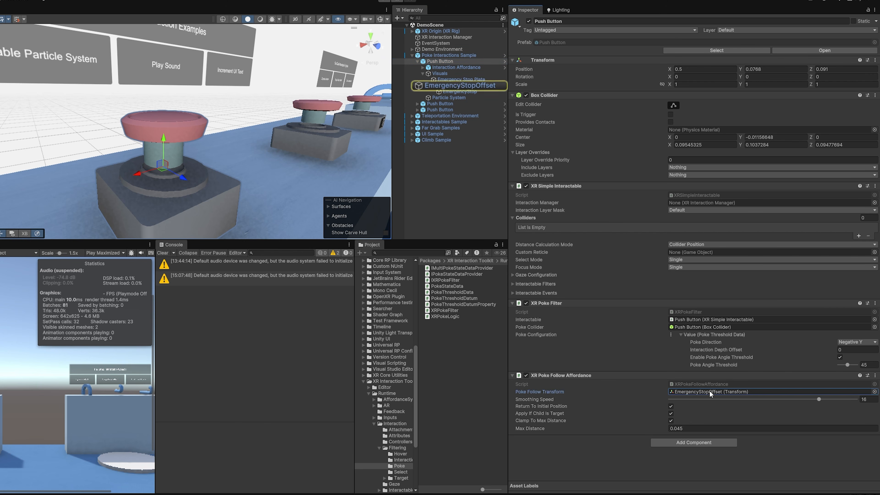
Demonstrate the button's travel by lowering EmergencyStopOffset to a Y position of about 0.0008 and raising it again.
drag(165, 138, 168, 145)
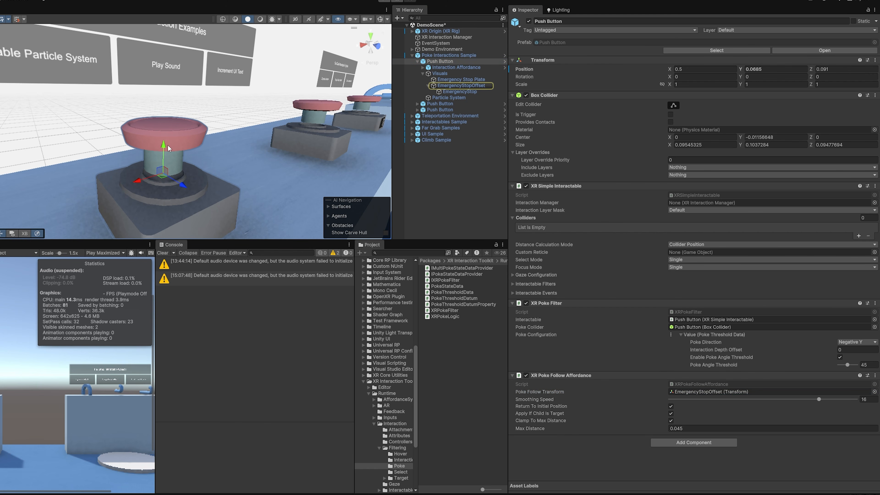
key(ctrl+z)
click(461, 85)
drag(168, 113, 173, 146)
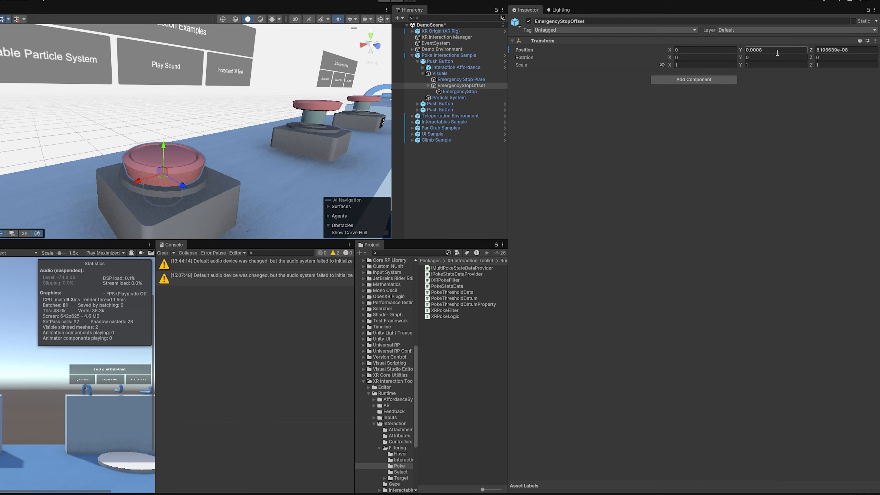
drag(165, 143, 164, 107)
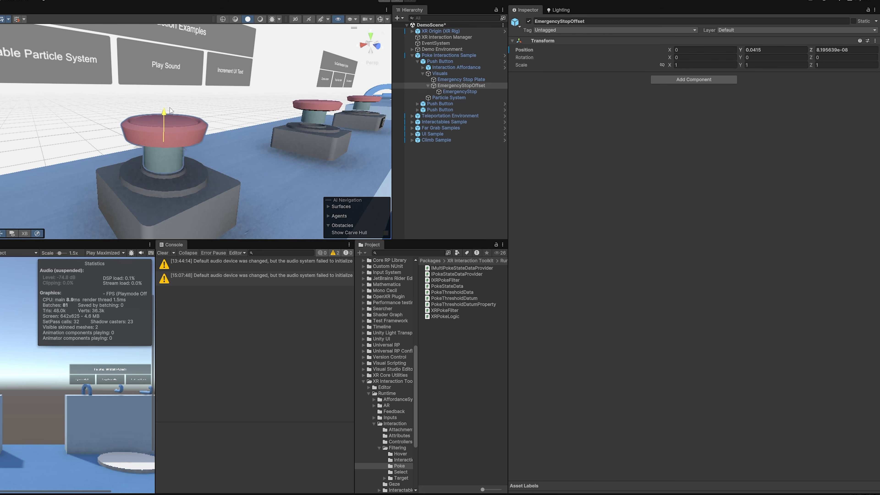
Examine the Interactable Events of the Push Button's XR Simple Interactable, including the Select Entered and Select Exited bindings.
click(442, 63)
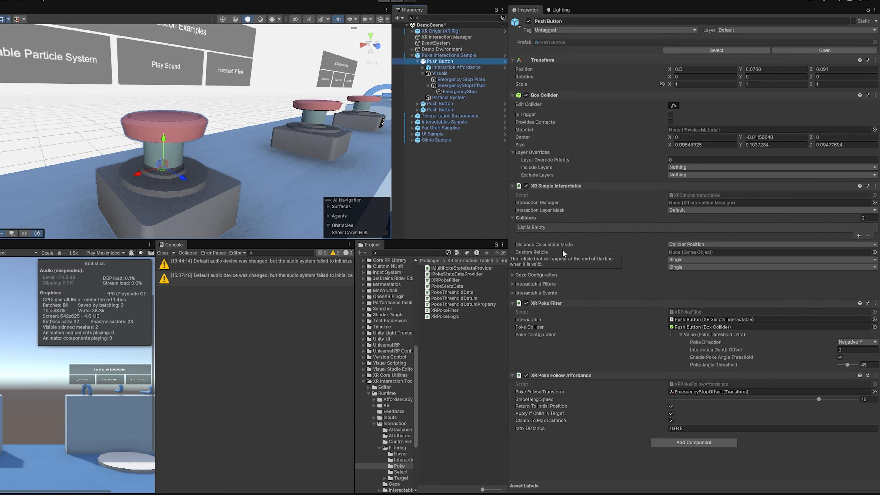
click(531, 293)
click(531, 294)
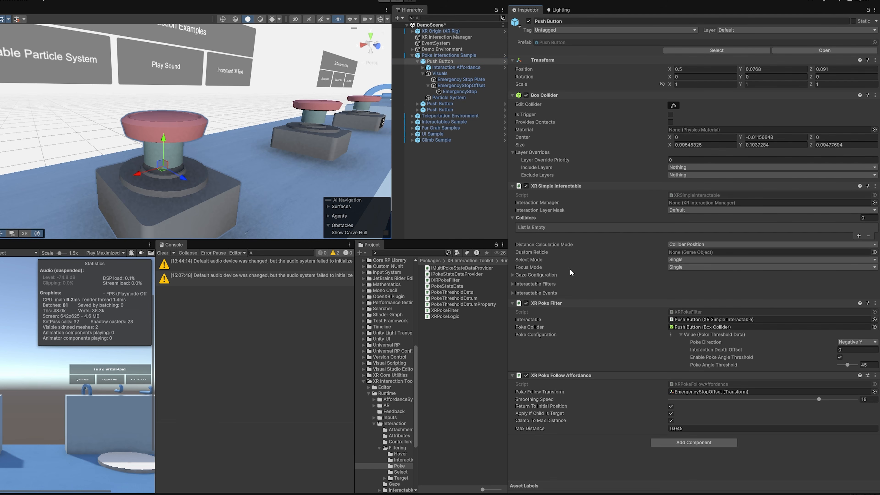
click(532, 293)
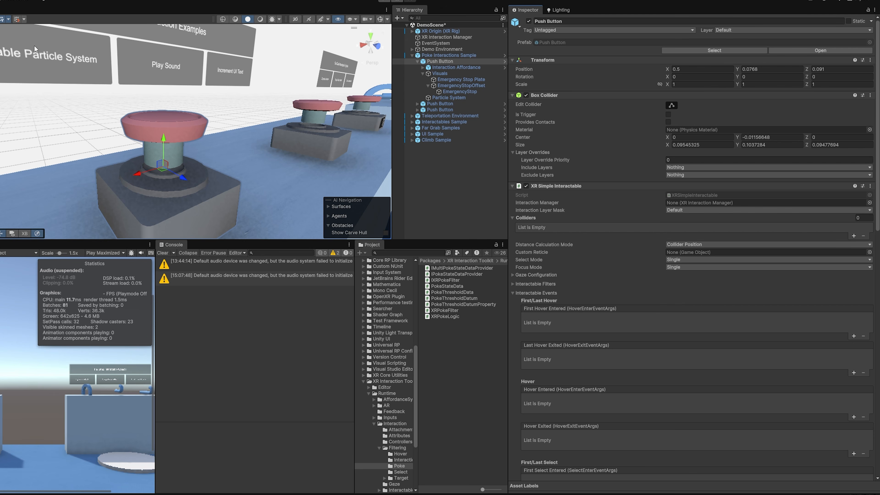
scroll(586, 273, down, 10)
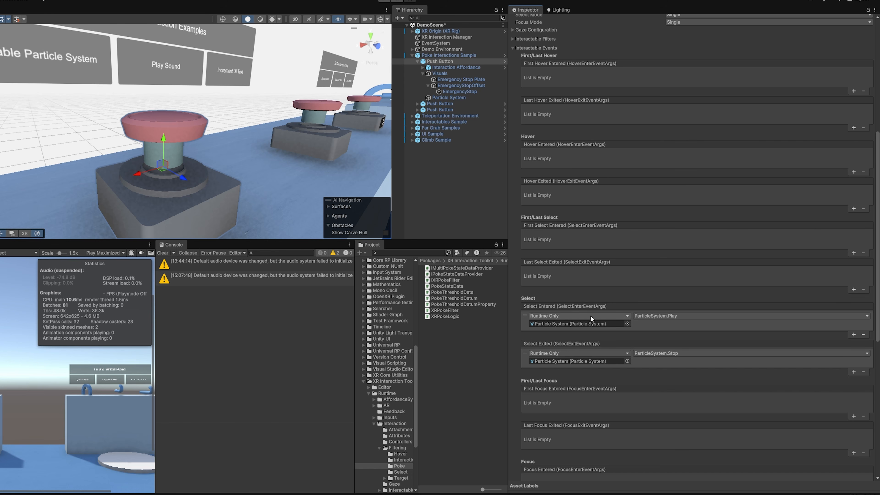
scroll(651, 335, up, 10)
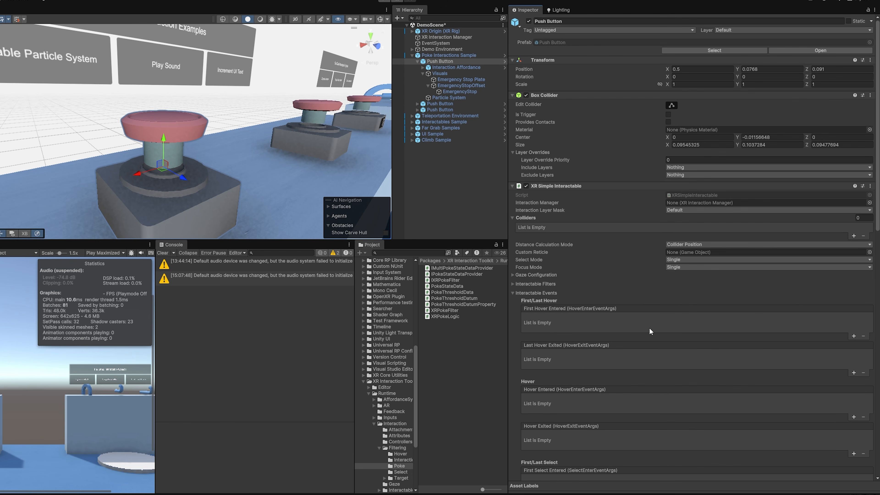
scroll(529, 293, down, 10)
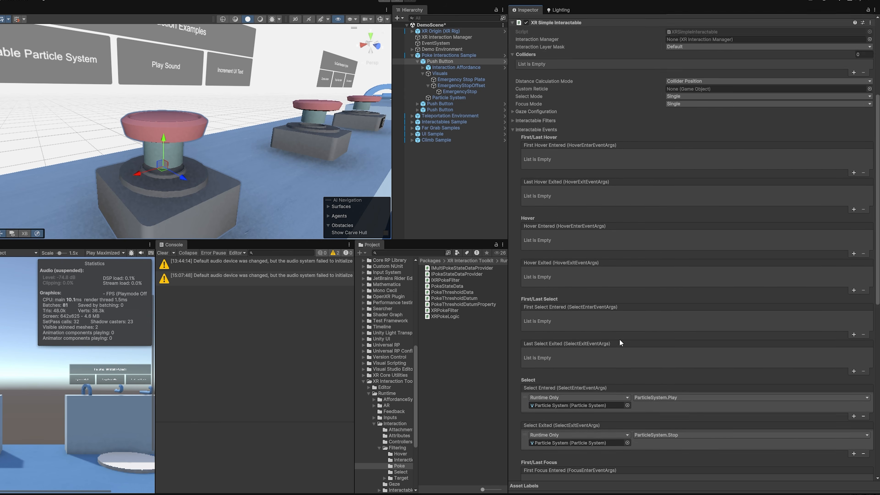
scroll(592, 289, up, 5)
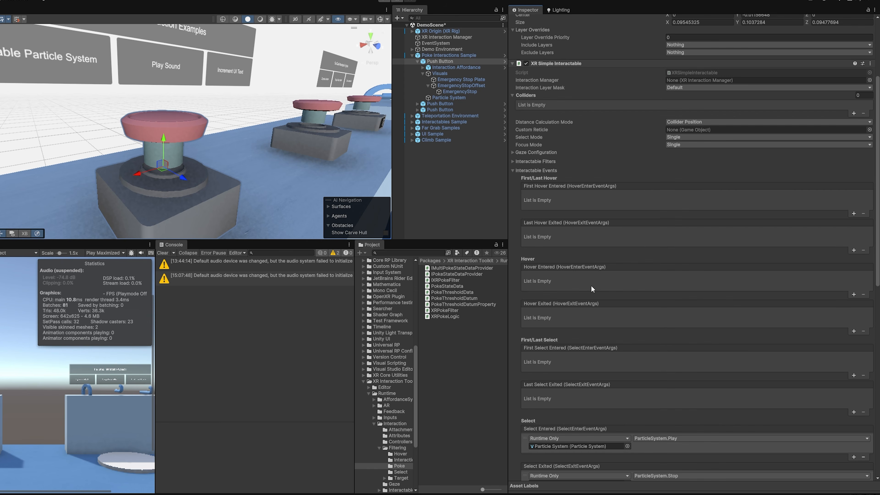
Collapse the Interactable Events and inspect the Box Collider assigned as the XR Poke Filter's Poke Collider.
click(530, 168)
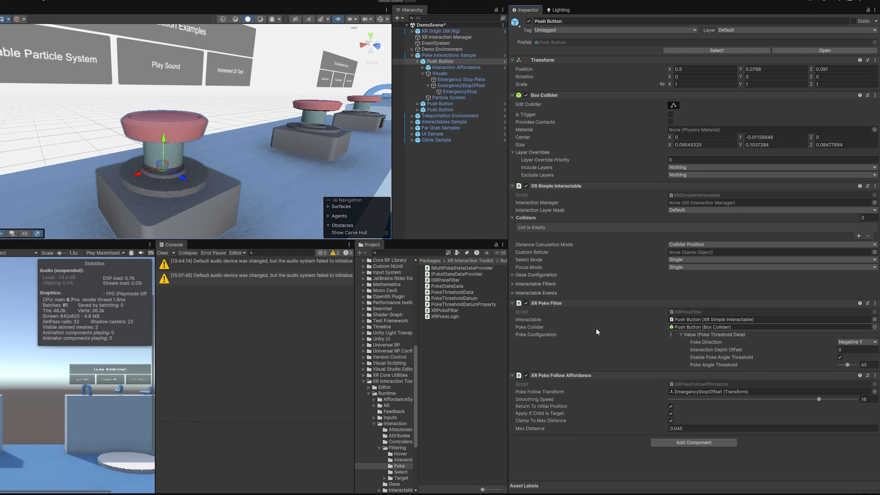
click(689, 328)
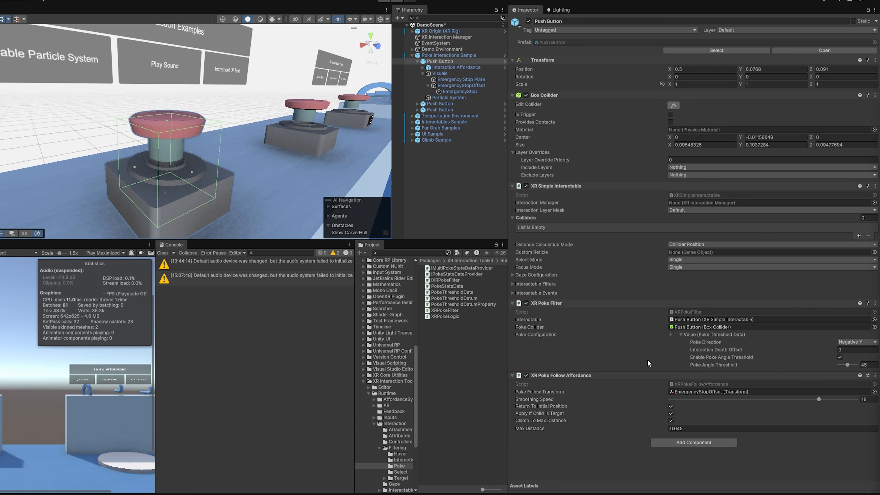
Locate the Push Button's Poke Collider and examine its box around the plunger and base from close up and several angles.
click(712, 326)
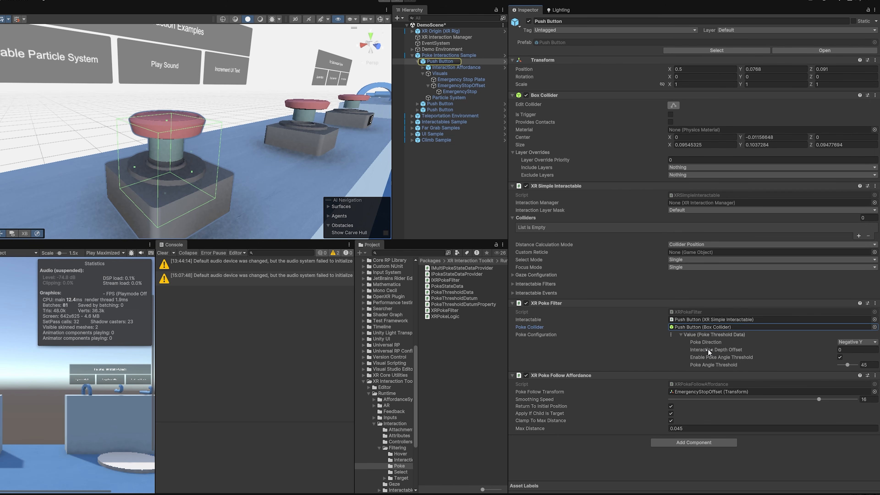
mouse_move(716, 350)
key(w)
right_drag(200, 168, 290, 155)
key(s)
key(w)
key(s)
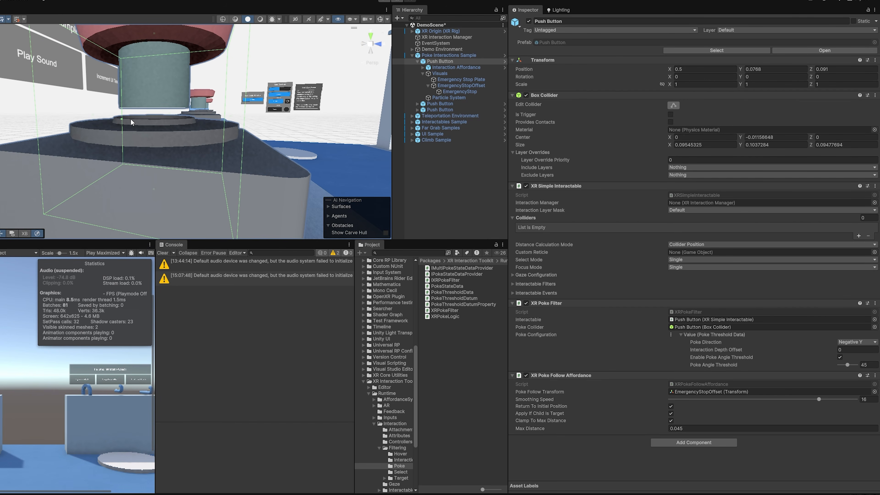
right_drag(132, 122, 165, 119)
key(a)
right_drag(77, 124, 153, 137)
right_drag(73, 116, 102, 137)
key(w)
key(s)
key(w)
key(s)
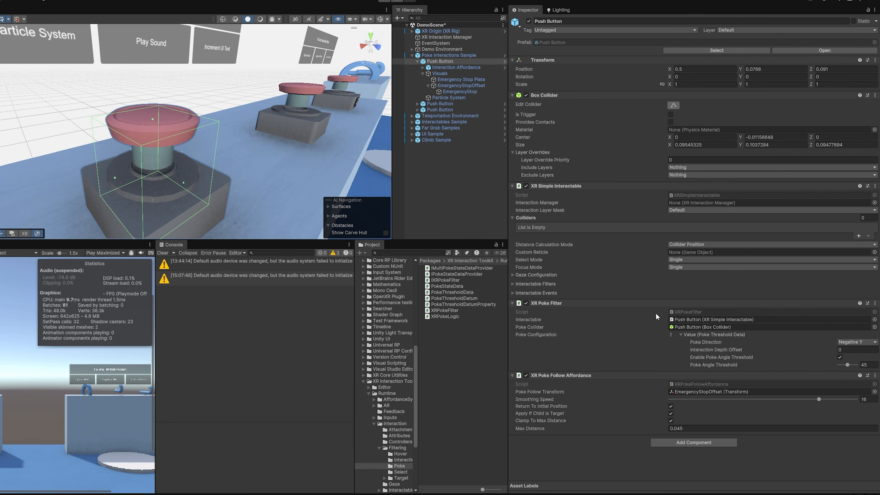
Check the Interaction Depth Offset and review the Select Entered and Select Exited events of the Push Button's XR Simple Interactable, then collapse the events.
click(843, 349)
click(513, 293)
scroll(651, 322, down, 10)
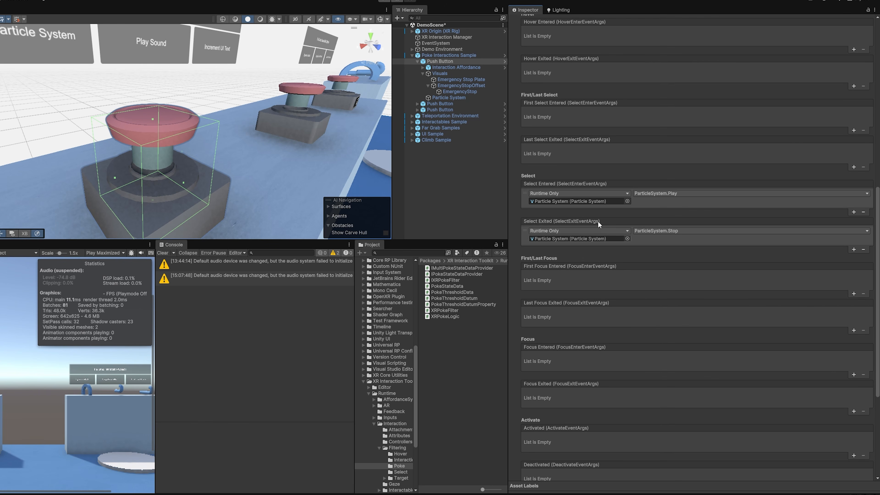
scroll(667, 195, up, 7)
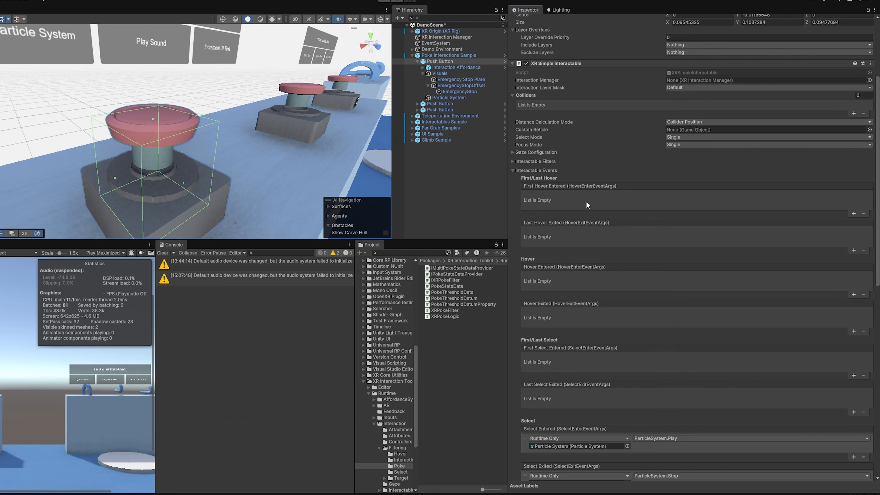
click(524, 171)
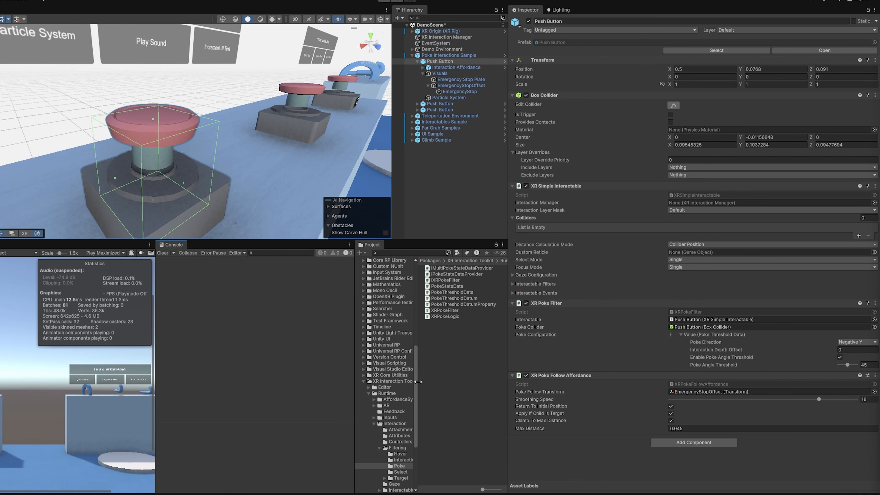
Open the Practice scene from the Starter Assets folder, widening the folder view to read the names.
scroll(386, 396, up, 10)
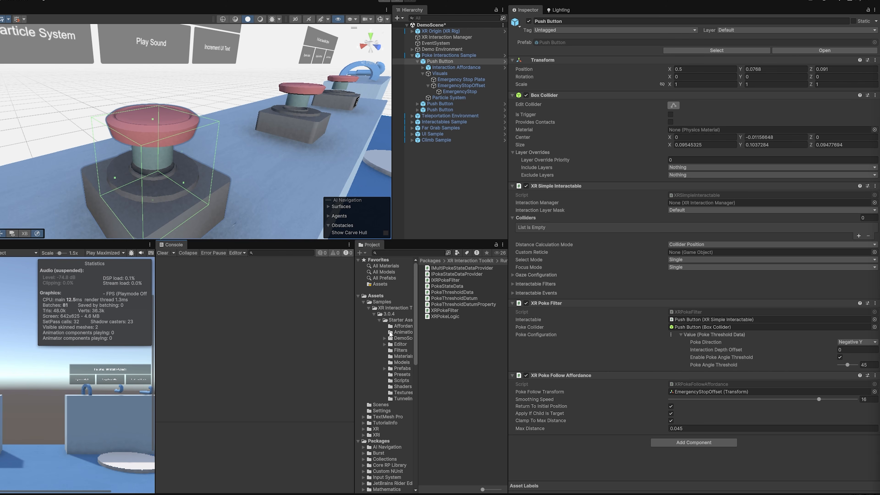
click(397, 321)
drag(355, 332, 288, 333)
drag(349, 327, 392, 326)
click(447, 358)
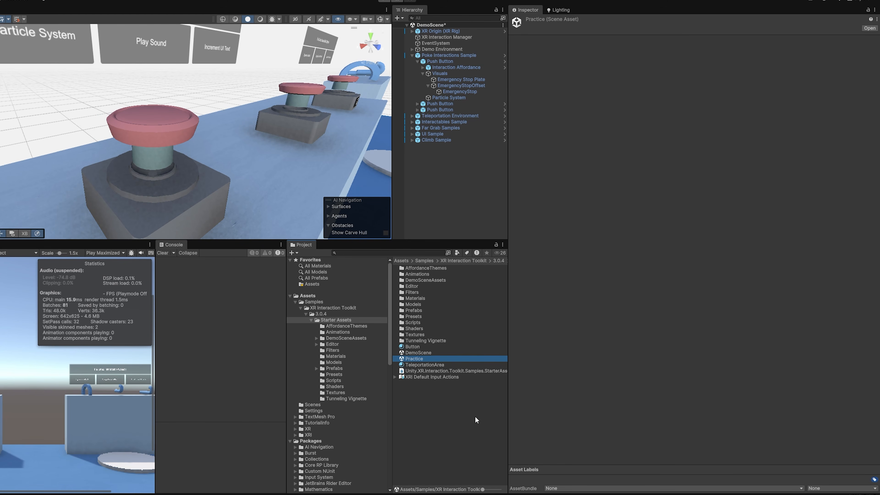
click(475, 418)
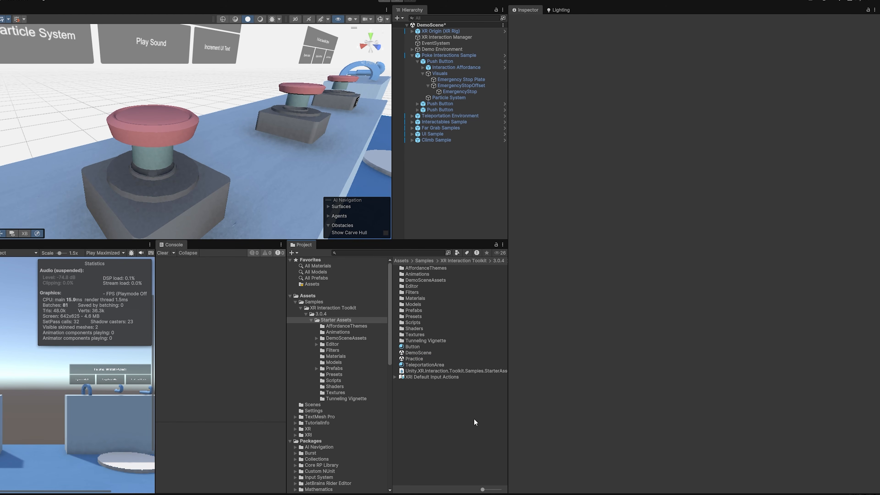
double_click(421, 359)
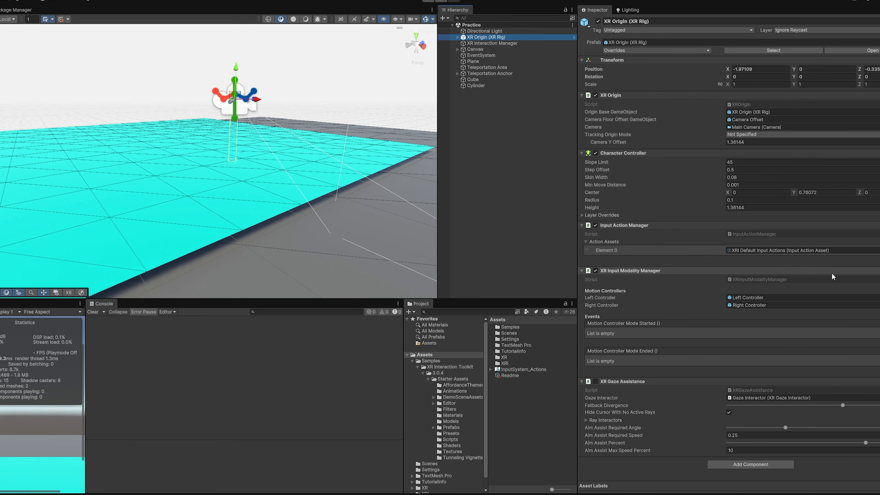
Create an empty object named Button at the root of the Practice scene.
right_drag(319, 174, 307, 149)
click(293, 108)
right_drag(293, 109, 272, 117)
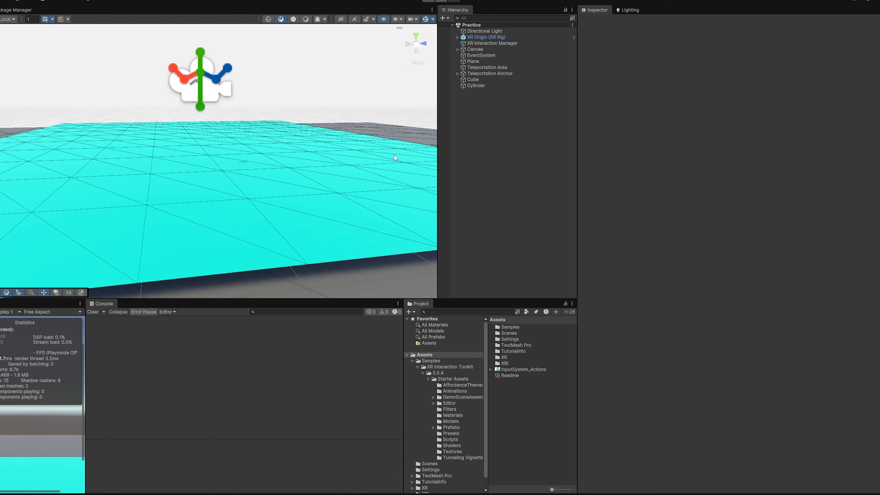
right_click(475, 136)
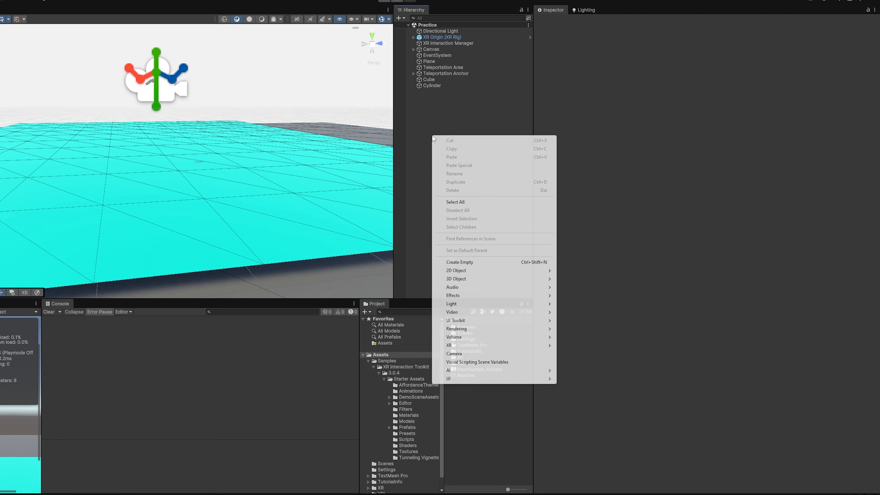
click(468, 263)
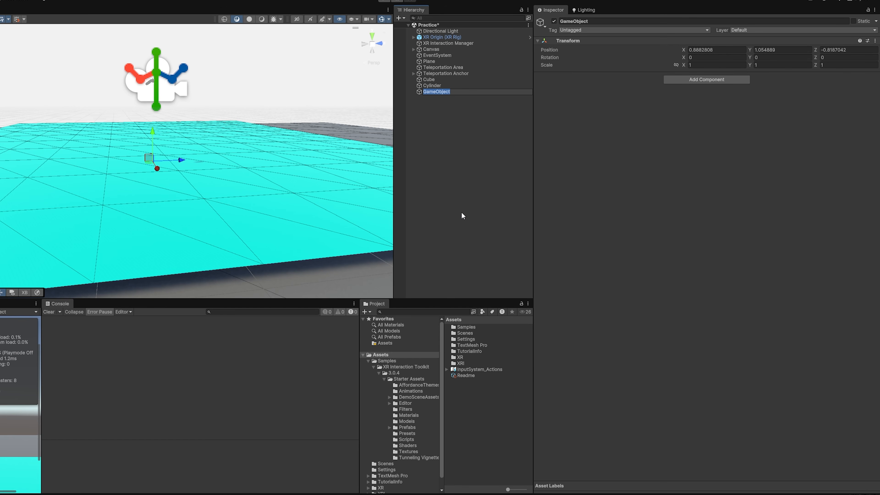
text(Button)
key(Return)
Add an empty child object named Visuals under Button.
right_click(423, 92)
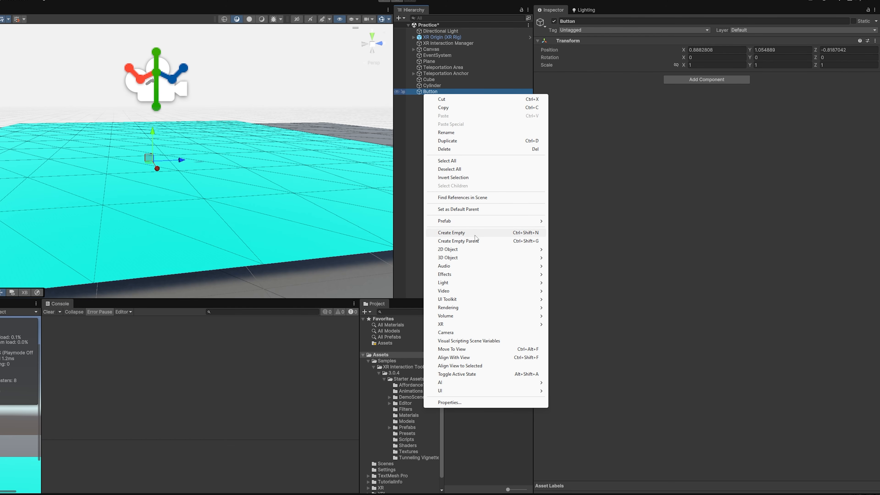
click(474, 236)
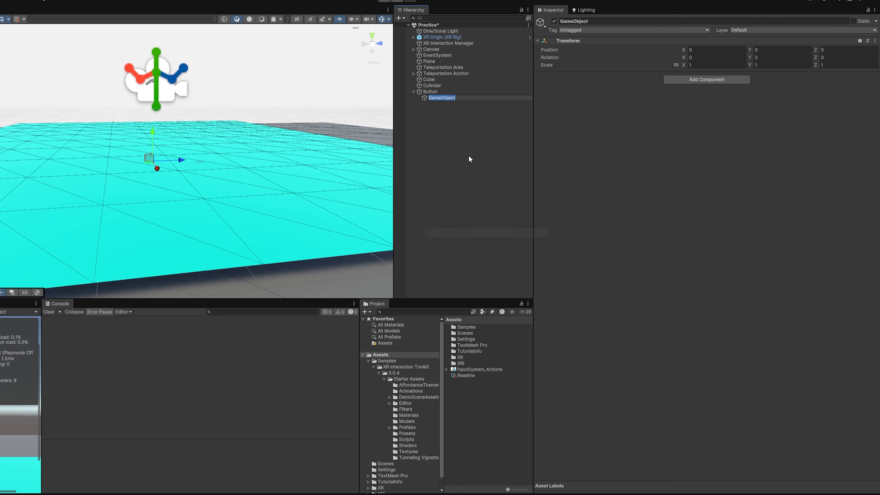
text(Visuals)
key(Return)
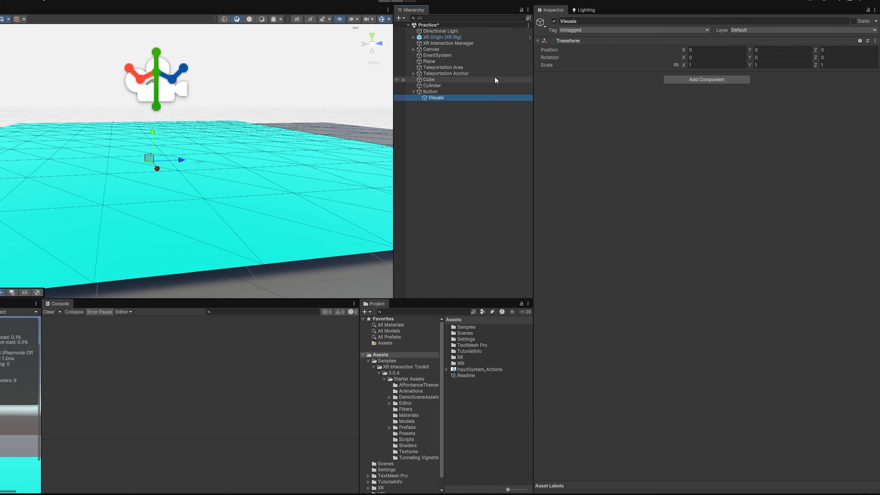
Add a 3D cube named Base under Visuals.
right_click(435, 99)
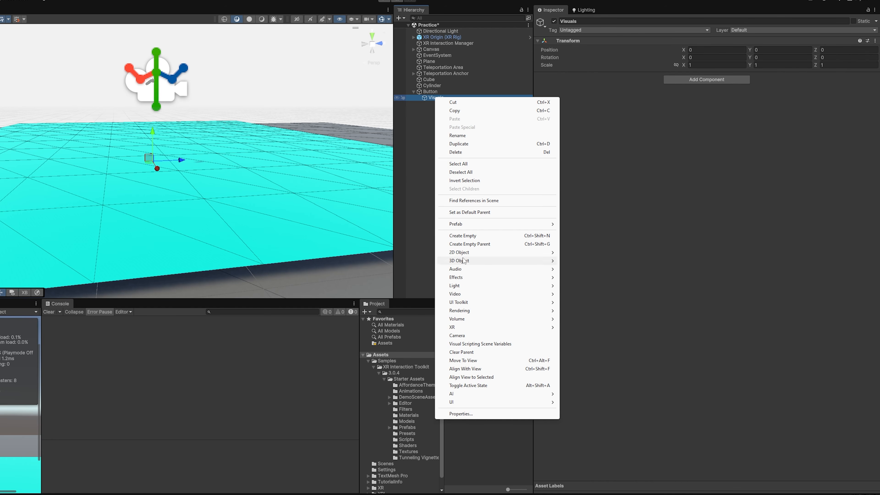
mouse_move(477, 256)
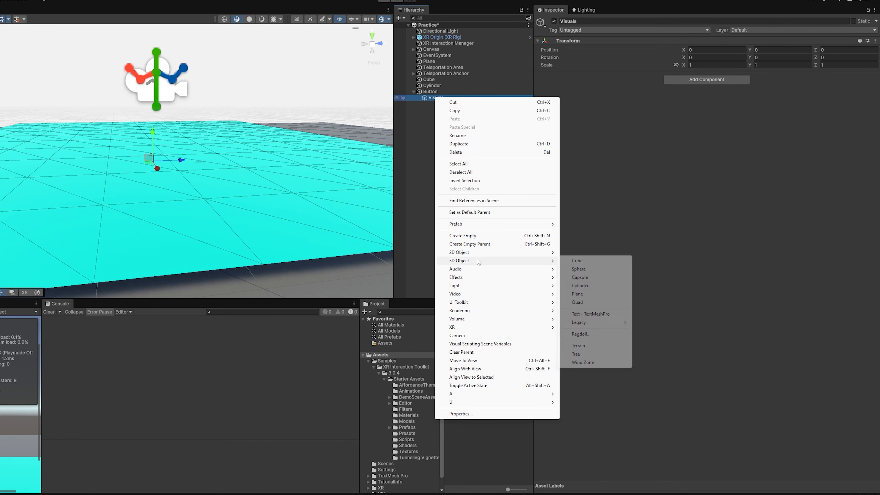
click(584, 263)
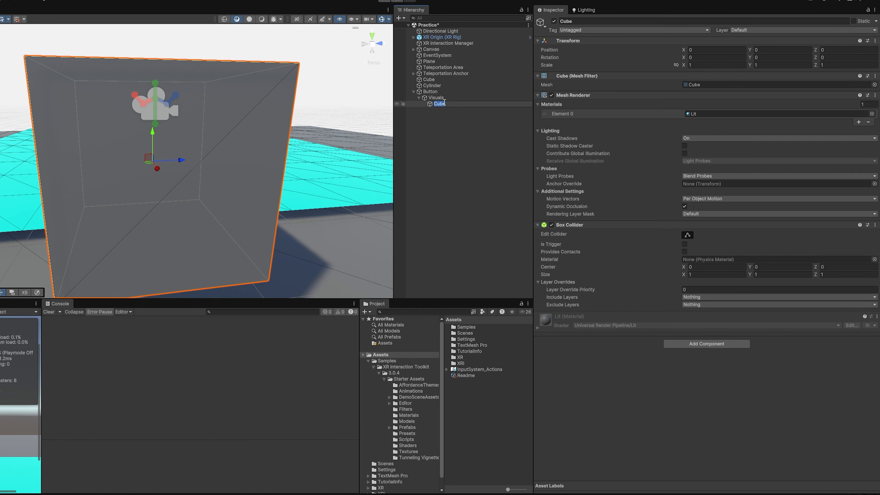
text(Base)
key(Return)
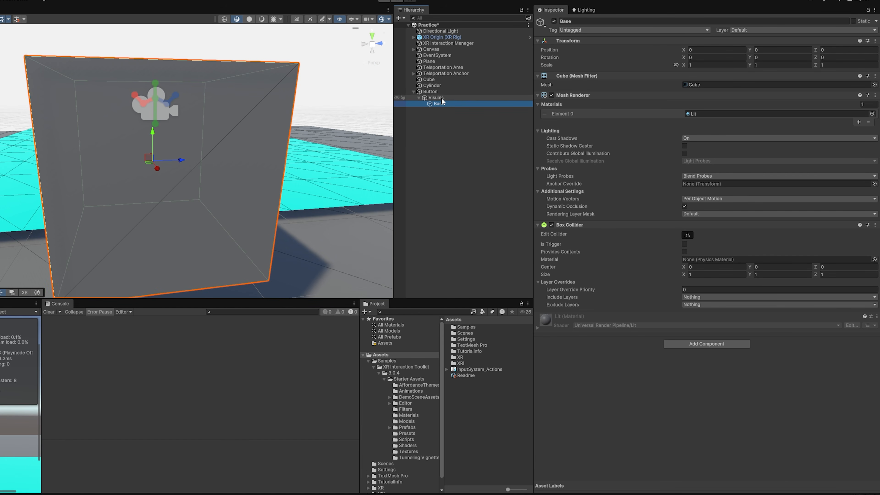
Add an empty child object named PushButtonOffset under Visuals.
right_click(437, 98)
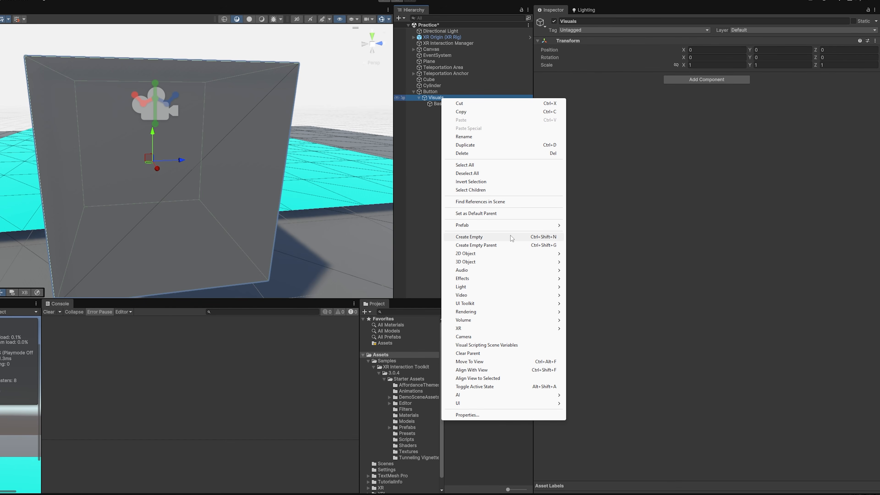
click(506, 237)
text(PushButtonOffset)
key(Return)
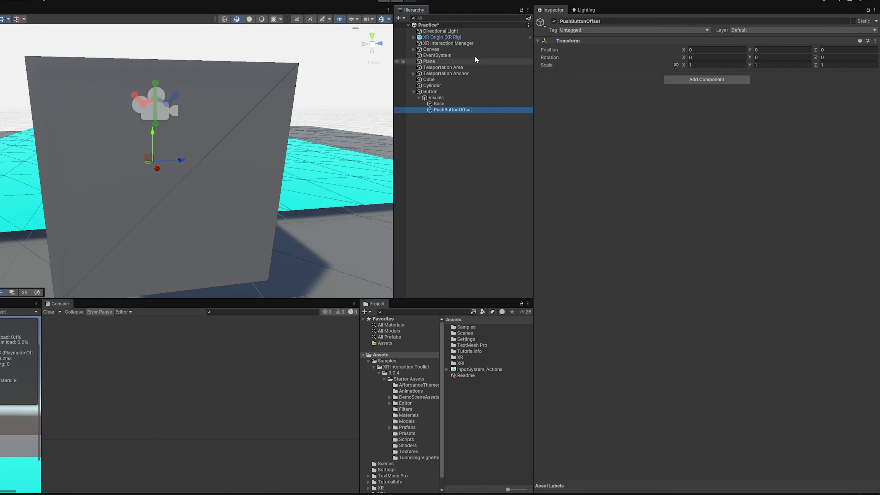
Add a 3D cube under PushButtonOffset and name it PushButton.
right_click(451, 110)
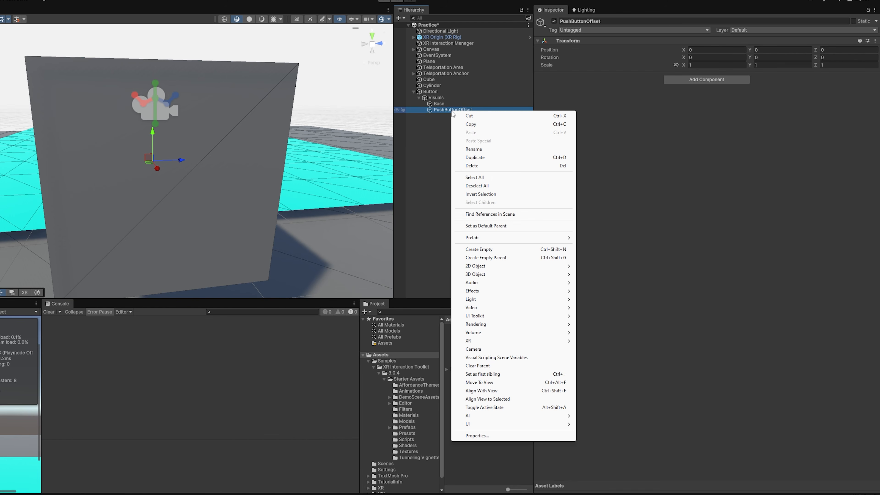
mouse_move(505, 299)
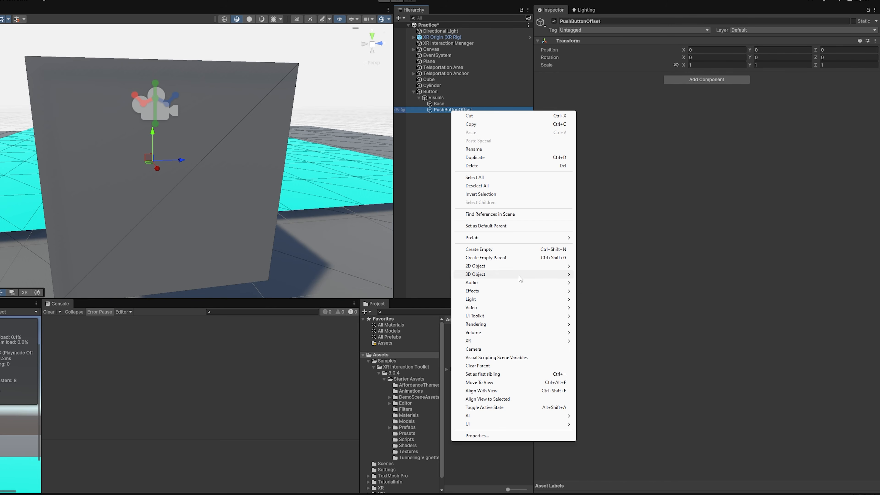
mouse_move(519, 276)
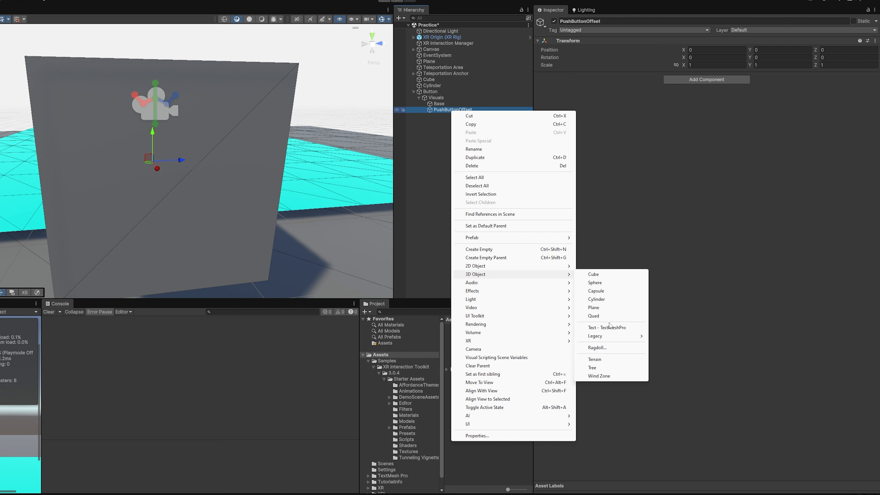
click(610, 275)
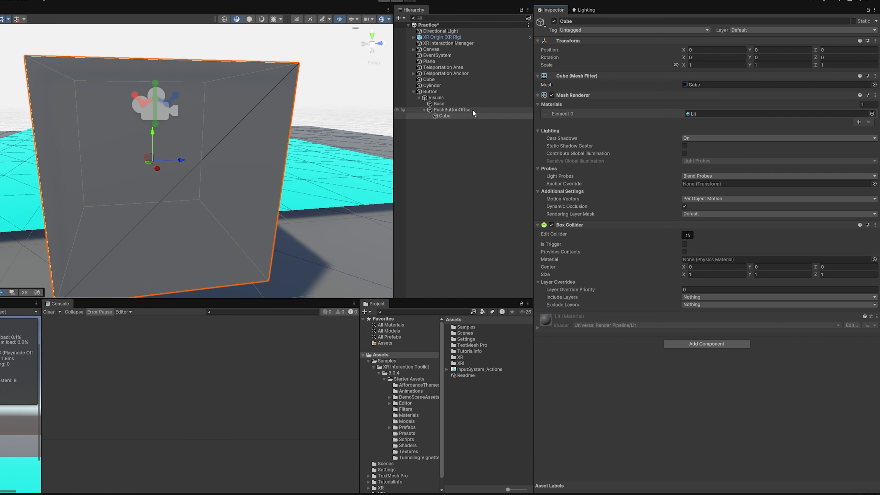
click(446, 117)
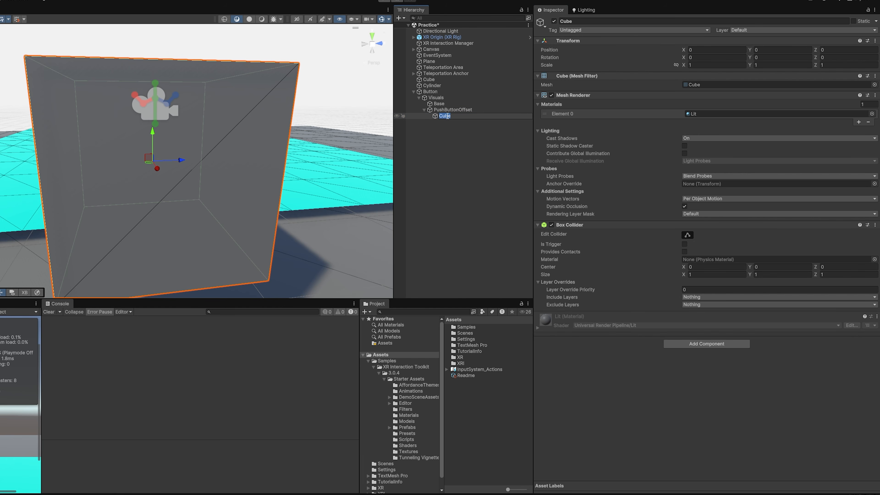
text(PushButton)
key(Return)
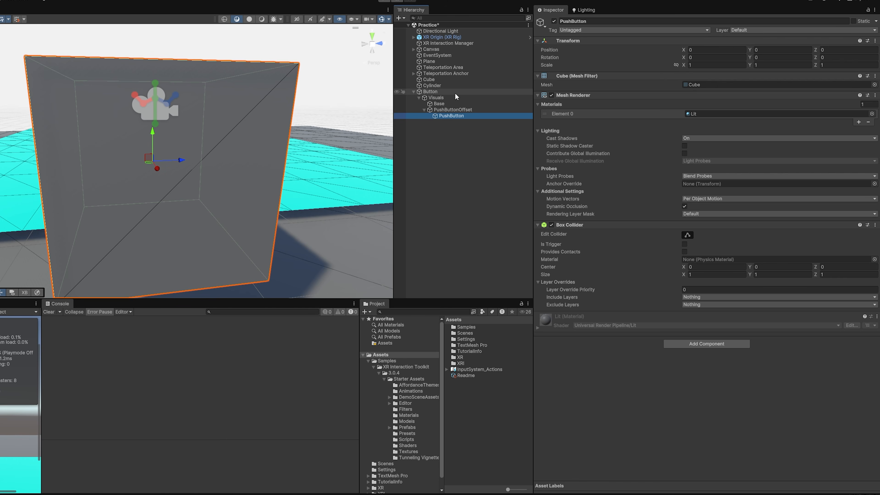
Add a Box Collider component to the parent Button object.
click(430, 92)
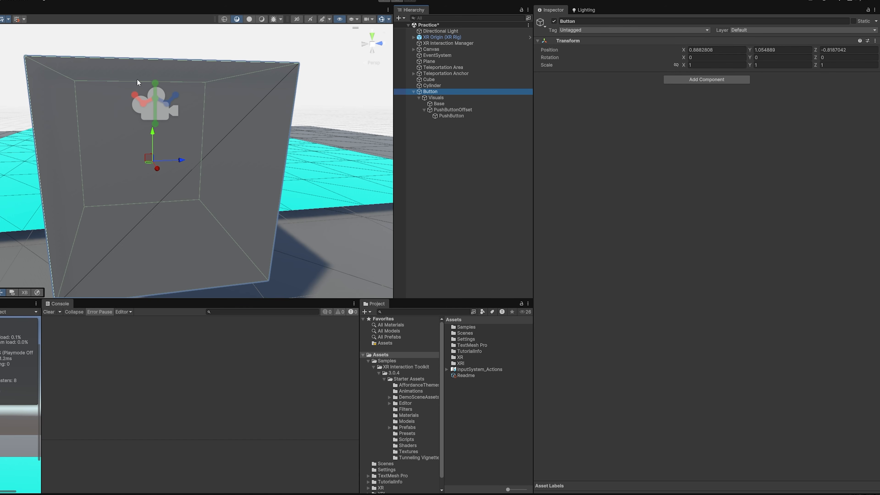
click(690, 82)
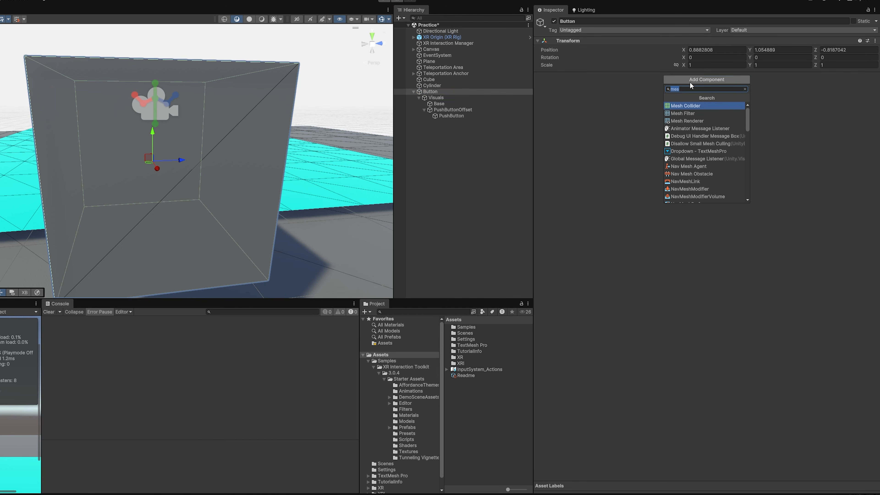
text(box)
key(Return)
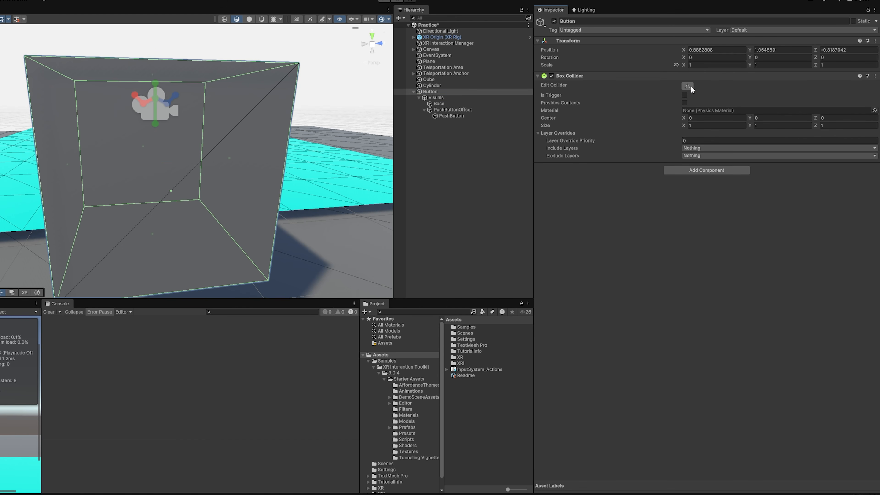
Disable the Mesh Renderer on both the Base and PushButton cubes.
click(439, 104)
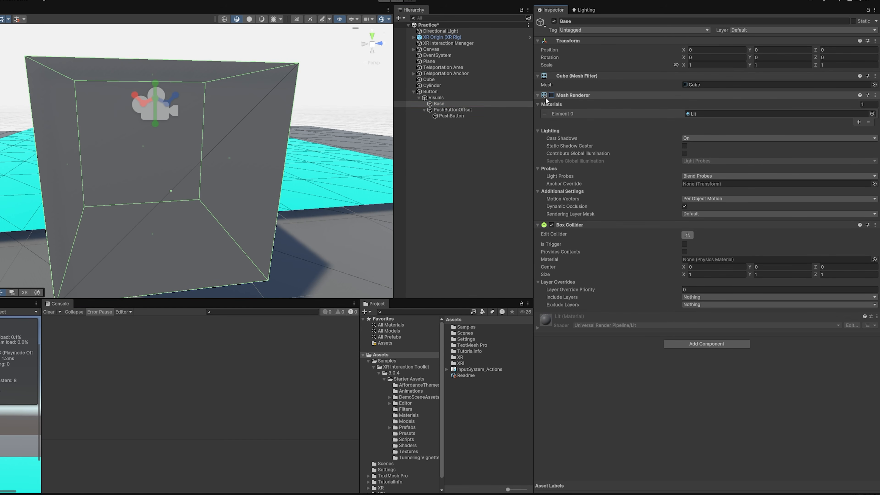
click(457, 116)
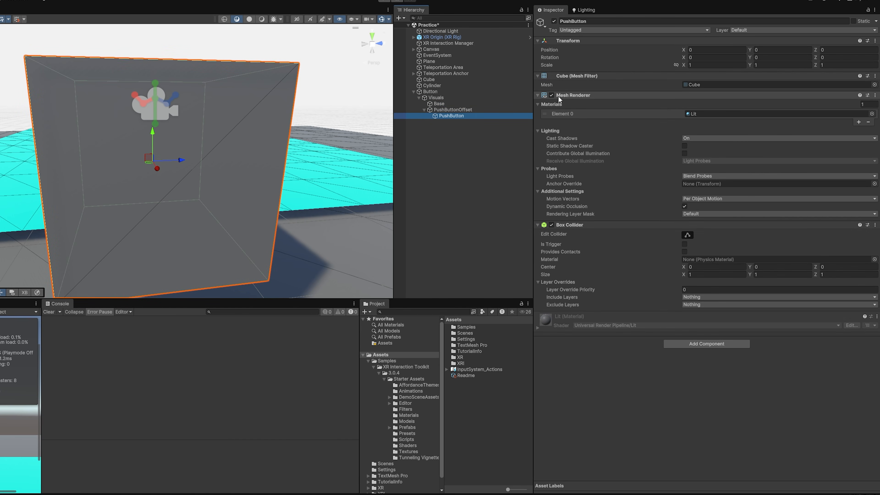
click(552, 95)
click(462, 131)
Add an XR Simple Interactable component to the parent Button object.
click(435, 91)
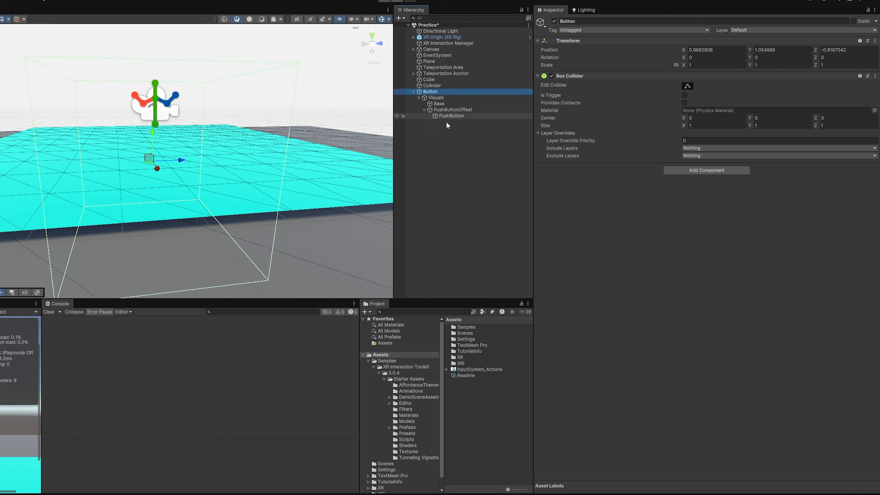
click(707, 169)
text(xr si)
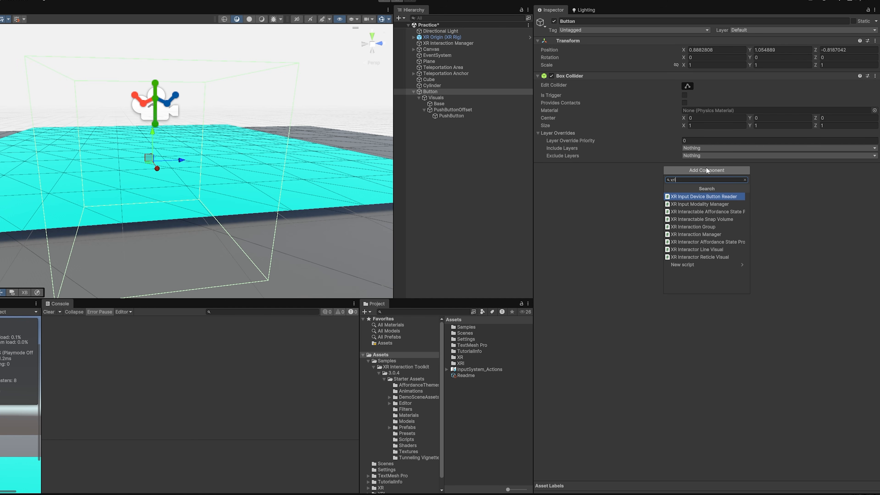
key(Down)
key(Return)
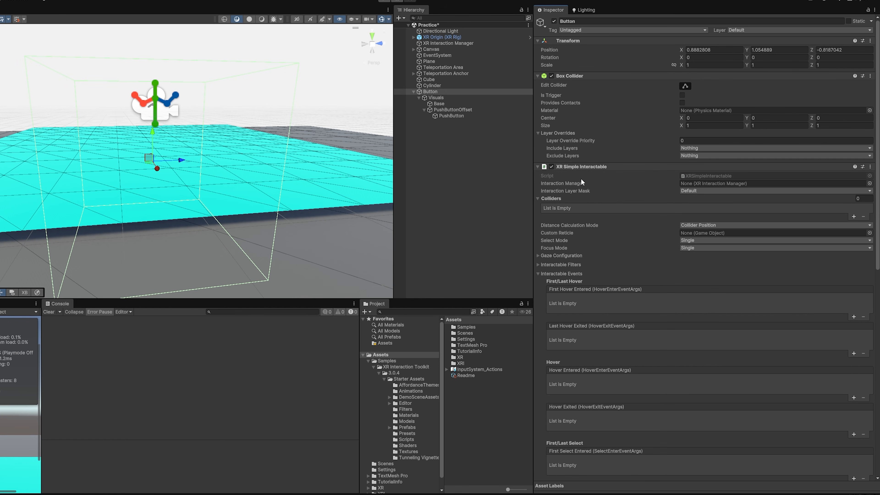
Add the XR Poke Filter and XR Poke Follow Affordance components to the Button object.
scroll(685, 393, down, 10)
click(712, 472)
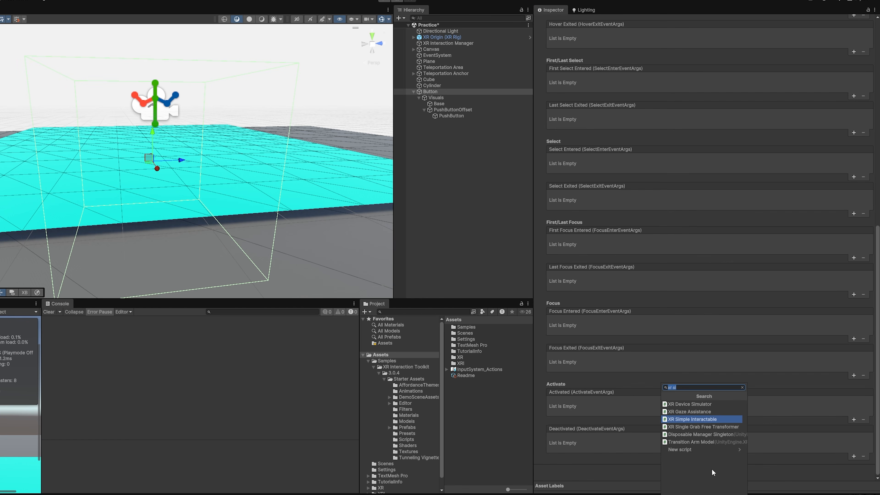
text(poke)
key(Return)
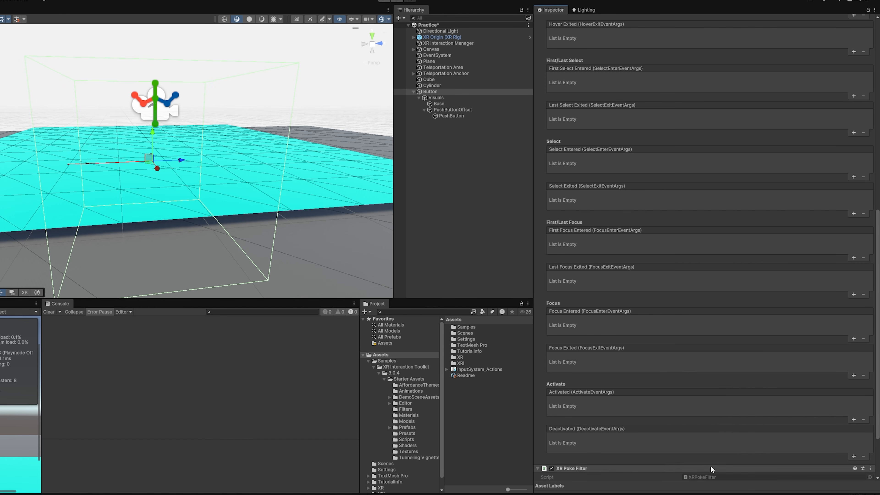
click(708, 472)
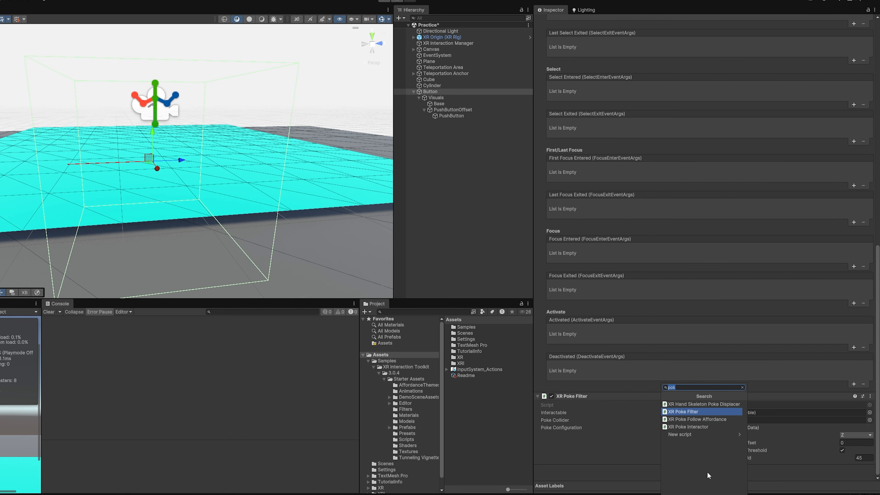
key(Down)
key(Return)
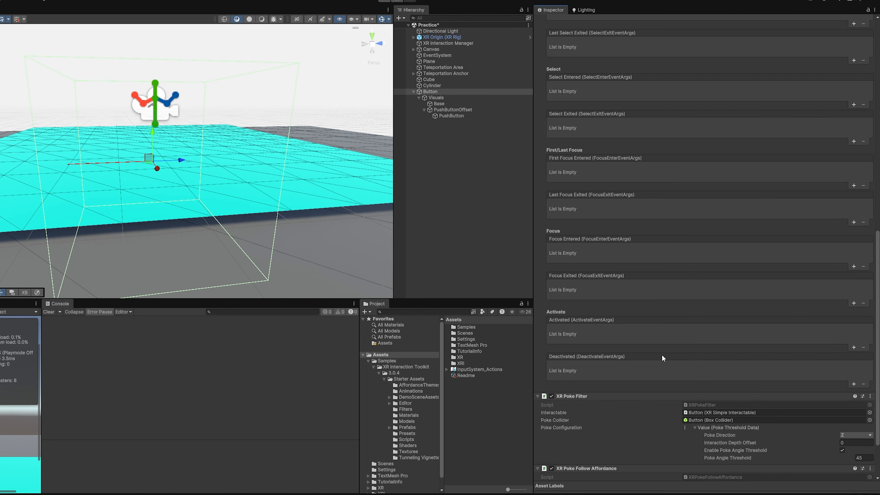
Set the Poke Direction in the Button's XR Poke Filter to Negative Y.
scroll(662, 357, down, 3)
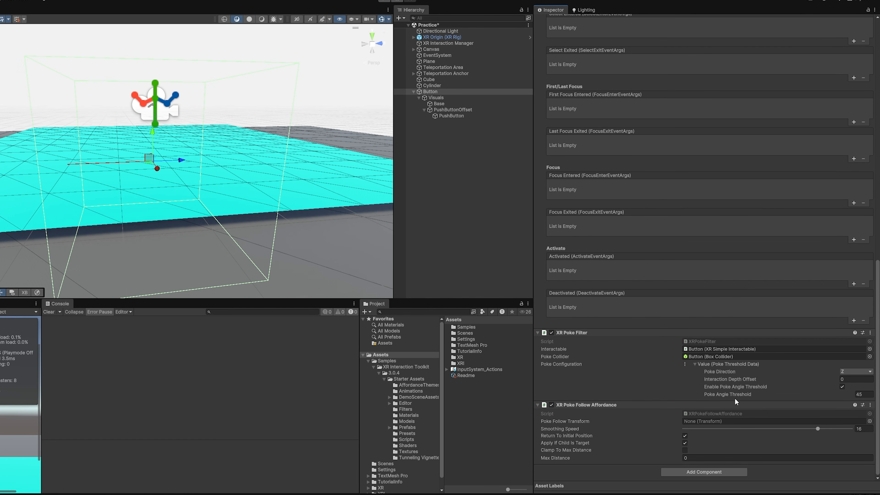
click(840, 372)
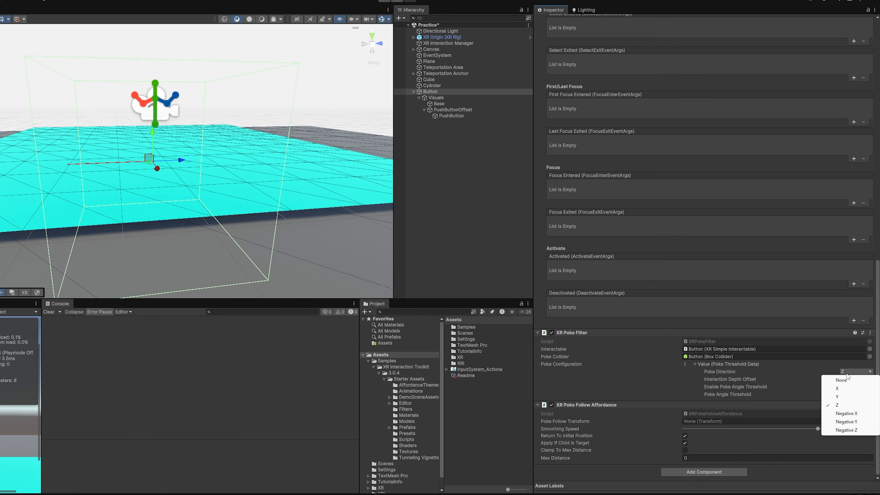
click(859, 422)
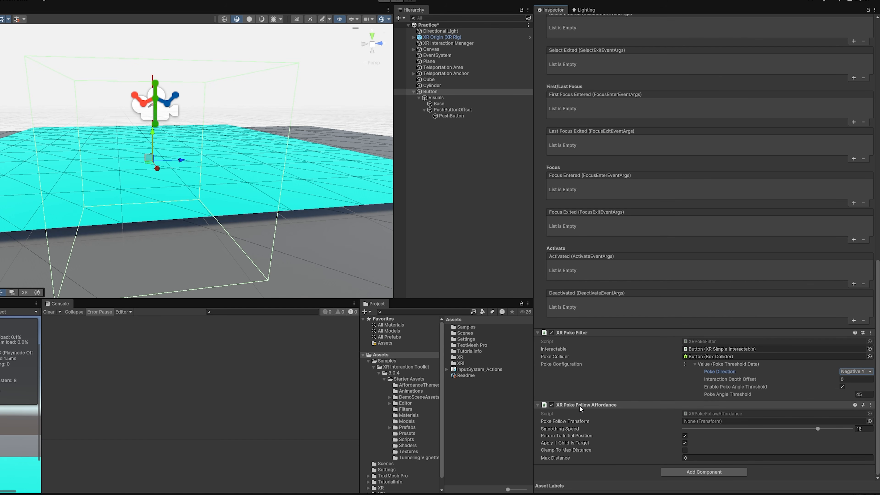
Enable the PushButton cube's Mesh Renderer and assign PushButtonOffset as the Poke Follow Transform of the Button's XR Poke Follow Affordance.
click(454, 117)
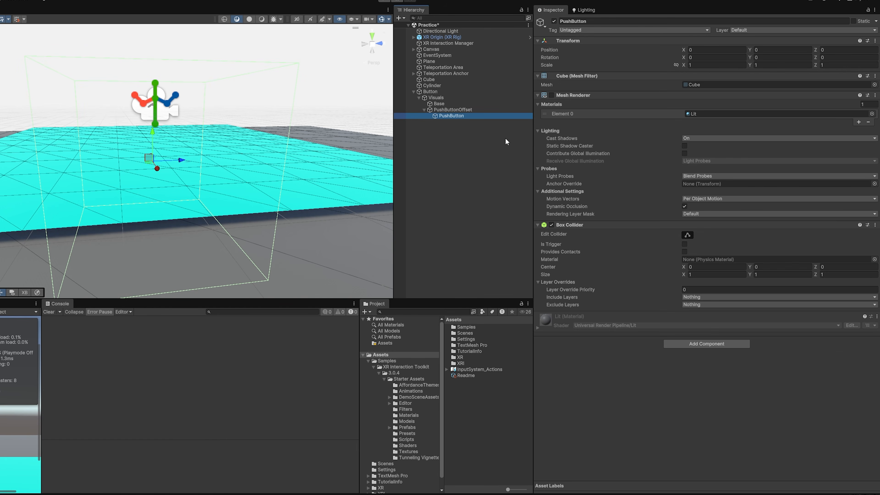
click(552, 95)
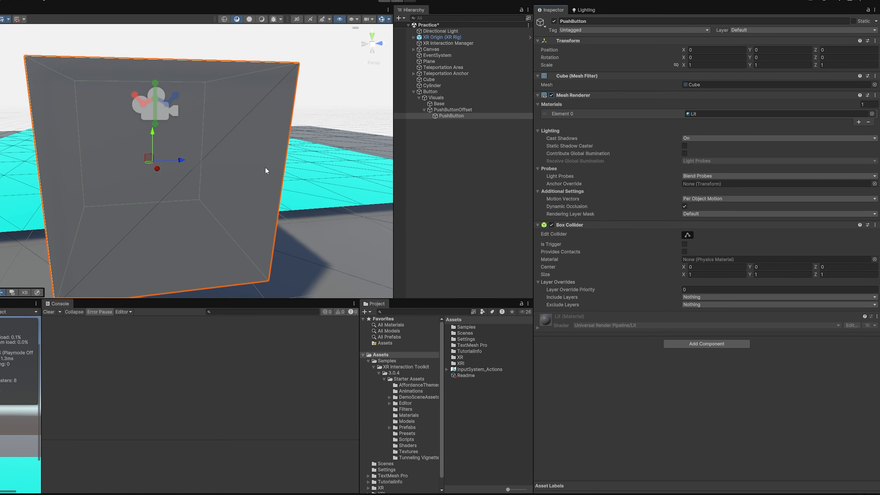
click(438, 92)
scroll(727, 368, down, 15)
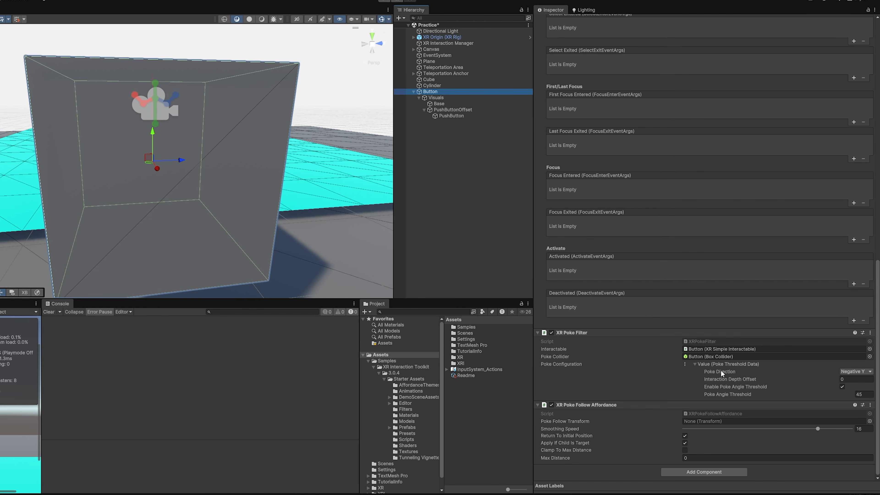
drag(451, 111, 694, 422)
mouse_move(316, 153)
right_down()
mouse_move(306, 182)
mouse_move(302, 154)
mouse_move(311, 159)
right_up()
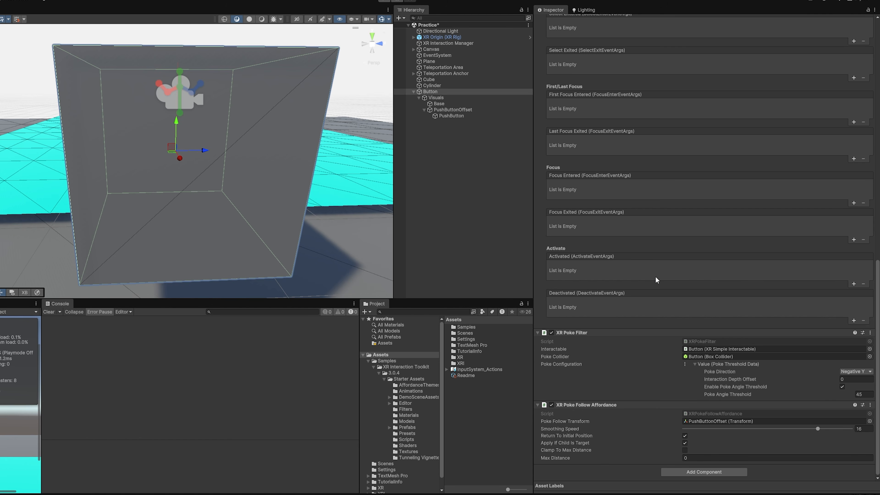
right_drag(269, 148, 269, 141)
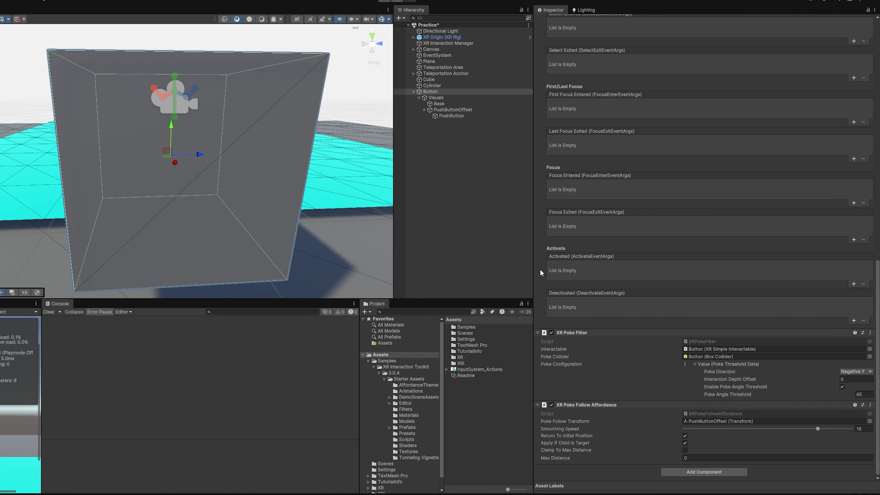
scroll(666, 286, up, 15)
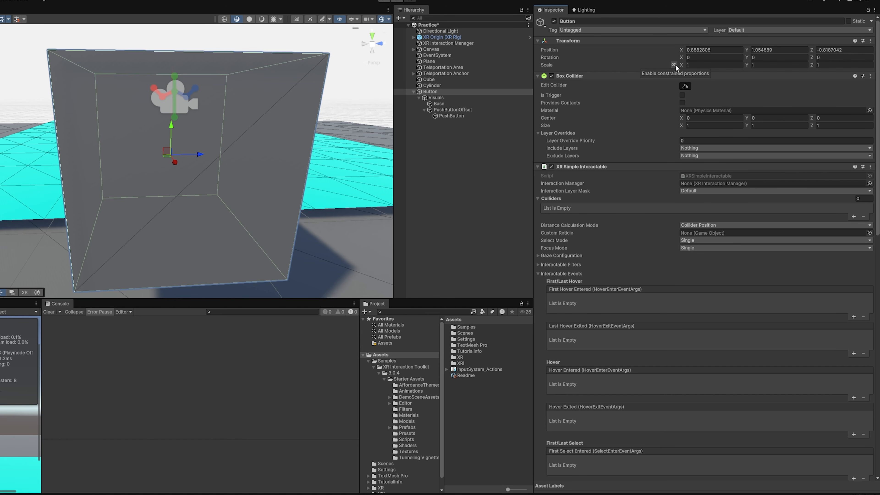
scroll(642, 393, down, 15)
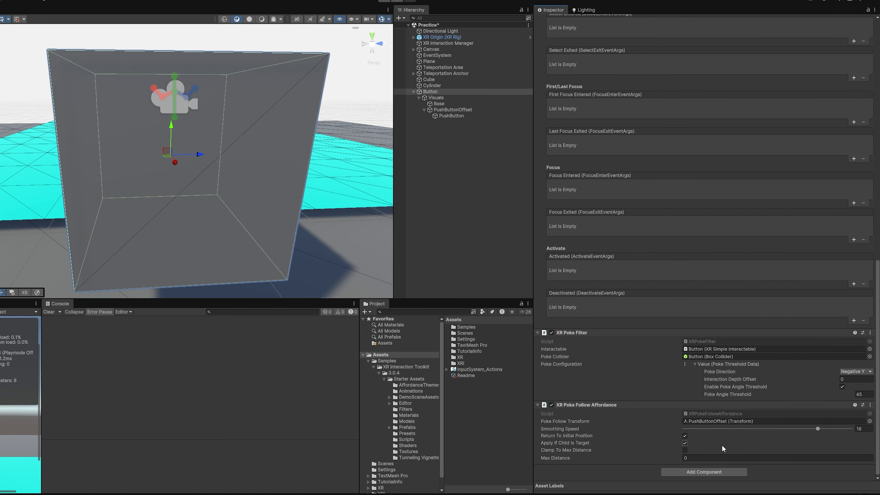
scroll(722, 446, up, 15)
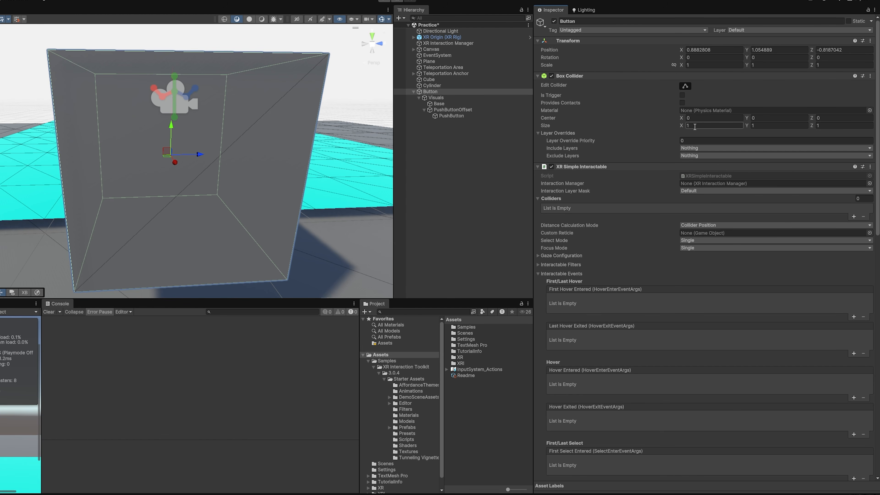
click(674, 65)
text(.1)
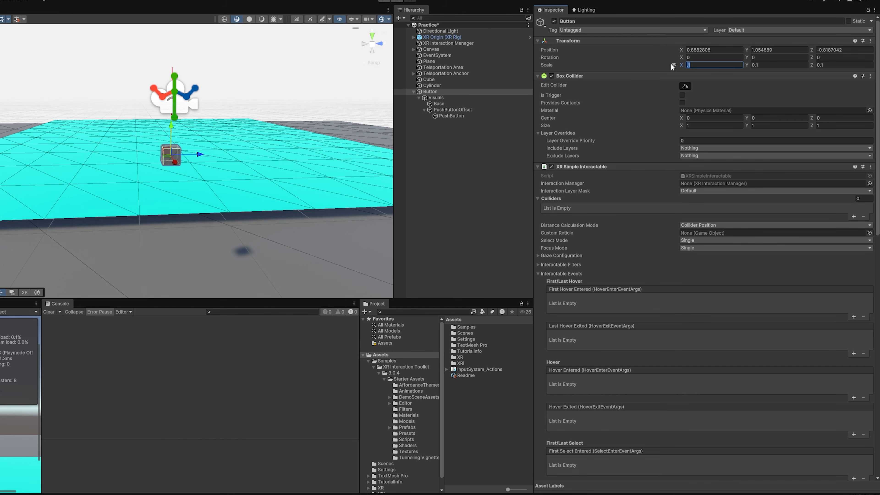
text(1)
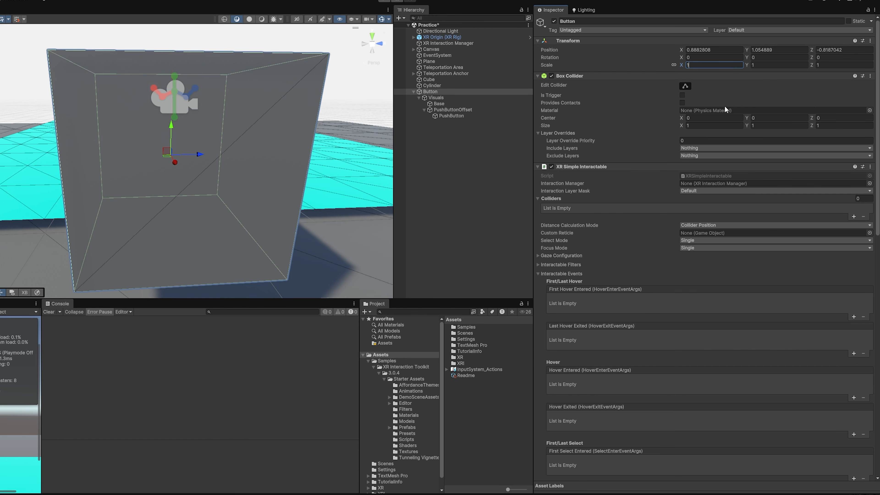
Set the size of the Button's Box Collider to 0.1 on X, Y and Z.
click(705, 130)
click(706, 127)
key(BackSpace)
text(.1)
key(Tab)
text(.1)
key(Tab)
text(.1)
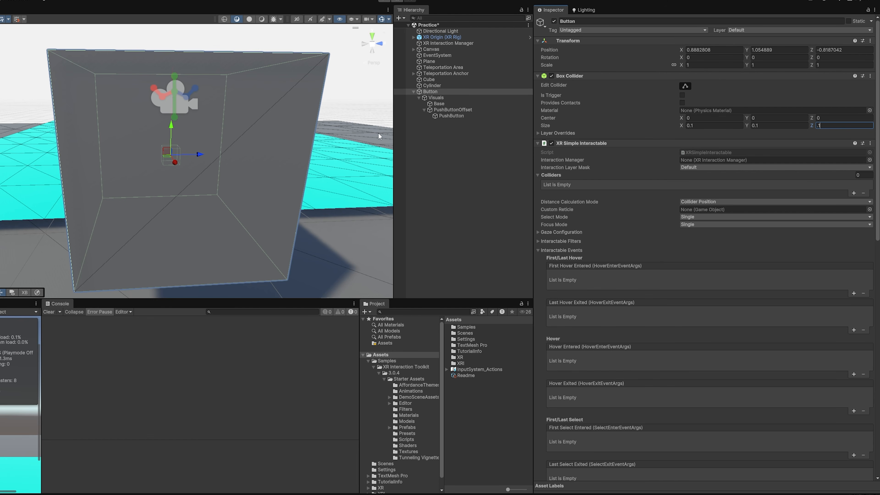
Remove the Box Collider component from the PushButton cube.
click(451, 116)
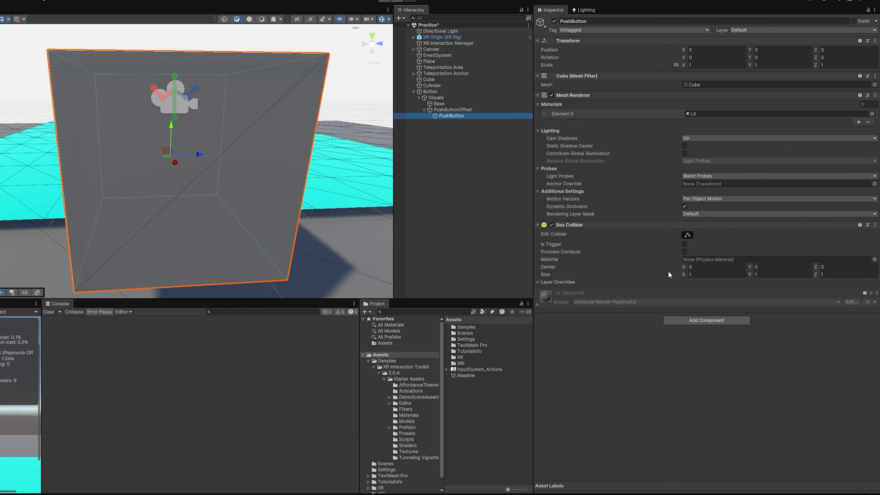
click(875, 224)
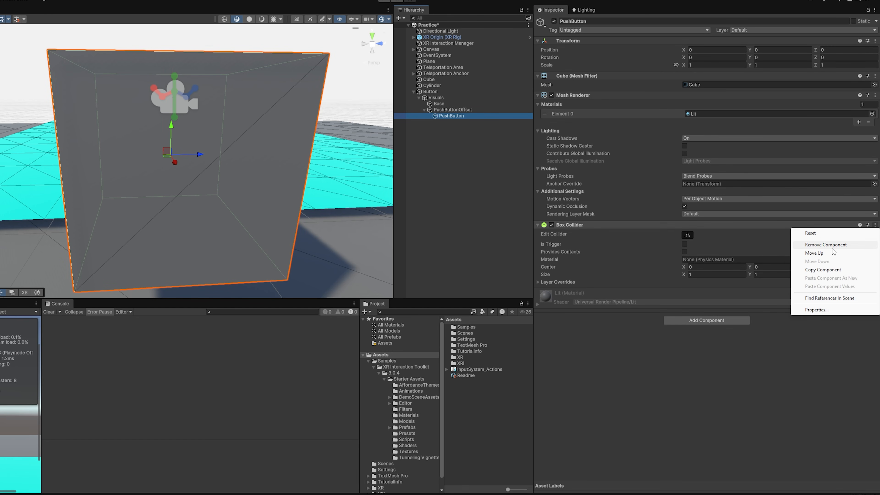
click(834, 247)
Examine the Button's collider size against the PushButton cube in an orthographic back view.
click(461, 92)
right_drag(288, 174, 333, 78)
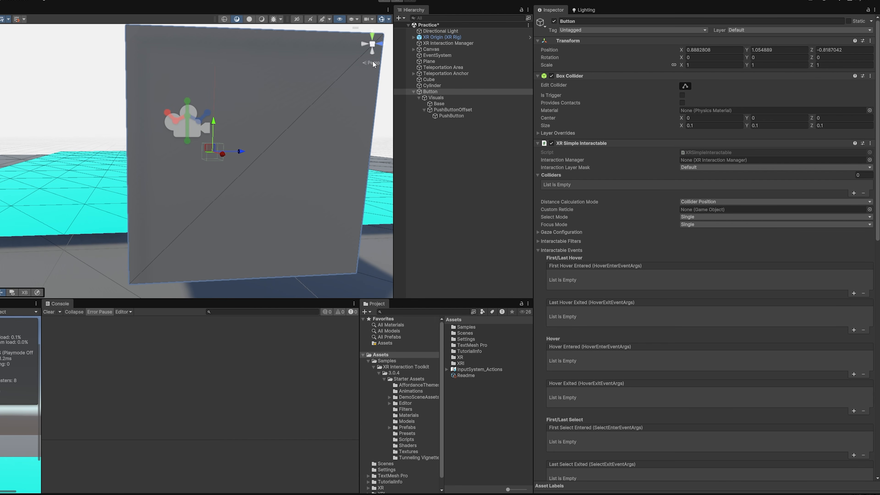
click(374, 64)
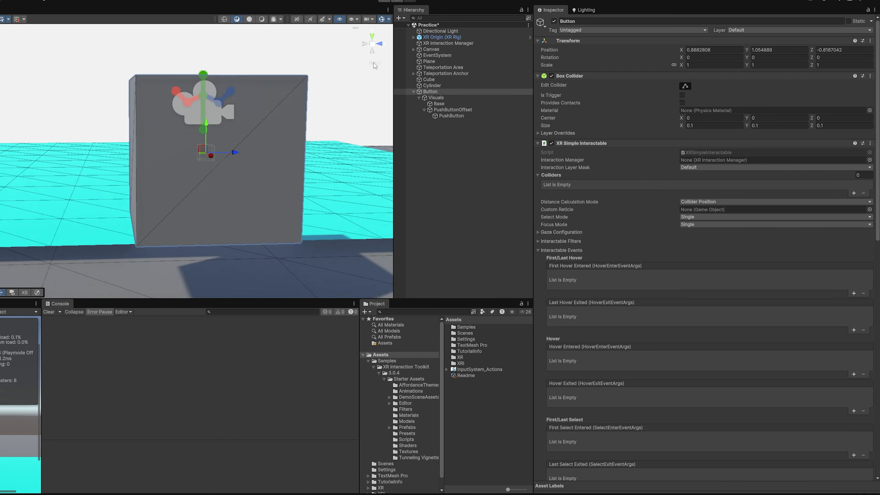
double_click(430, 92)
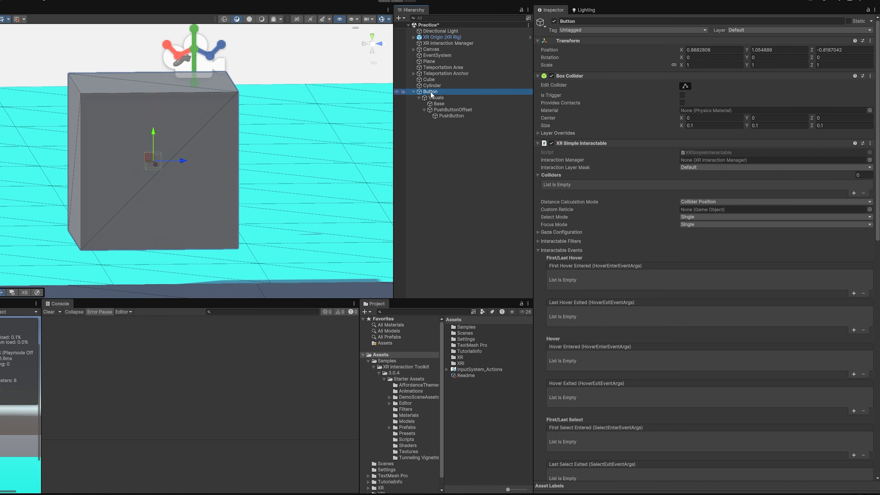
click(372, 52)
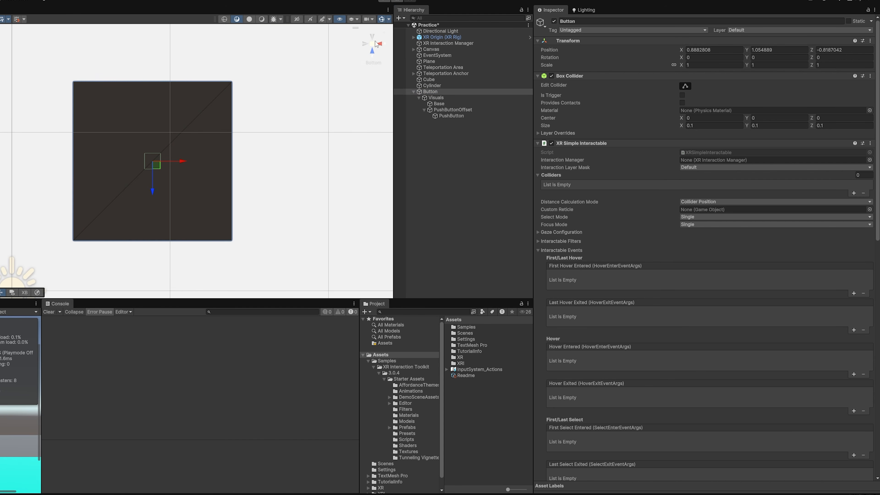
click(373, 37)
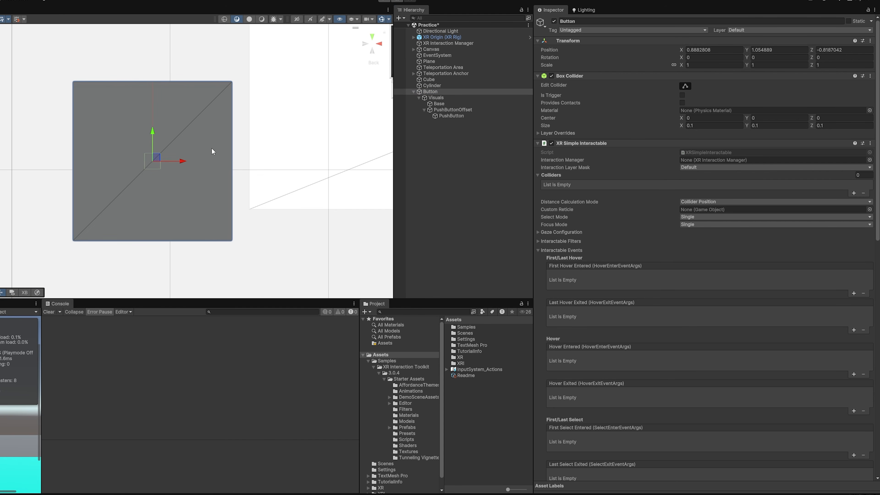
scroll(233, 169, up, 4)
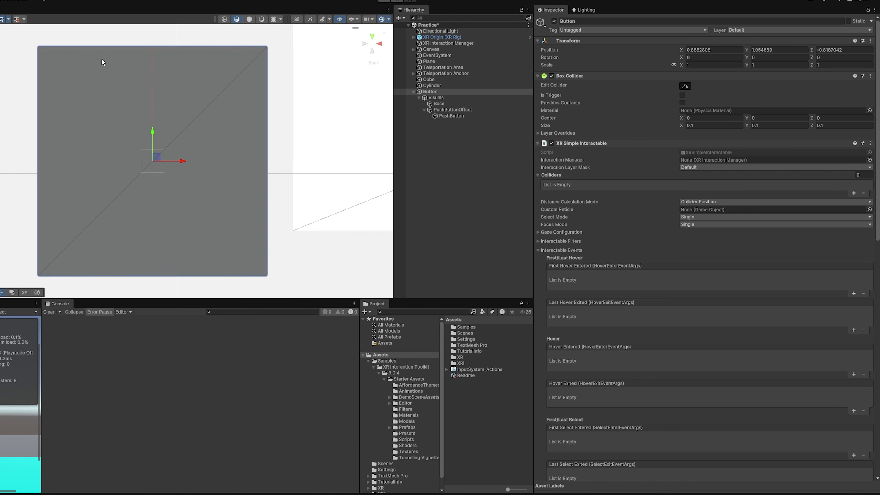
click(483, 104)
click(437, 92)
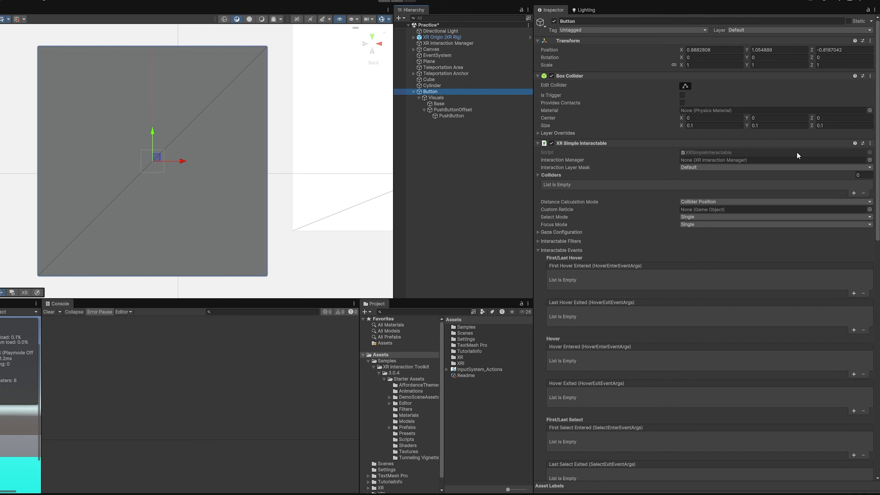
Set the scale of the Base cube to 0.1 on all three axes.
click(468, 104)
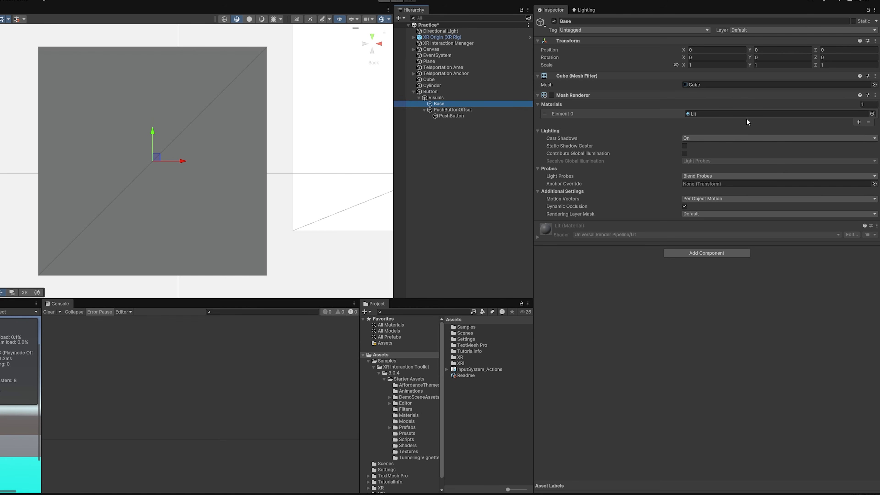
click(699, 66)
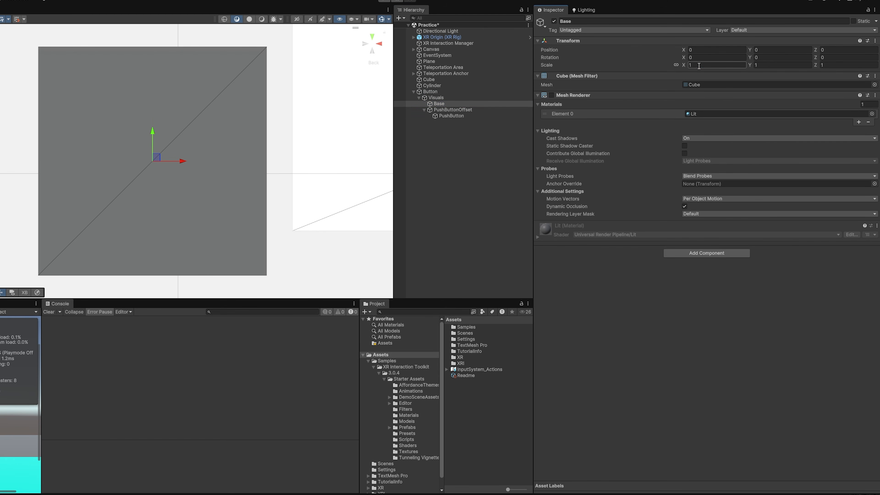
text(0.1)
key(Return)
Disable the PushButton cube's Mesh Renderer and select the Base cube.
click(466, 110)
click(466, 115)
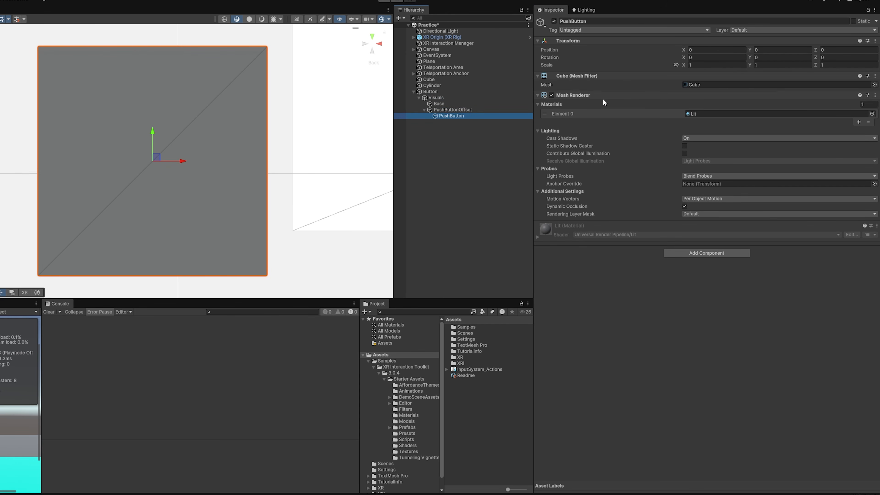
click(551, 95)
click(552, 96)
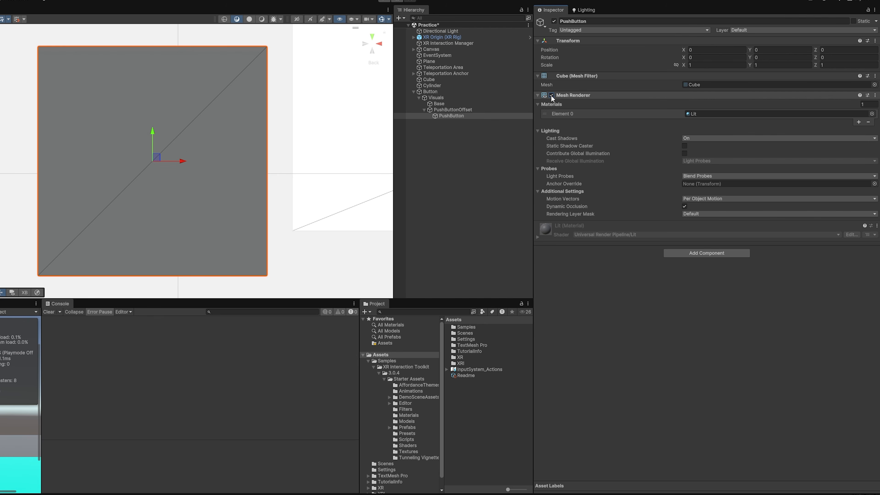
click(551, 96)
click(439, 103)
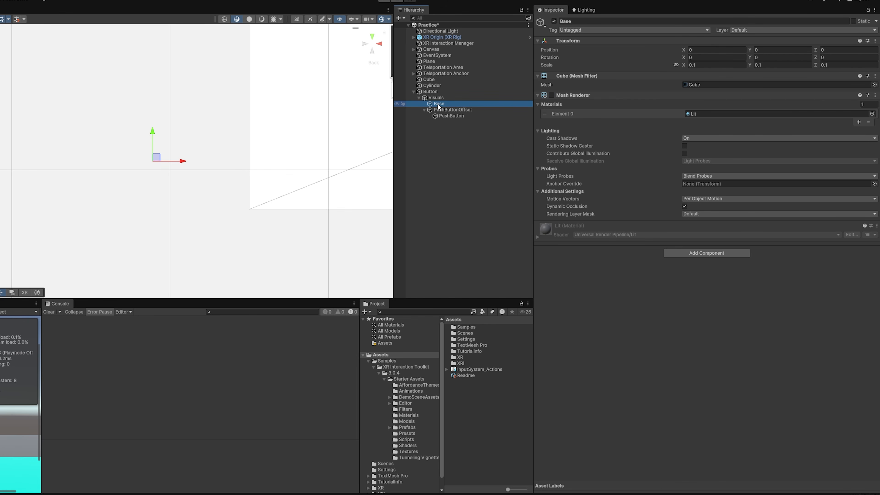
Enable the Base cube's Mesh Renderer and compare the cube with the Button's box collider bounds.
click(552, 96)
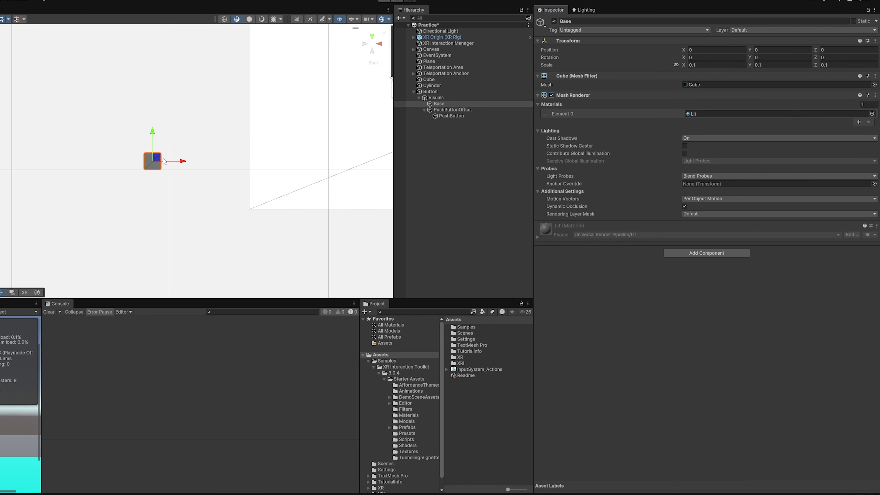
click(458, 92)
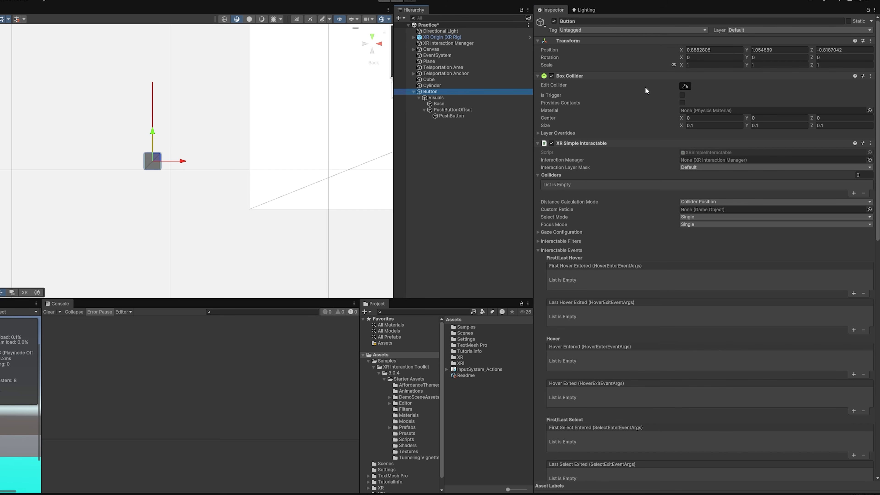
click(686, 86)
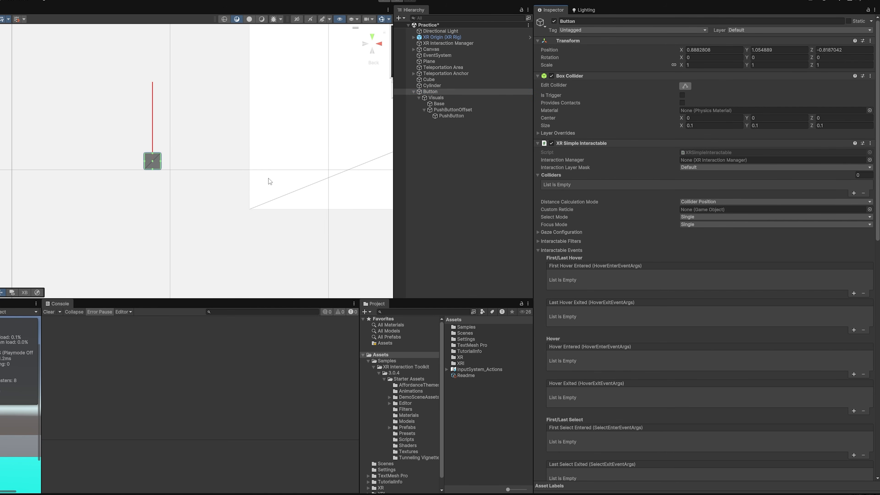
scroll(188, 164, up, 3)
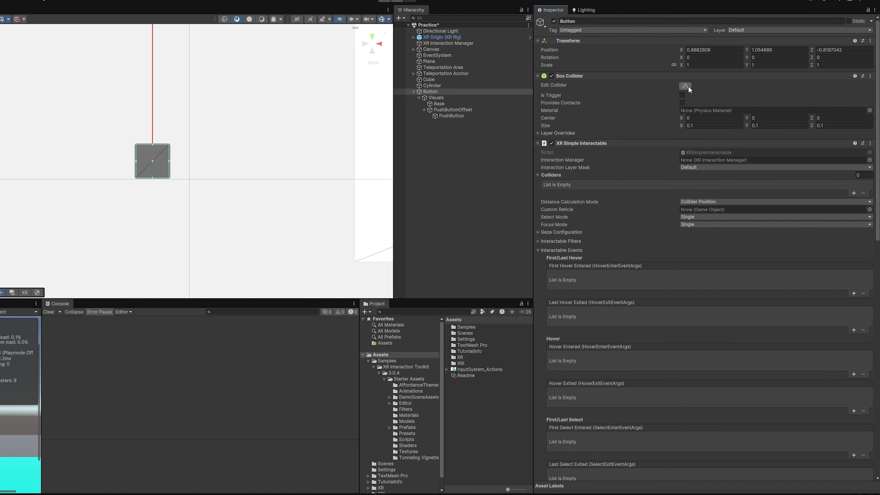
Enable the PushButton cube's Mesh Renderer and set its scale to 0.1 on all three axes.
click(484, 116)
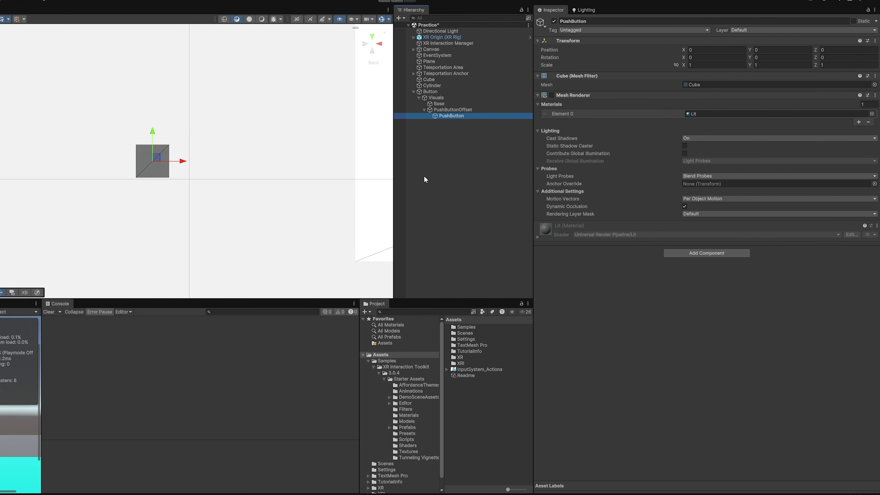
scroll(270, 151, down, 3)
click(551, 95)
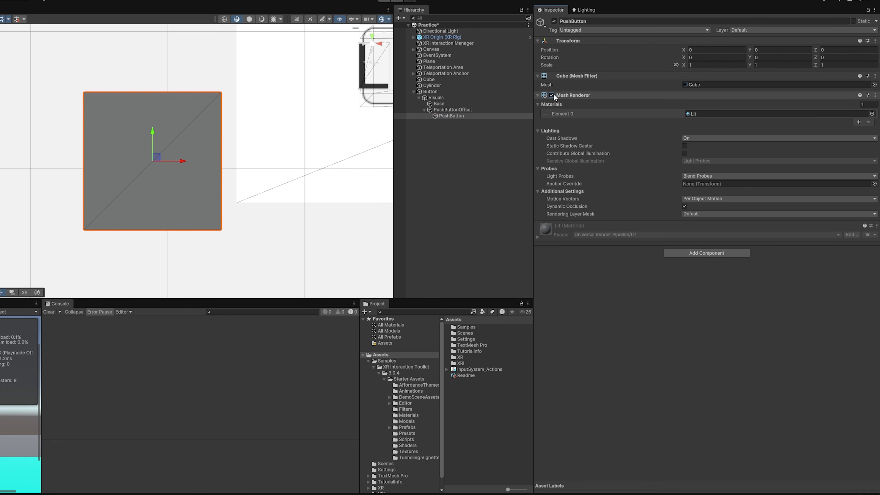
click(676, 65)
click(702, 65)
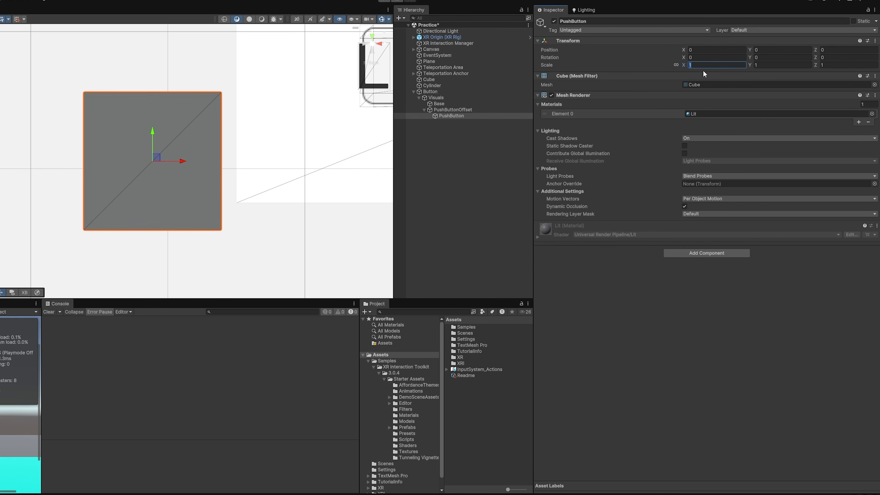
text(0.1)
scroll(154, 184, up, 5)
click(642, 278)
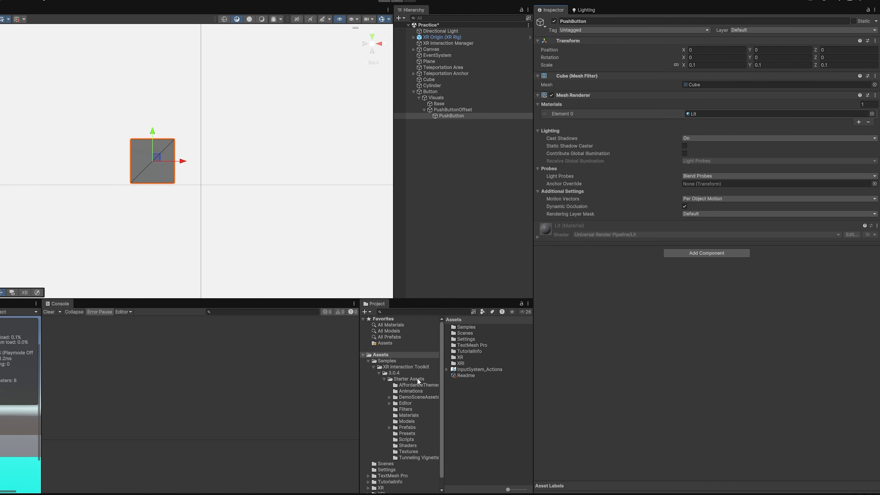
Duplicate the TeleportationArea material in the Starter Assets folder and name the copy Button.
click(409, 373)
click(408, 379)
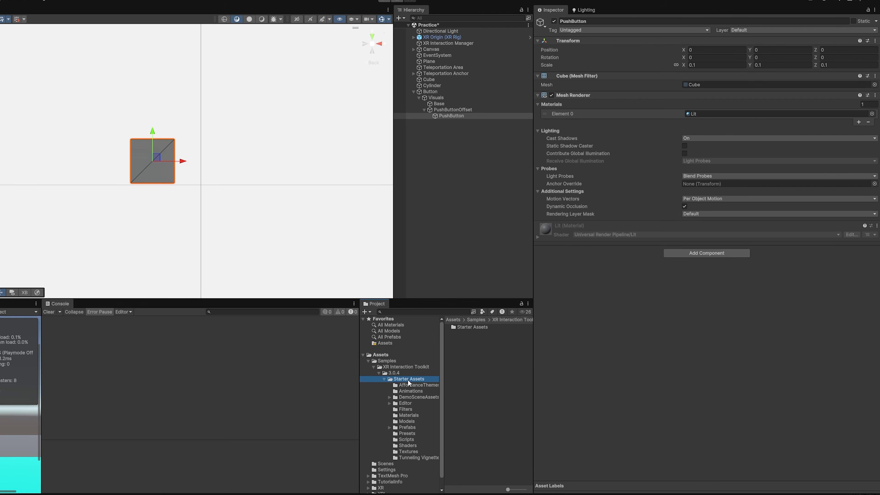
click(479, 418)
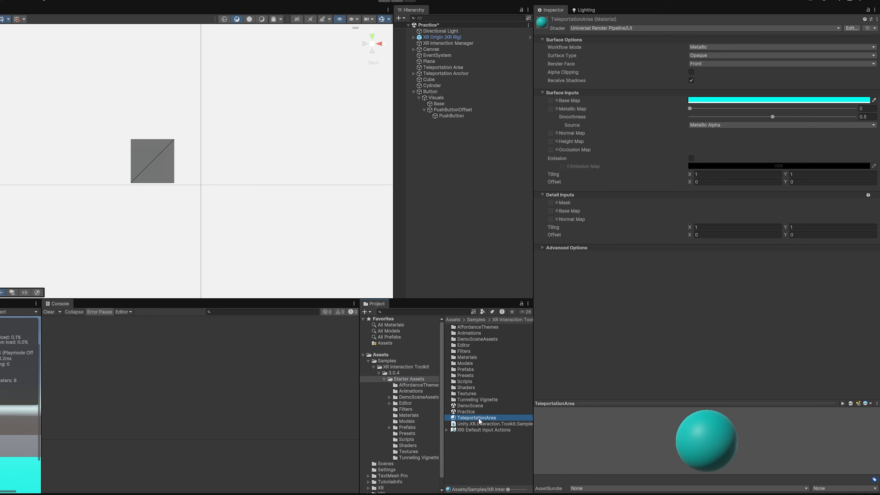
key(super+d)
click(491, 425)
text(Button)
key(Return)
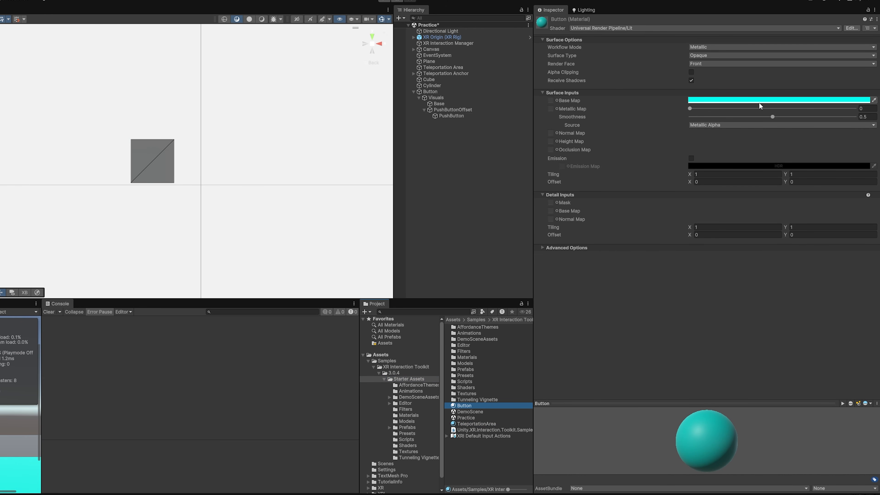
Change the Button material's Base Map color to red and apply the material to the PushButton cube.
click(759, 101)
click(840, 160)
click(843, 98)
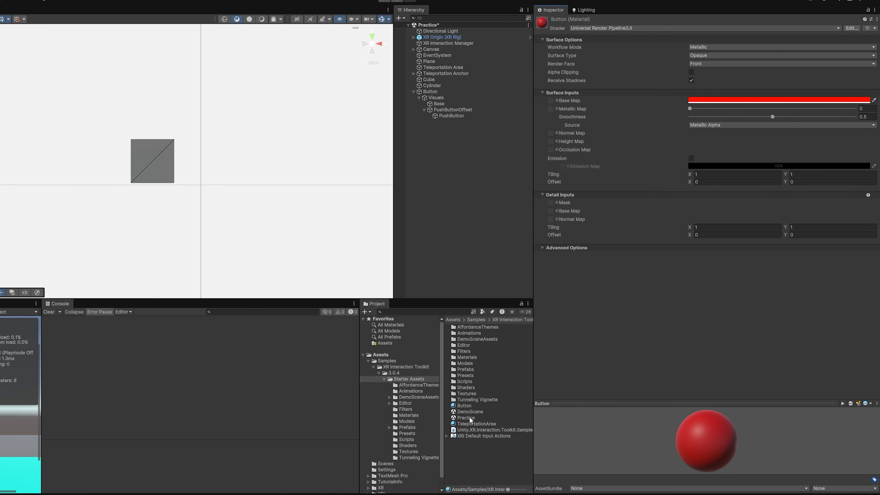
drag(465, 407, 454, 115)
Check the Button's collider bounds and set the Base cube's Y position to -0.05.
click(459, 104)
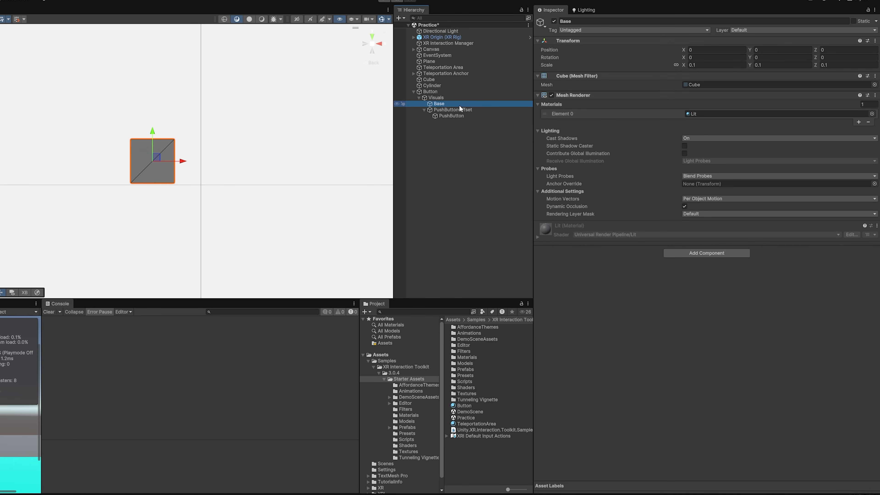
click(450, 109)
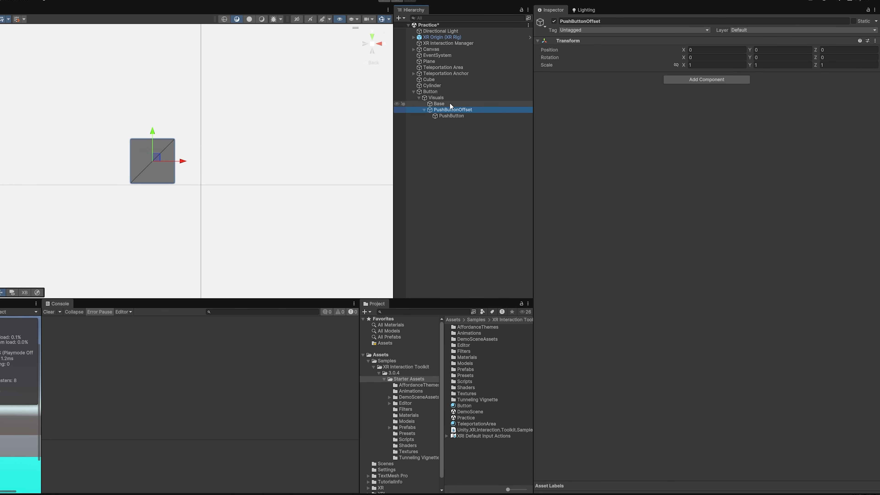
click(440, 92)
click(686, 86)
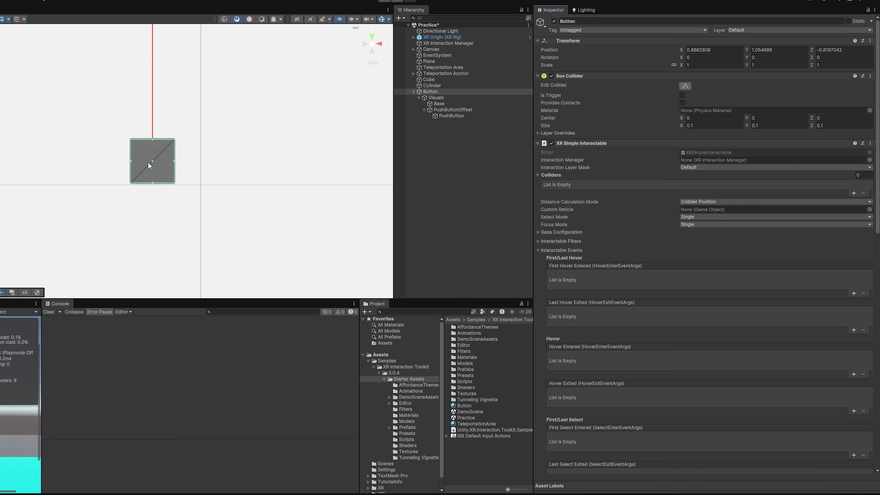
click(448, 104)
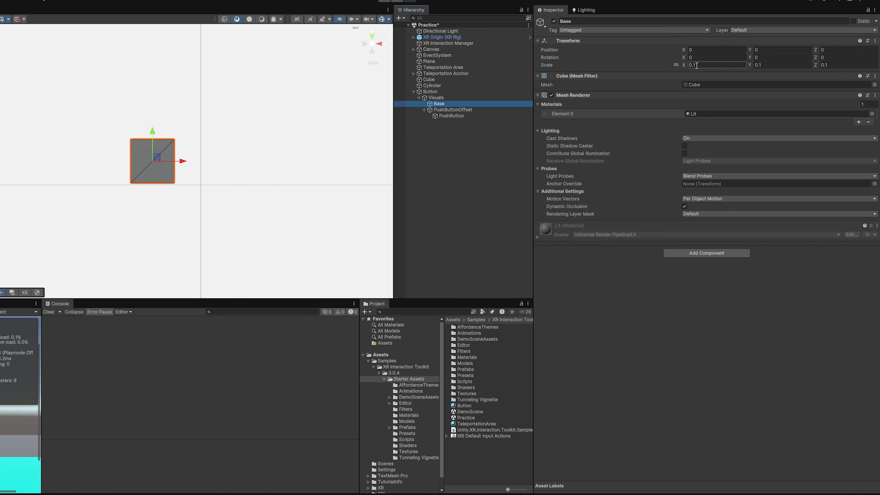
click(766, 50)
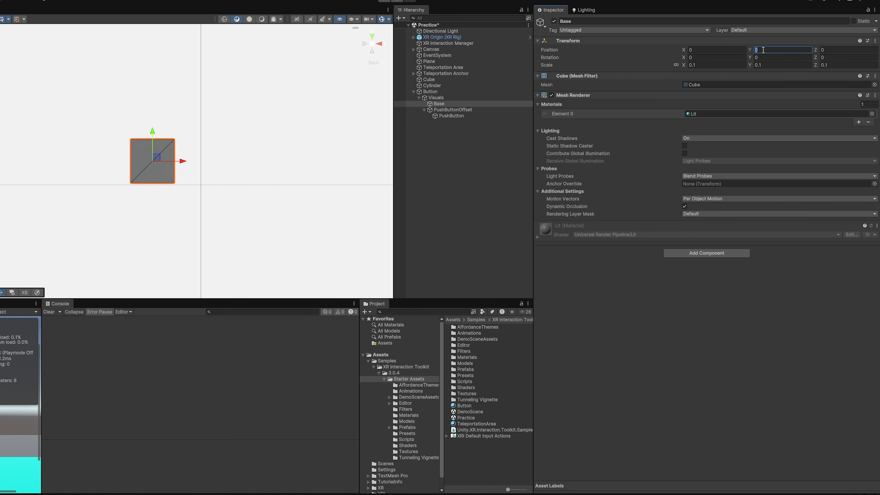
text(-.05)
click(421, 214)
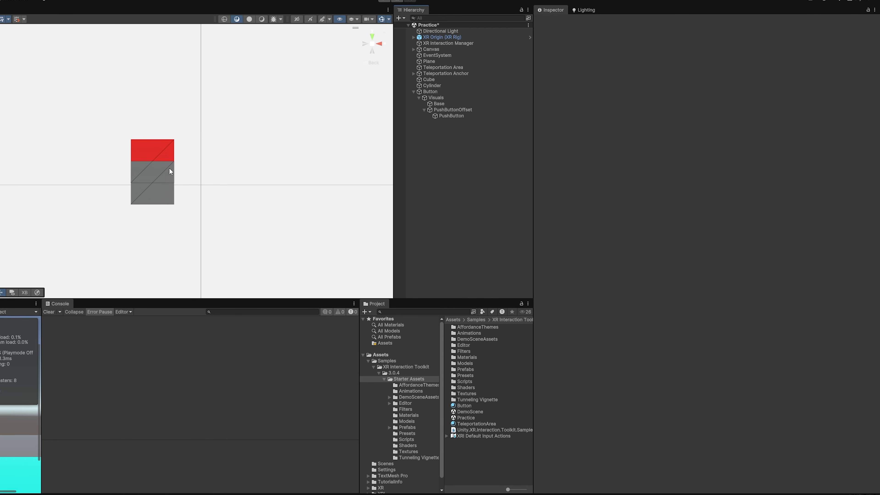
Set Max Distance to 0.05 in the Button's XR Poke Follow Affordance and enable Clamp To Max Distance.
click(448, 110)
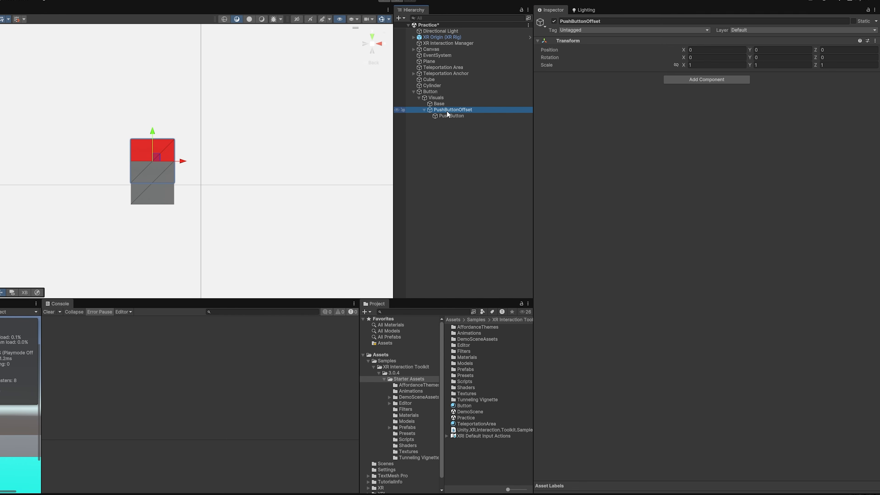
click(436, 98)
click(430, 92)
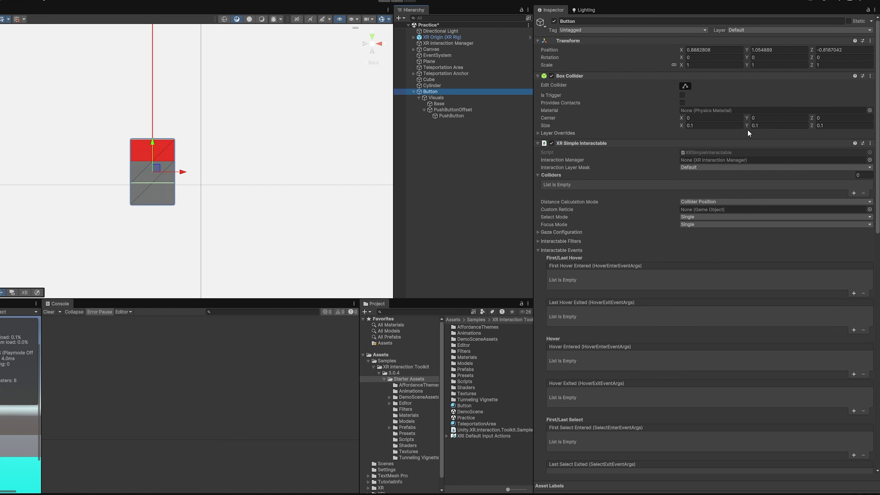
click(756, 126)
key(Return)
scroll(716, 312, down, 15)
click(707, 450)
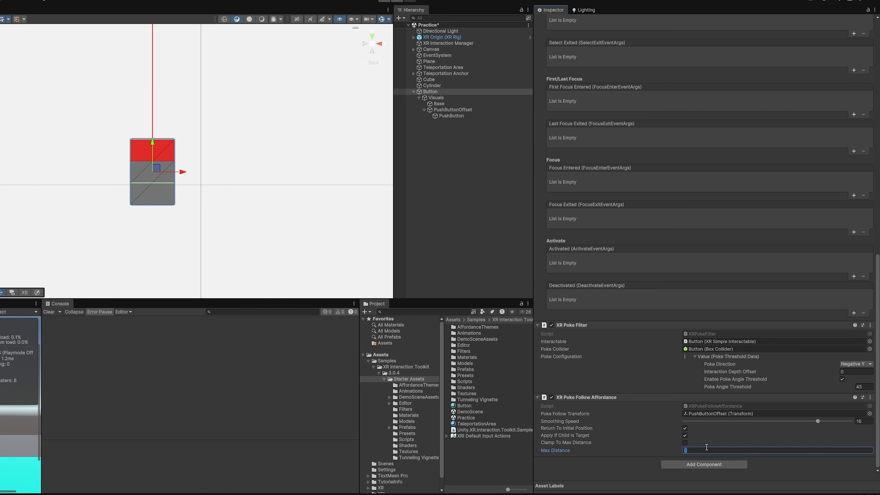
key(Return)
click(685, 444)
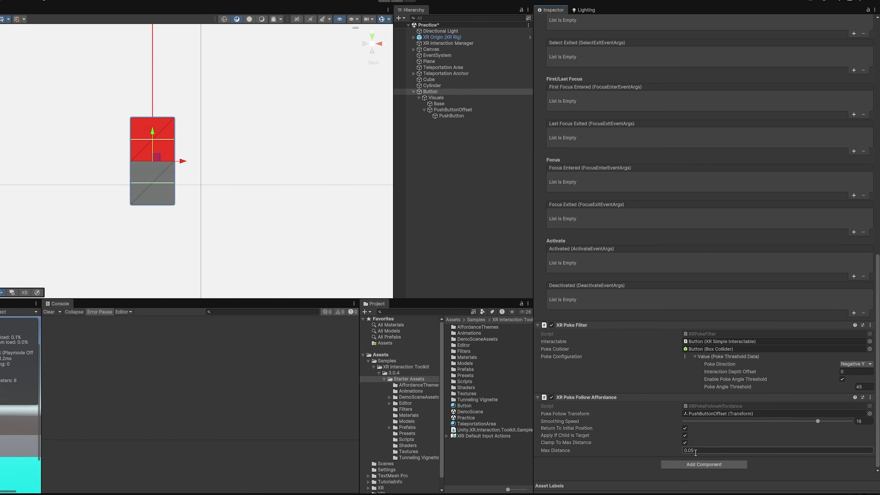
Set the scale of the PushButton cube to 0.05 on all three axes.
click(452, 116)
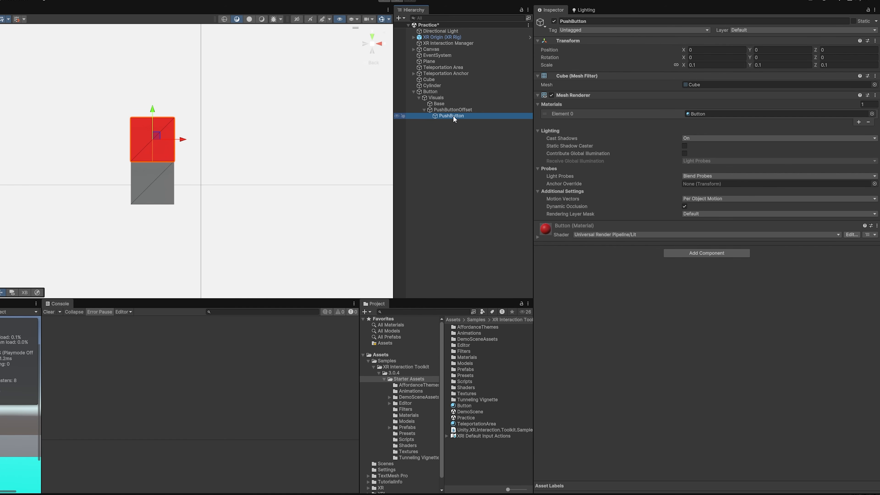
click(705, 66)
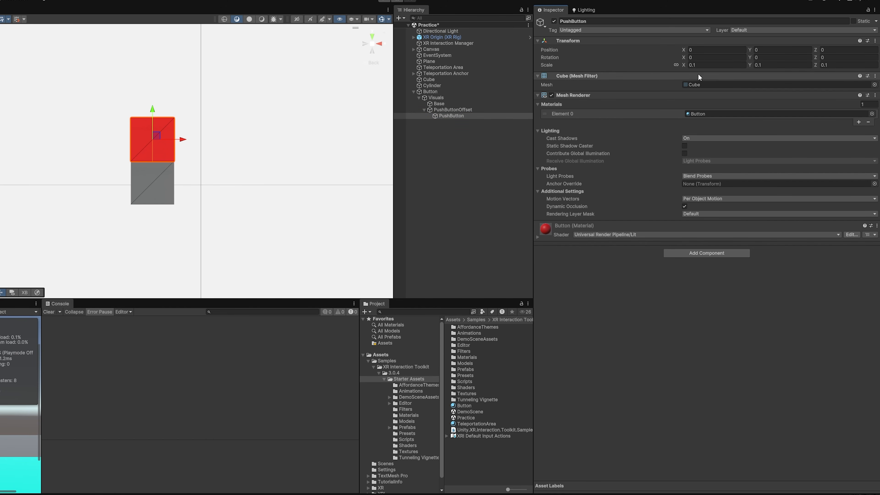
text(.05)
key(Return)
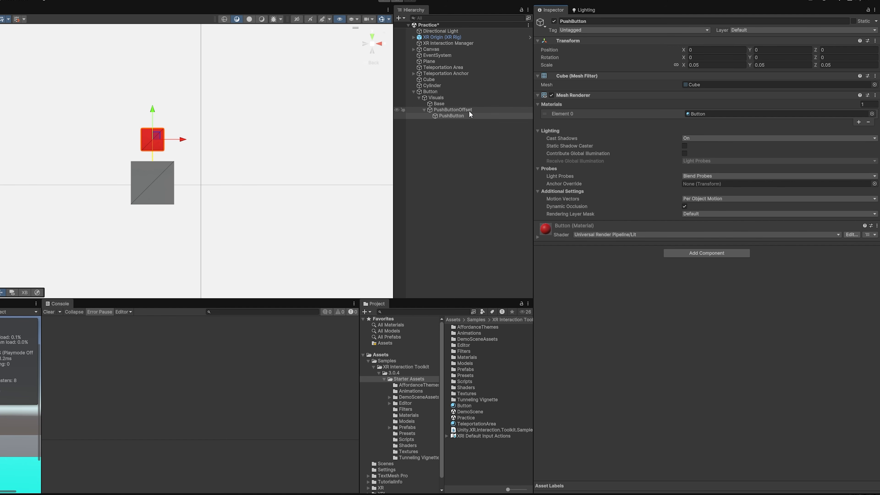
Set the PushButton cube's Y position to -0.025 so it rests on the Base cube.
click(454, 111)
click(452, 116)
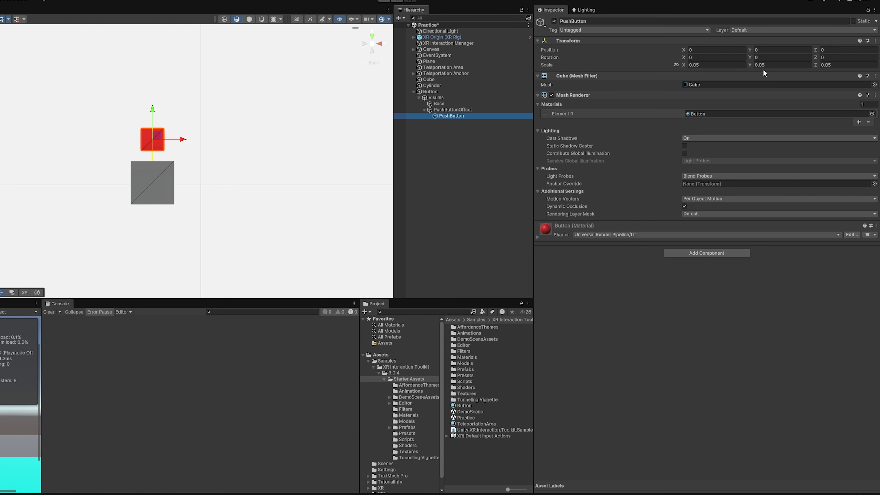
click(764, 50)
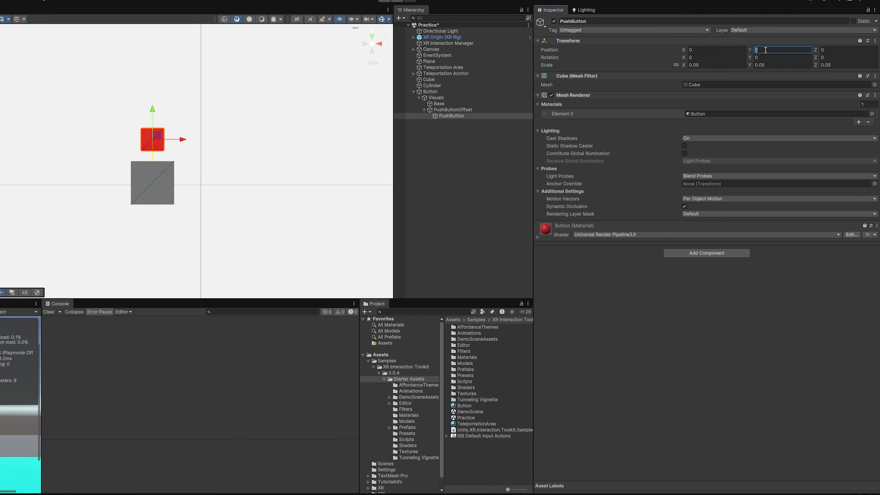
text(-.025)
key(Return)
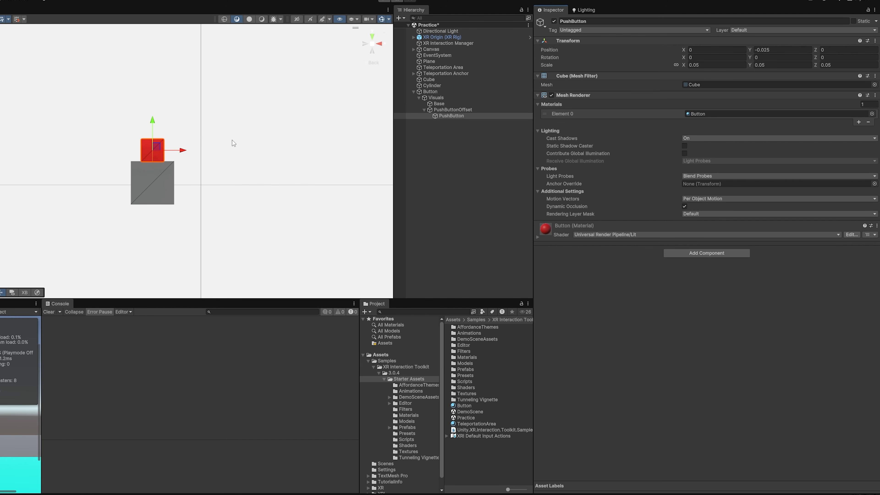
Try a Y position of 0 on PushButtonOffset to preview the pressed state, and undo it.
click(445, 111)
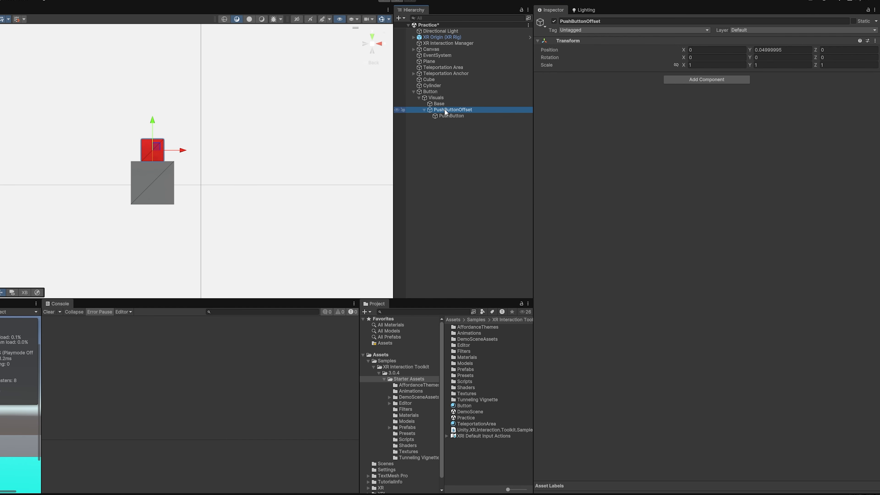
click(773, 50)
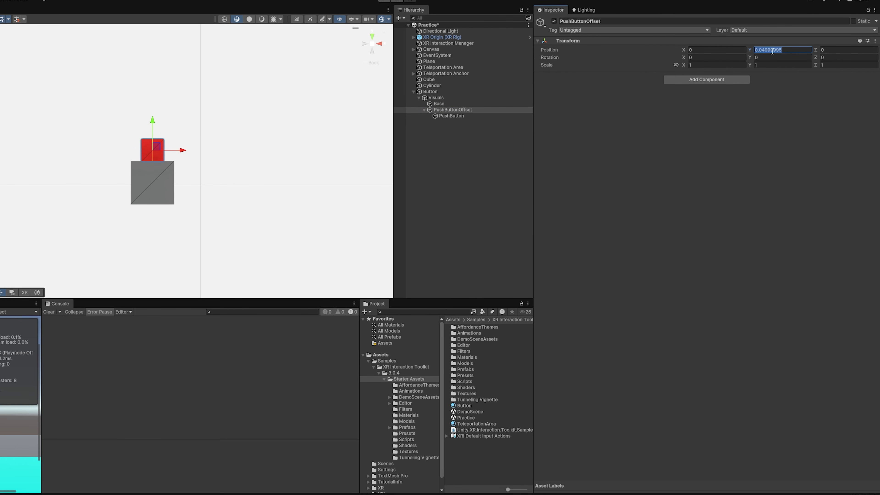
text(0)
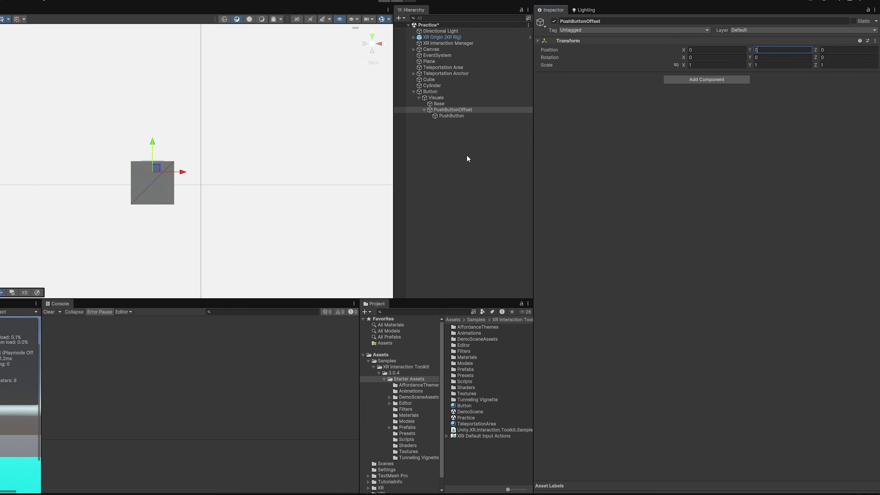
key(ctrl+z)
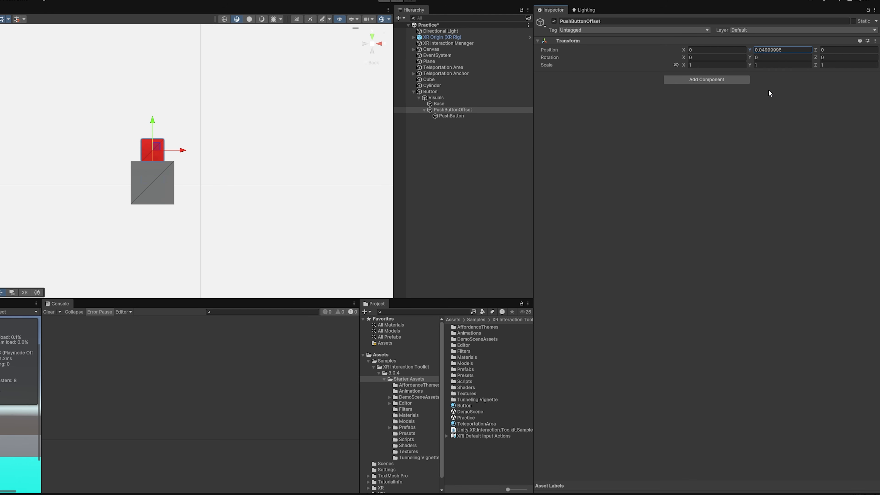
Raise the PushButton cube slightly by setting its Y position to -0.0245.
click(483, 118)
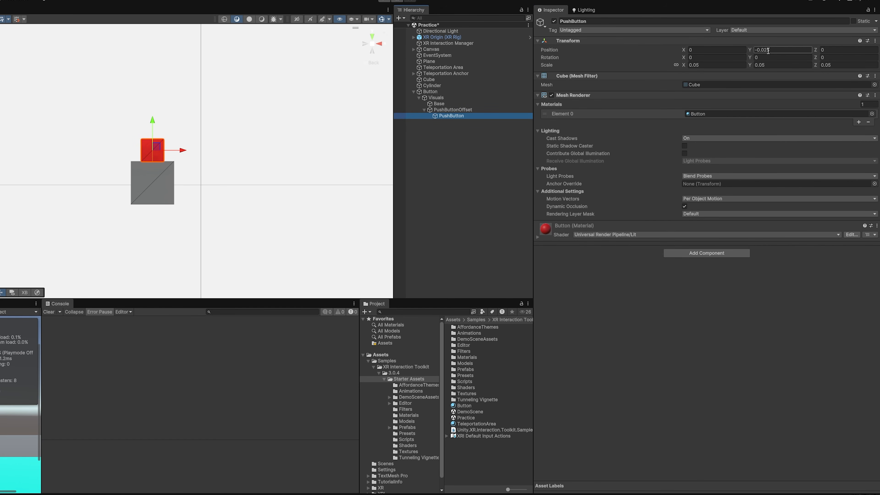
double_click(776, 50)
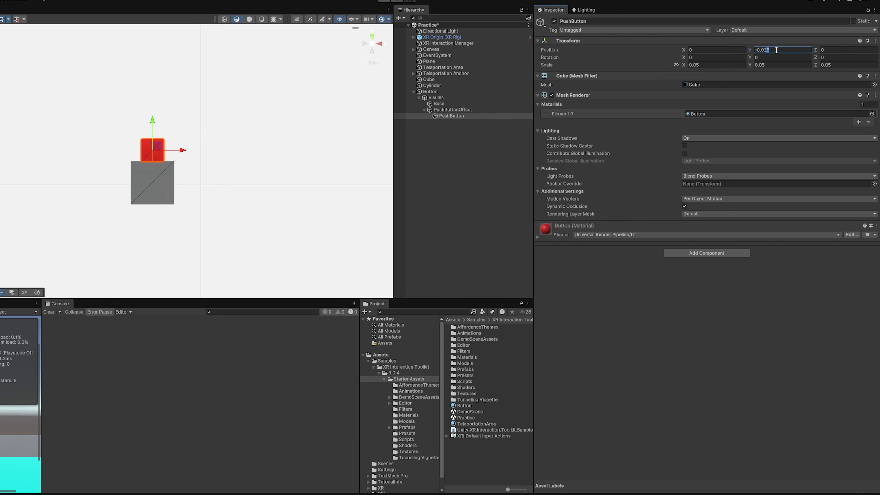
text(0245)
Preview the pressed button again by setting PushButtonOffset's Y position to 0, and undo the change.
click(477, 109)
click(792, 50)
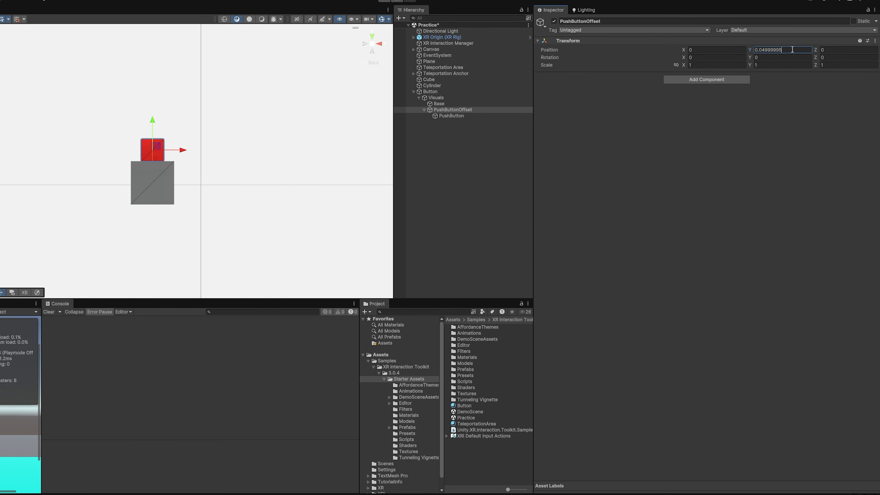
text(0)
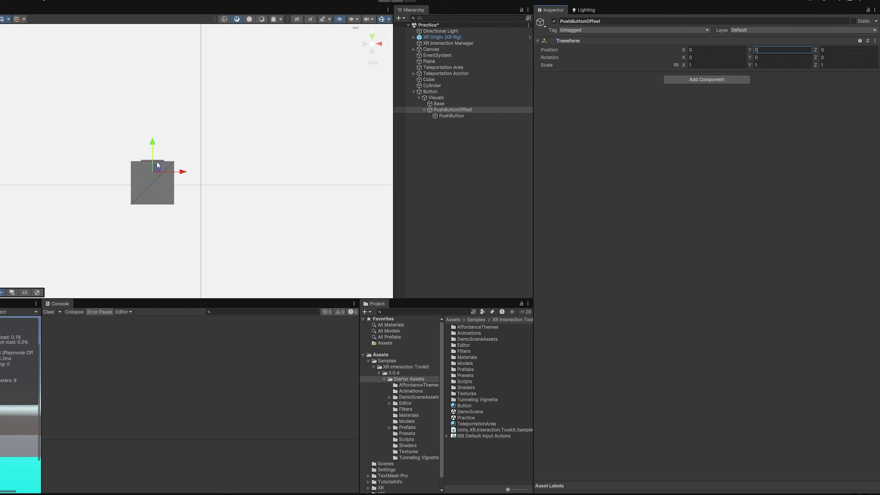
scroll(159, 163, up, 10)
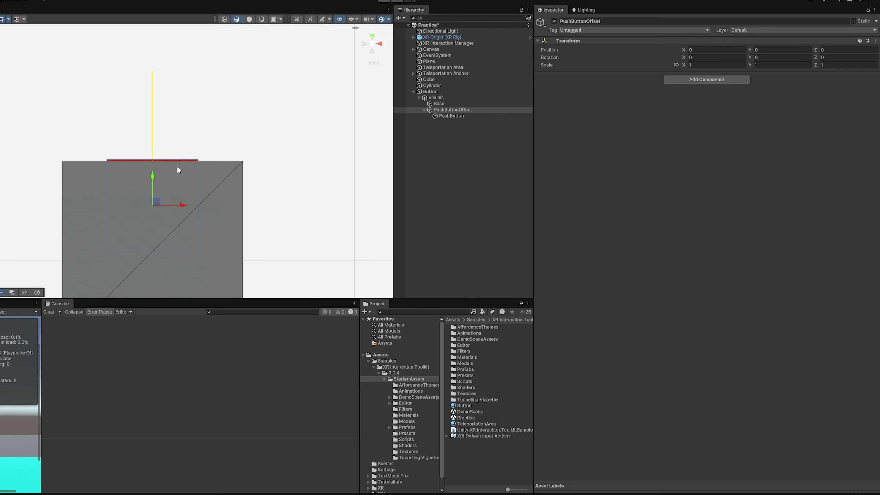
key(ctrl+z)
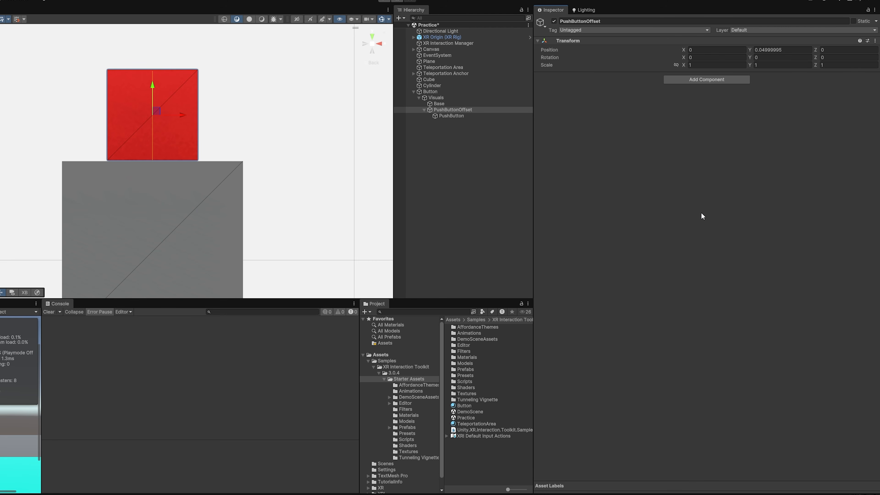
Turn on collider editing for the parent Button object and examine its Box Collider bounds against the base and red push part.
click(440, 92)
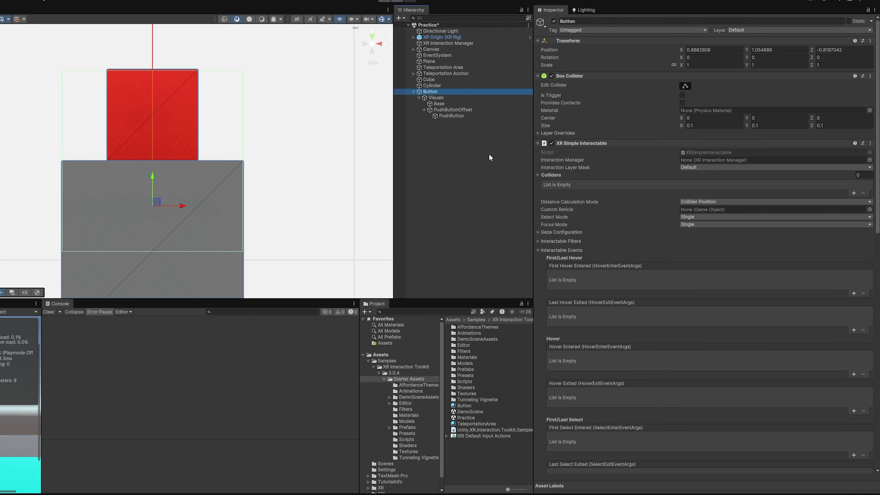
click(685, 86)
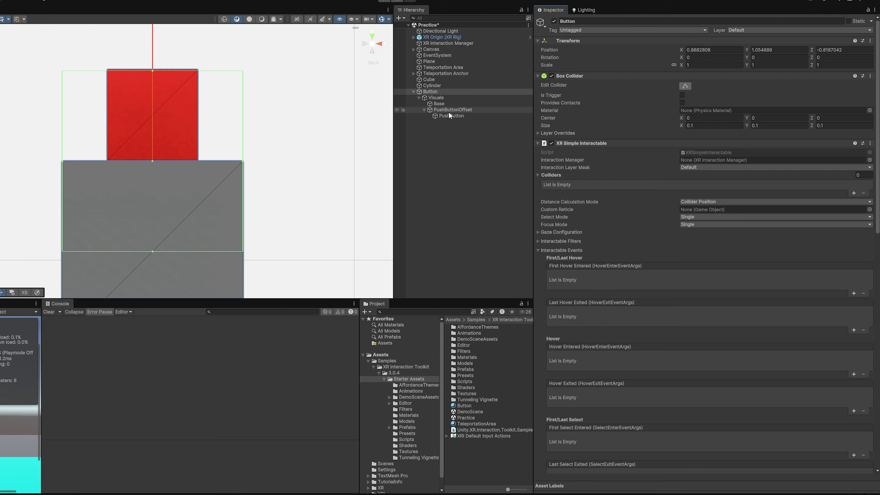
scroll(612, 365, down, 10)
scroll(612, 365, down, 3)
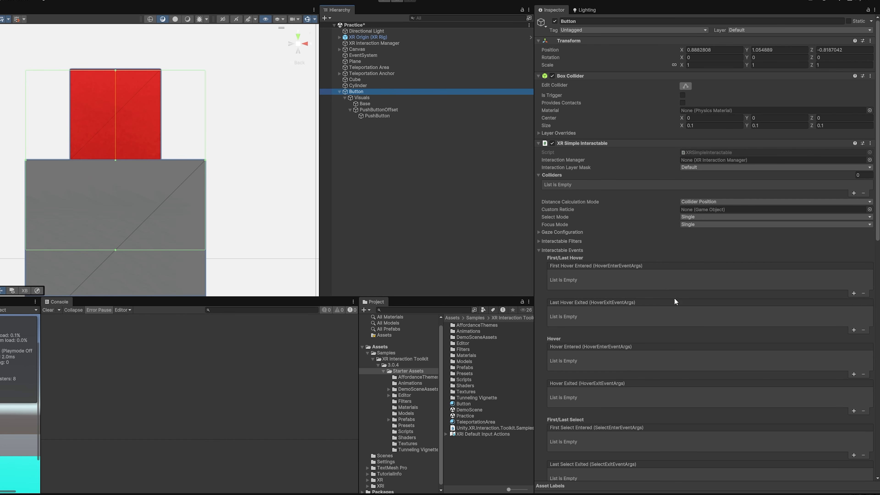
Add one event entry each to Select Entered and Select Exited on the Button's XR Simple Interactable.
scroll(675, 303, down, 5)
scroll(641, 285, up, 5)
scroll(606, 283, down, 8)
scroll(633, 329, down, 5)
scroll(632, 337, up, 4)
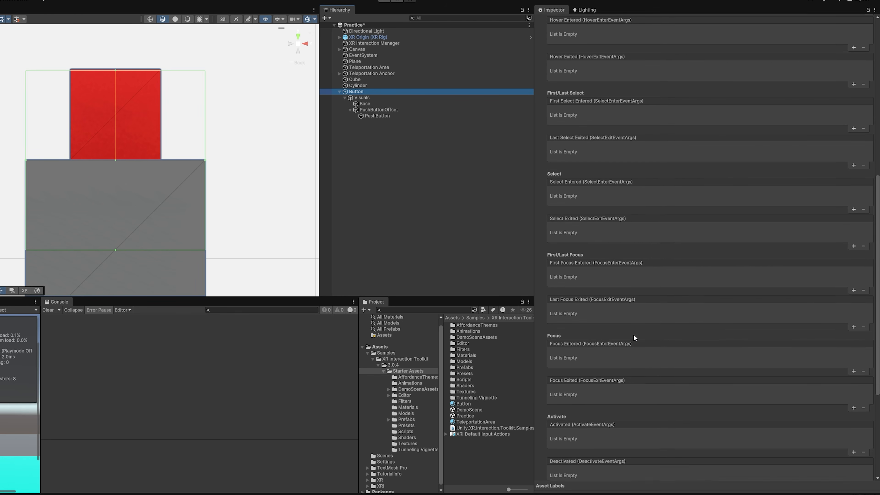
click(853, 229)
click(853, 266)
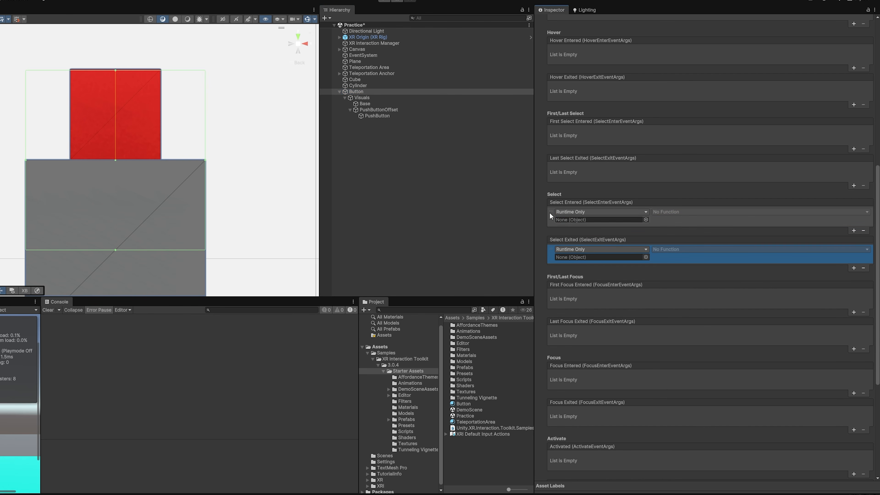
Make the Select Entered event set the Base object's MeshRenderer material to Concrete Dark Blue.
drag(365, 104, 596, 220)
click(676, 212)
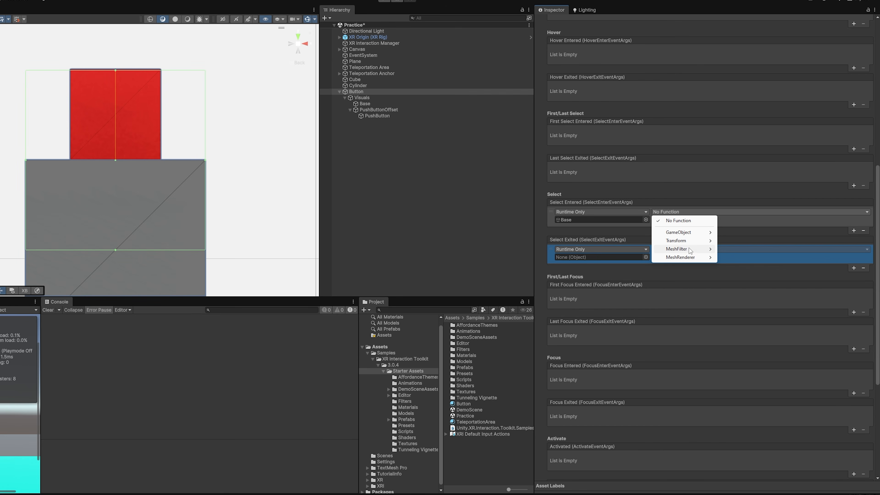
mouse_move(690, 257)
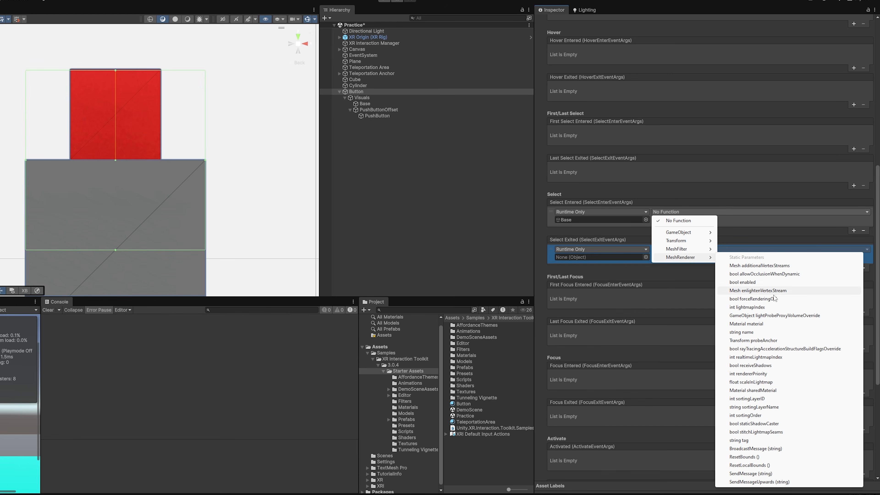
click(759, 323)
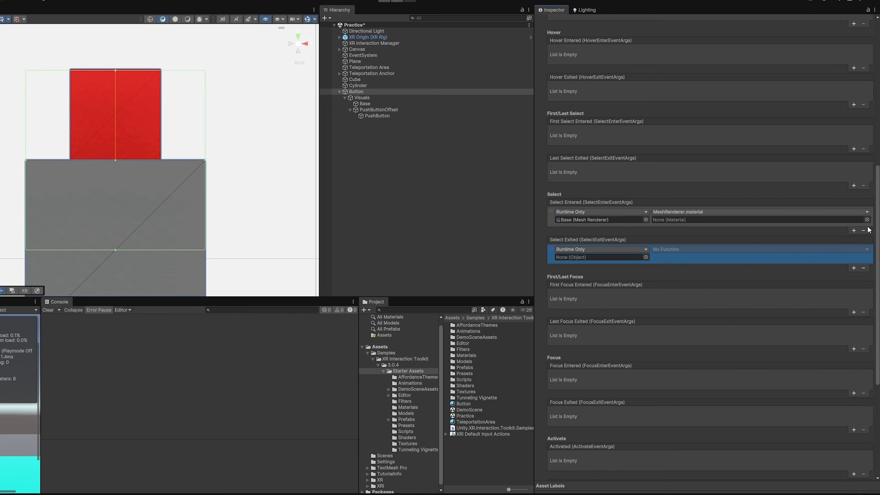
click(868, 220)
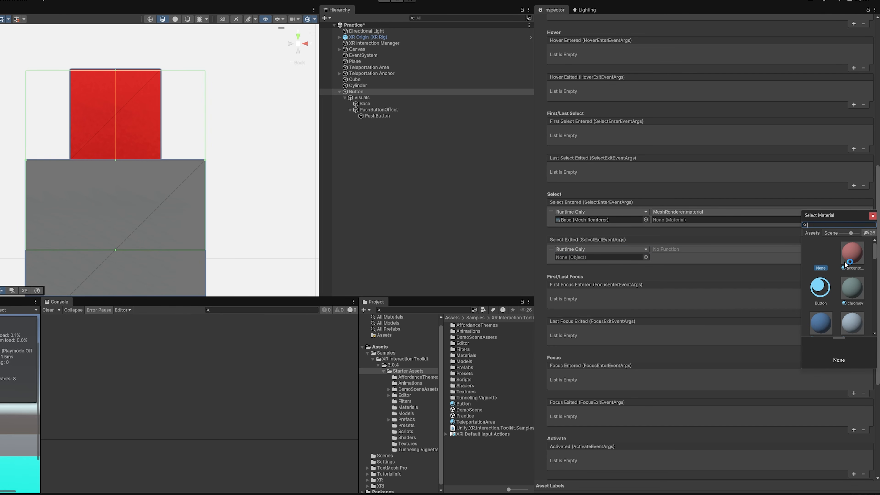
scroll(842, 277, down, 2)
click(821, 257)
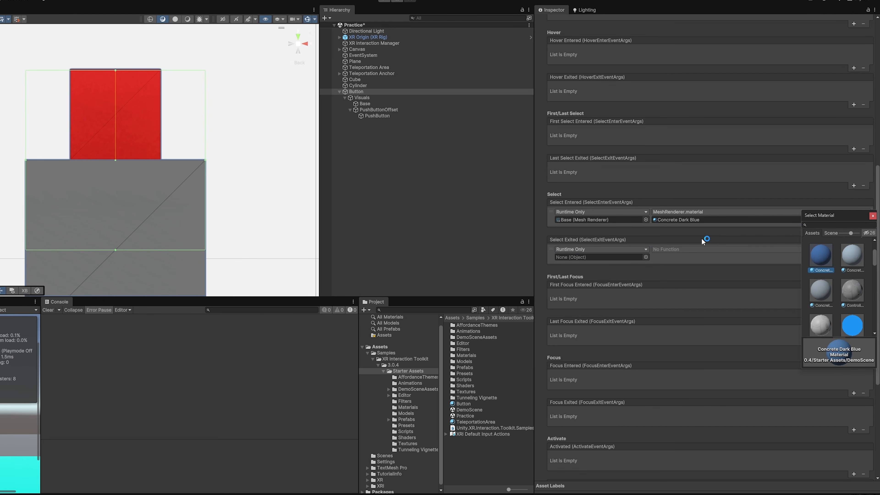
Make the Select Exited event set the Base object's MeshRenderer material to mediumGrey, and start Play mode to test the button.
click(604, 258)
drag(604, 259, 605, 260)
click(677, 250)
mouse_move(695, 294)
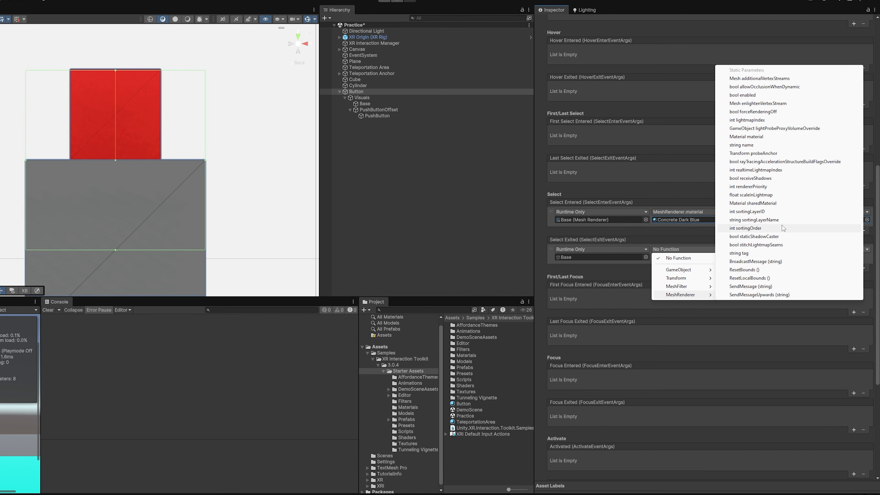
click(780, 137)
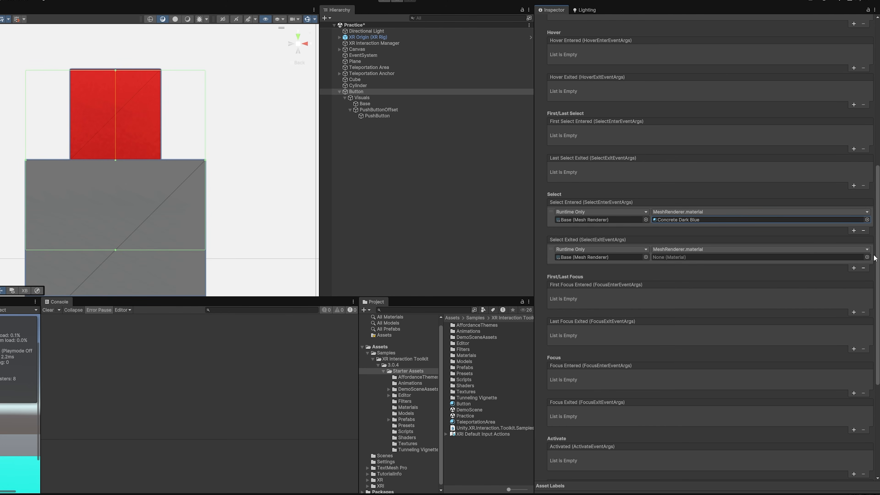
click(867, 257)
text(gre)
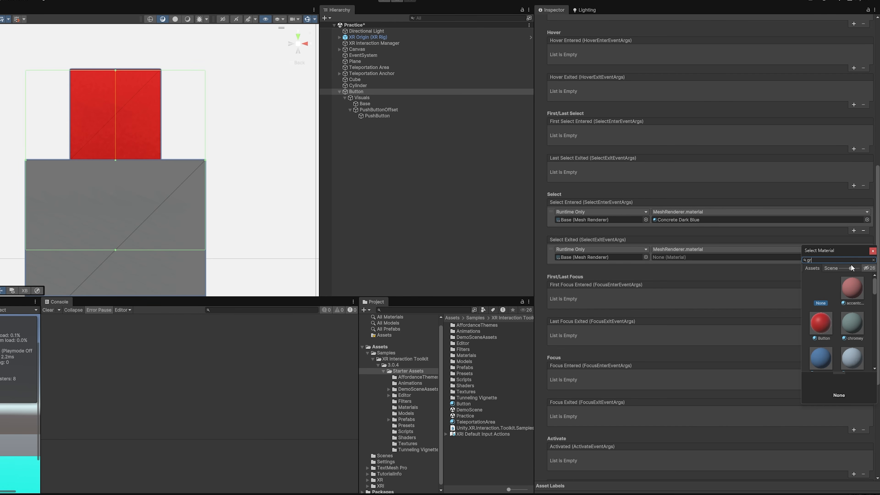
click(859, 324)
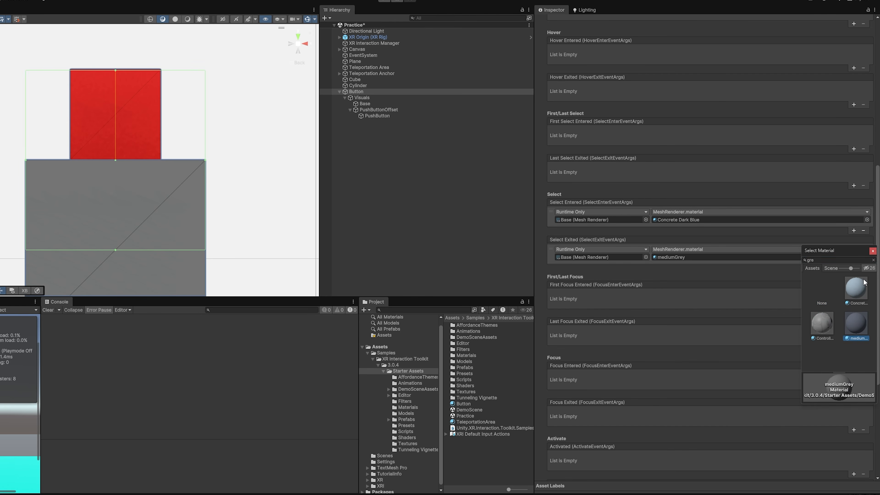
click(873, 251)
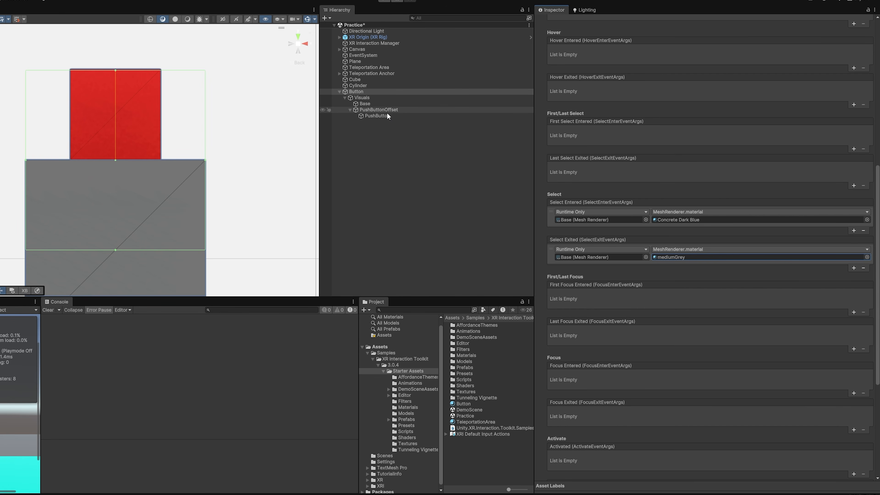
click(384, 1)
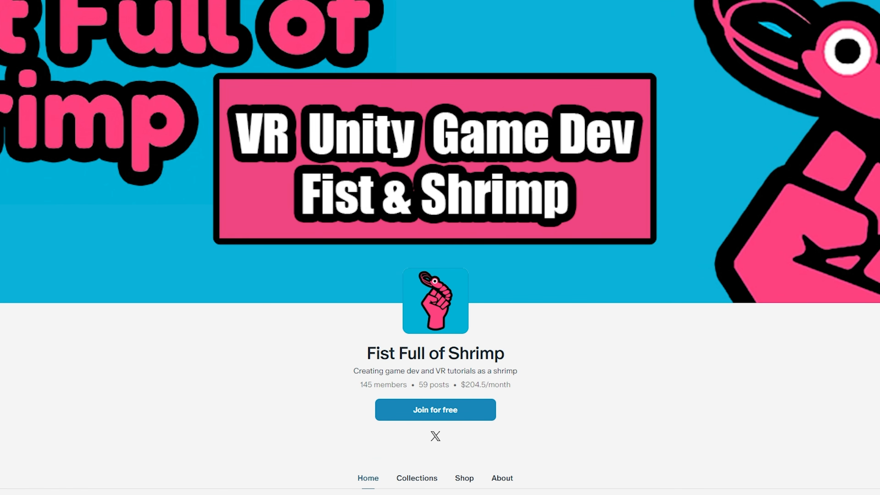
scroll(440, 248, down, 10)
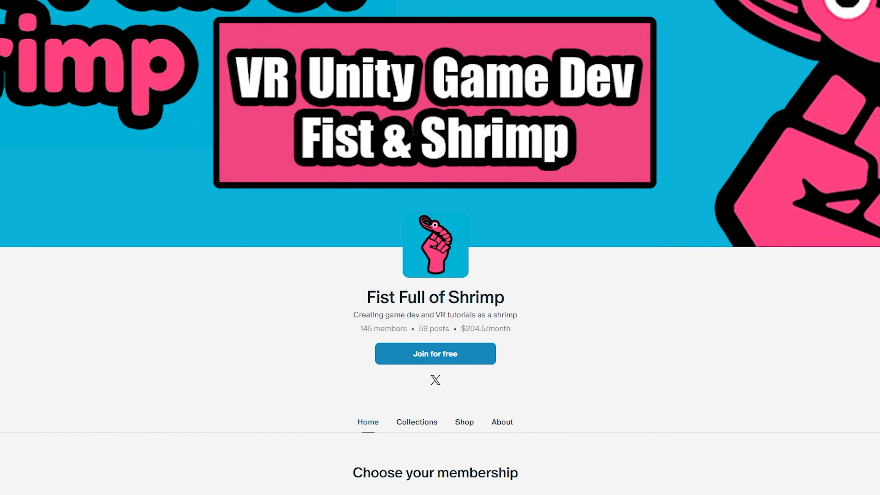
scroll(440, 247, down, 10)
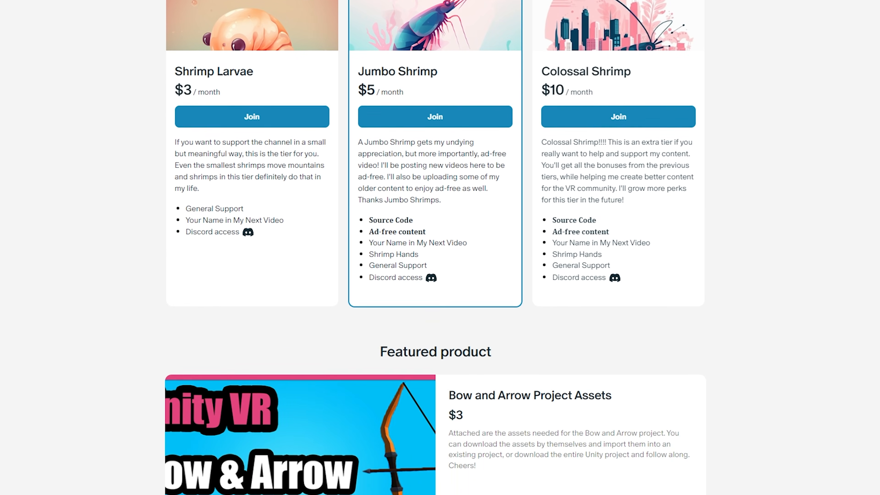
scroll(440, 247, down, 10)
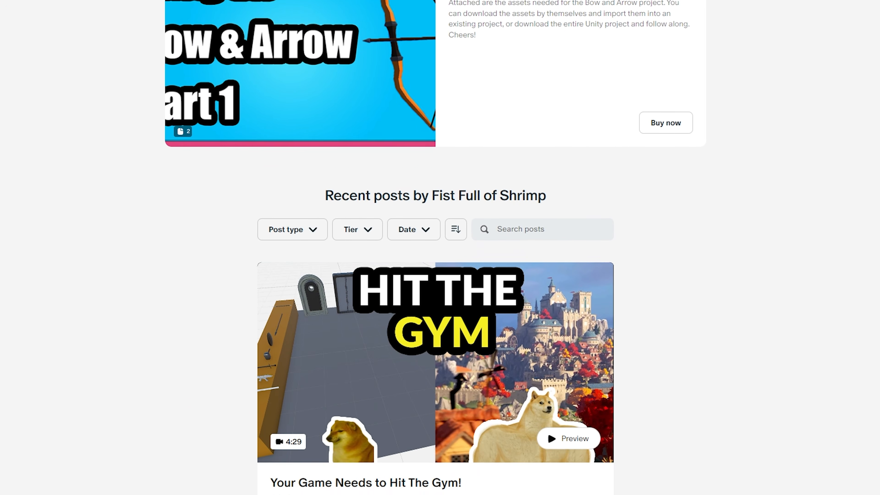
scroll(440, 248, down, 10)
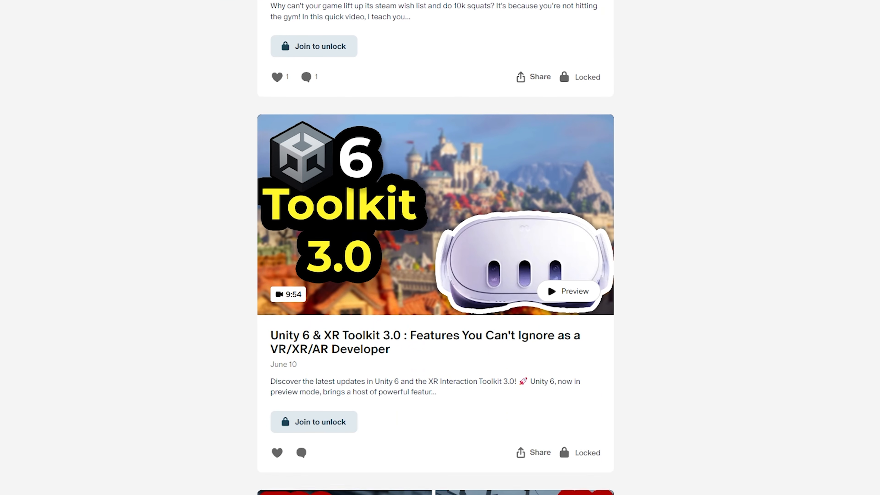
scroll(440, 248, down, 10)
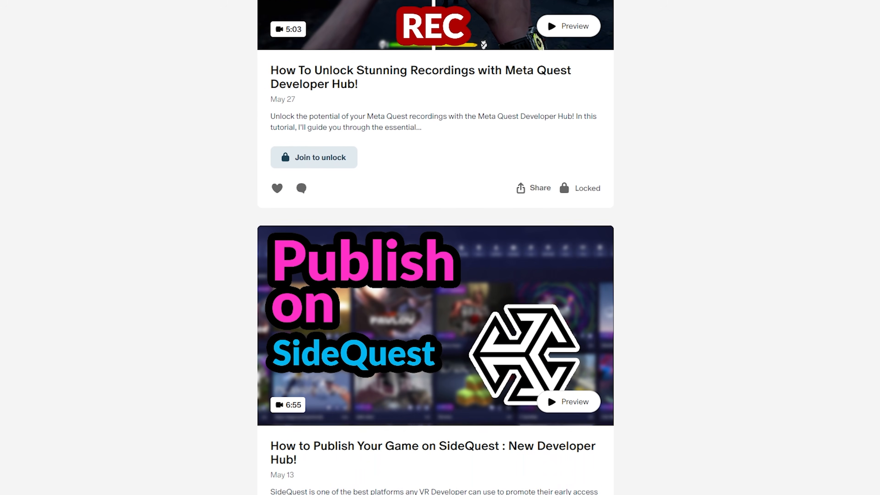
scroll(440, 247, down, 8)
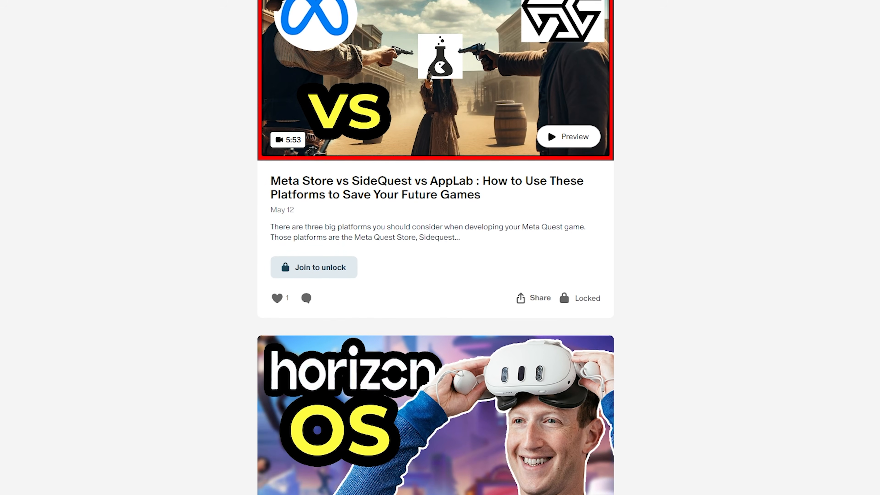